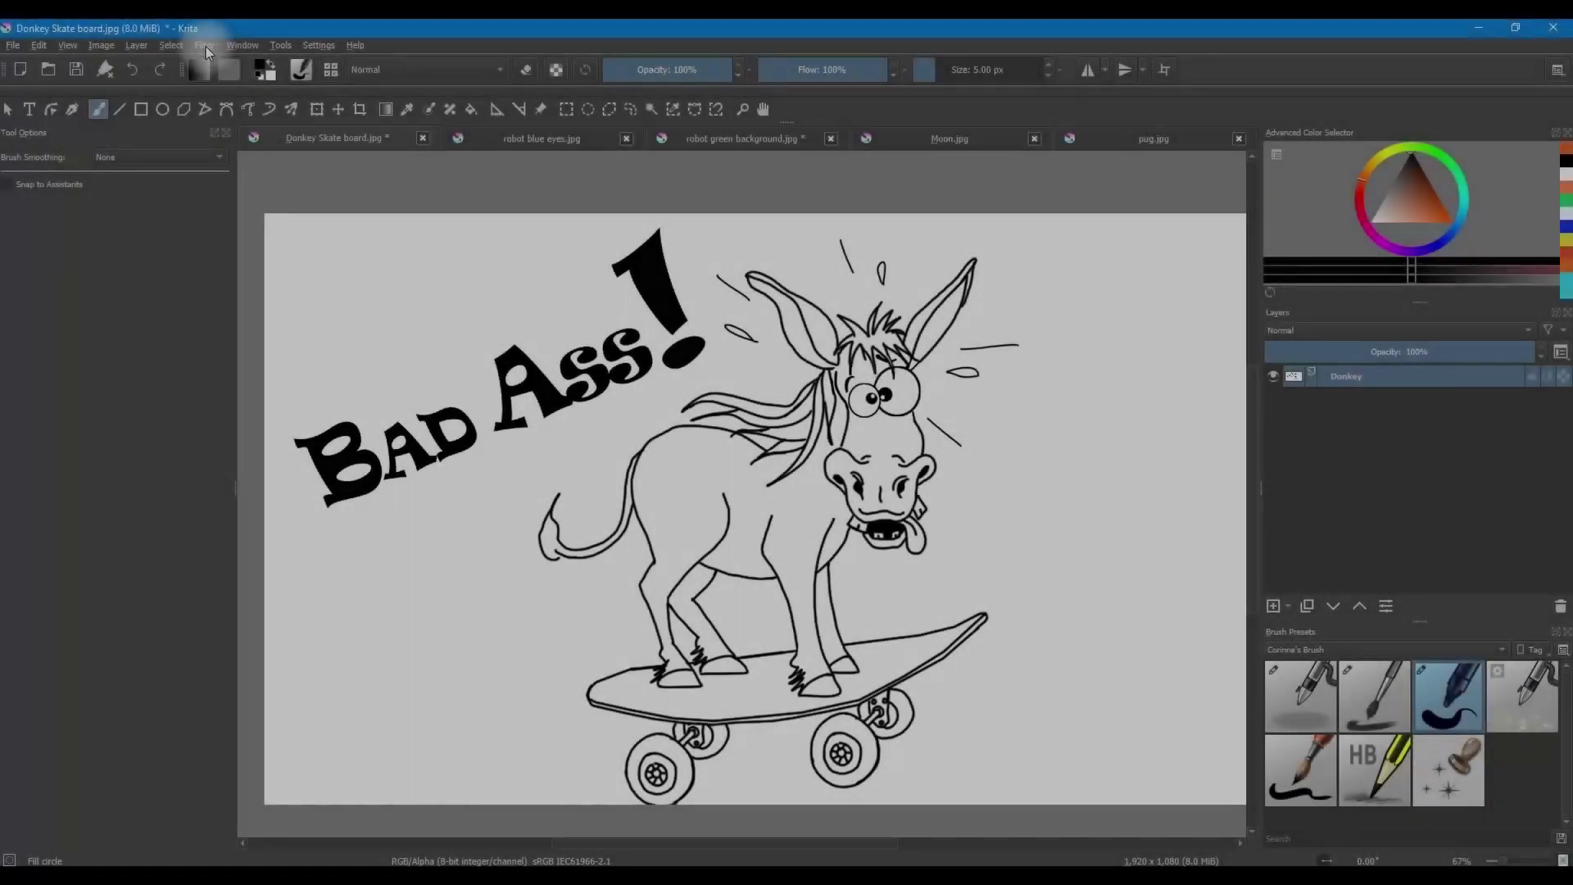
Step: Apply Color to Alpha with white as the colour to clear the donkey drawing's background
{"action": "left_click", "coordinate": [205, 47]}
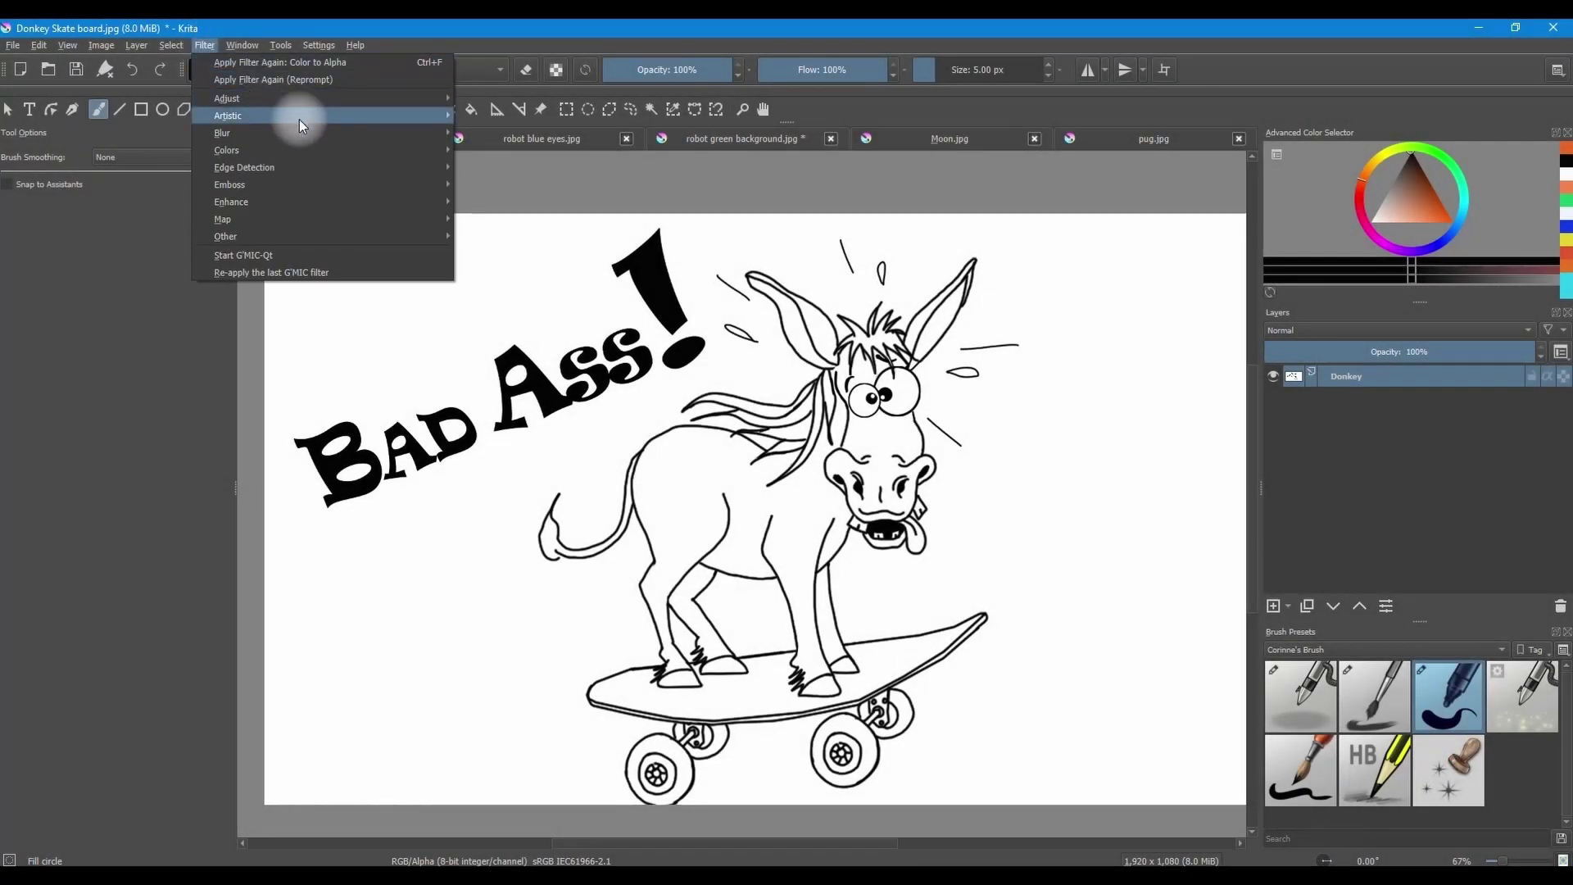
{"action": "mouse_move", "coordinate": [313, 144]}
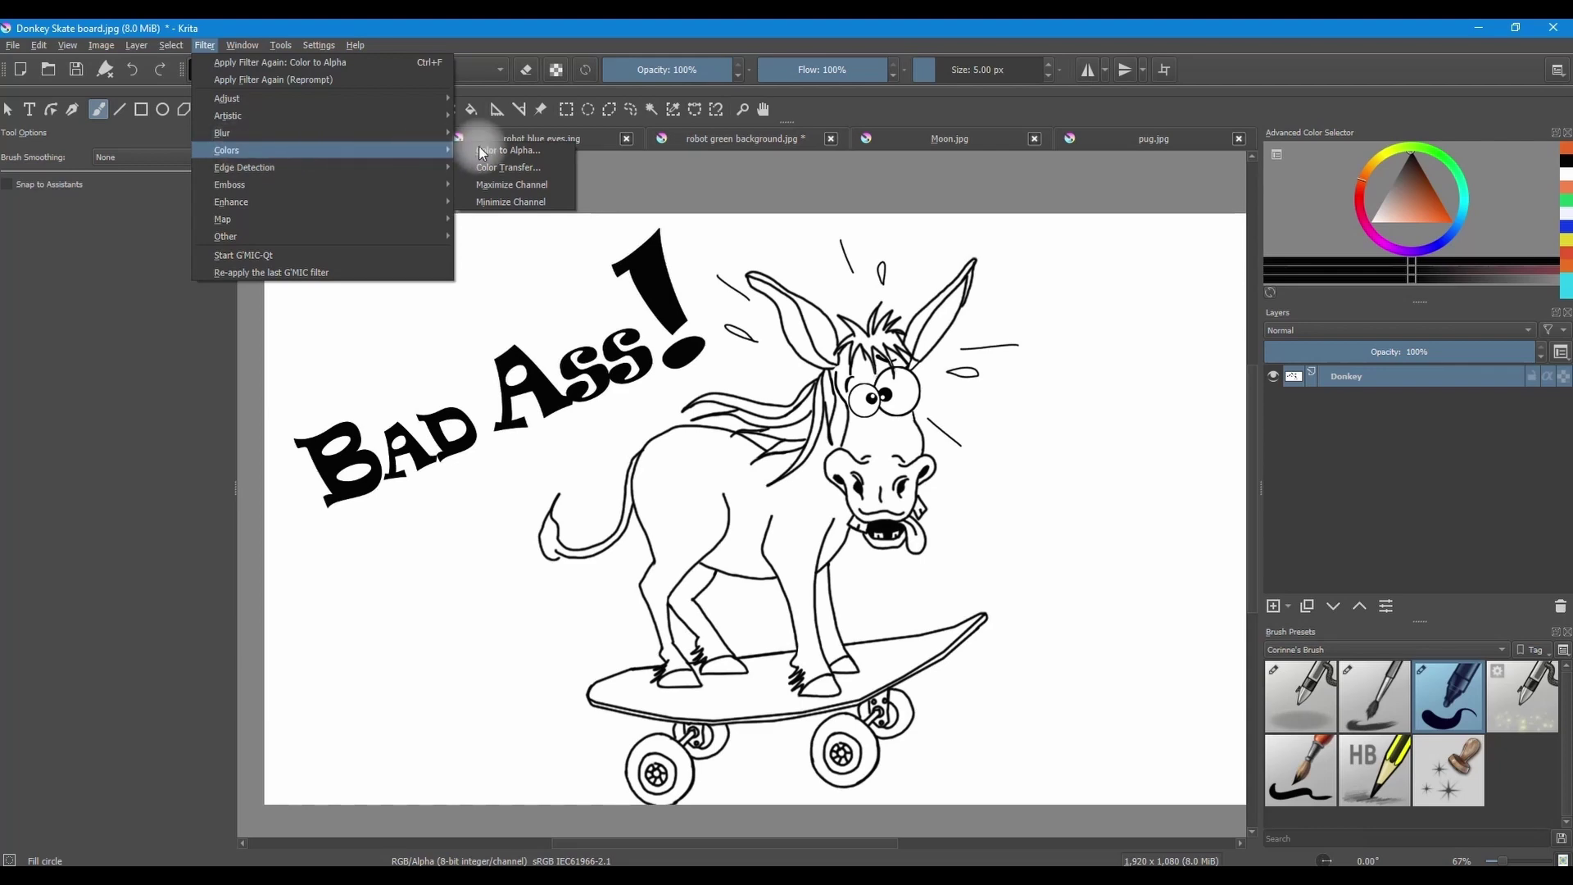
{"action": "left_click", "coordinate": [508, 151]}
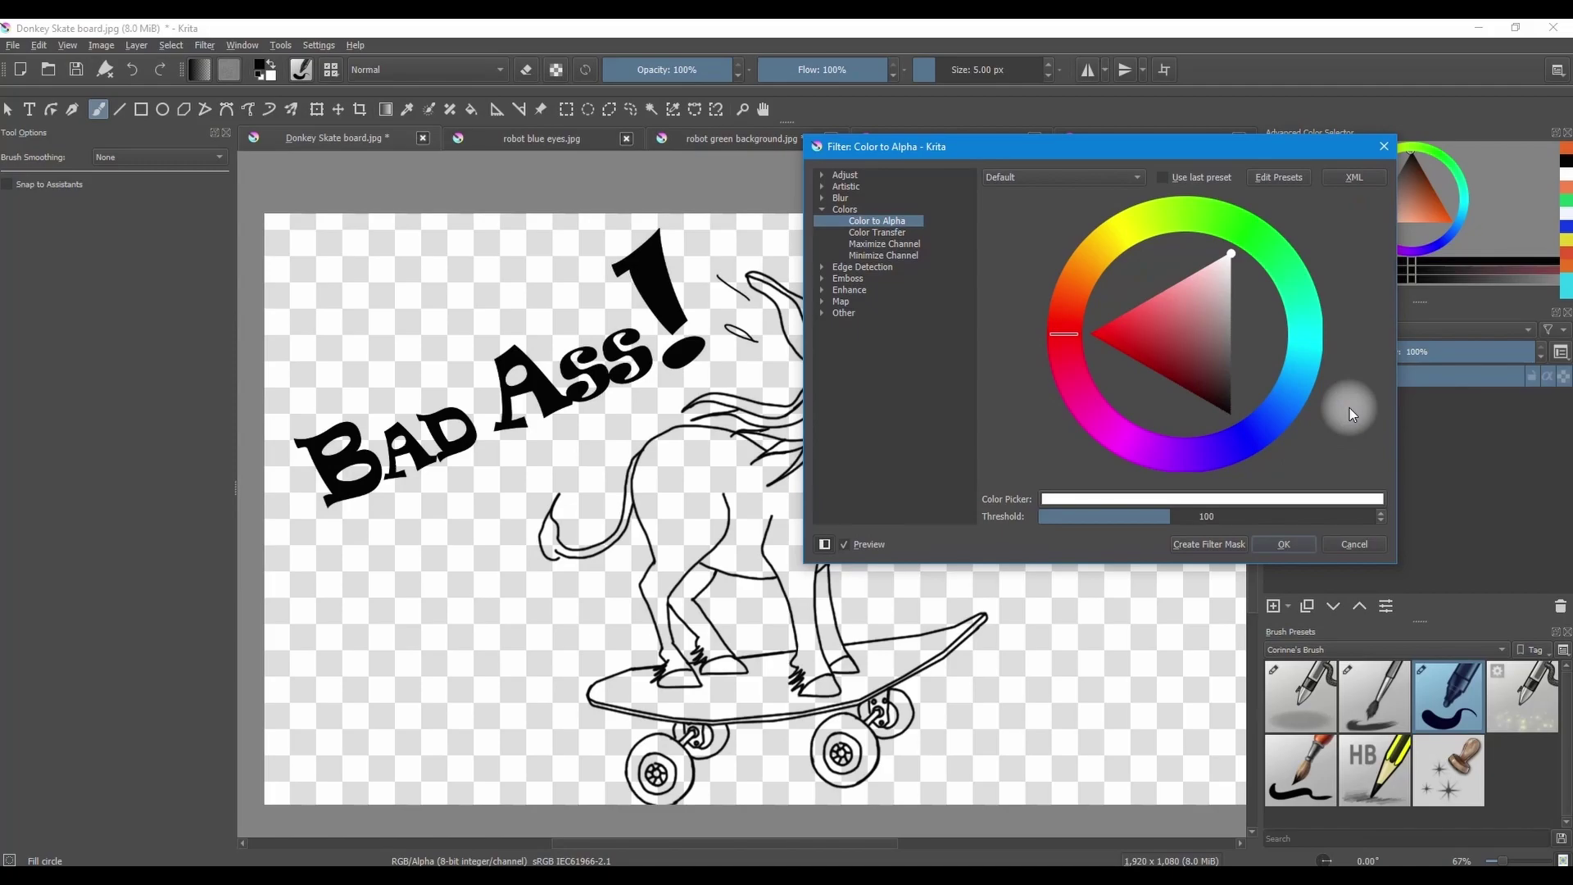
{"action": "left_click", "coordinate": [1293, 544]}
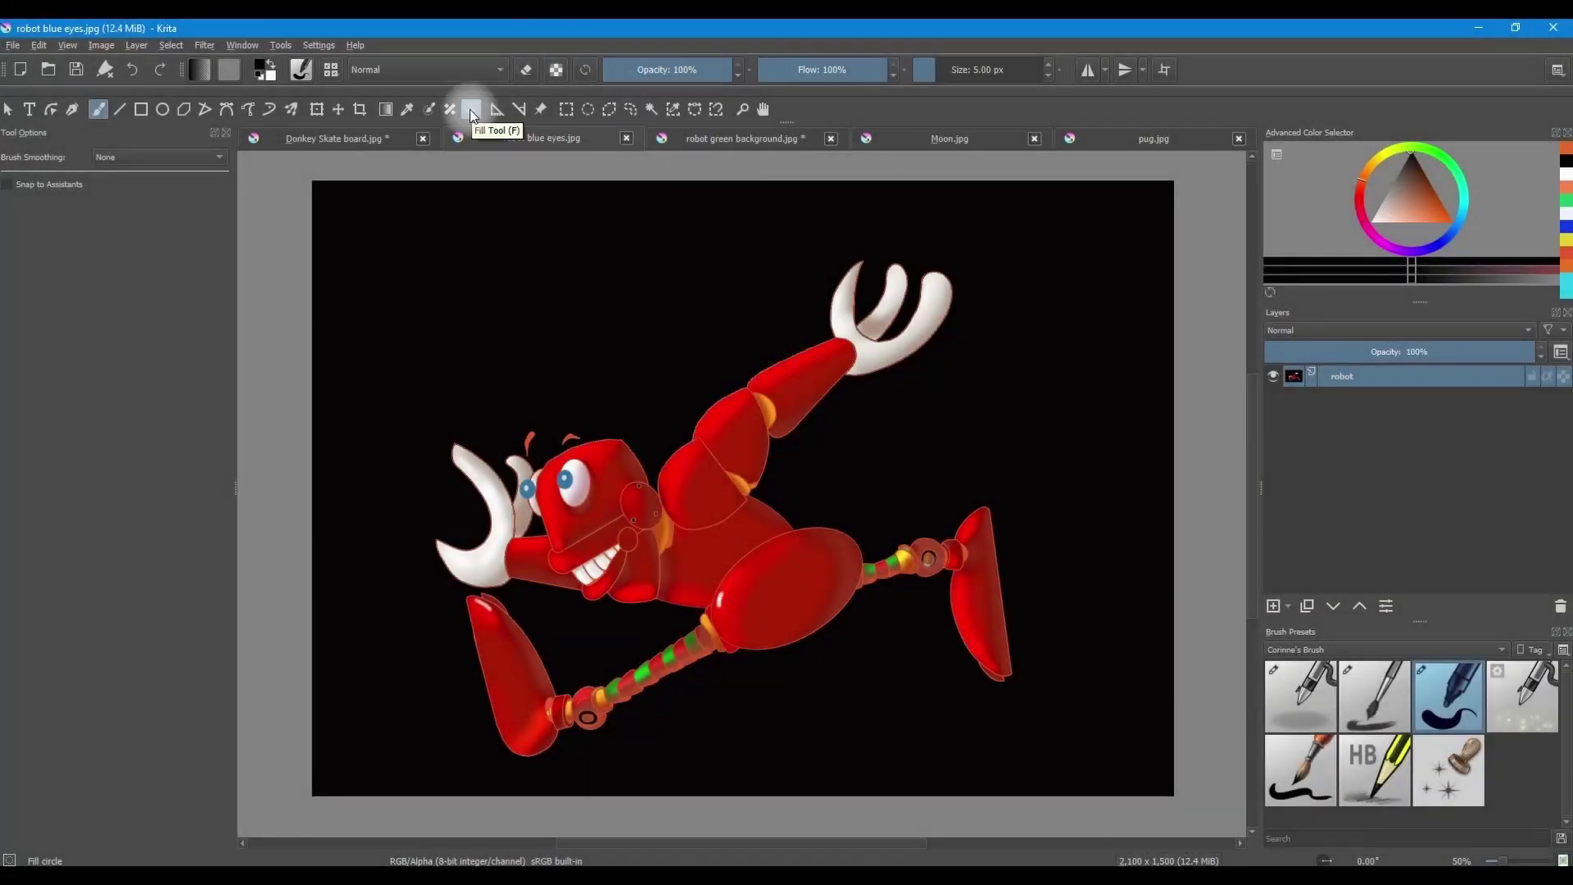
Step: Erase the black background around the red robot with the Fill Tool in Erase blending mode
{"action": "left_click", "coordinate": [472, 110]}
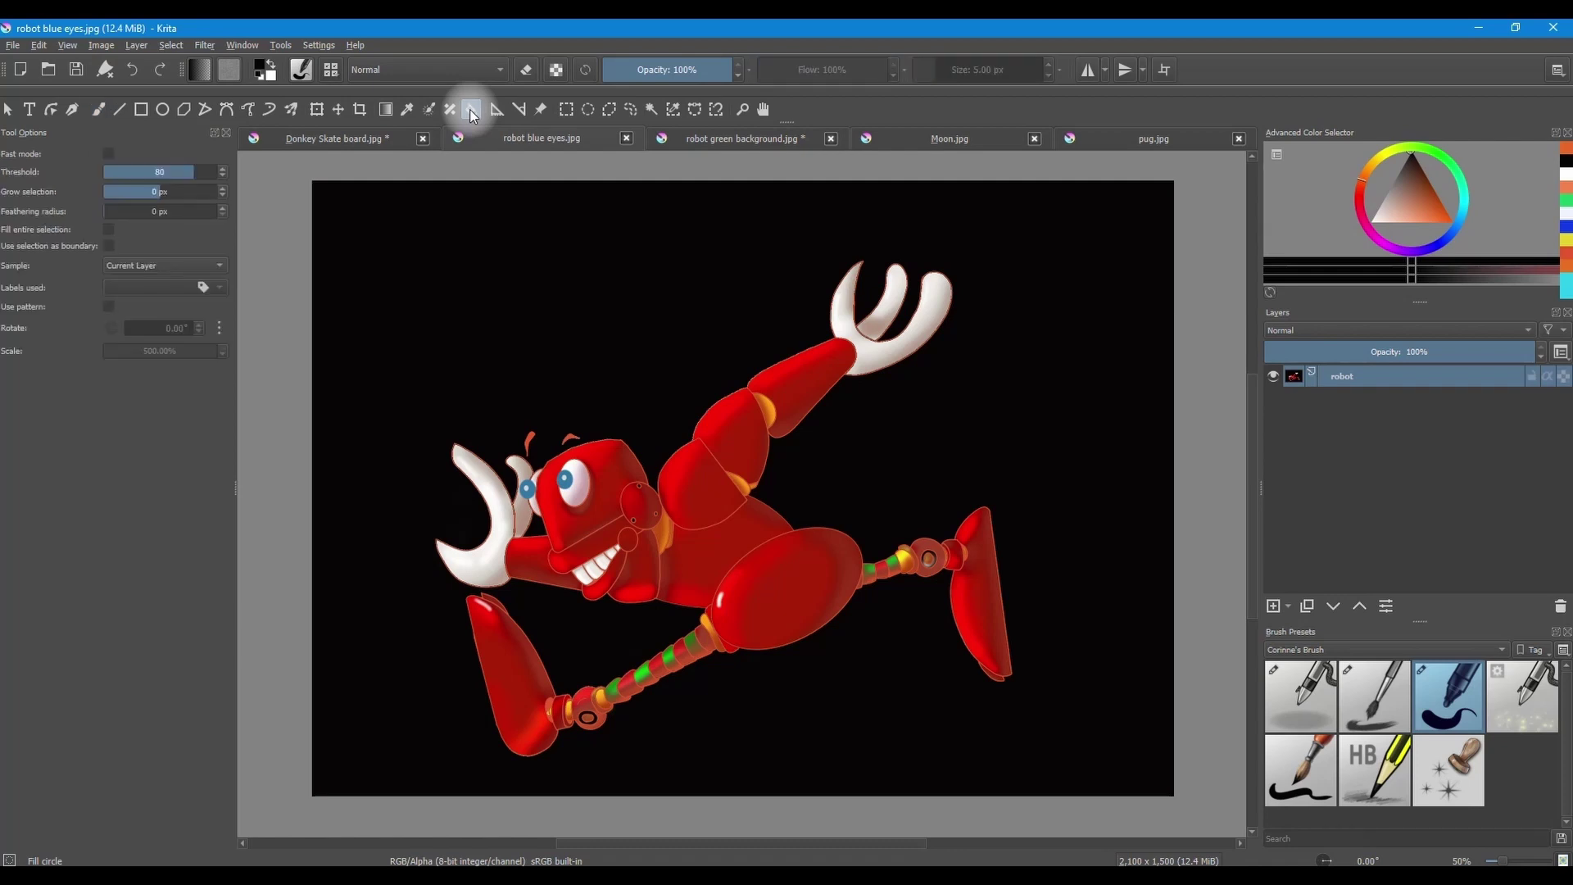
{"action": "left_click", "coordinate": [500, 69]}
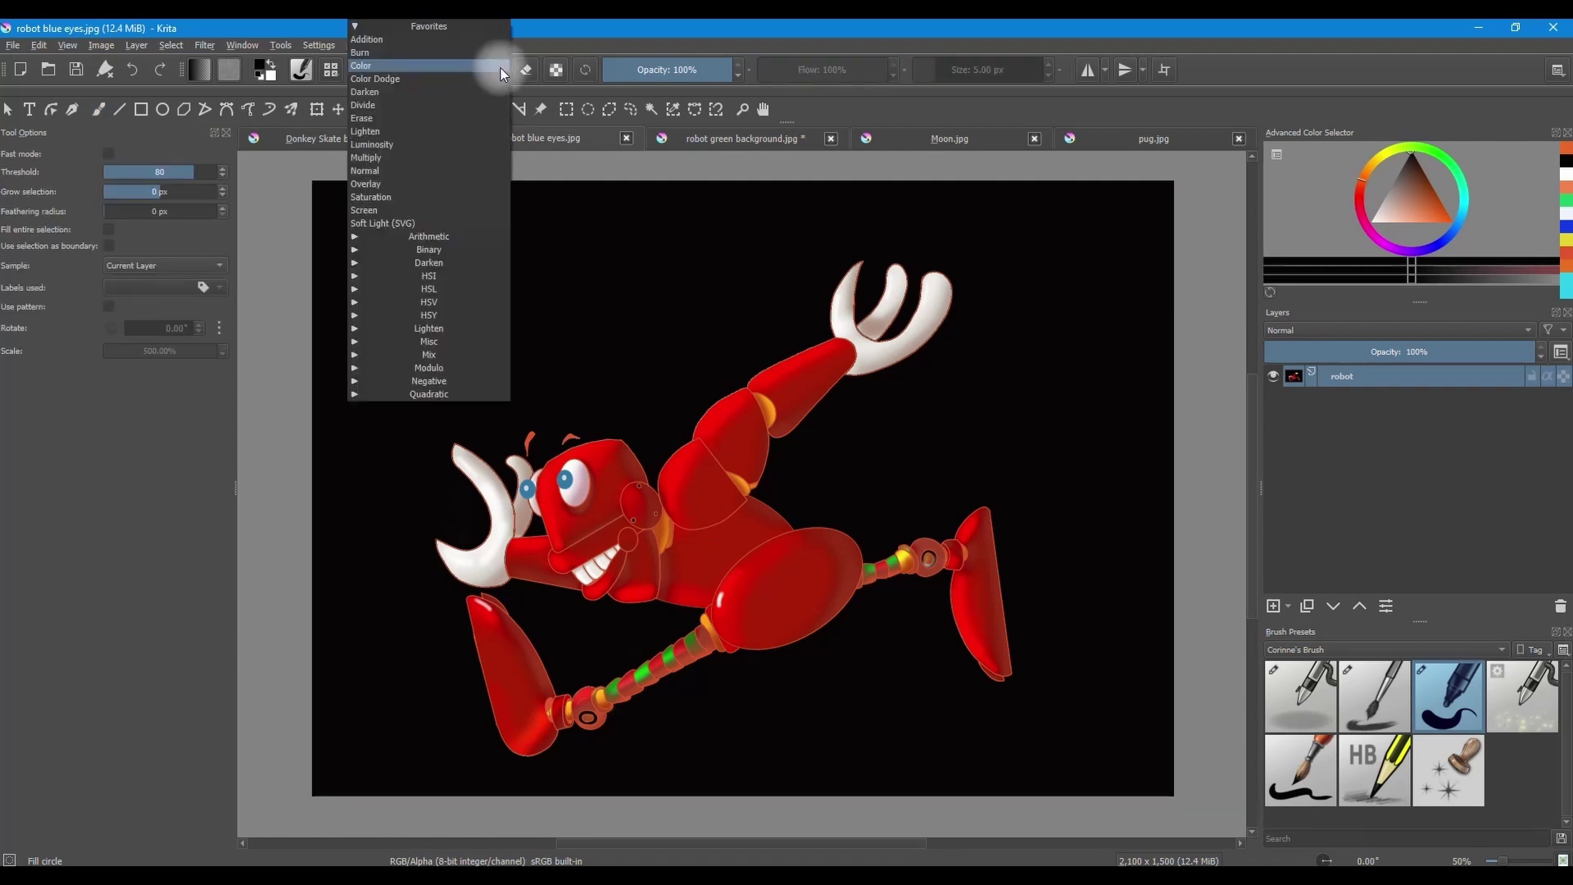
{"action": "left_click", "coordinate": [405, 117]}
{"action": "left_click", "coordinate": [507, 301]}
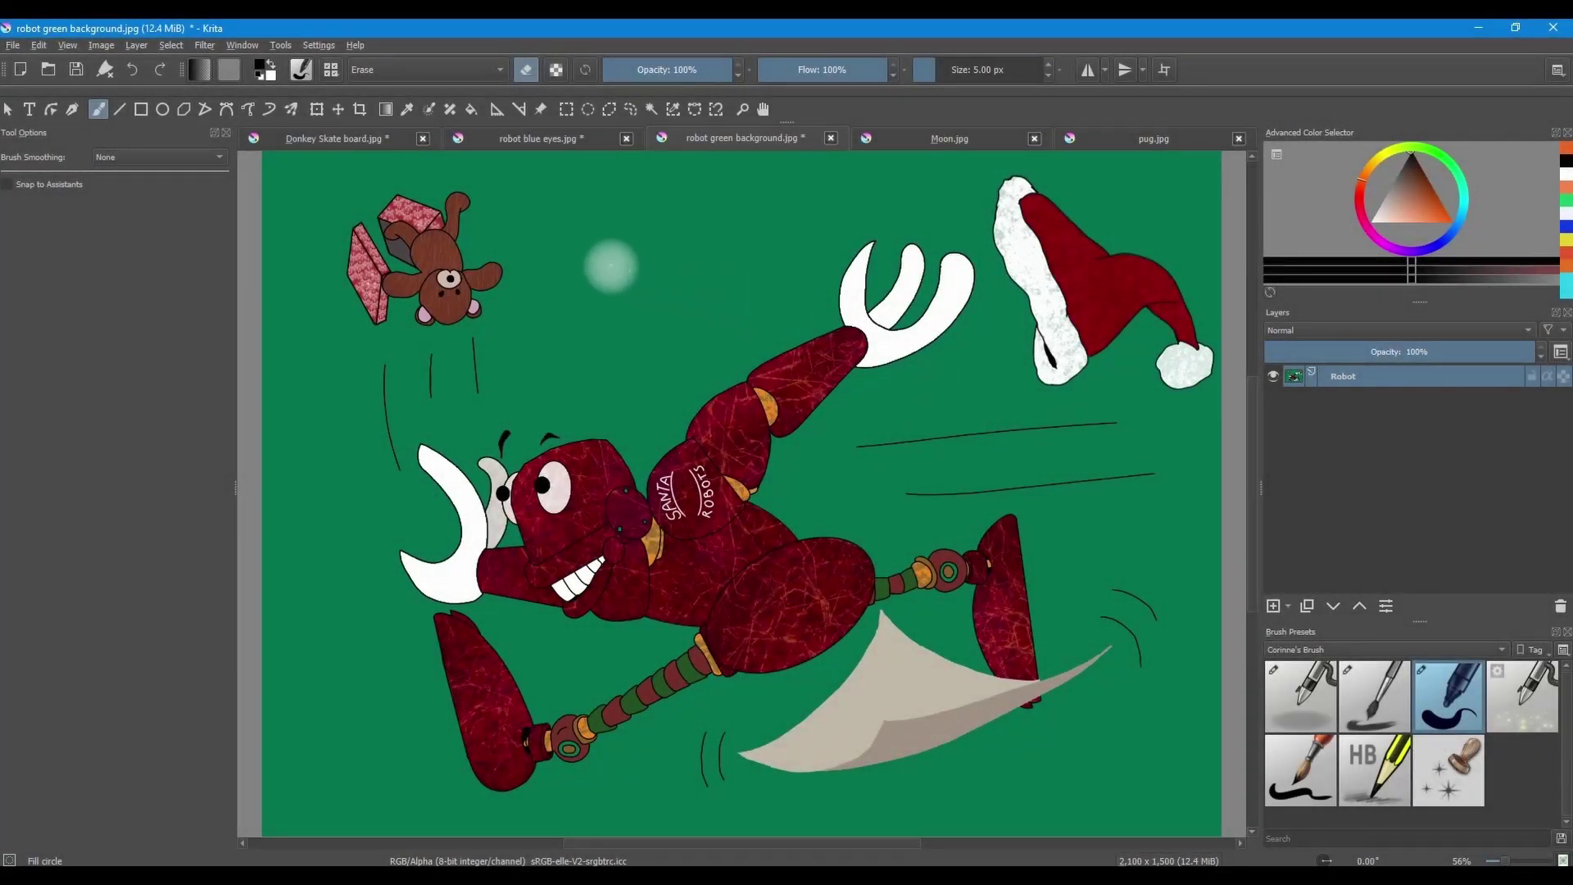
Step: Erase the green background around the robot with the Fill Tool set to Erase
{"action": "left_click", "coordinate": [472, 112]}
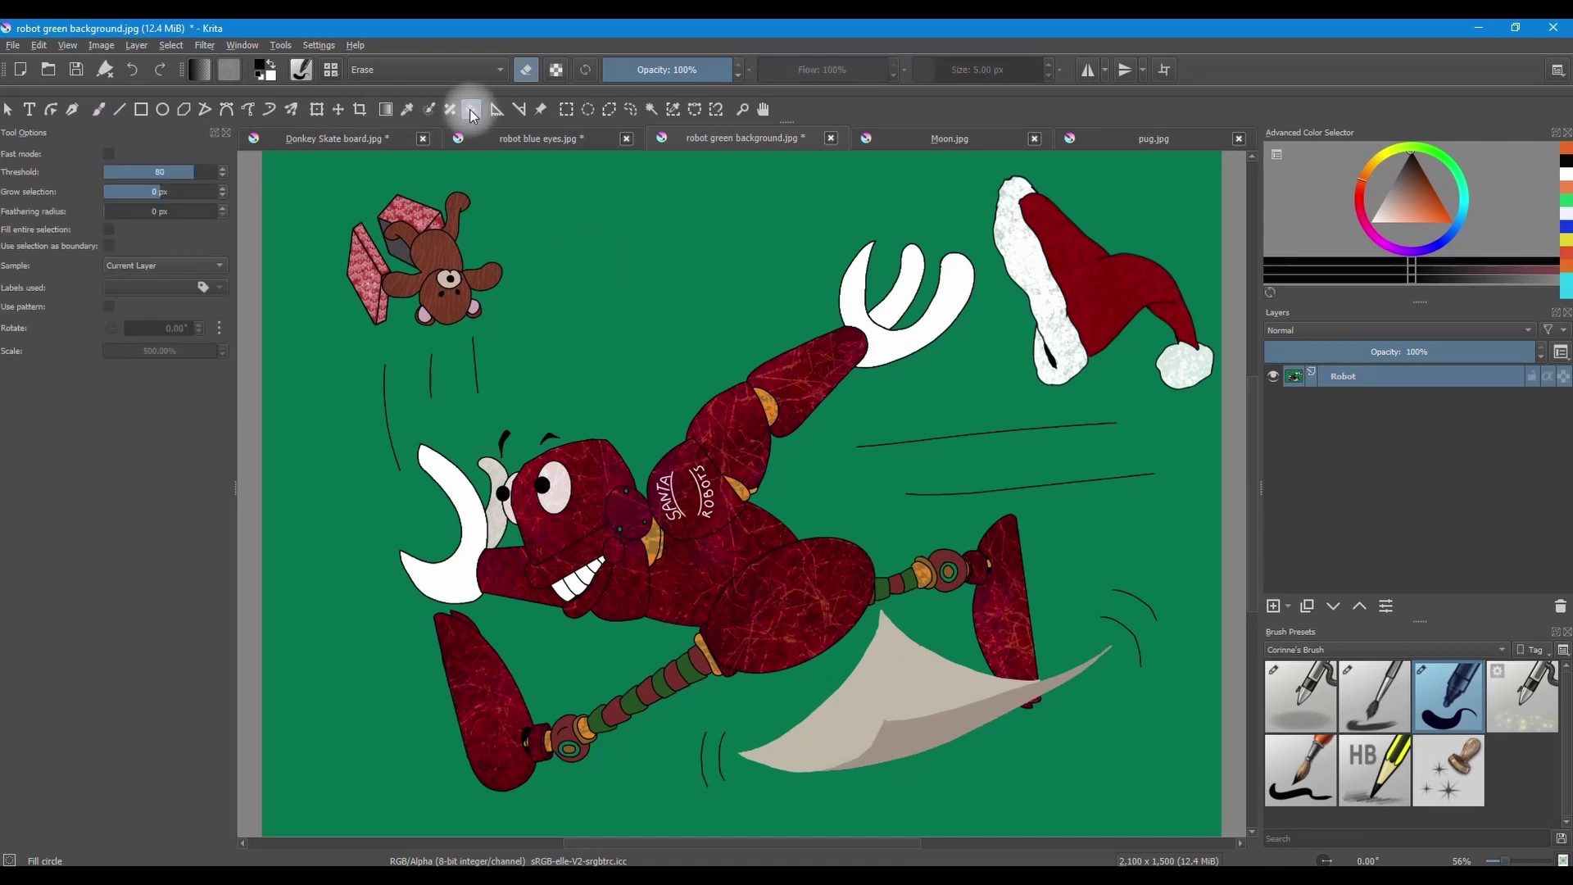
{"action": "left_click", "coordinate": [495, 69]}
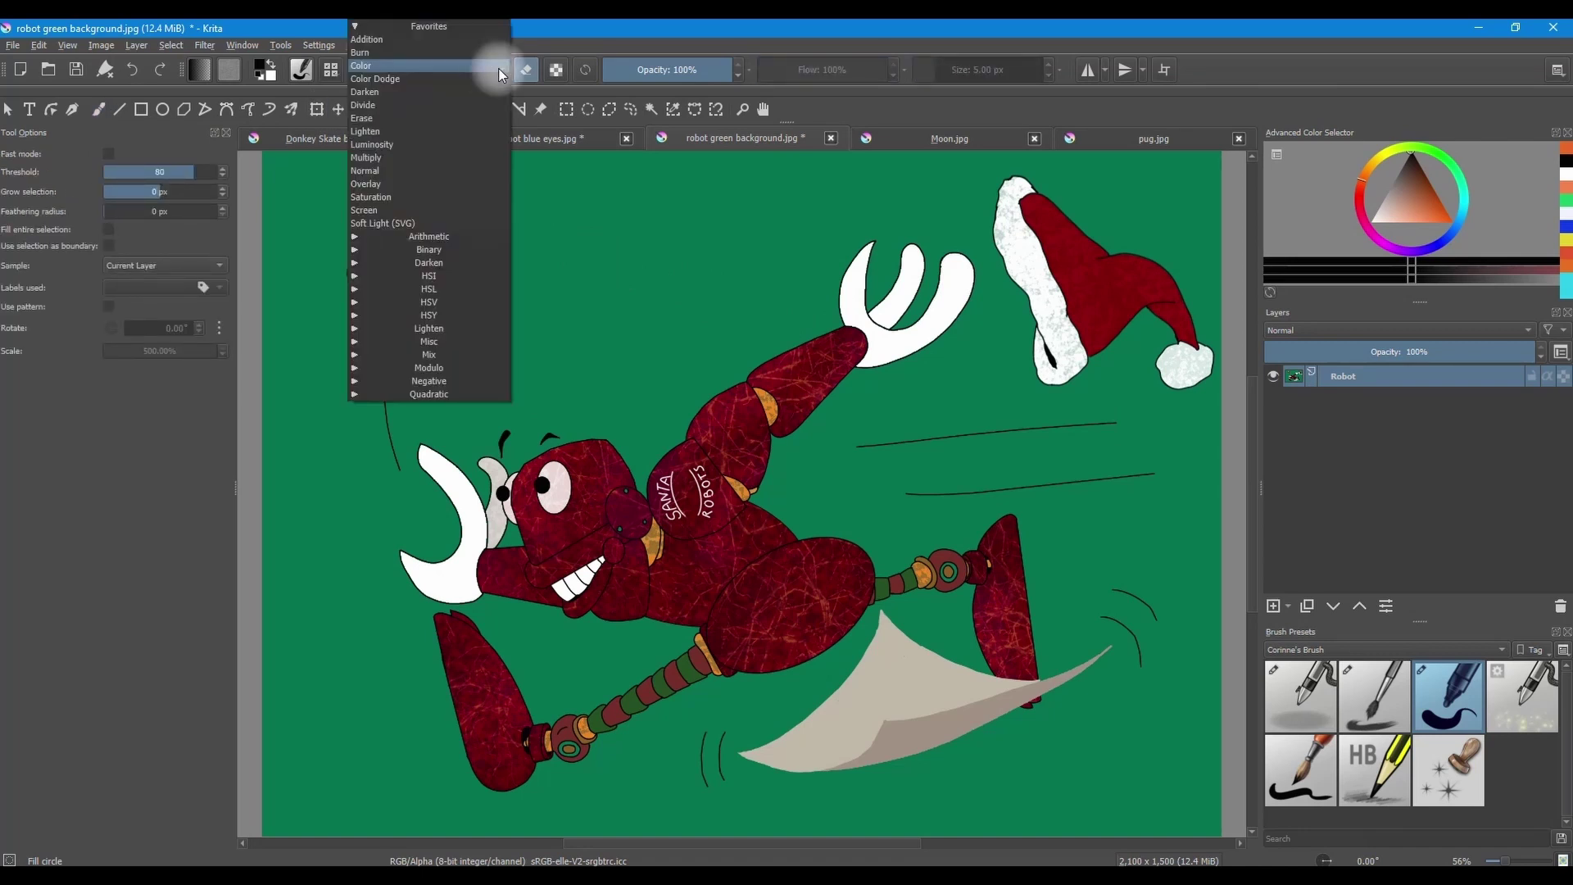
{"action": "left_click", "coordinate": [376, 116]}
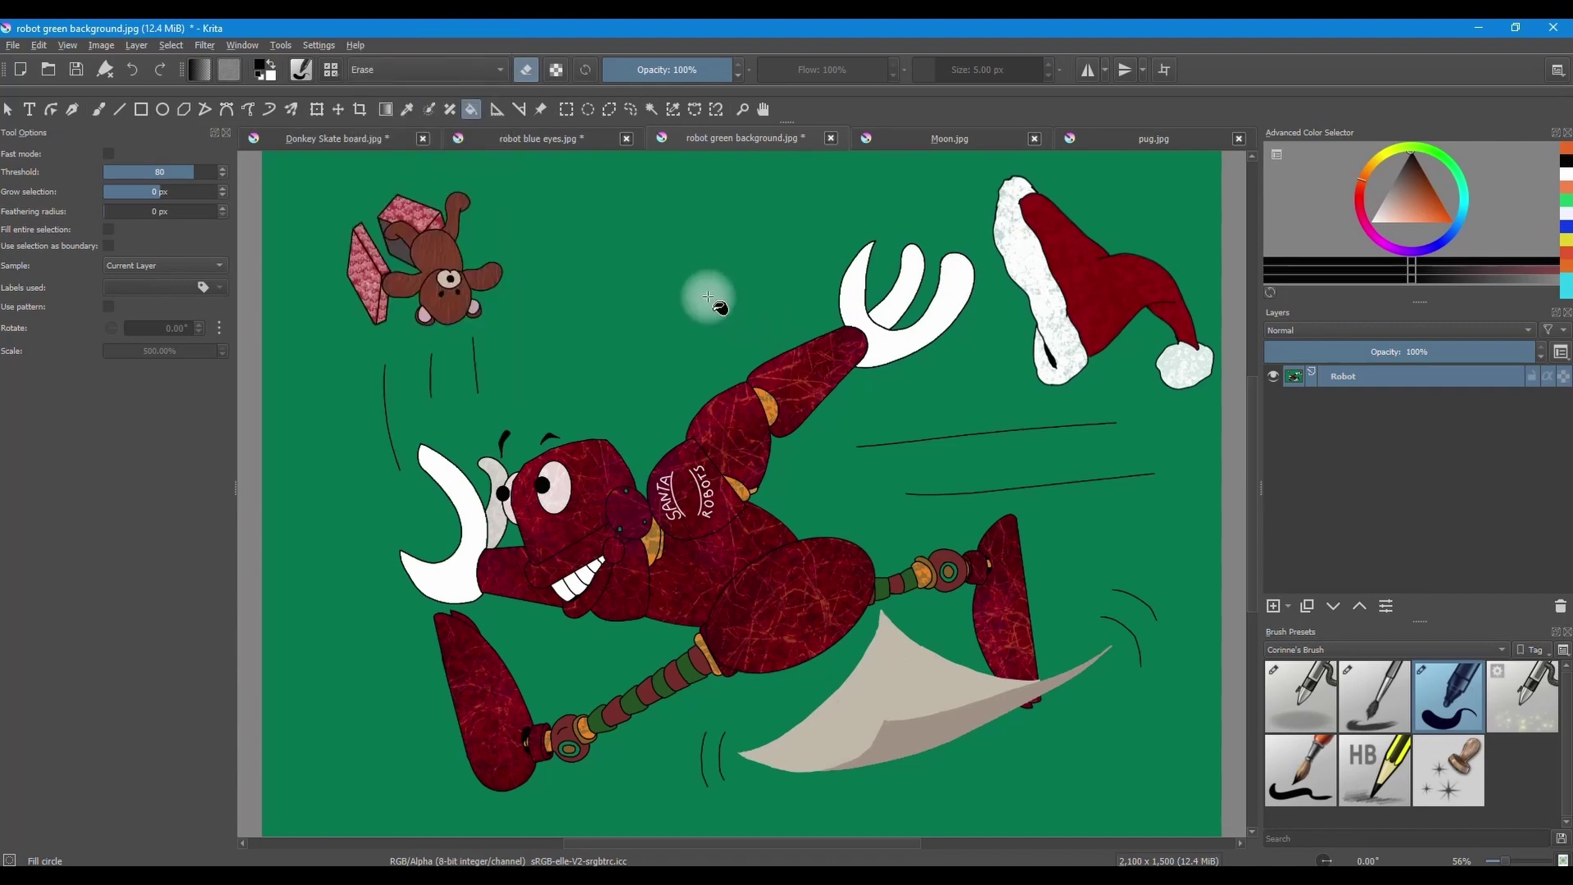
{"action": "left_click", "coordinate": [622, 264]}
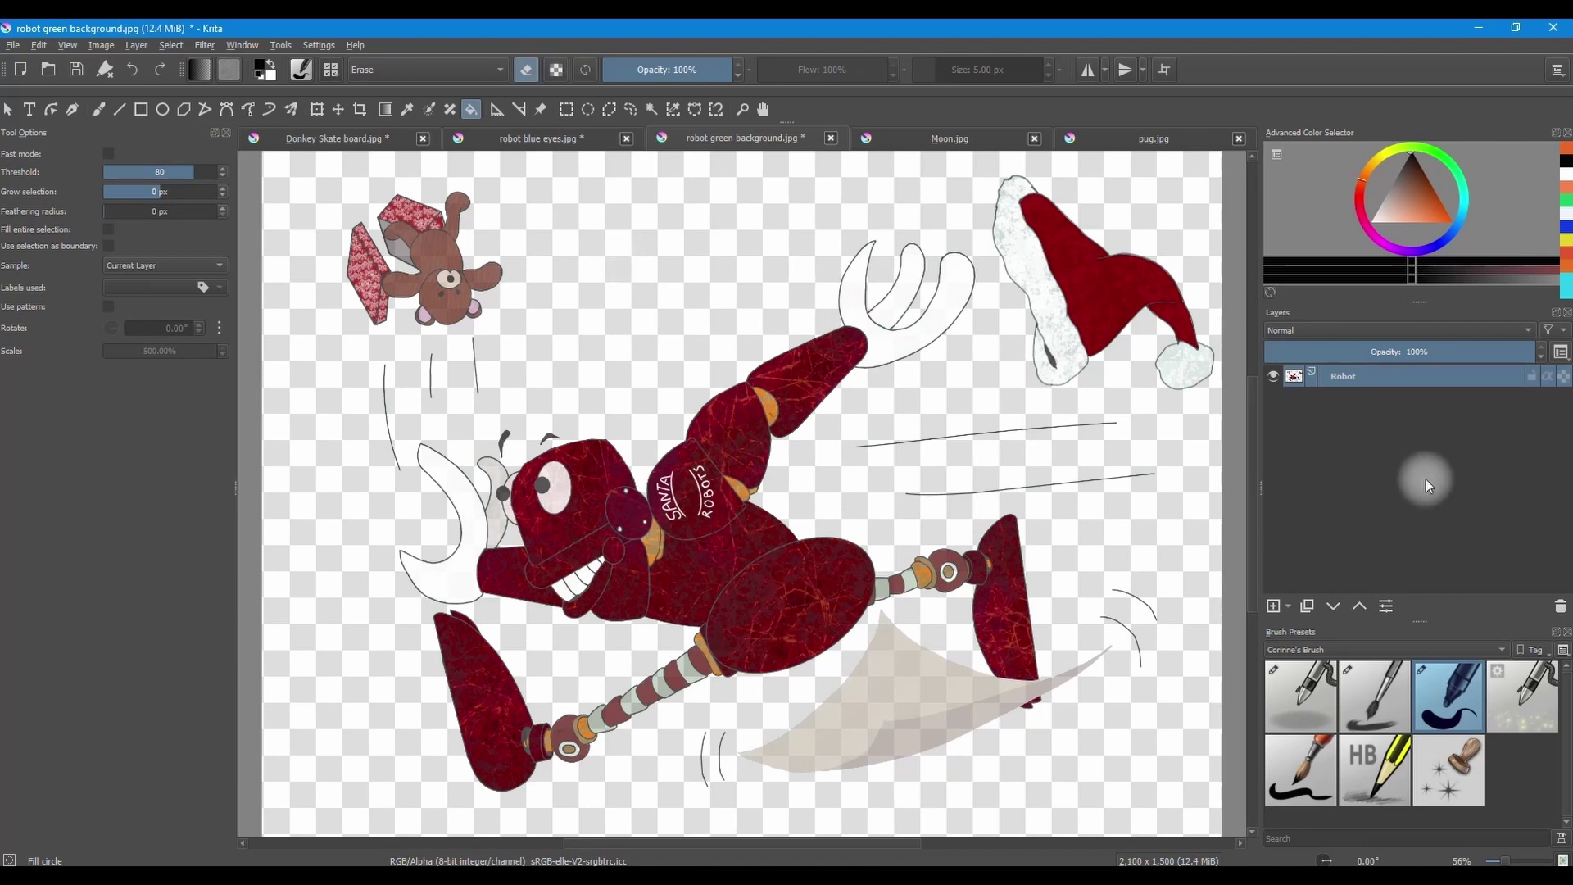
Step: Duplicate the Robot layer twice and merge the three robot layers into one
{"action": "key", "text": "ctrl+j"}
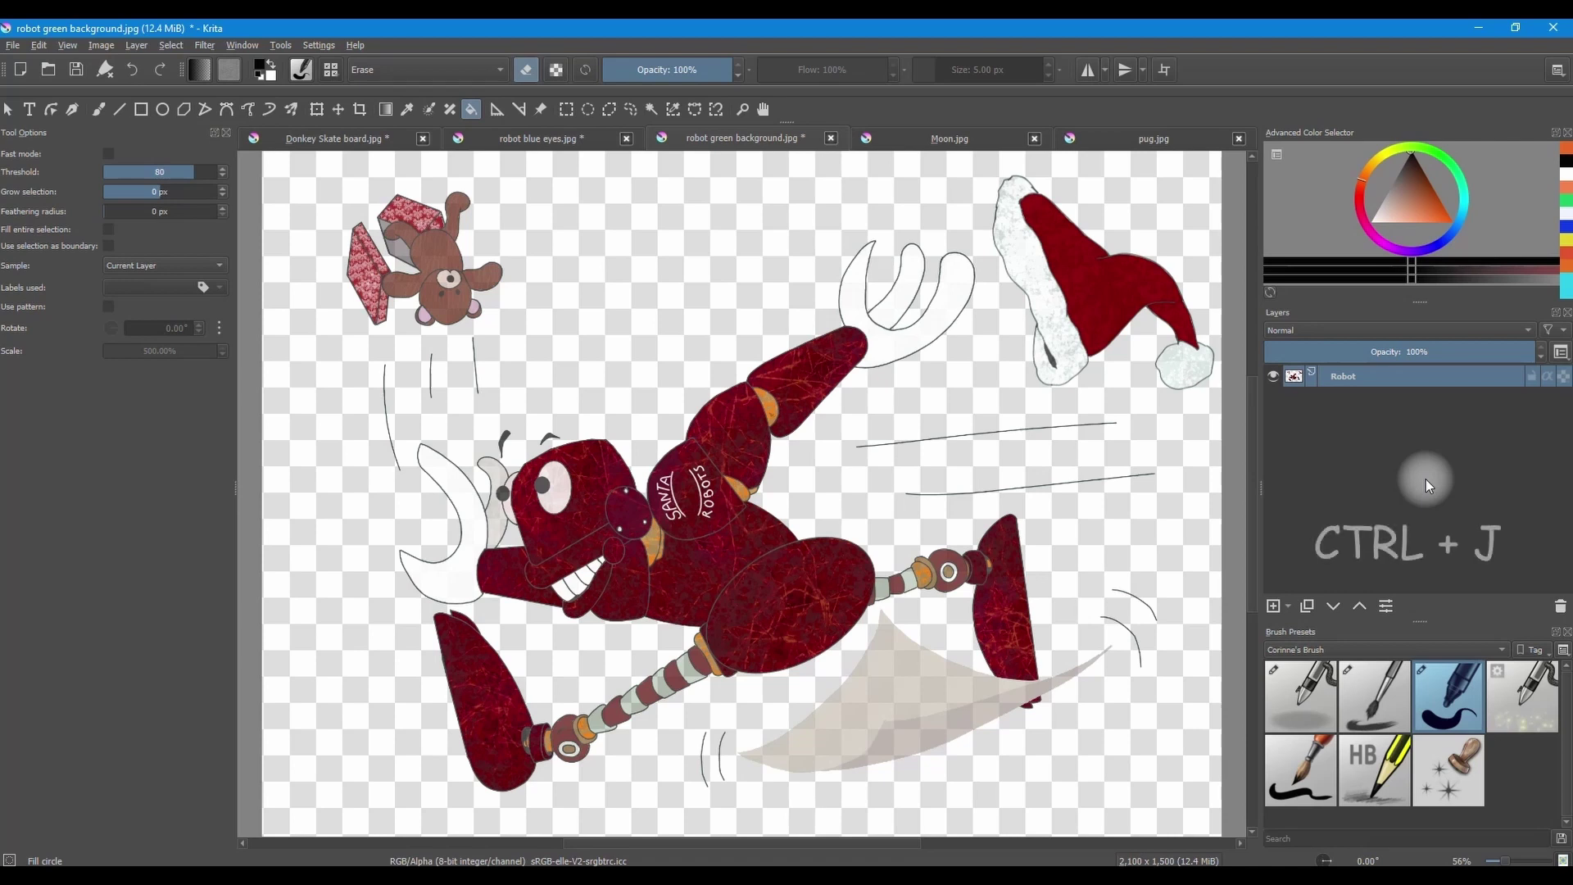
{"action": "key", "text": "ctrl+j"}
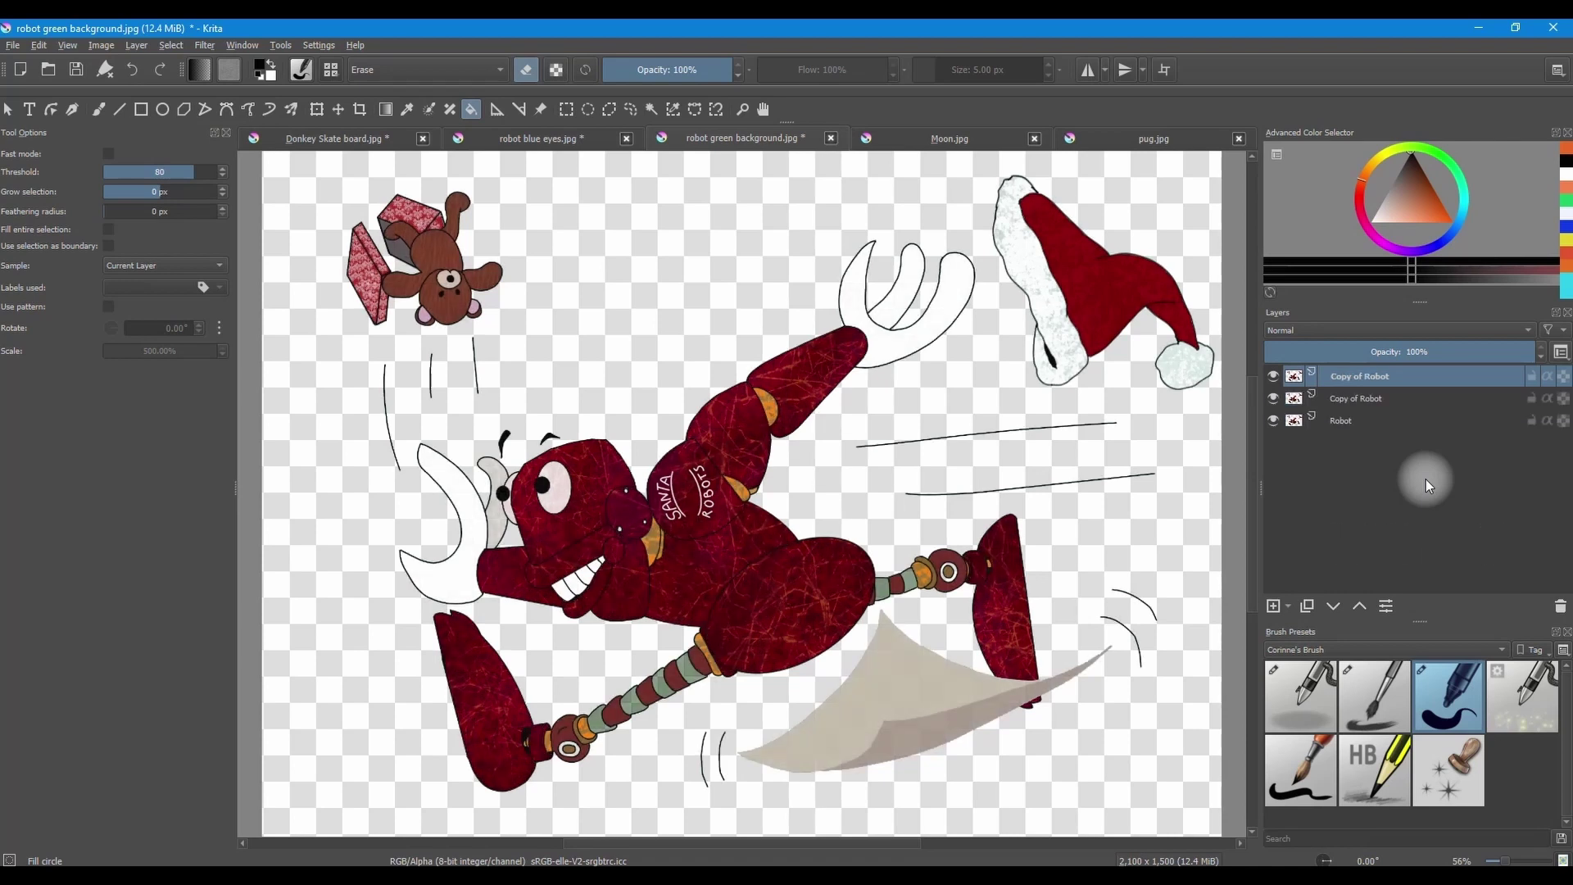
{"action": "key", "text": "shift"}
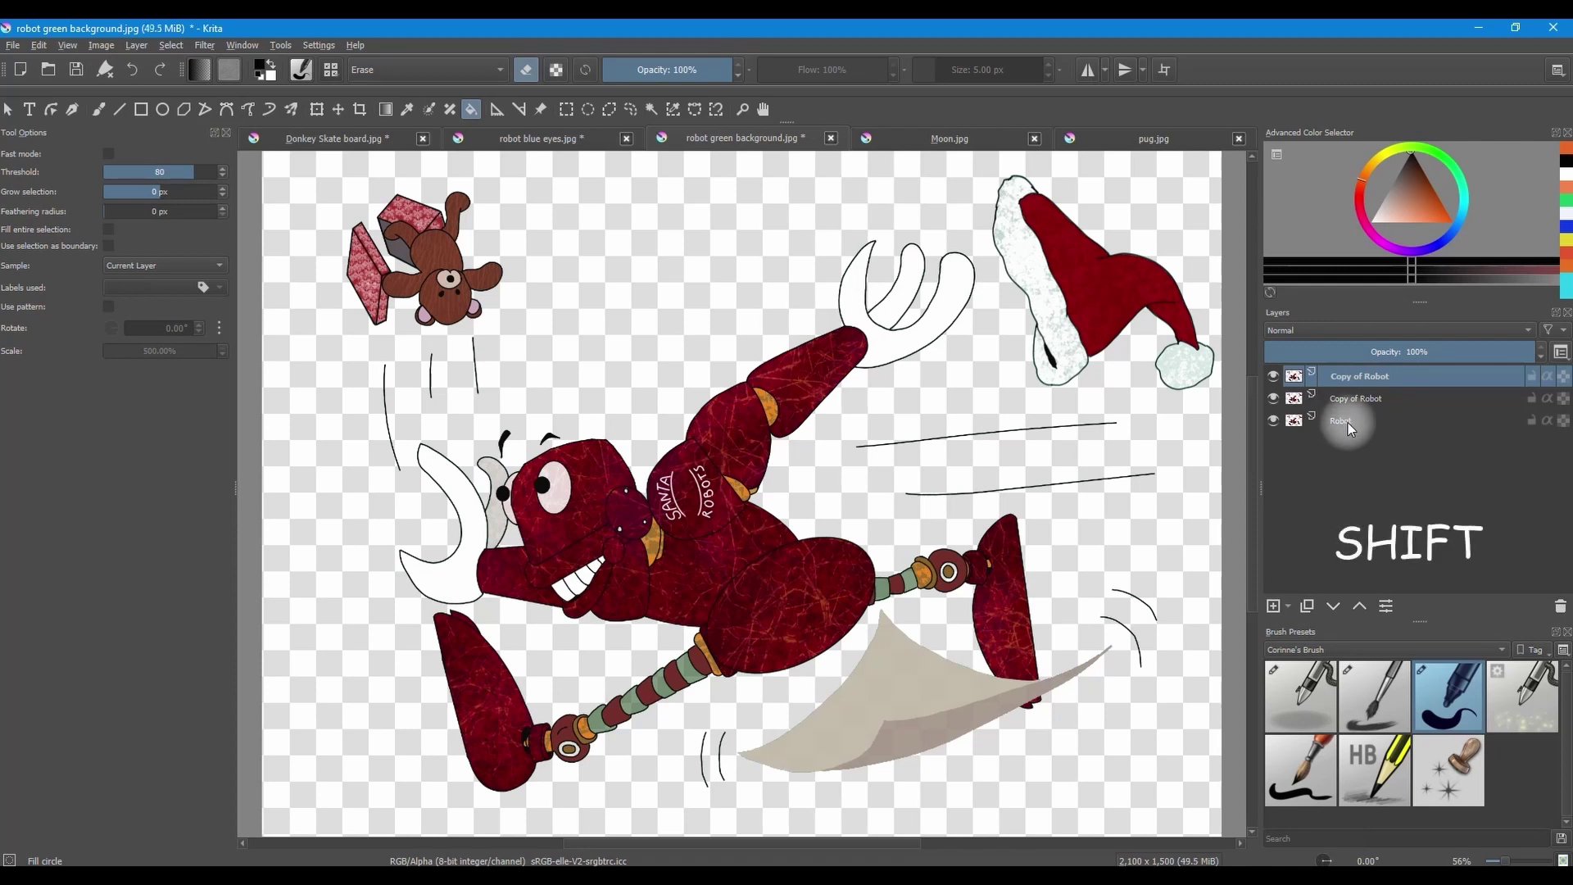
{"action": "left_click", "coordinate": [1348, 423], "text": "shift"}
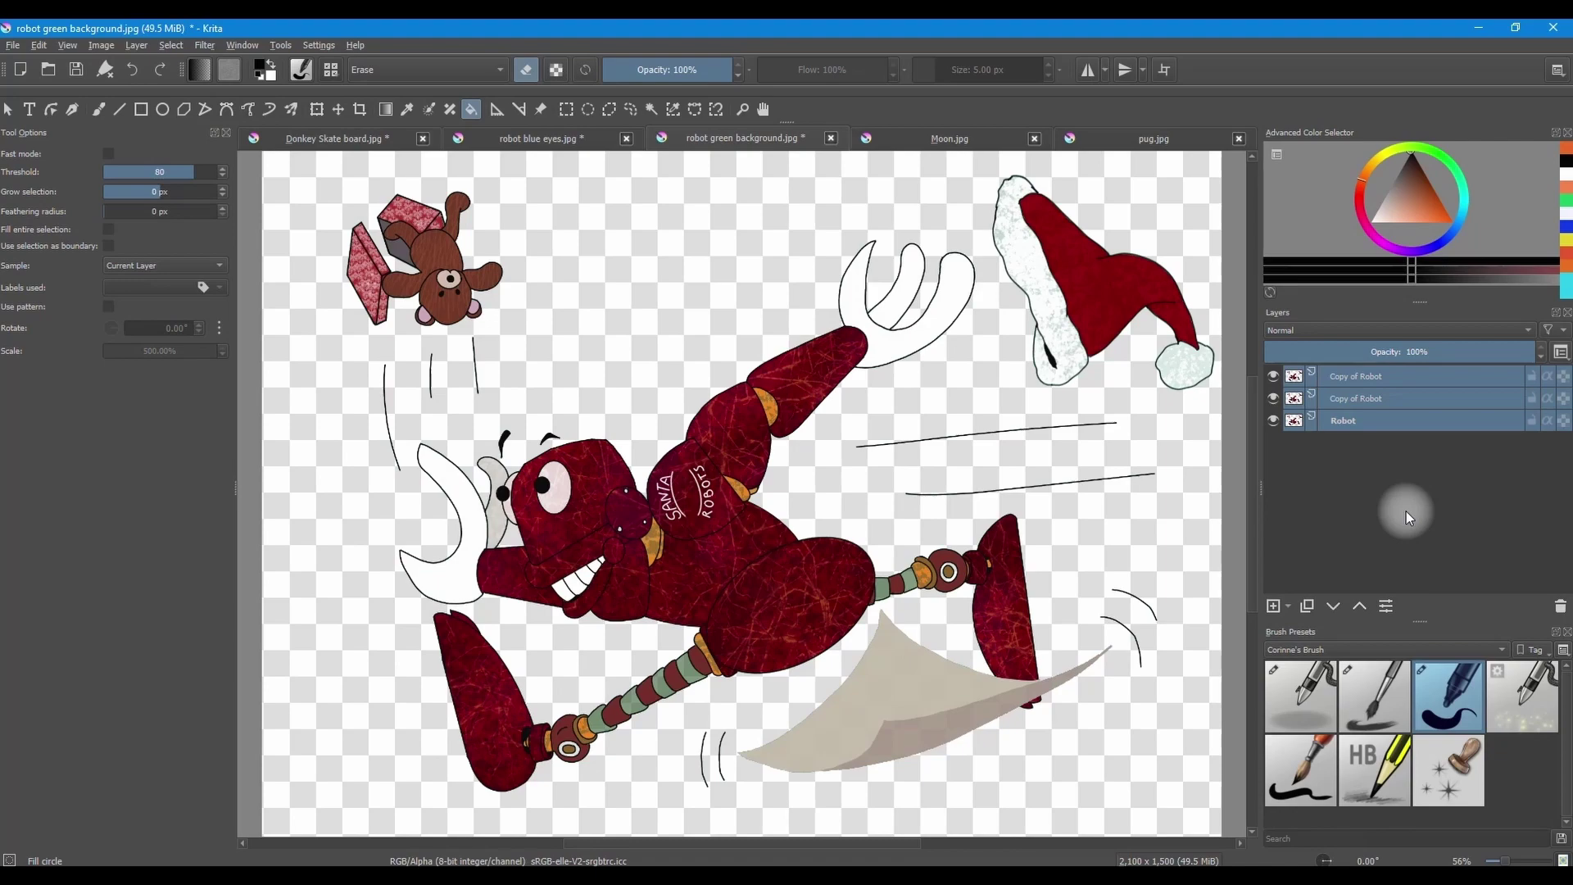
{"action": "key", "text": "ctrl+e"}
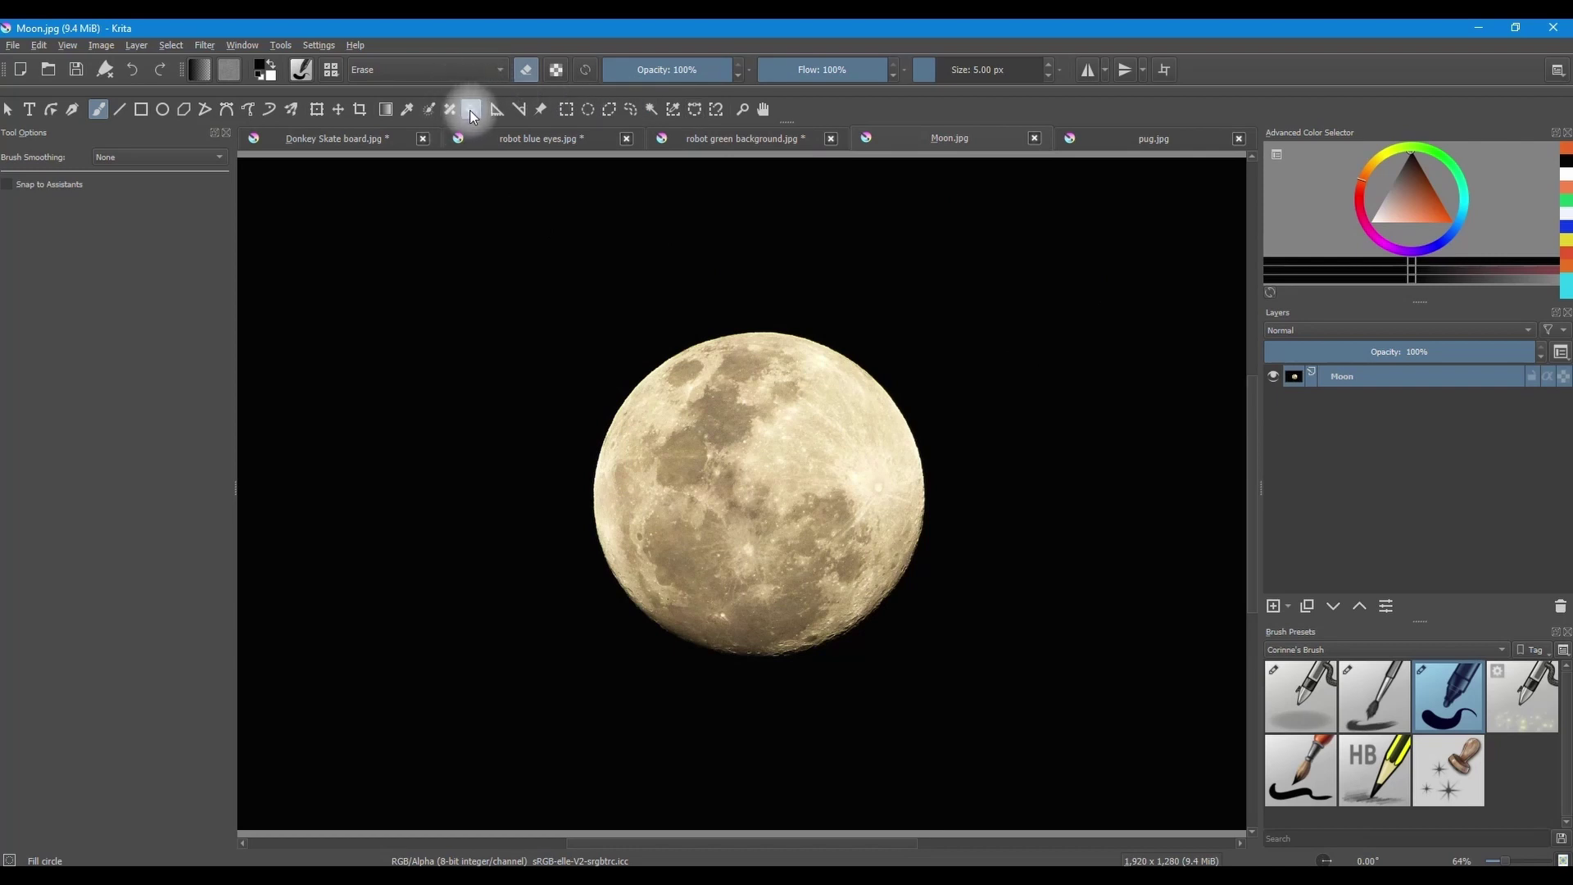
Step: Erase the black sky around the moon with the Fill Tool in Erase mode
{"action": "left_click", "coordinate": [472, 111]}
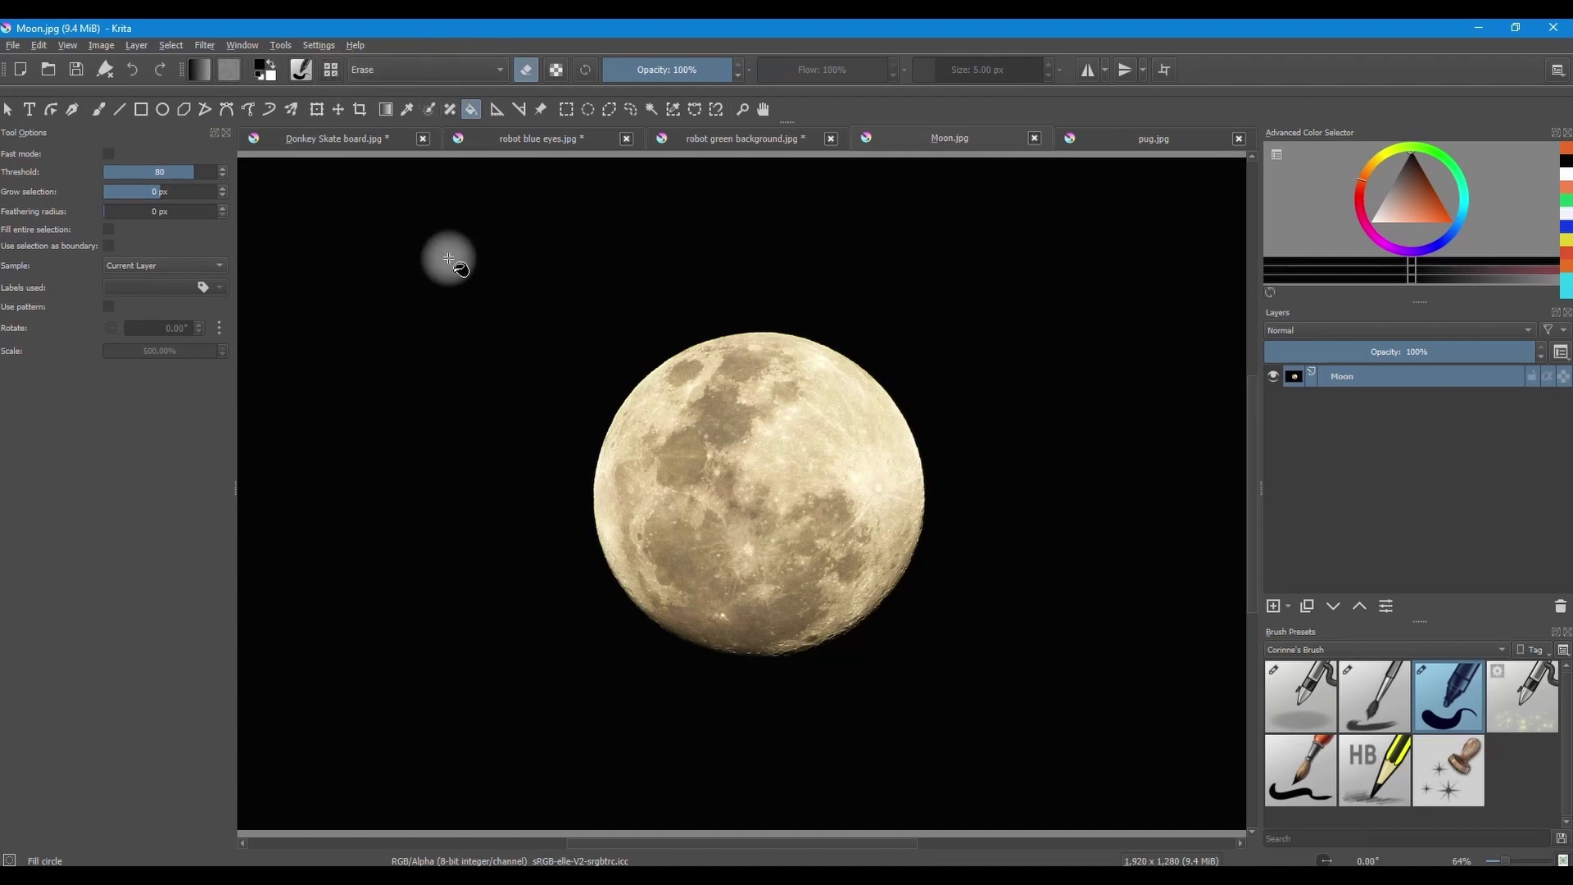
{"action": "left_click", "coordinate": [441, 262]}
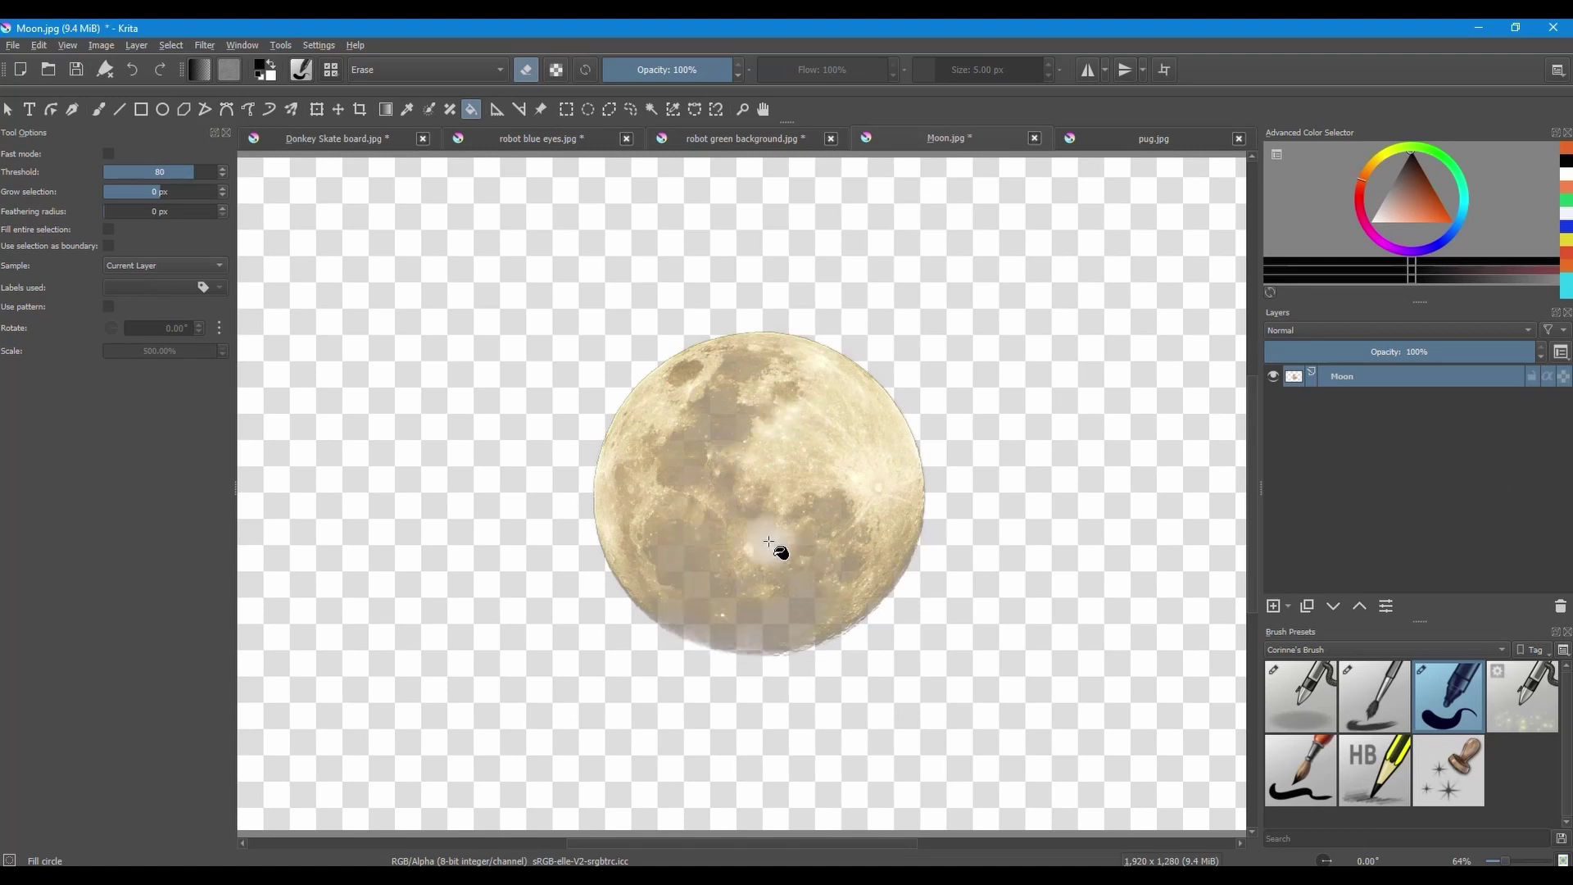
{"action": "left_click", "coordinate": [712, 648]}
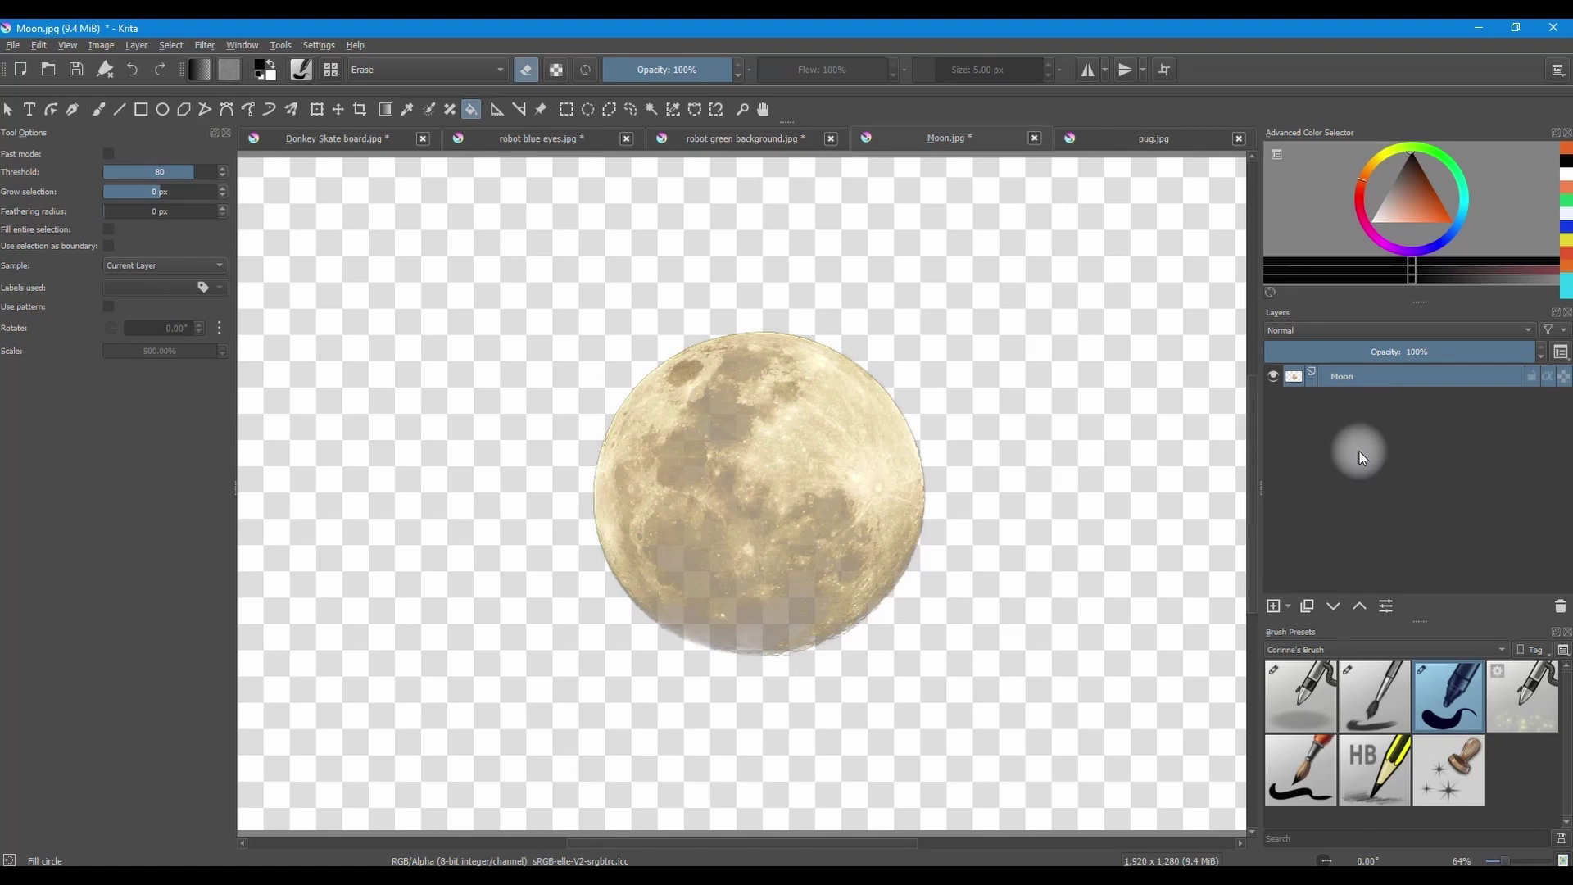
Step: Duplicate the Moon layer and merge the moon layers into one
{"action": "key", "text": "ctrl+j"}
{"action": "key", "text": "ctrl+j"}
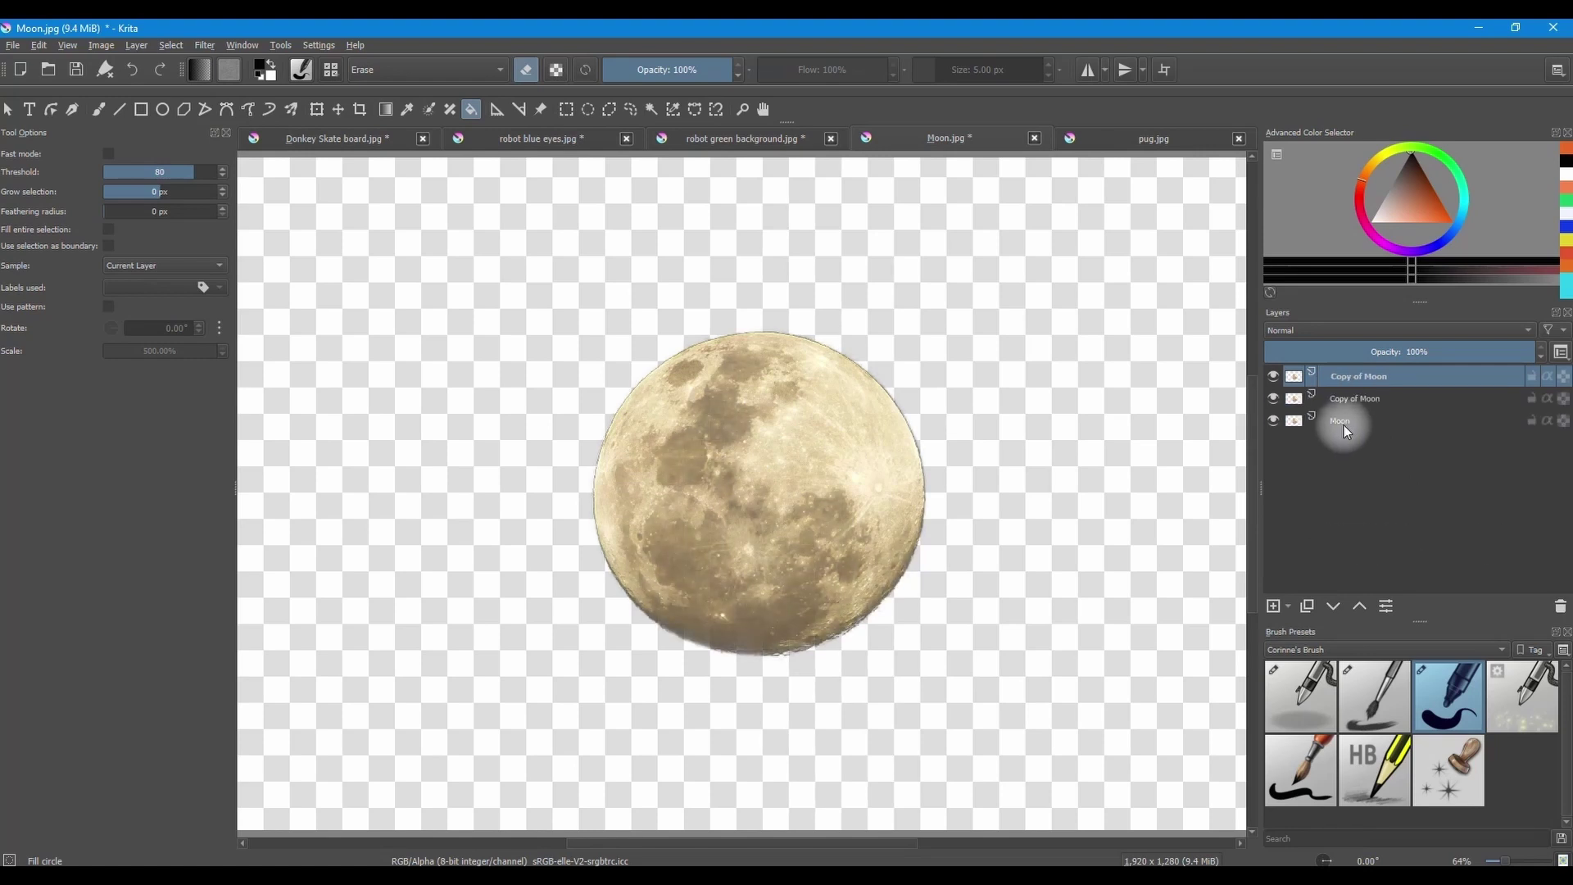
{"action": "left_click", "coordinate": [1344, 422], "text": "shift"}
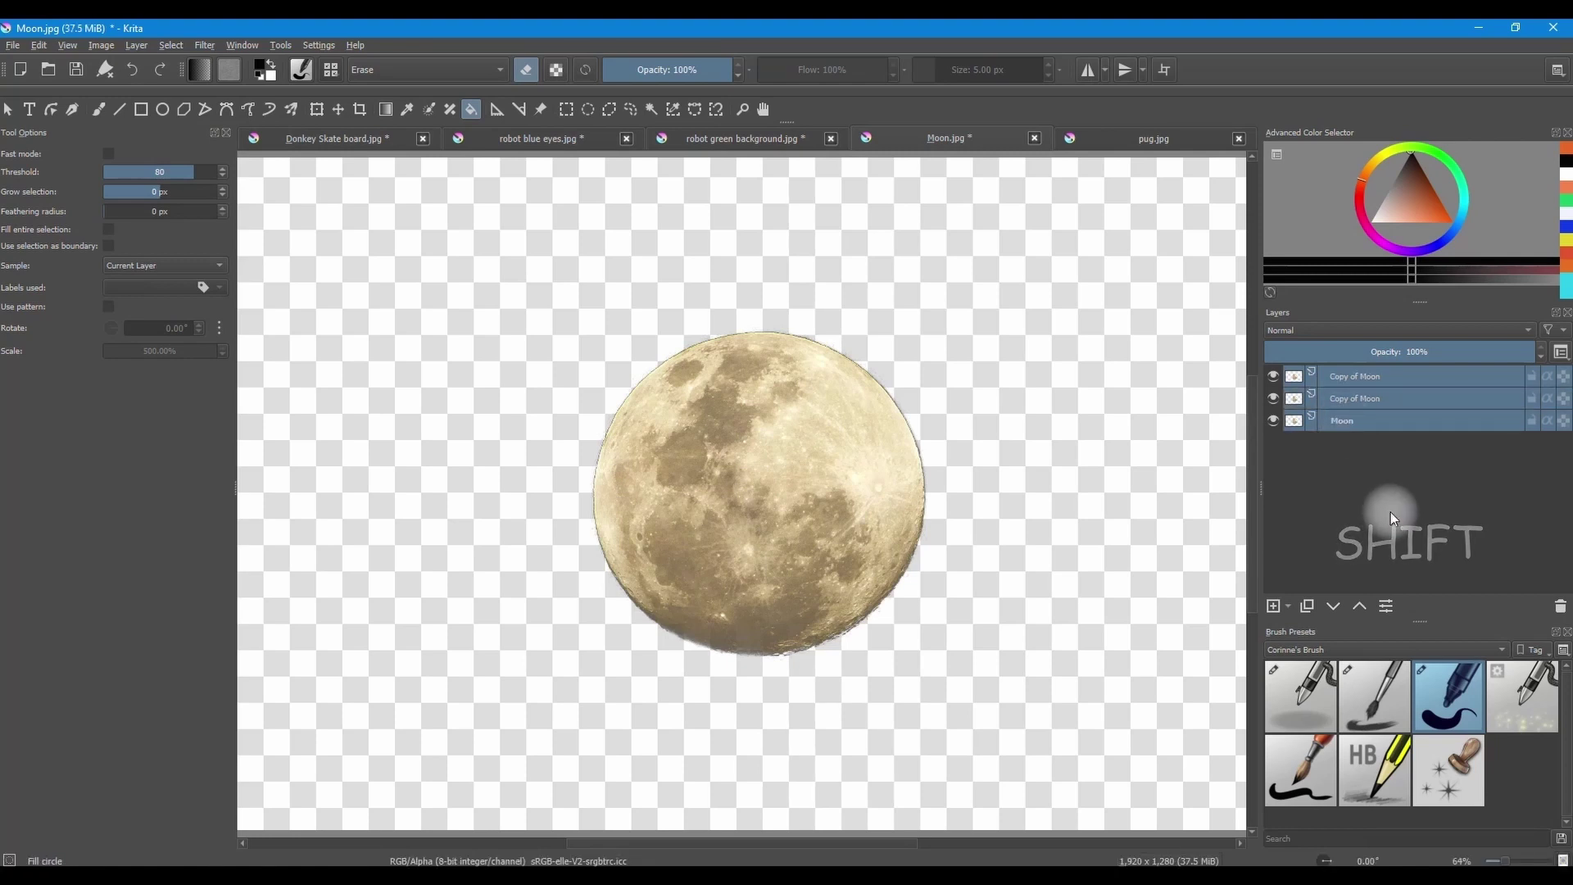
{"action": "key", "text": "ctrl+e"}
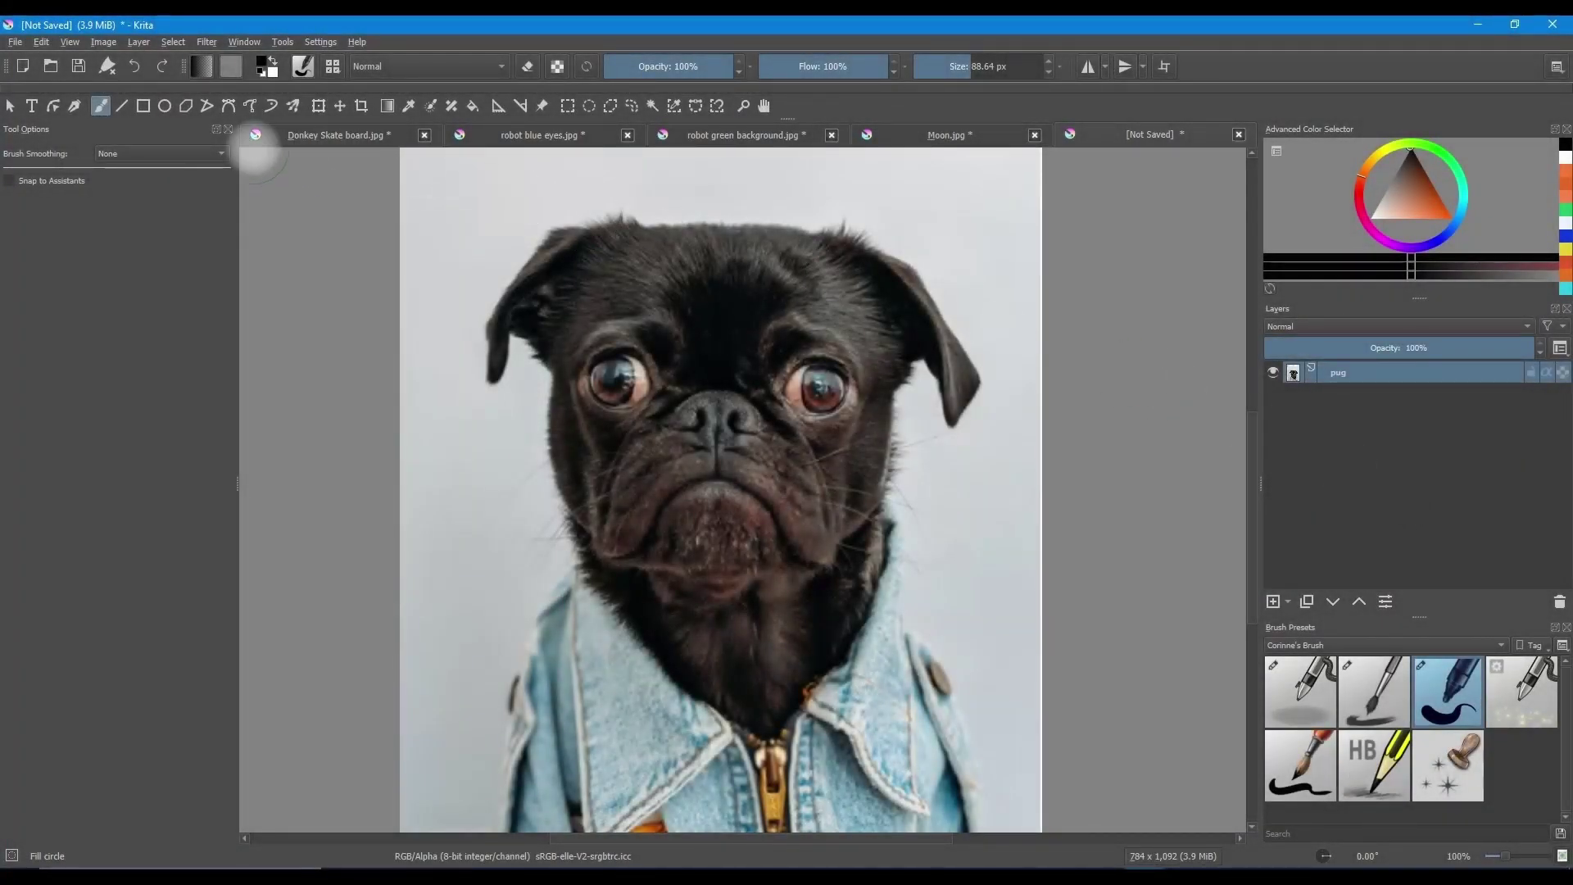
Step: On the pug photo, add Color to Alpha as a filter mask from Filter > Colors
{"action": "left_click", "coordinate": [319, 134]}
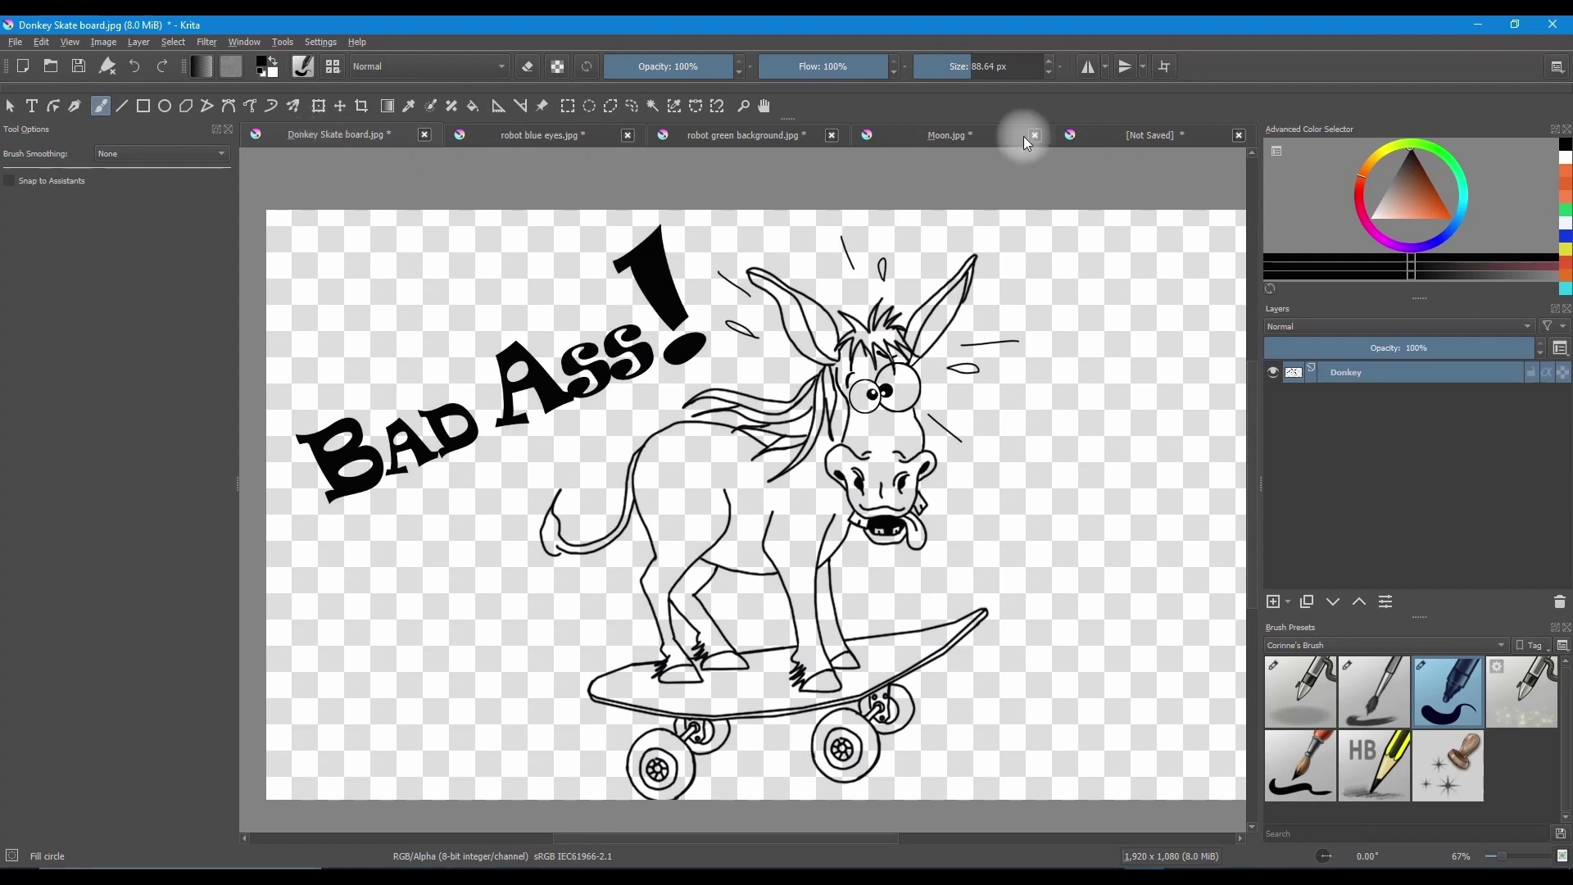
{"action": "left_click", "coordinate": [1175, 134]}
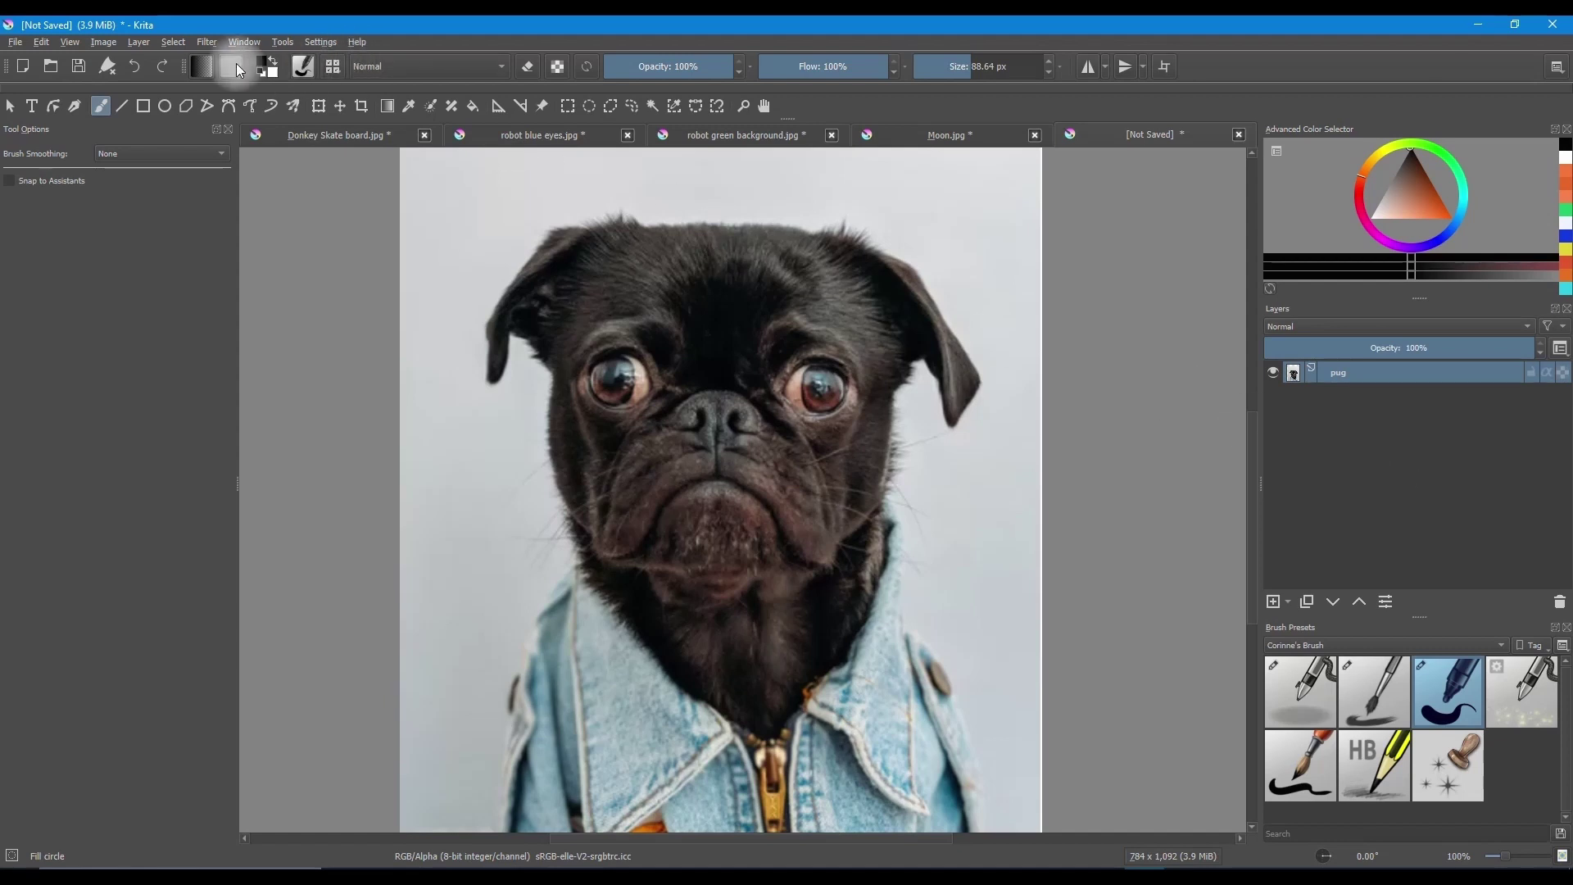
{"action": "left_click", "coordinate": [205, 42]}
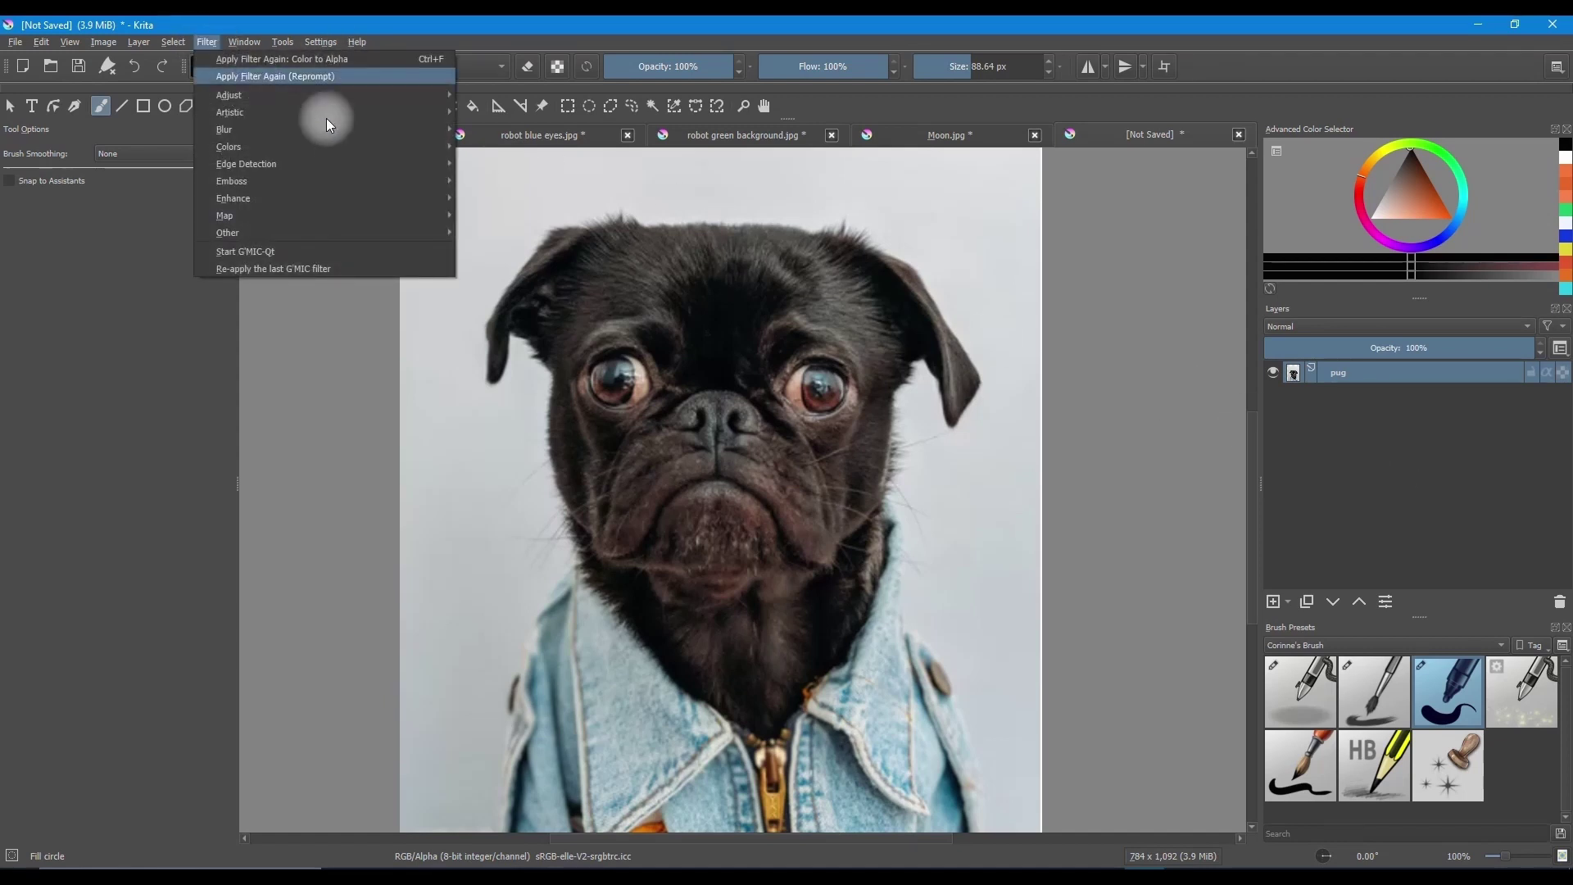
{"action": "mouse_move", "coordinate": [322, 144]}
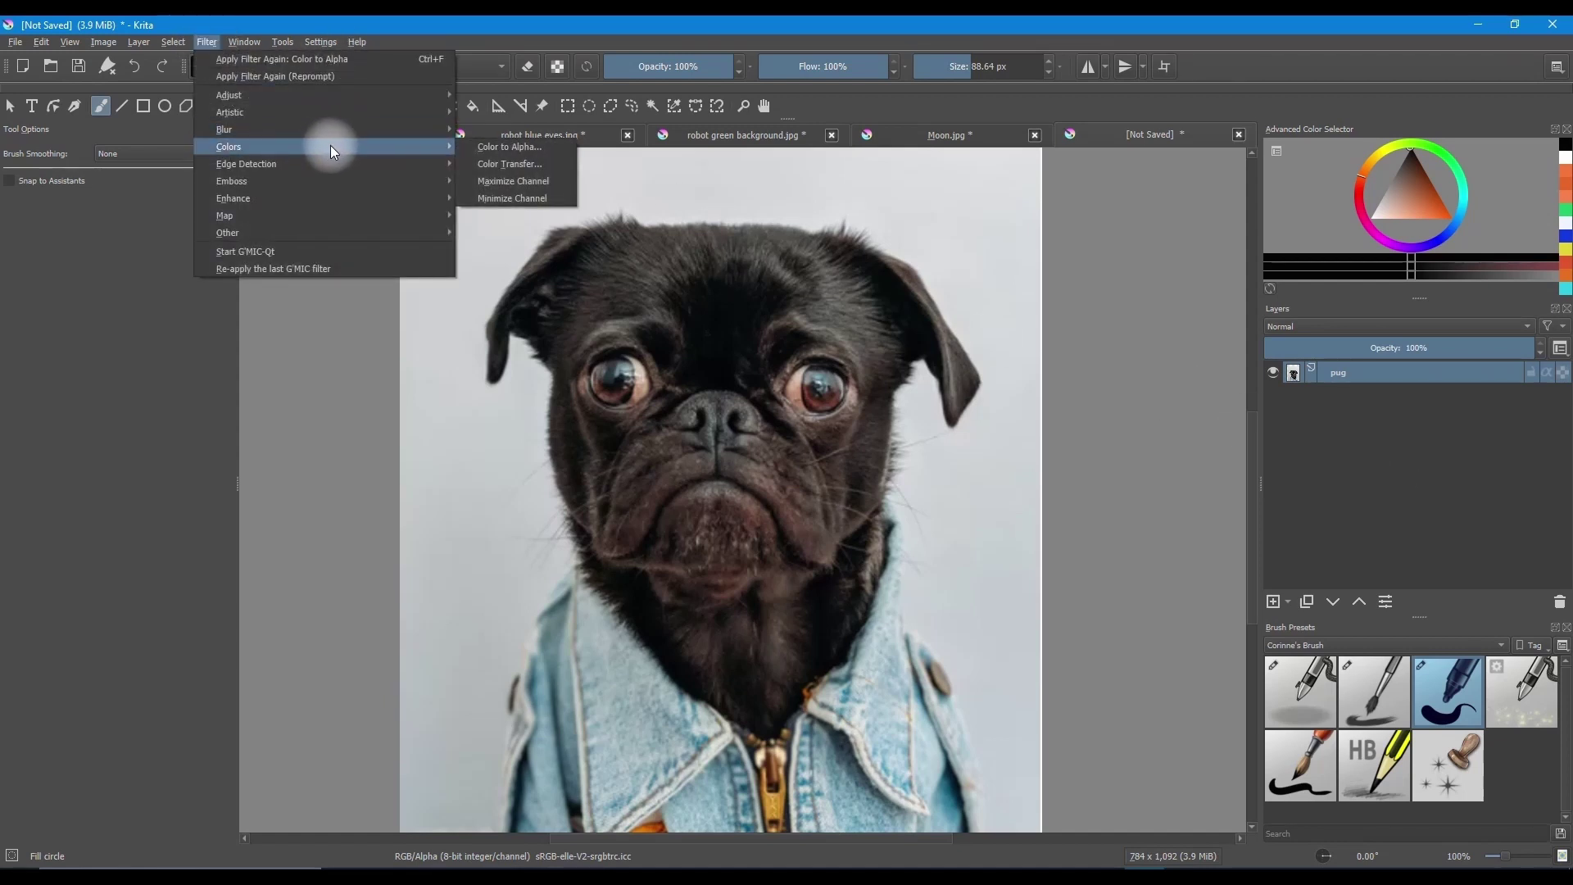
{"action": "left_click", "coordinate": [524, 147]}
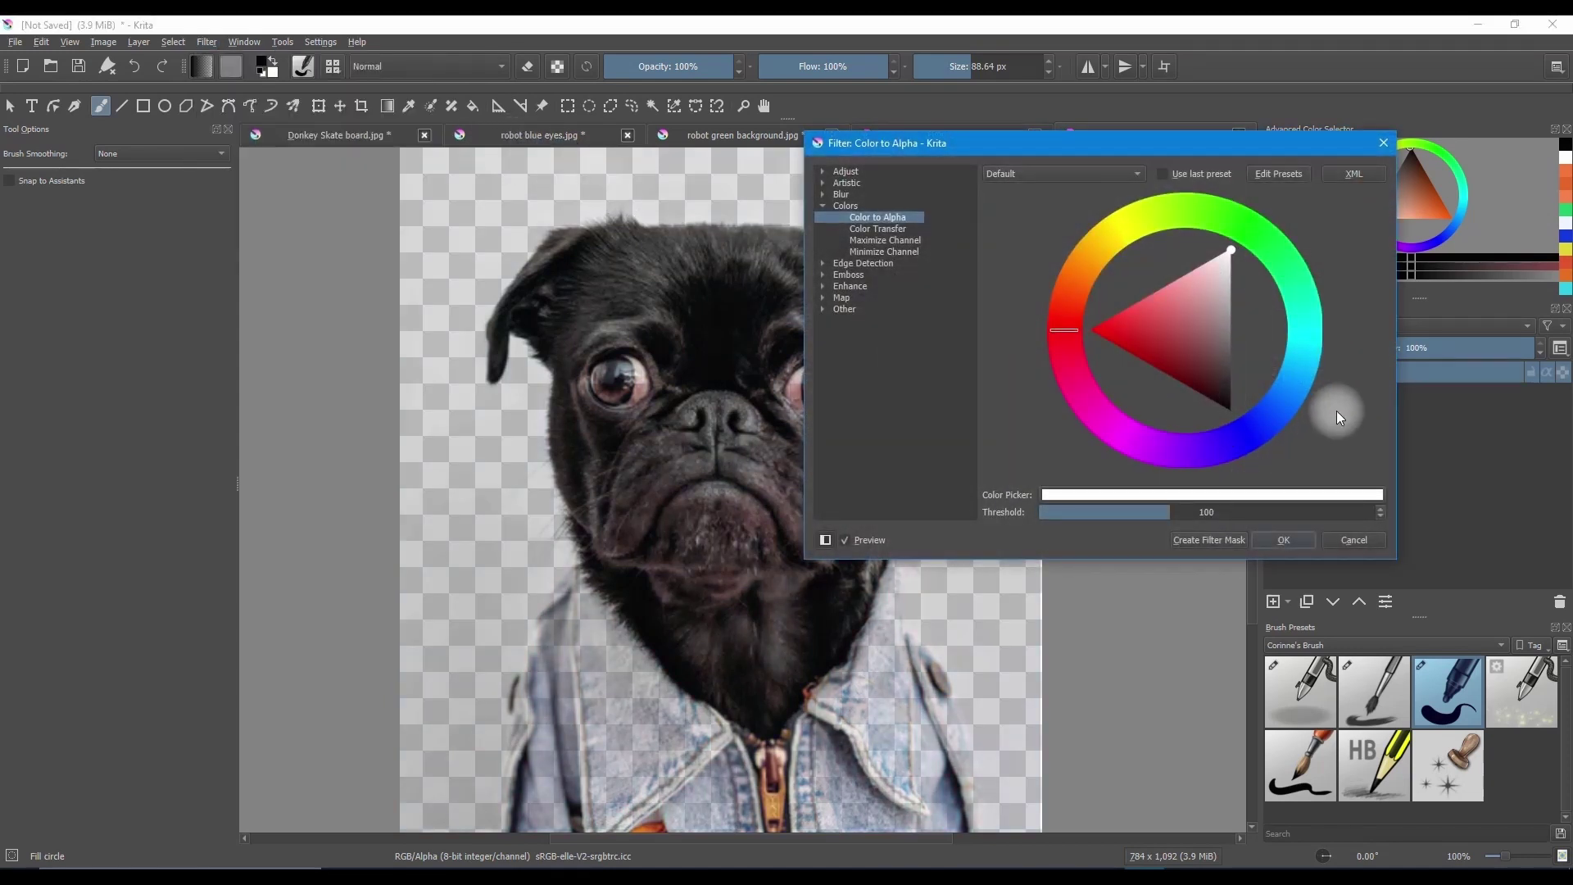
{"action": "left_click", "coordinate": [1288, 541]}
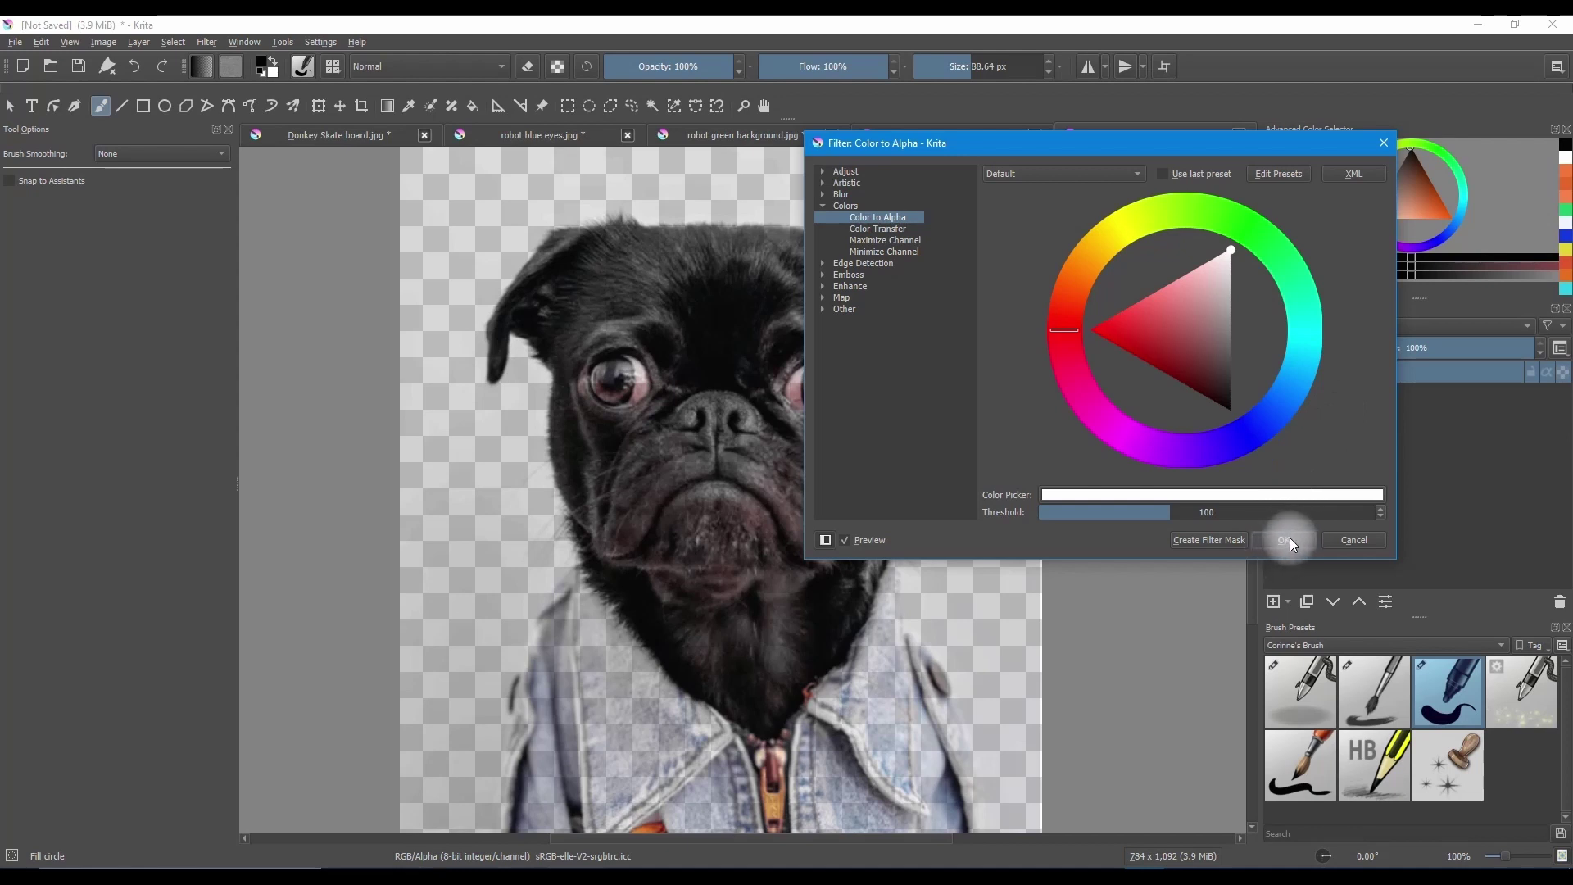
{"action": "left_click", "coordinate": [1216, 542]}
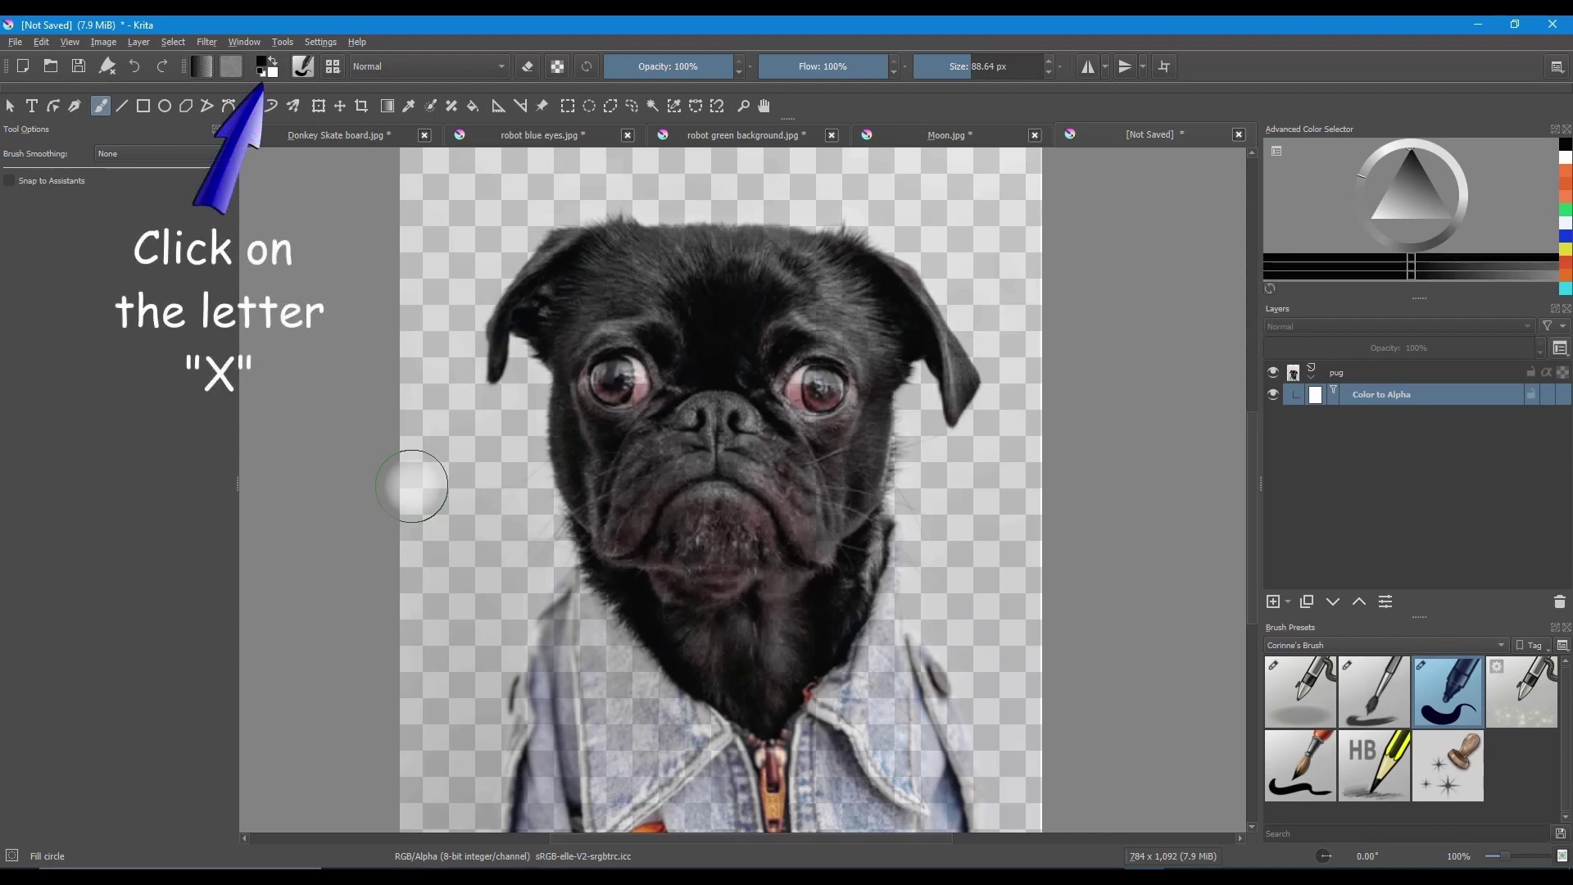
{"action": "key", "text": "x"}
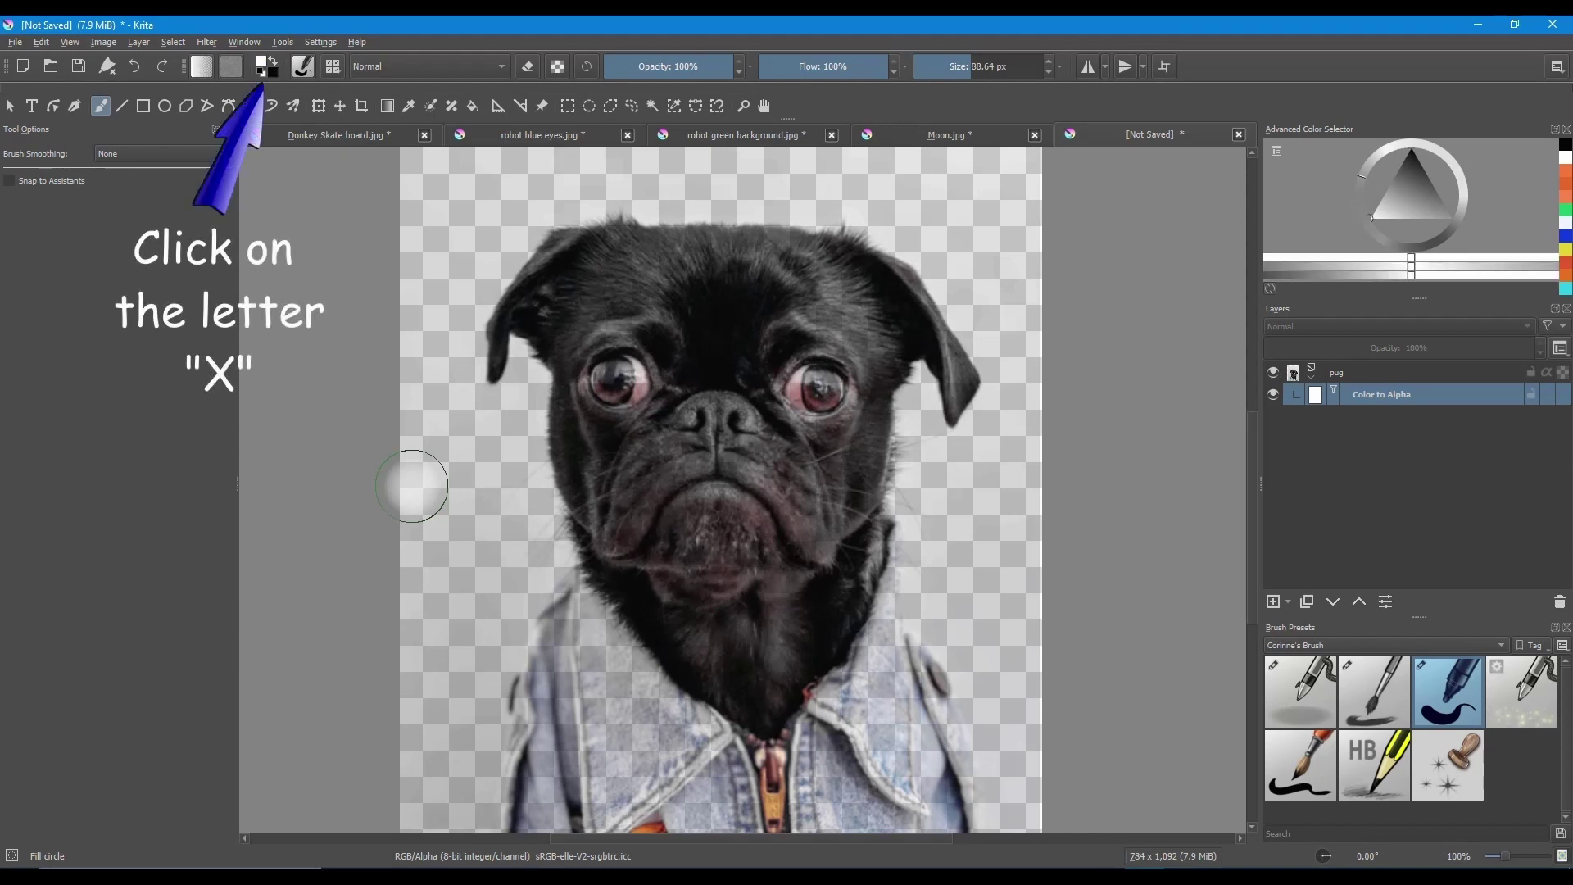
{"action": "key", "text": "x"}
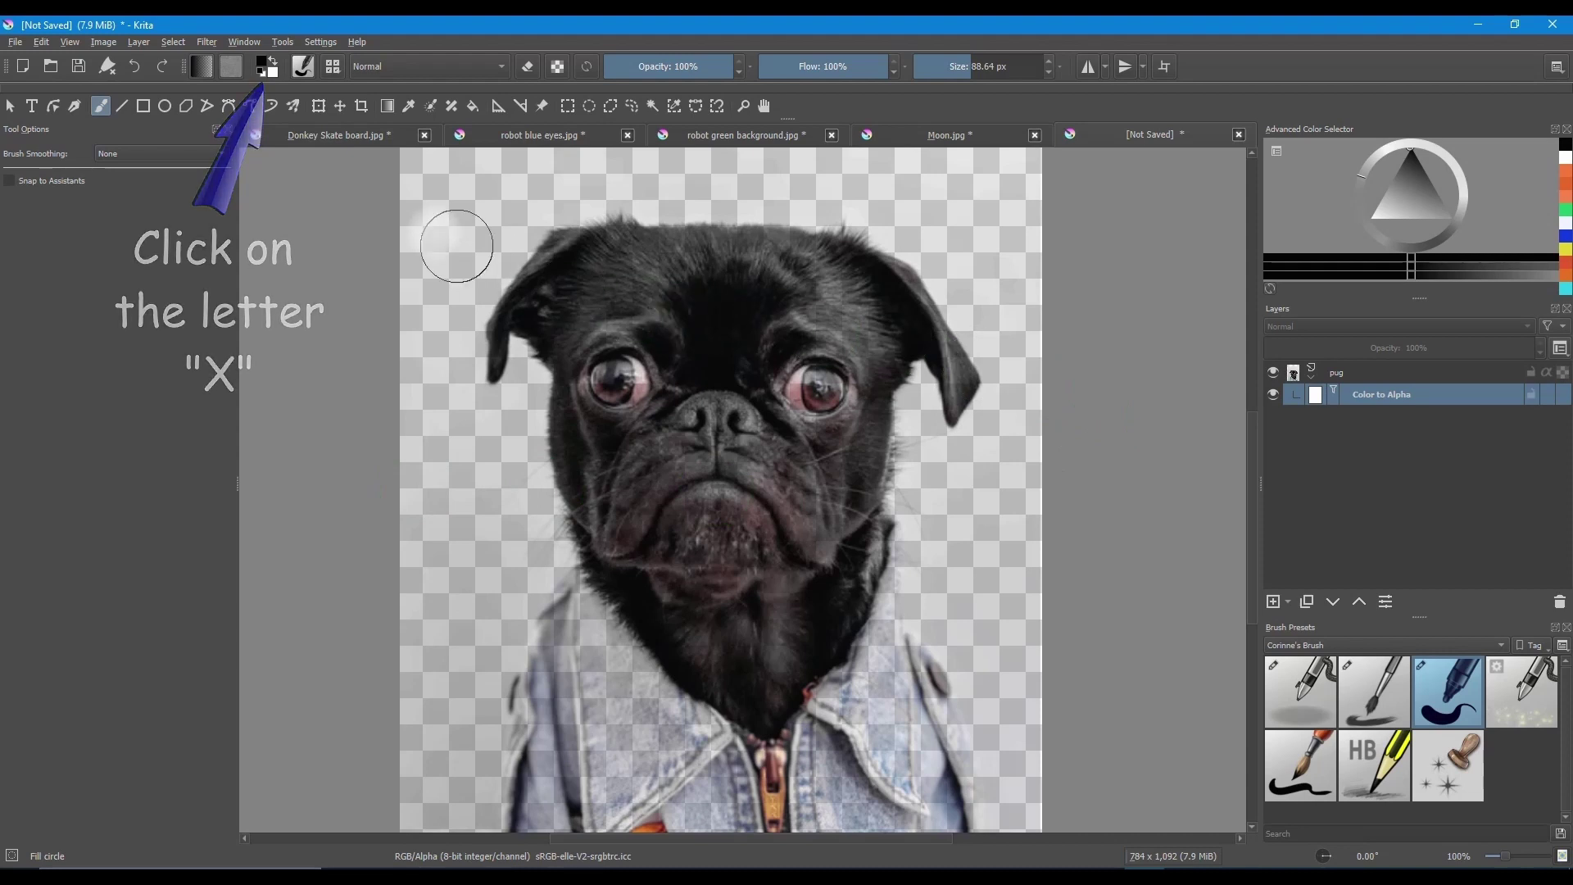
{"action": "scroll", "coordinate": [544, 362], "scroll_direction": "down", "scroll_amount": 1}
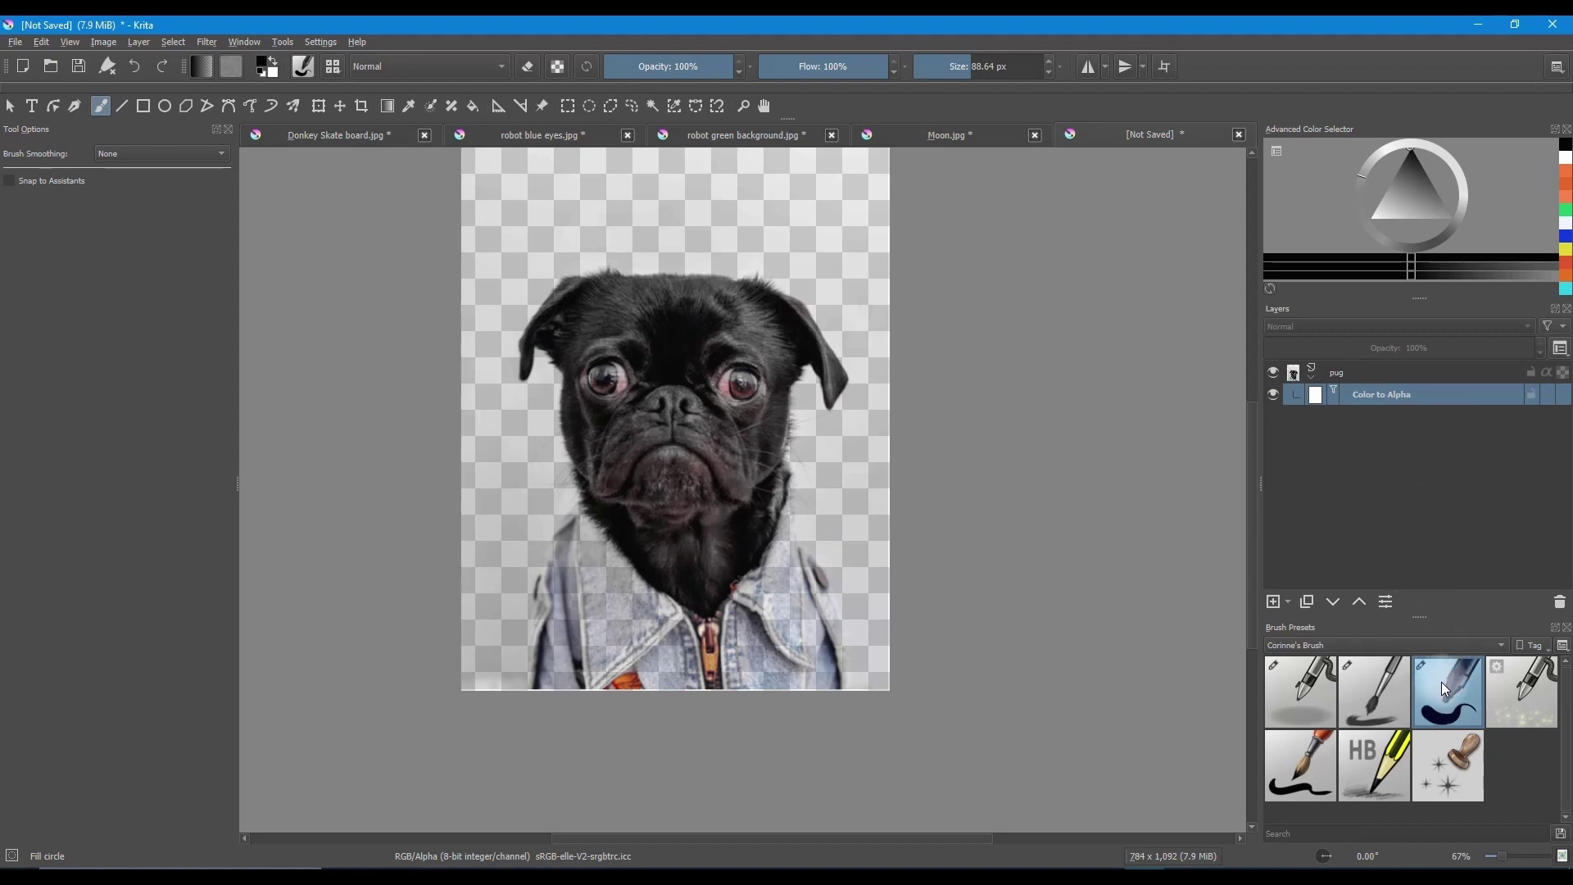
{"action": "mouse_move", "coordinate": [1442, 688]}
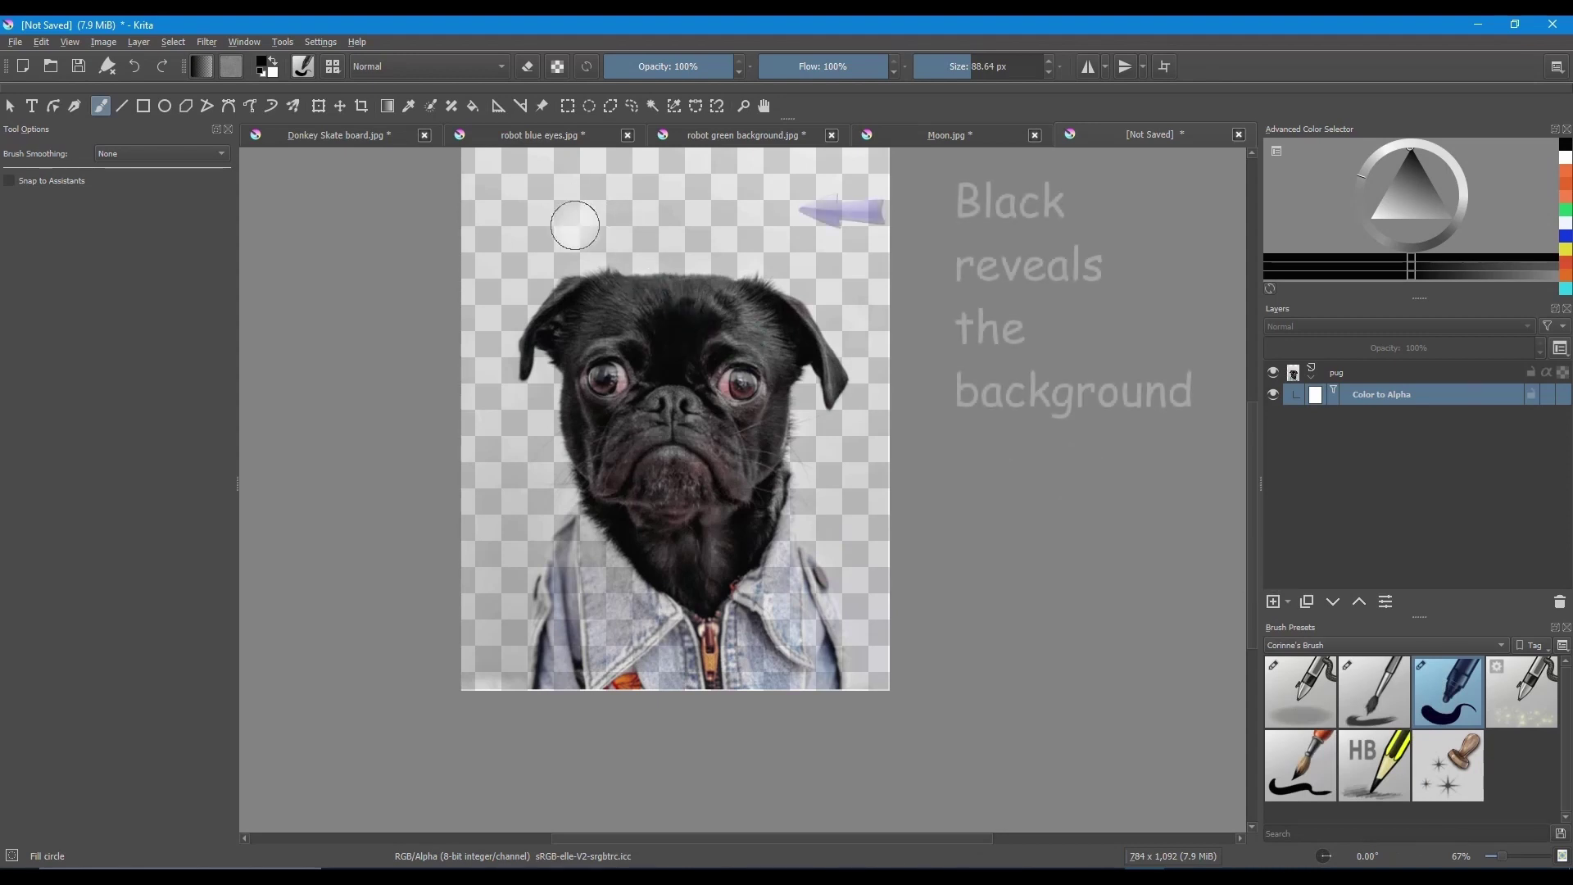
{"action": "left_click_drag", "start_coordinate": [559, 219], "coordinate": [792, 205]}
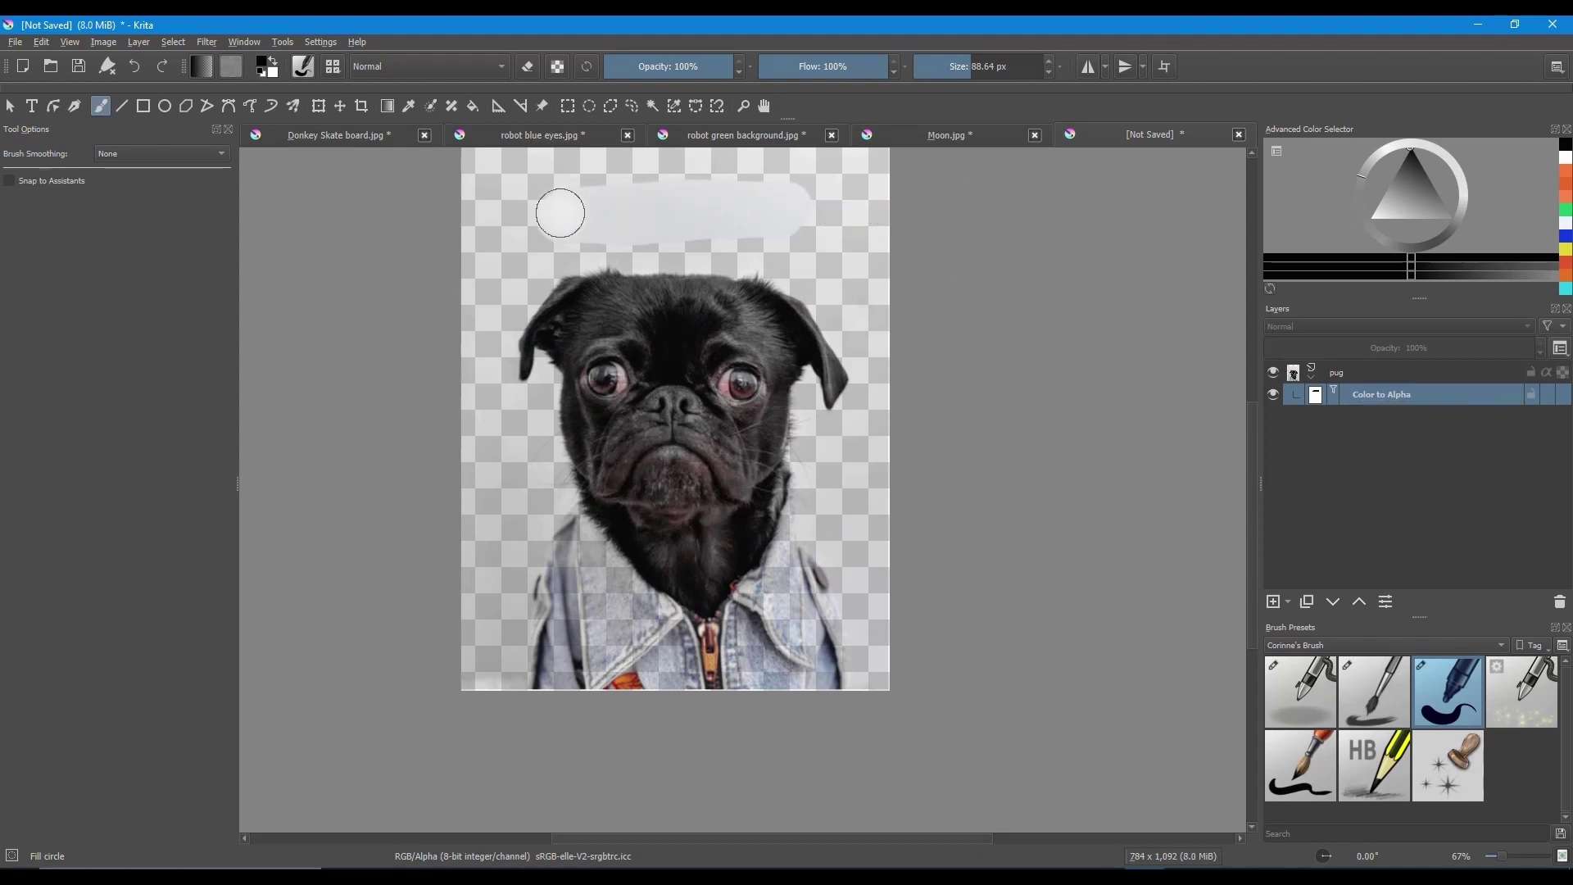
{"action": "key", "text": "x"}
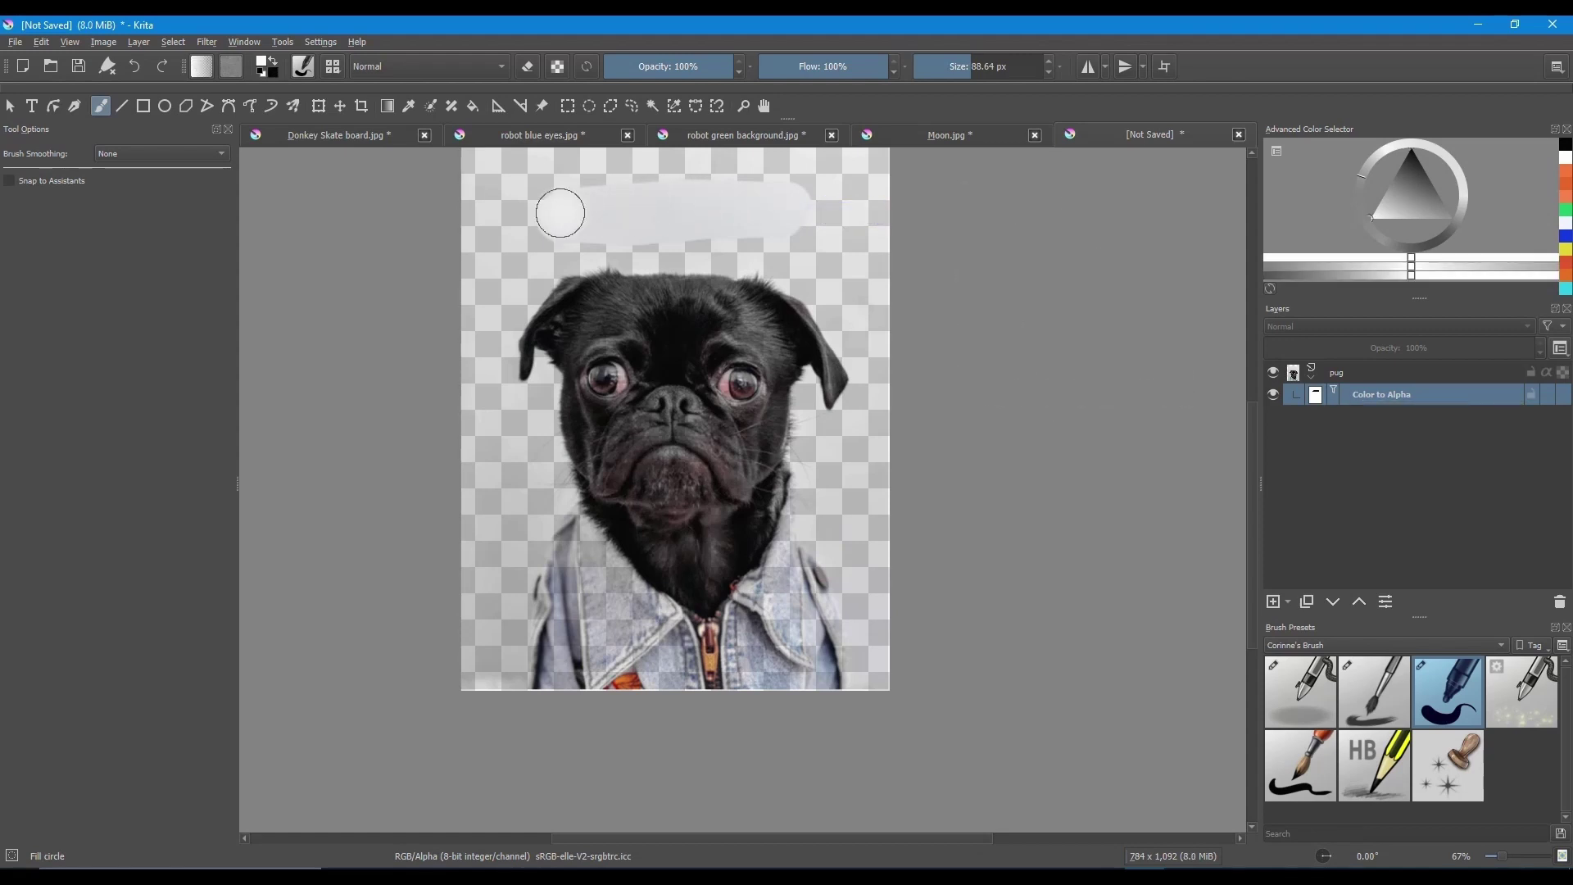
{"action": "mouse_move", "coordinate": [528, 205]}
{"action": "left_mouse_down"}
{"action": "mouse_move", "coordinate": [813, 174]}
{"action": "mouse_move", "coordinate": [833, 202]}
{"action": "mouse_move", "coordinate": [553, 229]}
{"action": "left_mouse_up"}
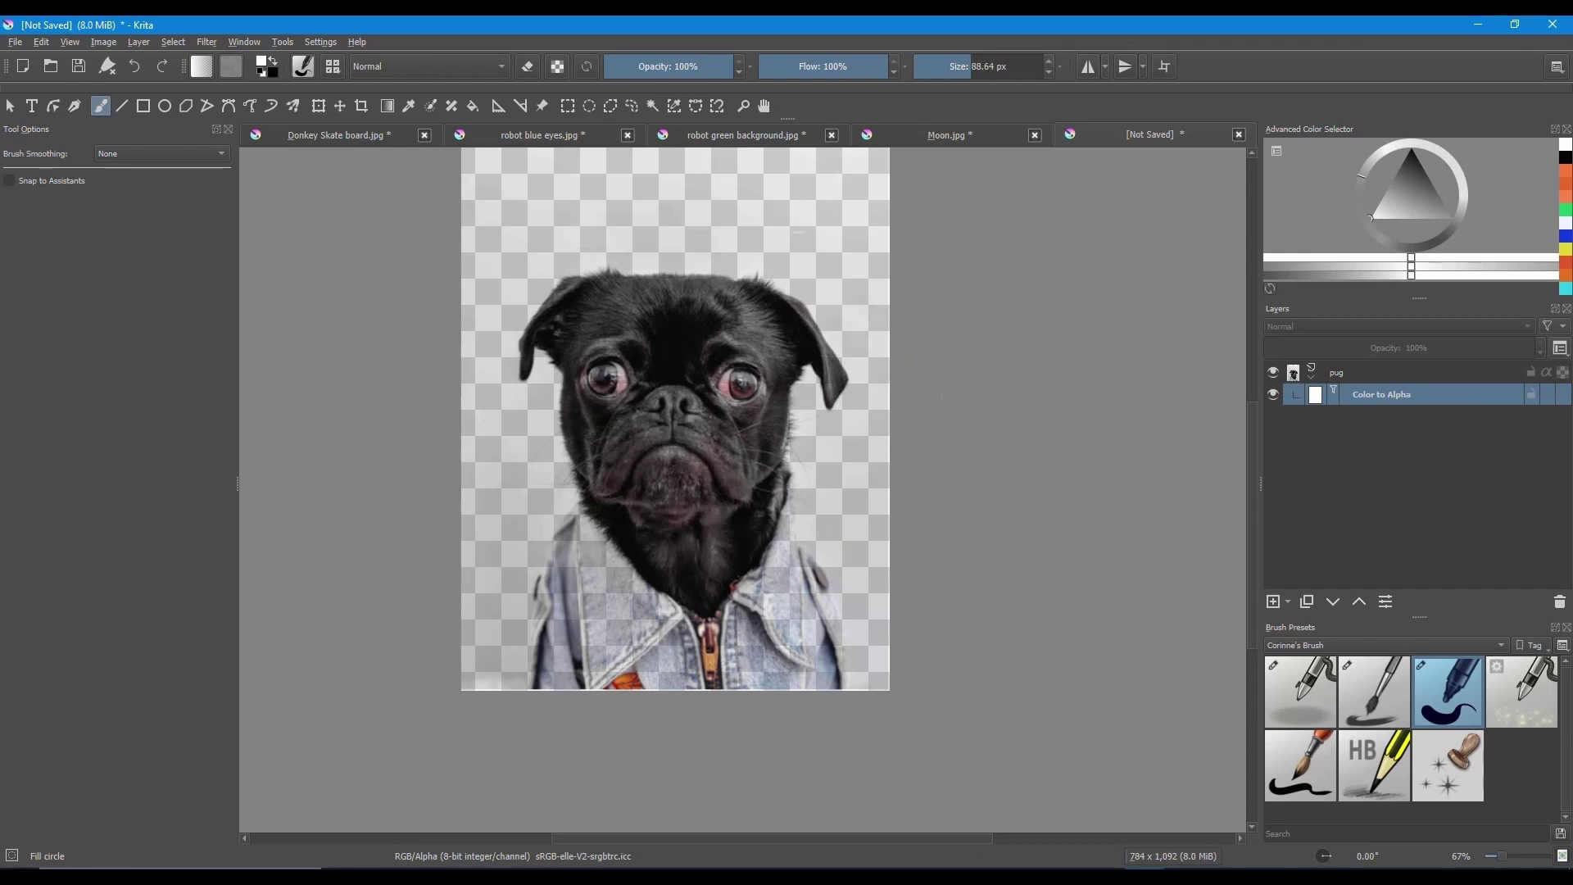
Step: Paint on the Color to Alpha mask to restore the pug's left and right eyes
{"action": "scroll", "coordinate": [562, 456], "scroll_direction": "up", "scroll_amount": 4}
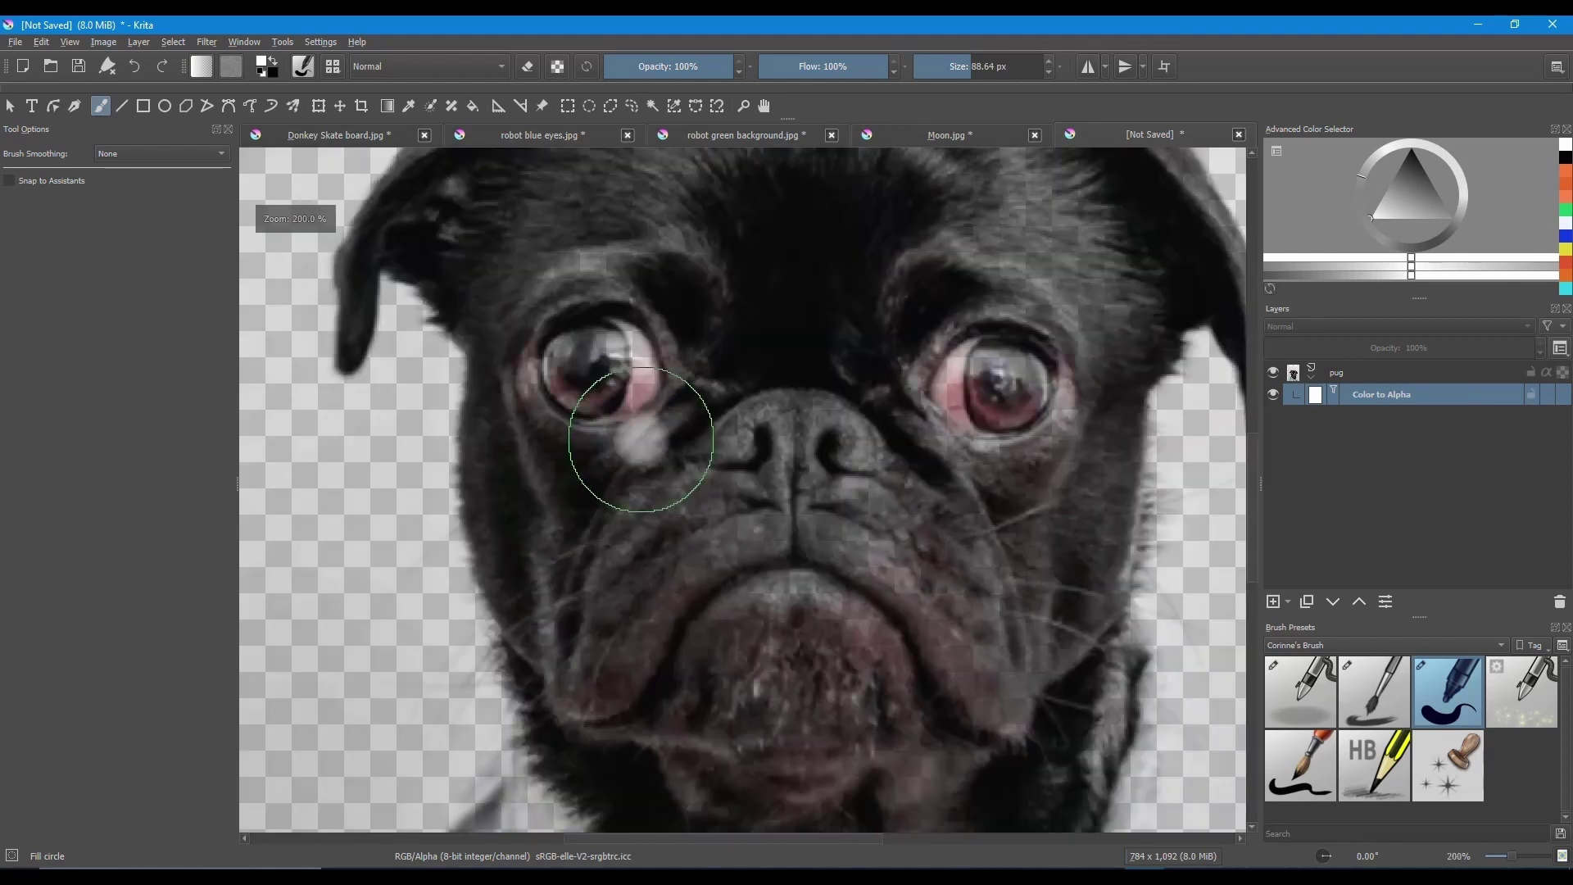
{"action": "mouse_move", "coordinate": [1007, 362]}
{"action": "left_mouse_down"}
{"action": "mouse_move", "coordinate": [973, 343]}
{"action": "mouse_move", "coordinate": [961, 404]}
{"action": "mouse_move", "coordinate": [984, 360]}
{"action": "left_mouse_up"}
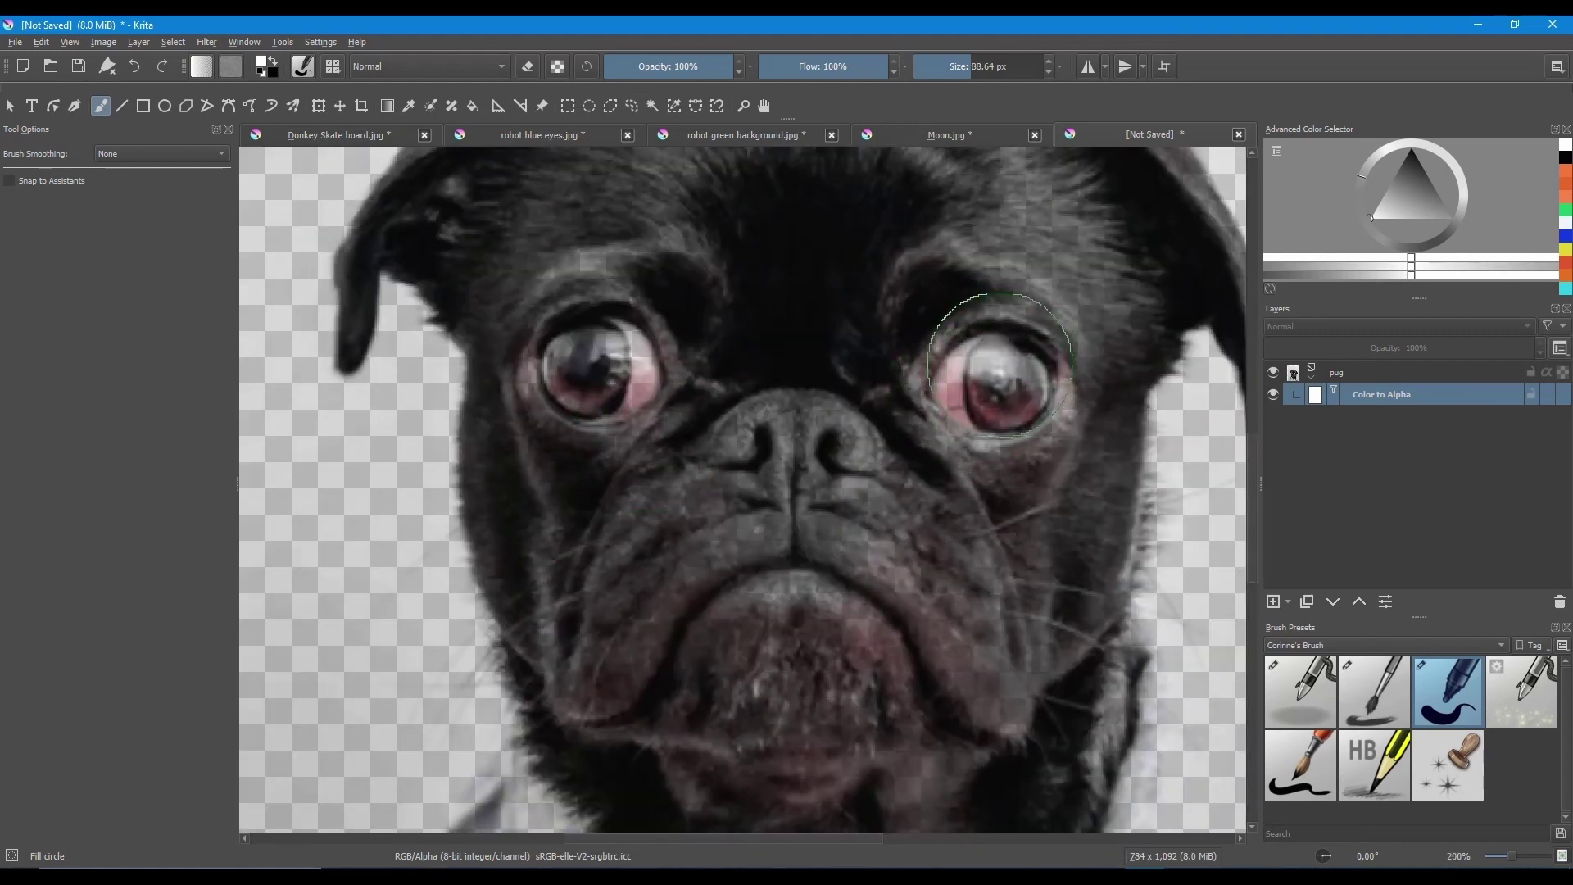
{"action": "mouse_move", "coordinate": [612, 339]}
{"action": "left_mouse_down"}
{"action": "mouse_move", "coordinate": [596, 401]}
{"action": "mouse_move", "coordinate": [632, 350]}
{"action": "mouse_move", "coordinate": [628, 380]}
{"action": "mouse_move", "coordinate": [594, 369]}
{"action": "mouse_move", "coordinate": [598, 386]}
{"action": "mouse_move", "coordinate": [573, 362]}
{"action": "left_mouse_up"}
{"action": "mouse_move", "coordinate": [1008, 360]}
{"action": "left_mouse_down"}
{"action": "mouse_move", "coordinate": [1004, 401]}
{"action": "mouse_move", "coordinate": [945, 413]}
{"action": "mouse_move", "coordinate": [971, 451]}
{"action": "mouse_move", "coordinate": [991, 335]}
{"action": "mouse_move", "coordinate": [959, 372]}
{"action": "mouse_move", "coordinate": [959, 408]}
{"action": "left_mouse_up"}
{"action": "mouse_move", "coordinate": [565, 360]}
{"action": "left_mouse_down"}
{"action": "mouse_move", "coordinate": [632, 404]}
{"action": "mouse_move", "coordinate": [623, 372]}
{"action": "mouse_move", "coordinate": [492, 369]}
{"action": "left_mouse_up"}
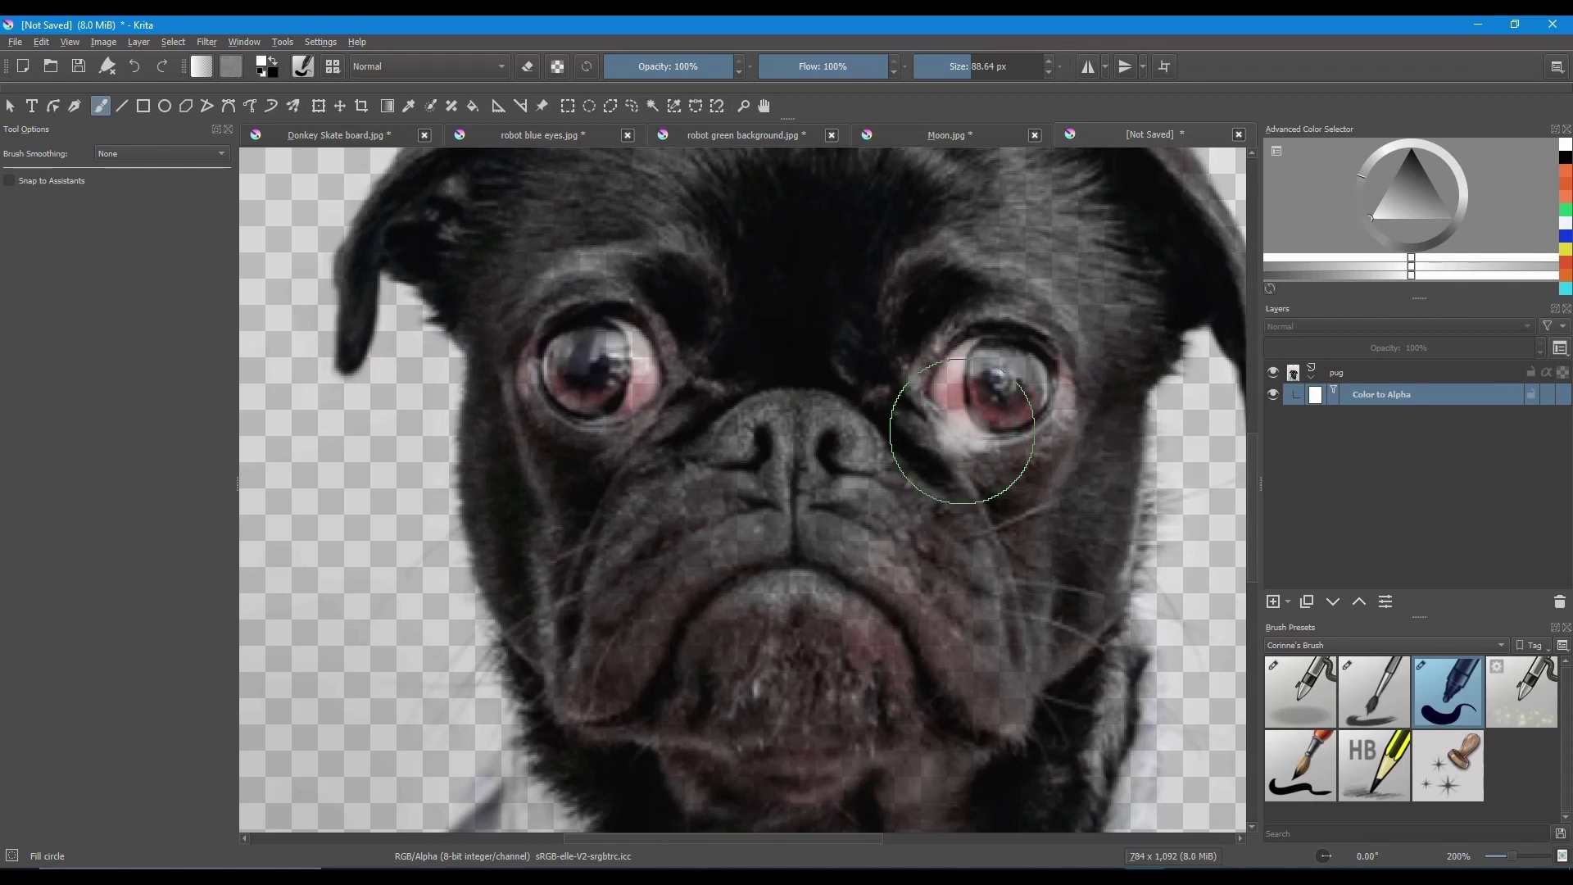
{"action": "scroll", "coordinate": [955, 393], "scroll_direction": "down", "scroll_amount": 2}
{"action": "scroll", "coordinate": [963, 430], "scroll_direction": "down", "scroll_amount": 1}
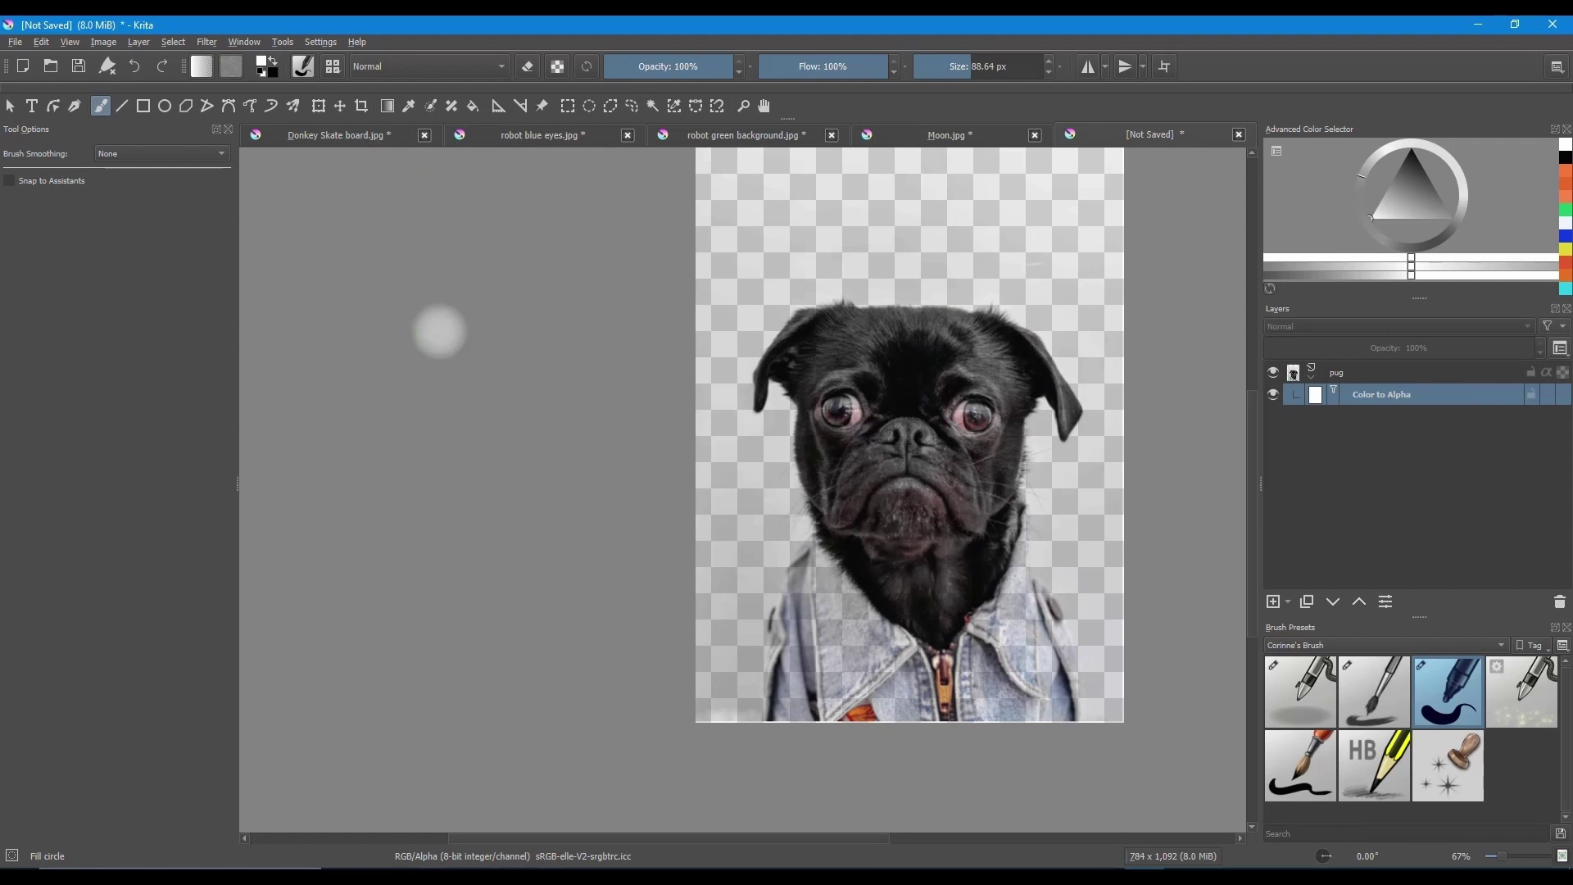
Step: Paint with black to make the muzzle, collar and lower jacket edges opaque
{"action": "key", "text": "x"}
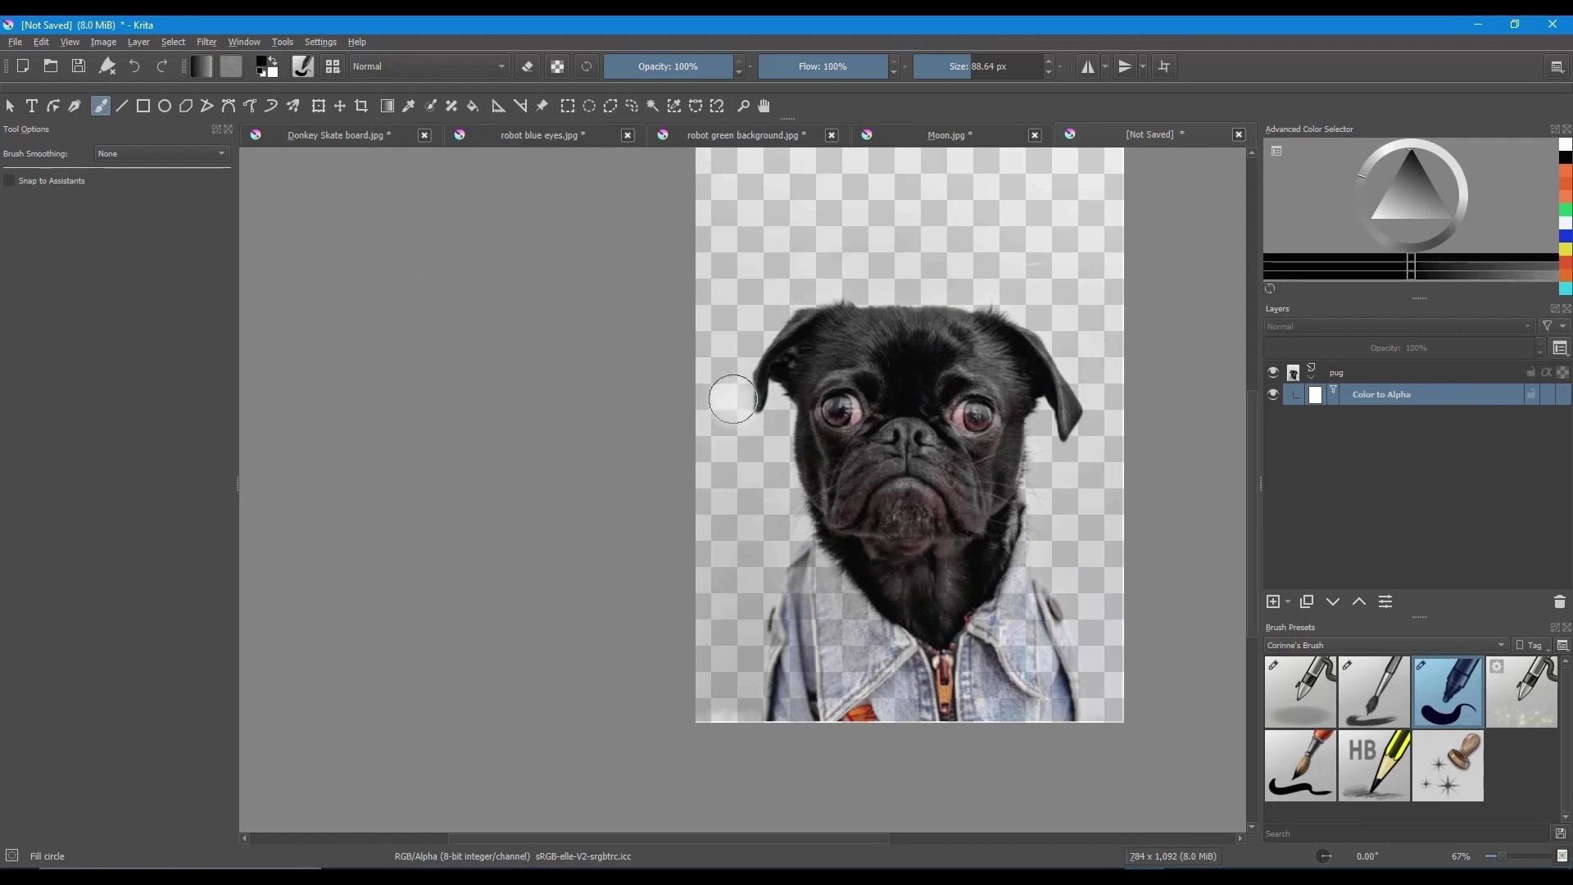
{"action": "scroll", "coordinate": [923, 438], "scroll_direction": "up", "scroll_amount": 1}
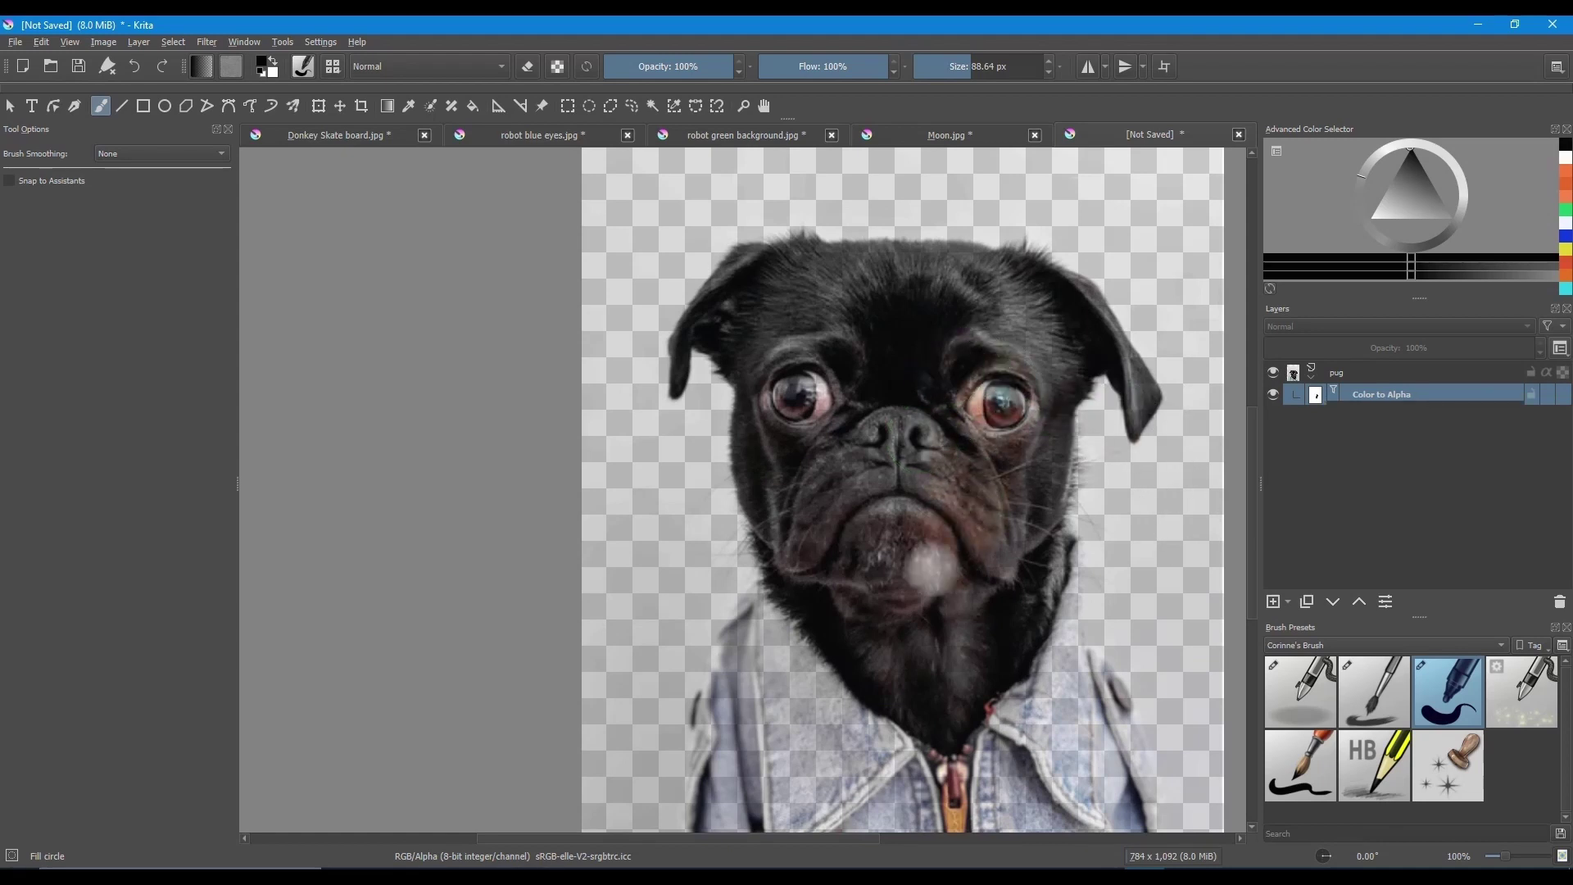
{"action": "left_click", "coordinate": [885, 565]}
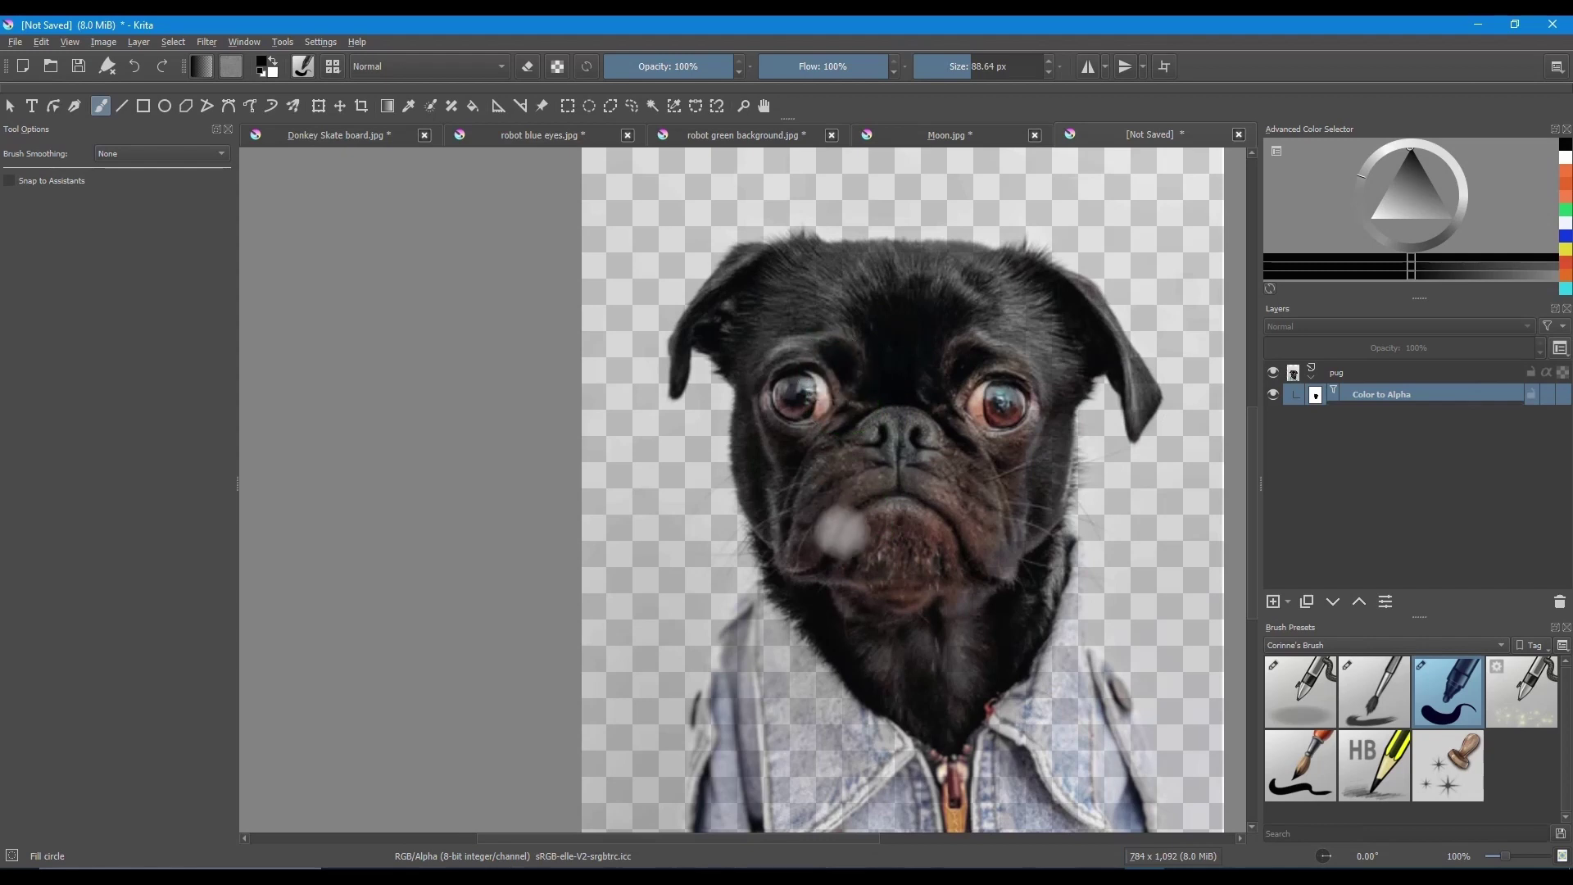
{"action": "mouse_move", "coordinate": [841, 580]}
{"action": "left_mouse_down"}
{"action": "mouse_move", "coordinate": [829, 608]}
{"action": "mouse_move", "coordinate": [795, 766]}
{"action": "mouse_move", "coordinate": [772, 735]}
{"action": "mouse_move", "coordinate": [810, 671]}
{"action": "mouse_move", "coordinate": [896, 657]}
{"action": "mouse_move", "coordinate": [916, 709]}
{"action": "mouse_move", "coordinate": [989, 652]}
{"action": "mouse_move", "coordinate": [1031, 759]}
{"action": "mouse_move", "coordinate": [1018, 667]}
{"action": "mouse_move", "coordinate": [1037, 659]}
{"action": "mouse_move", "coordinate": [1048, 734]}
{"action": "mouse_move", "coordinate": [986, 691]}
{"action": "mouse_move", "coordinate": [964, 697]}
{"action": "mouse_move", "coordinate": [906, 648]}
{"action": "left_mouse_up"}
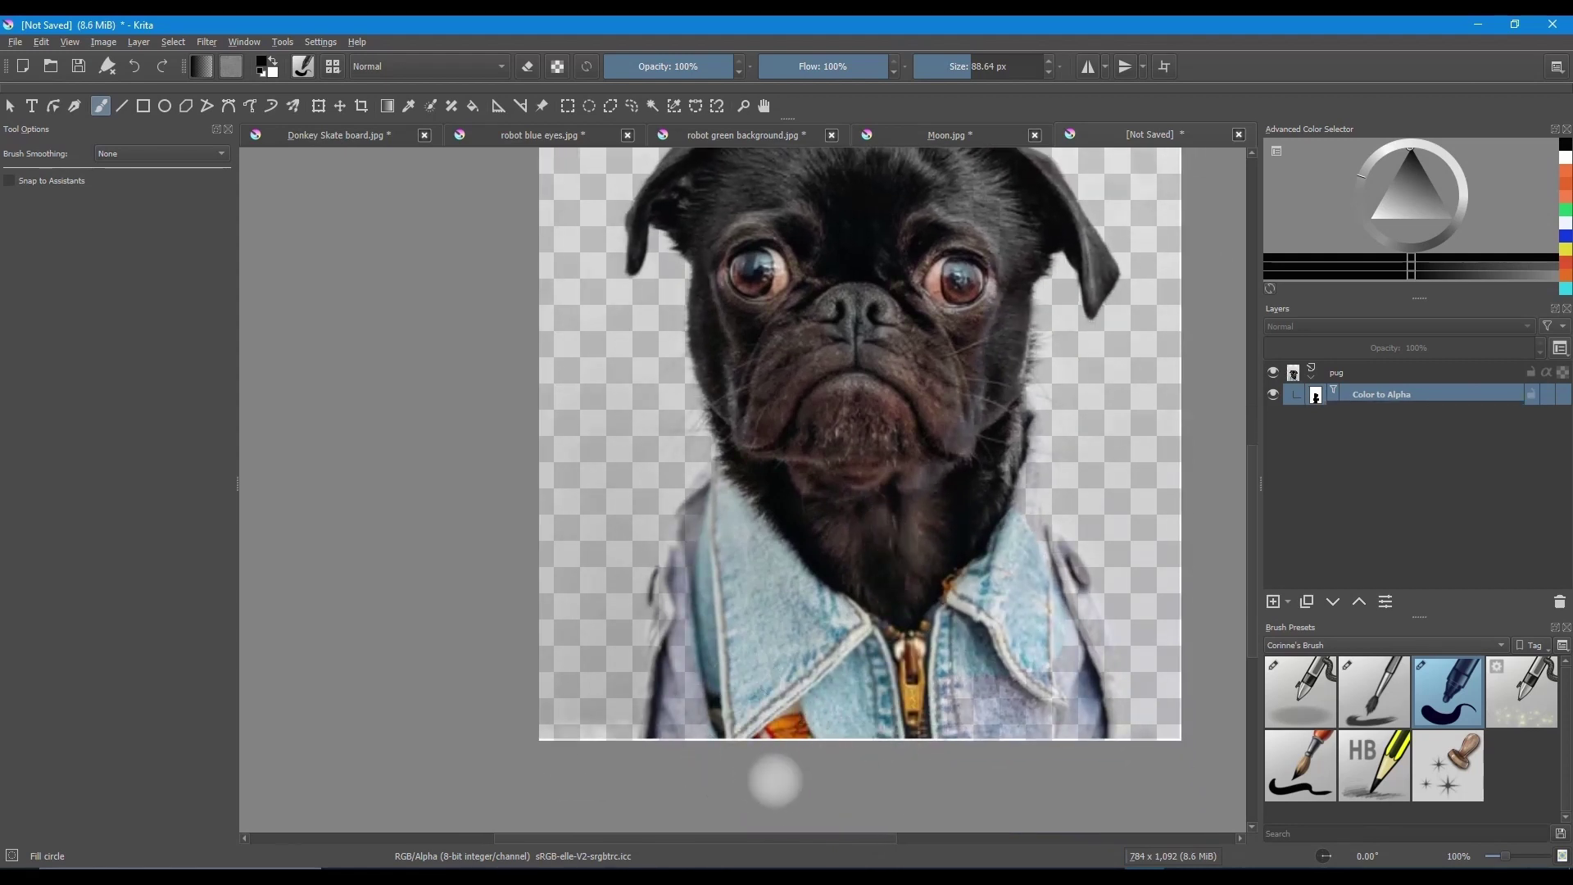
{"action": "left_click_drag", "start_coordinate": [966, 688], "coordinate": [1053, 742]}
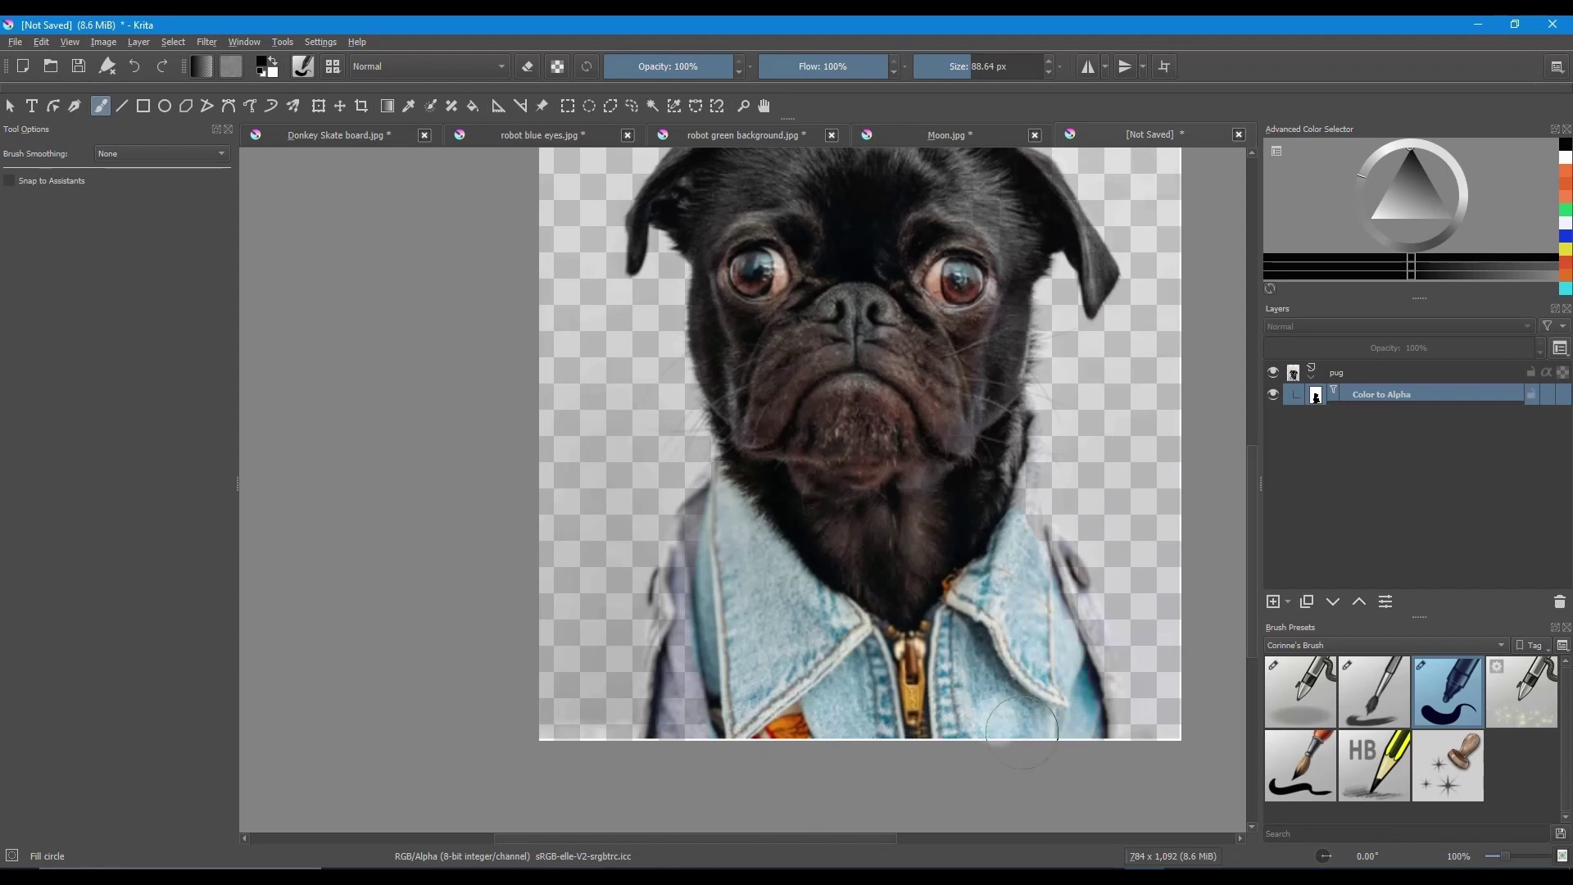
{"action": "left_click", "coordinate": [703, 733]}
{"action": "mouse_move", "coordinate": [703, 737]}
{"action": "left_mouse_down"}
{"action": "mouse_move", "coordinate": [680, 669]}
{"action": "mouse_move", "coordinate": [681, 745]}
{"action": "mouse_move", "coordinate": [697, 569]}
{"action": "left_mouse_up"}
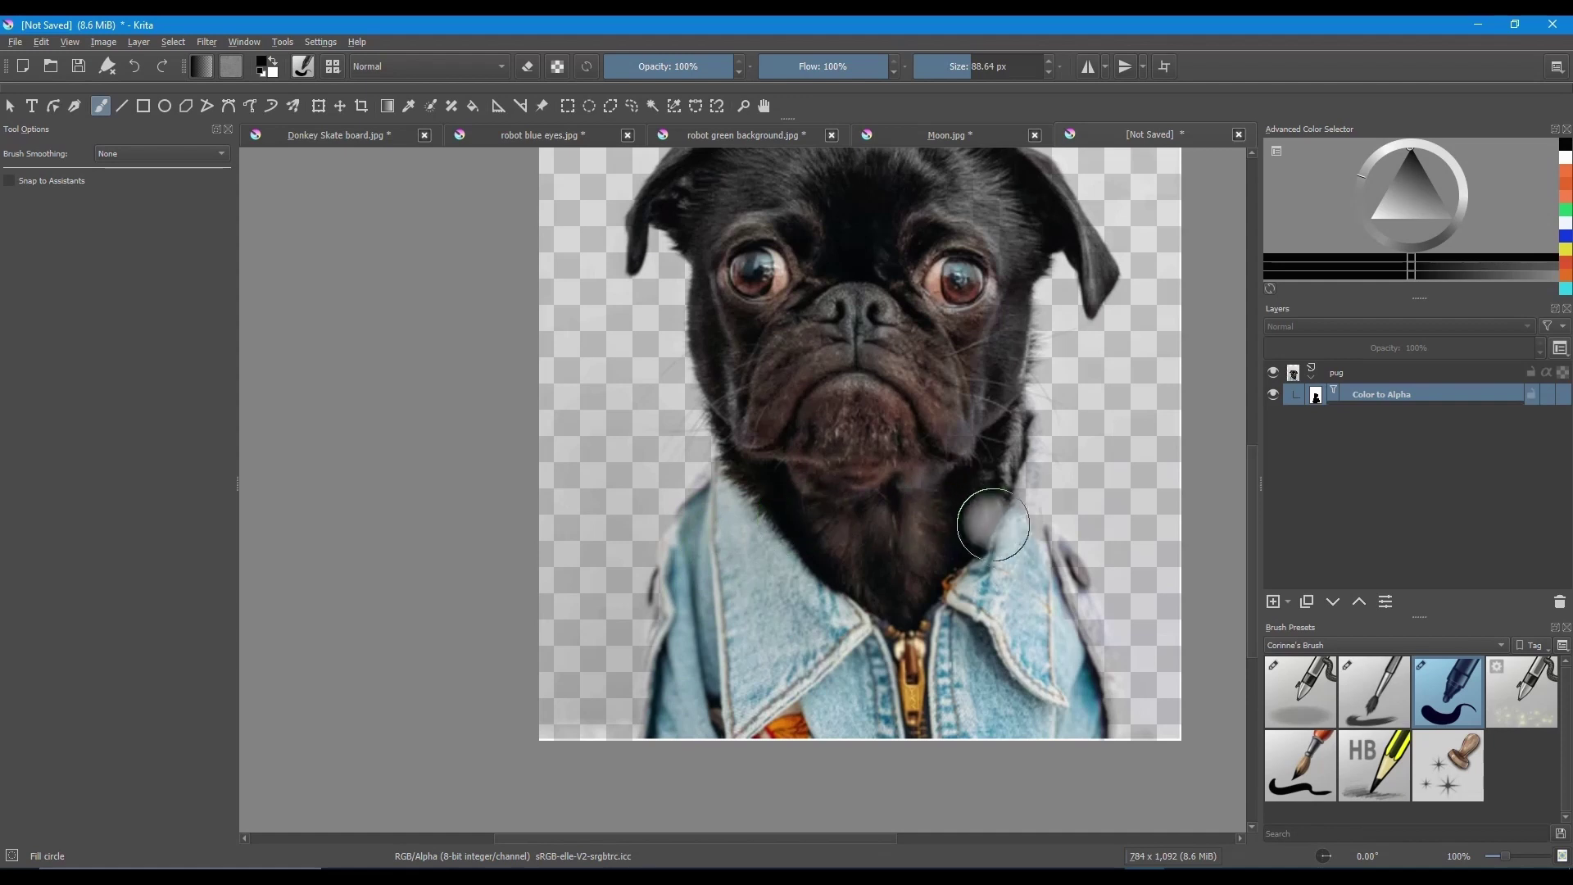
{"action": "left_click_drag", "start_coordinate": [983, 519], "coordinate": [1044, 592]}
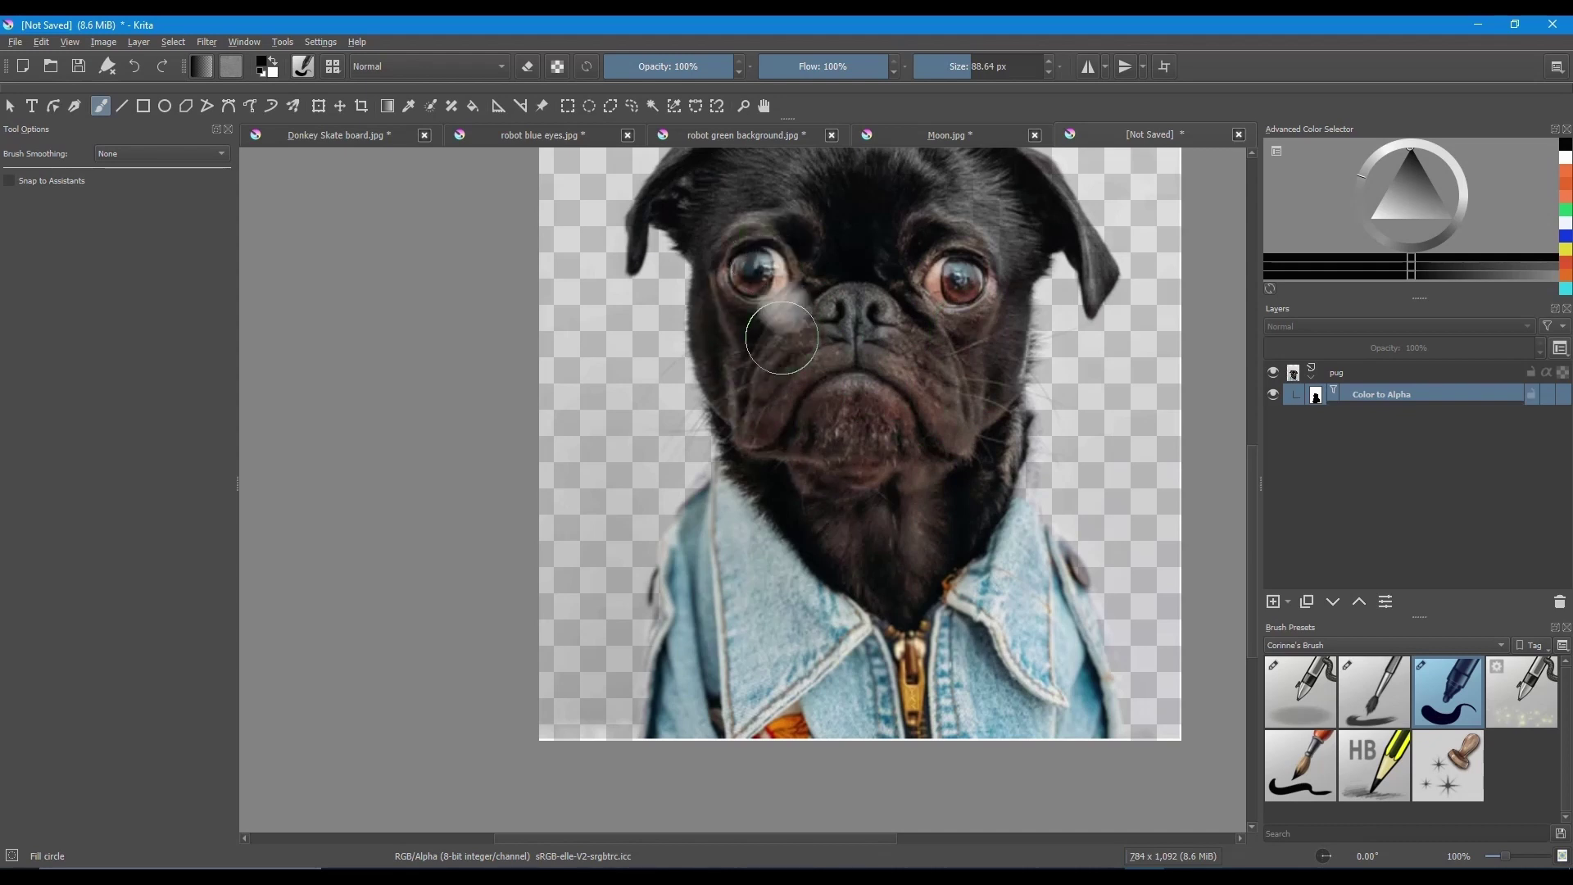
Step: Shrink the brush to 10.16 px and touch up the pug's left ear tip
{"action": "left_click_drag", "start_coordinate": [903, 409], "coordinate": [910, 501]}
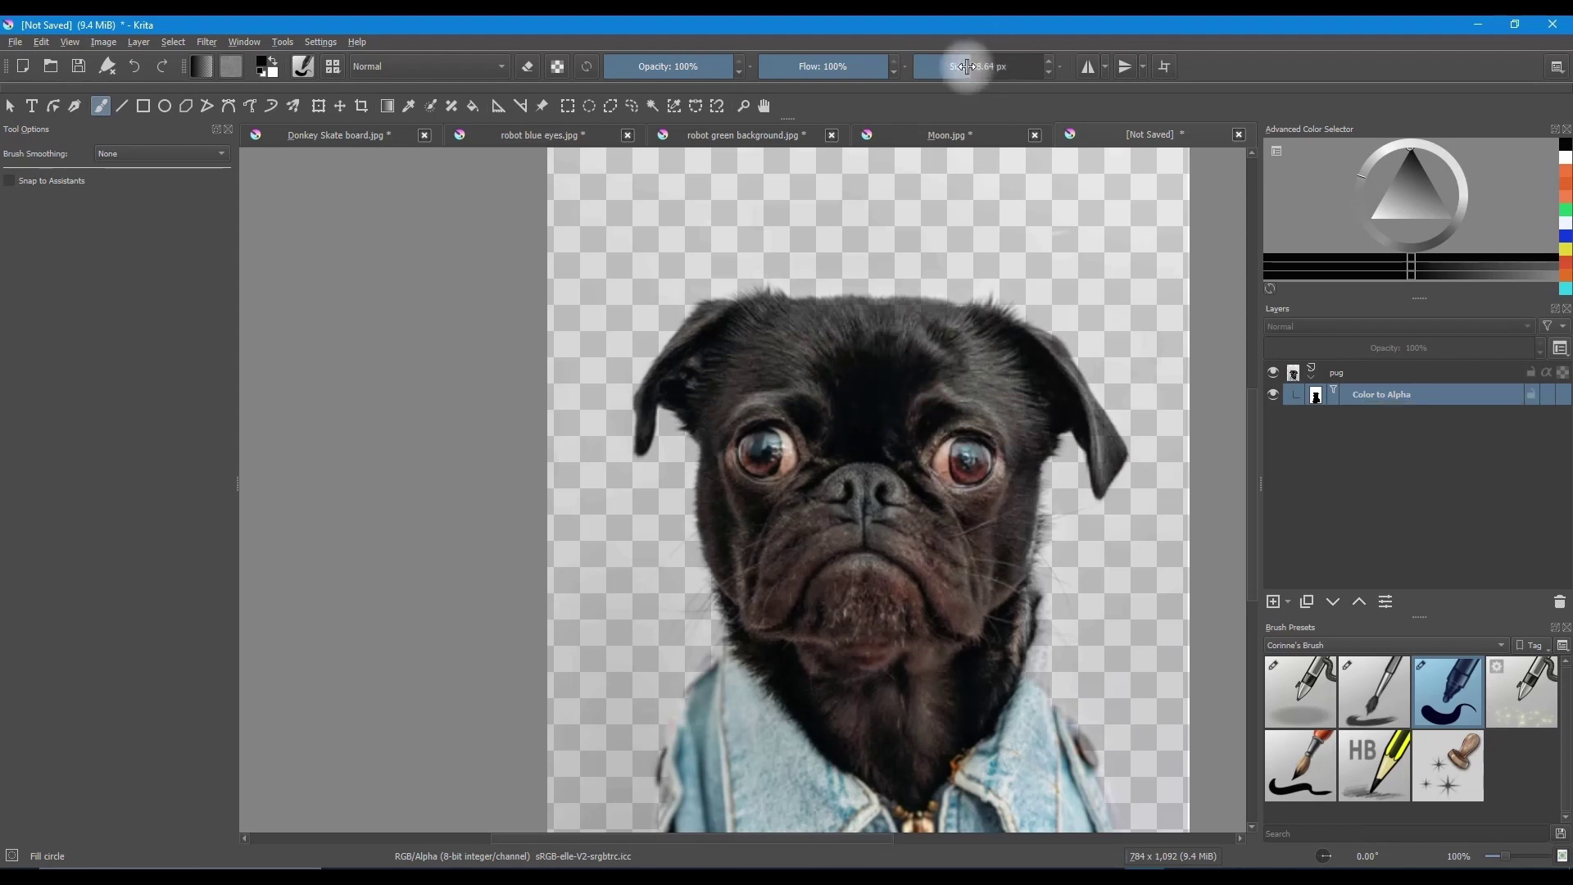
{"action": "left_click_drag", "start_coordinate": [955, 65], "coordinate": [942, 70]}
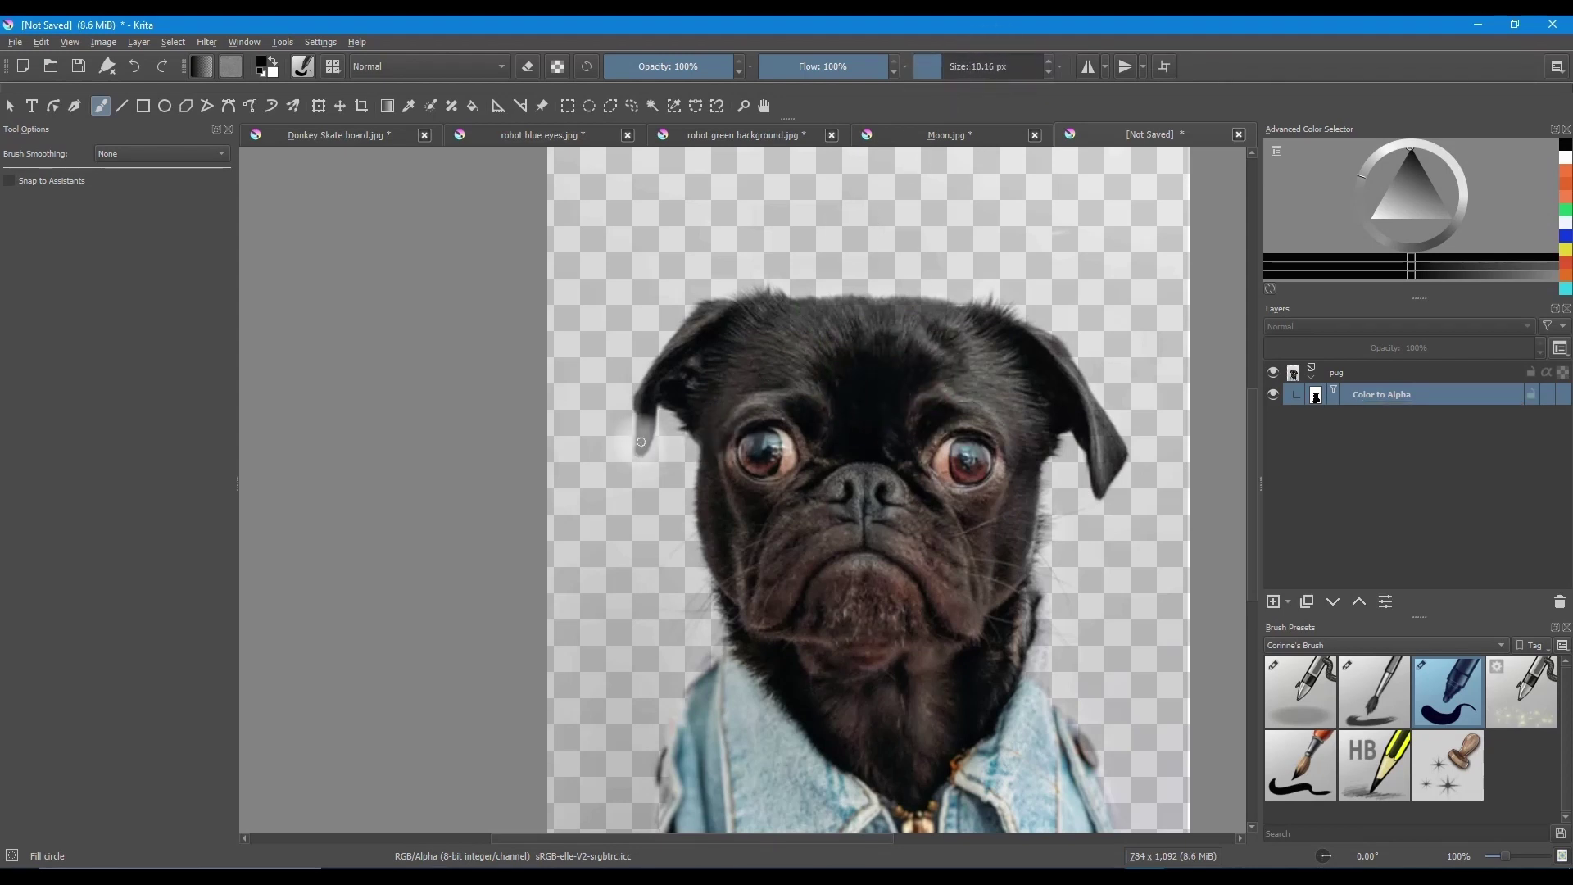
{"action": "mouse_move", "coordinate": [640, 418]}
{"action": "left_mouse_down"}
{"action": "mouse_move", "coordinate": [642, 444]}
{"action": "mouse_move", "coordinate": [668, 356]}
{"action": "mouse_move", "coordinate": [717, 315]}
{"action": "left_mouse_up"}
Step: Add a new layer beneath the pug, fill it orange, and reselect the Color to Alpha mask
{"action": "left_click", "coordinate": [1273, 601]}
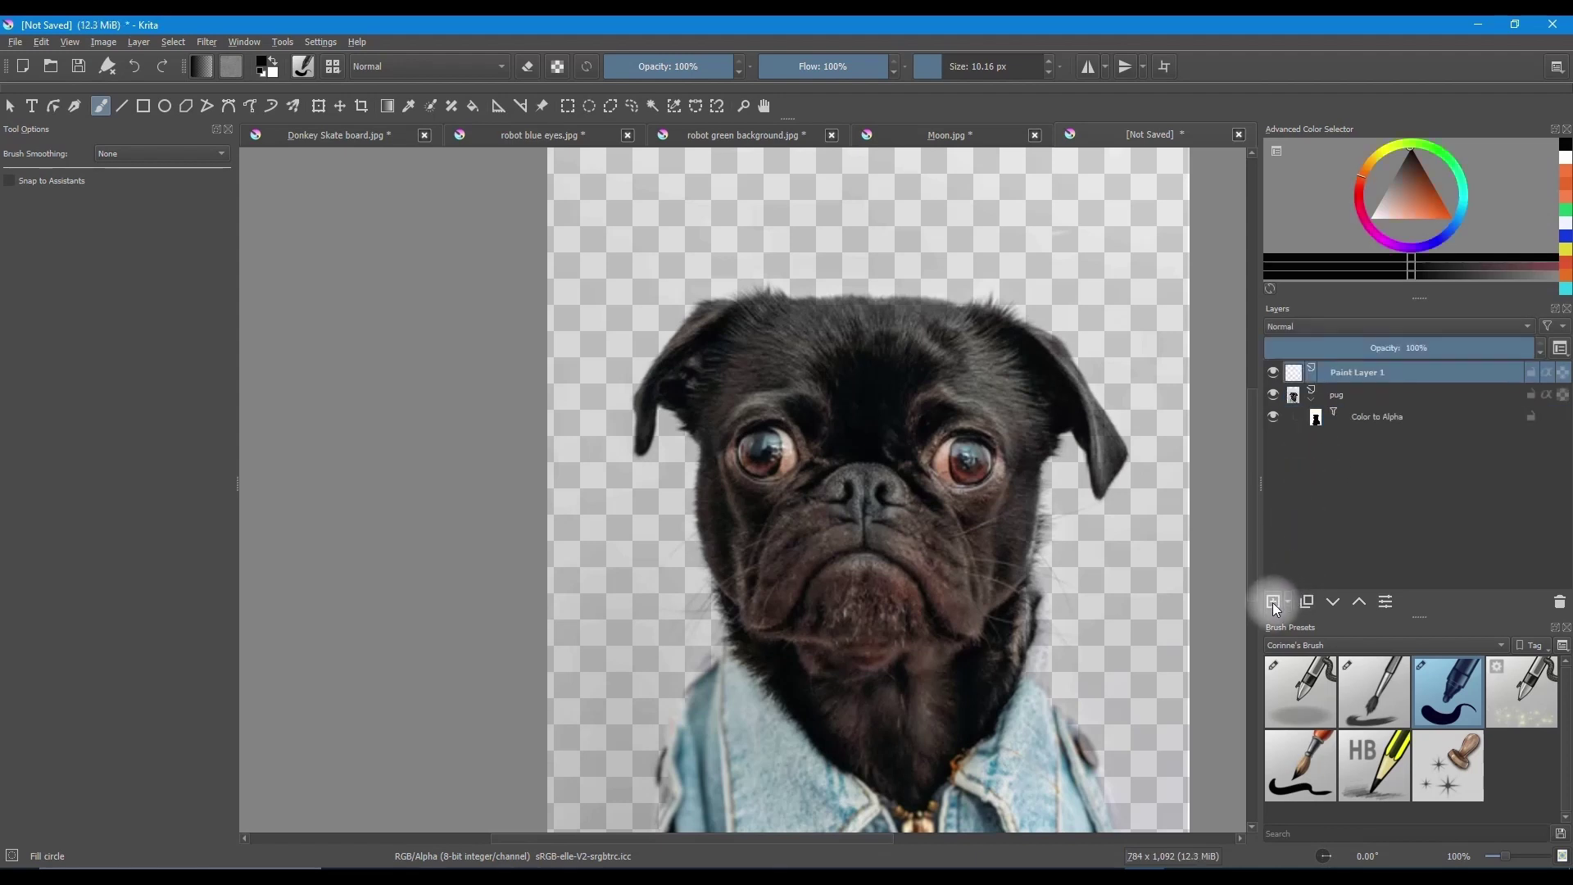
{"action": "left_click", "coordinate": [1334, 601]}
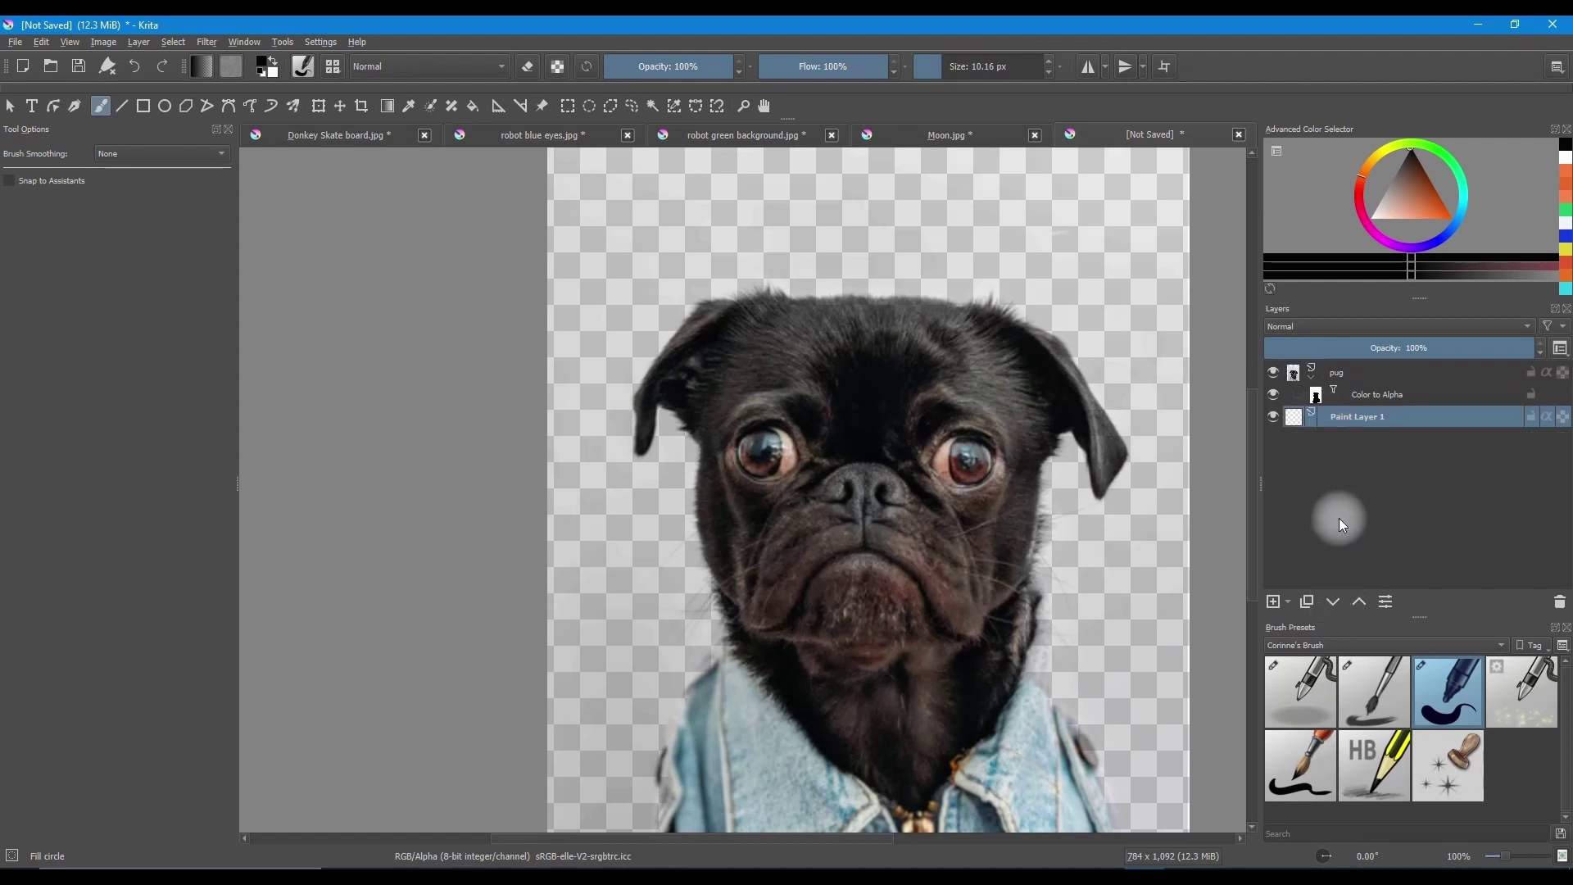
{"action": "left_click", "coordinate": [1442, 220]}
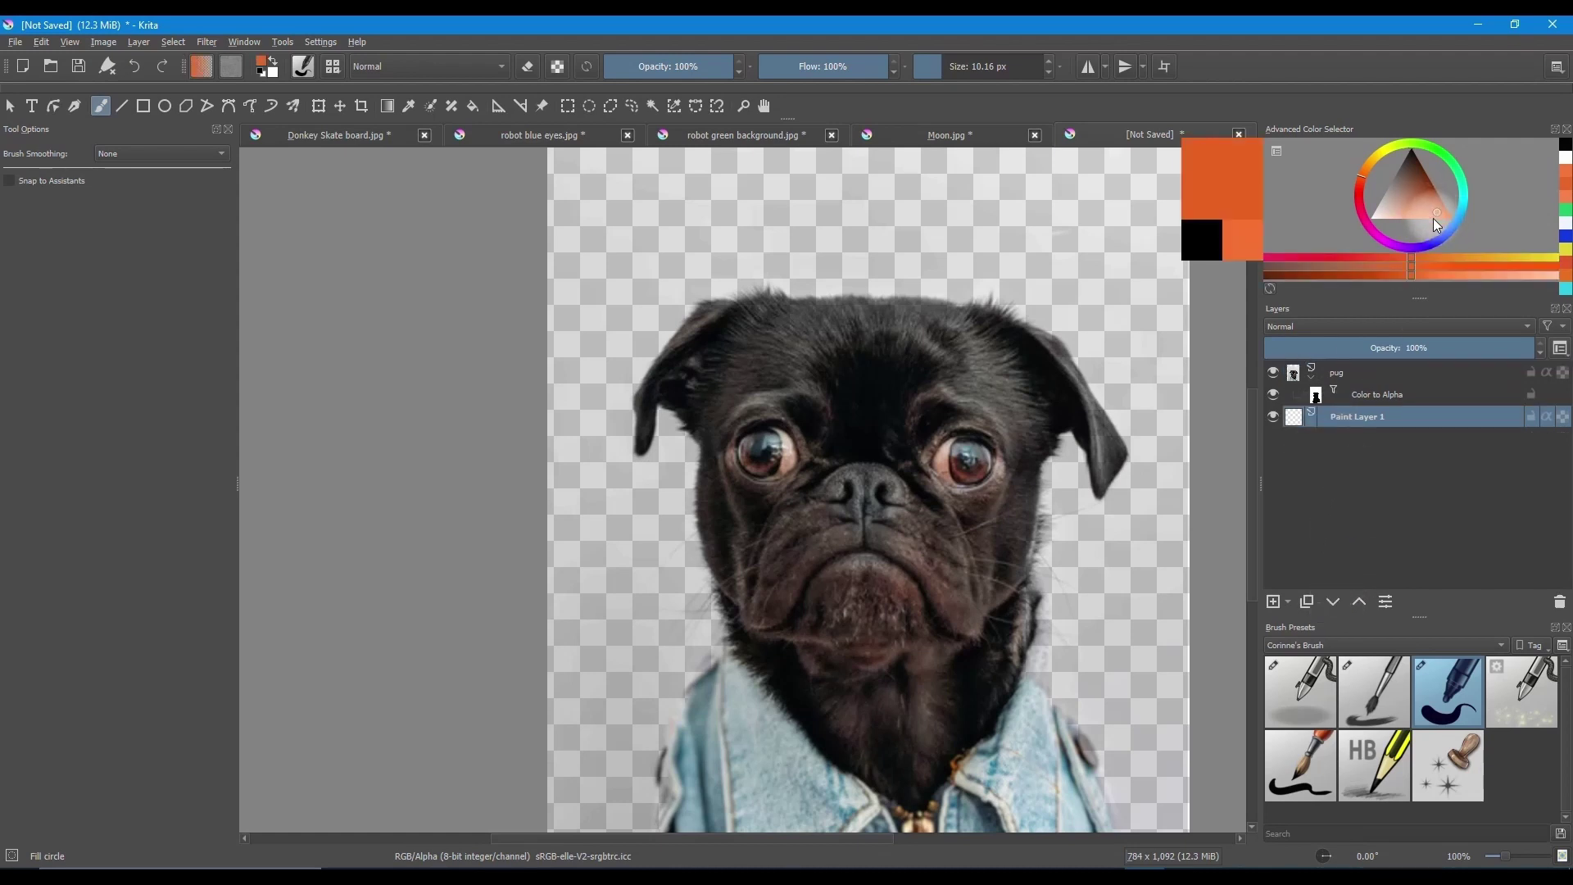
{"action": "left_click", "coordinate": [1357, 457]}
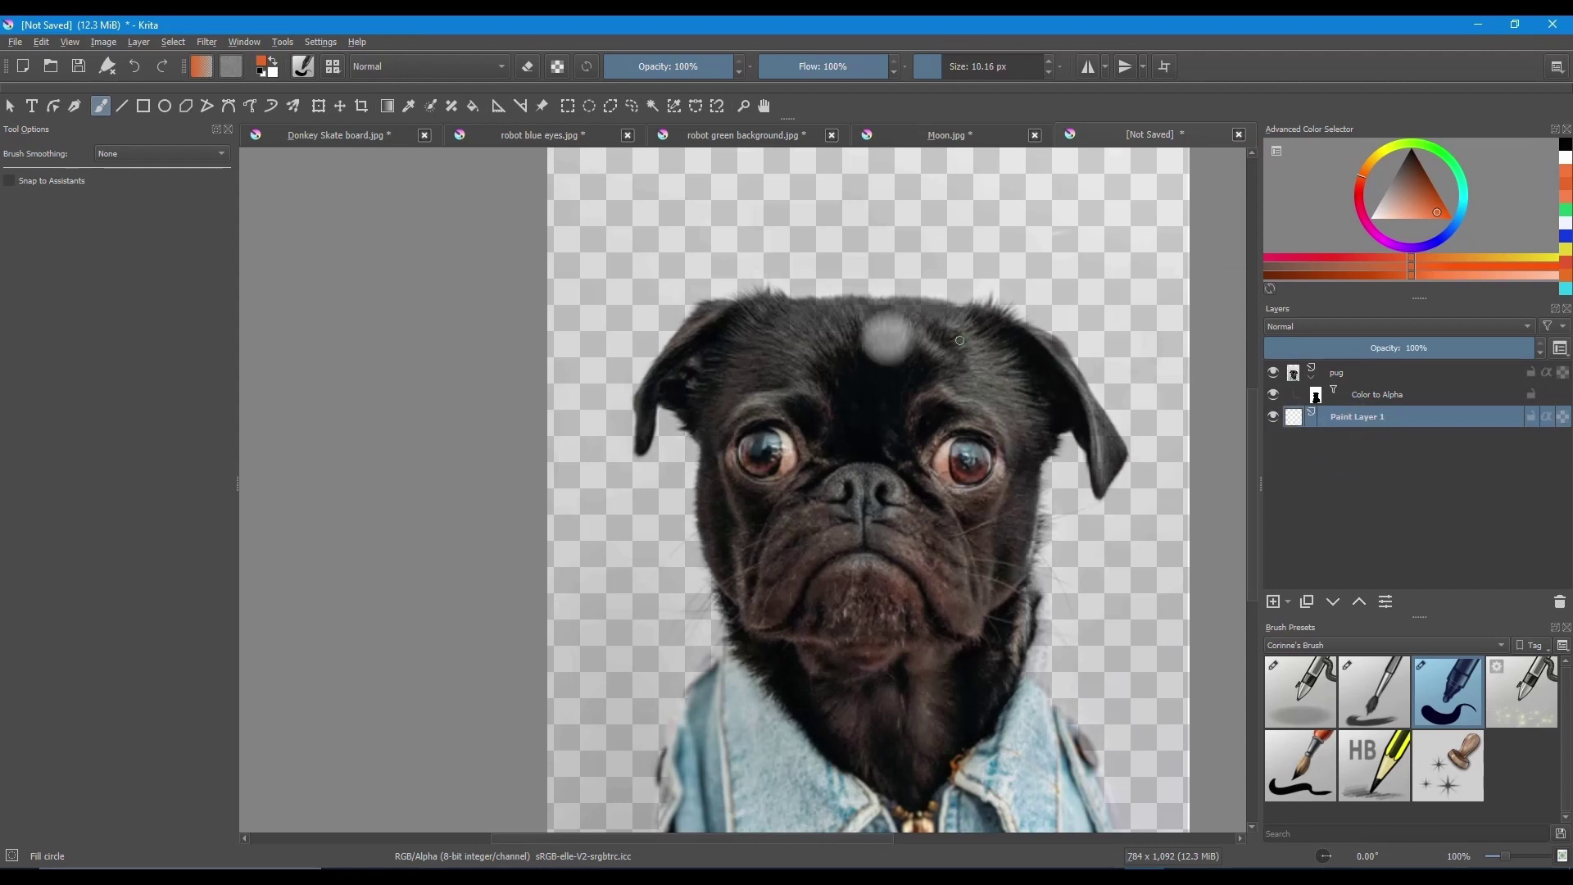
{"action": "left_click", "coordinate": [473, 107]}
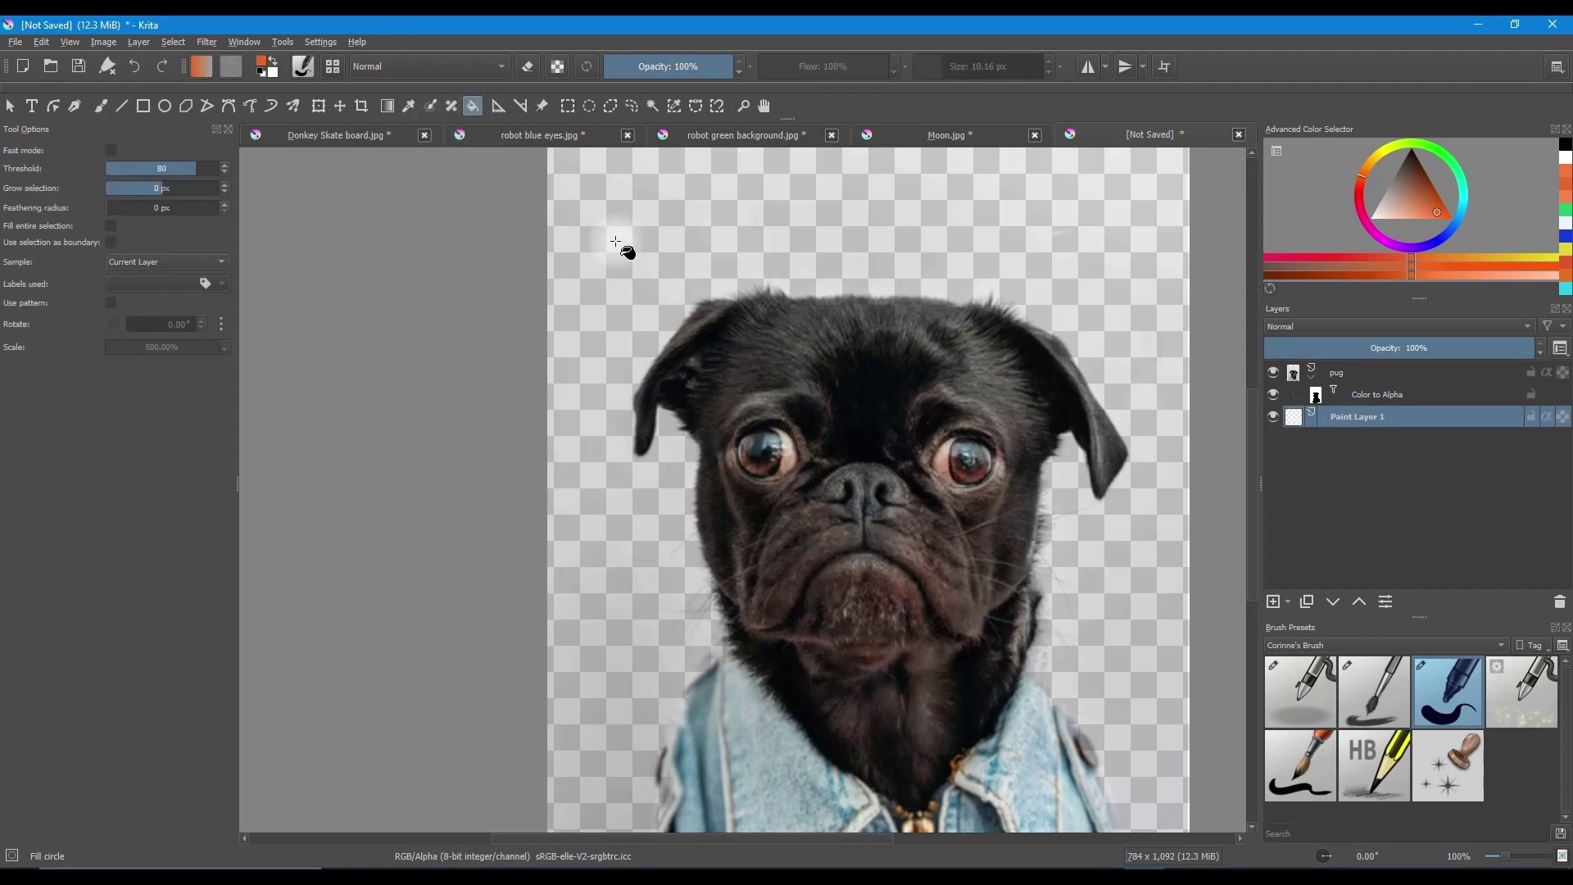
{"action": "left_click", "coordinate": [908, 256]}
{"action": "left_click", "coordinate": [1342, 503]}
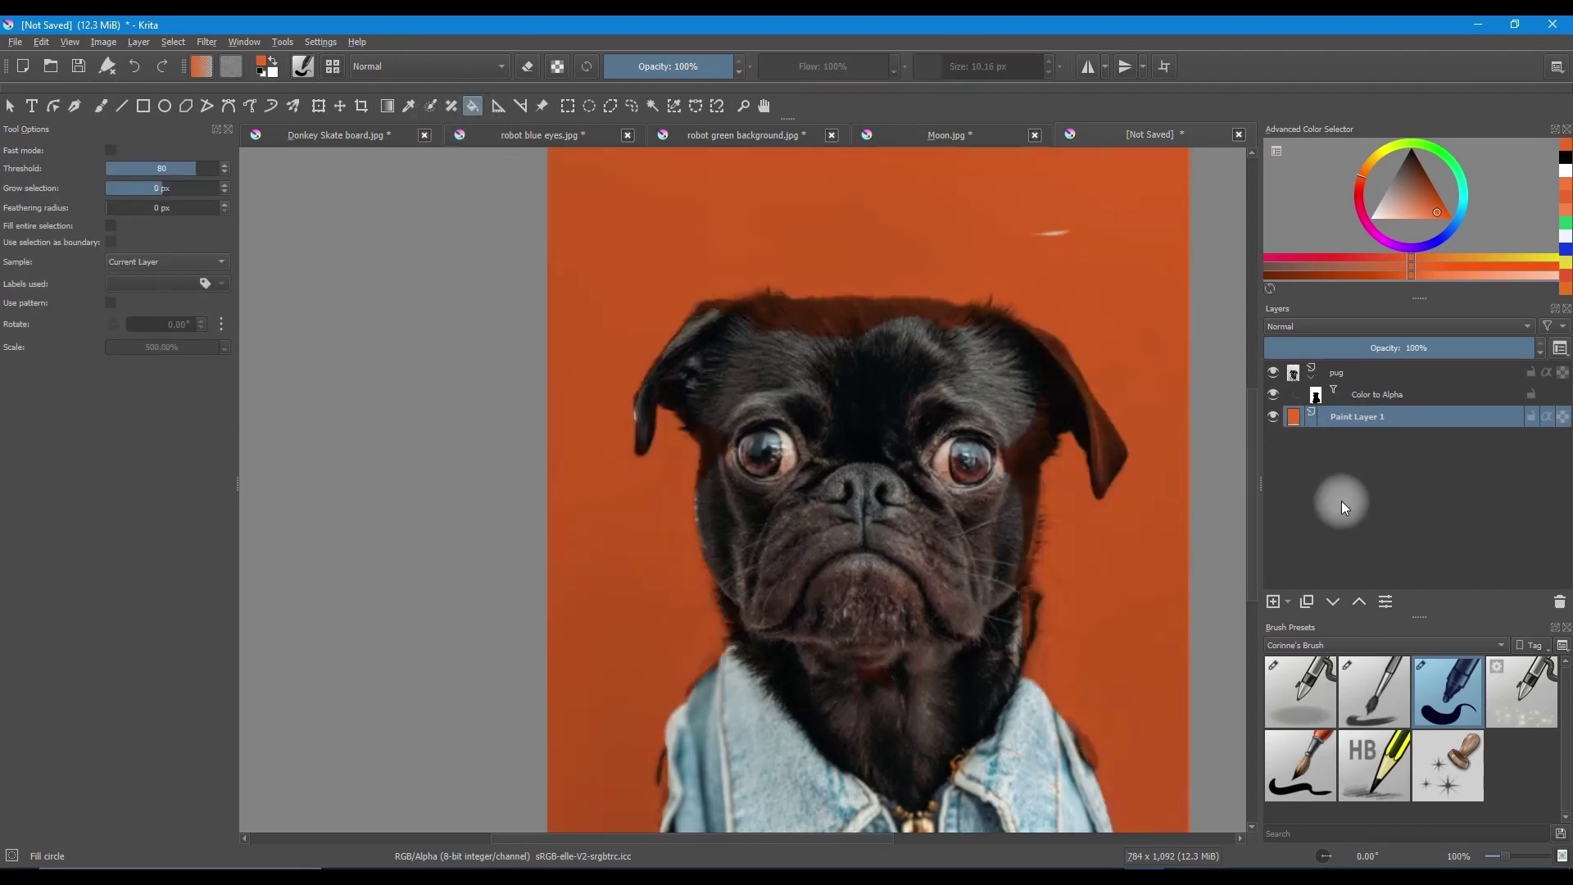
{"action": "left_click", "coordinate": [1385, 396]}
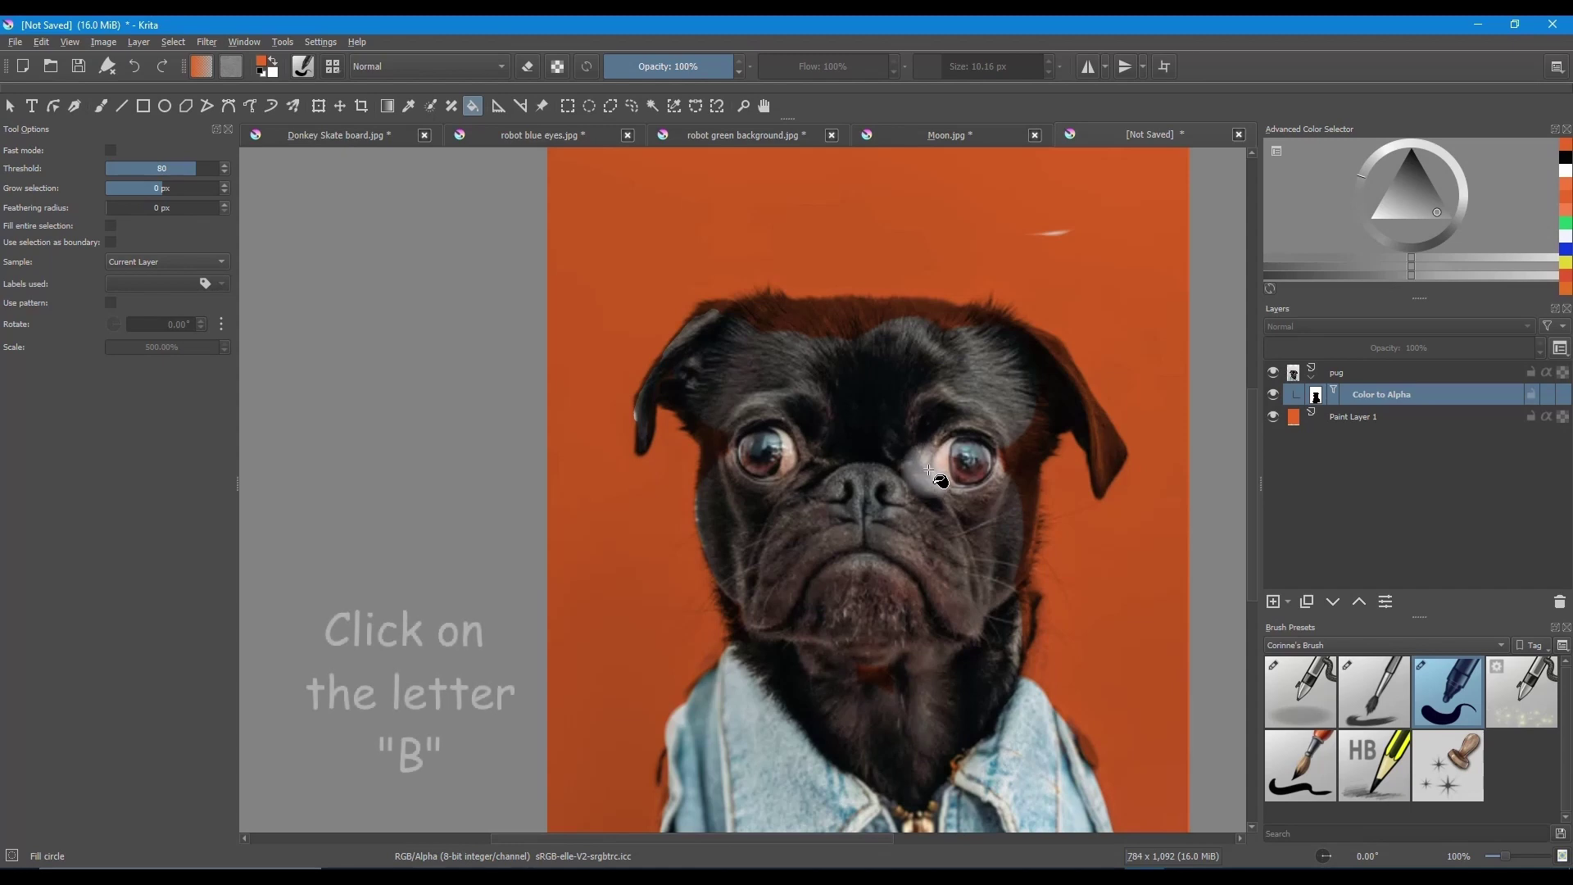
Step: Switch to the Freehand Brush, reset colours to black and white, and pick the Bristles_hairy preset
{"action": "key", "text": "b"}
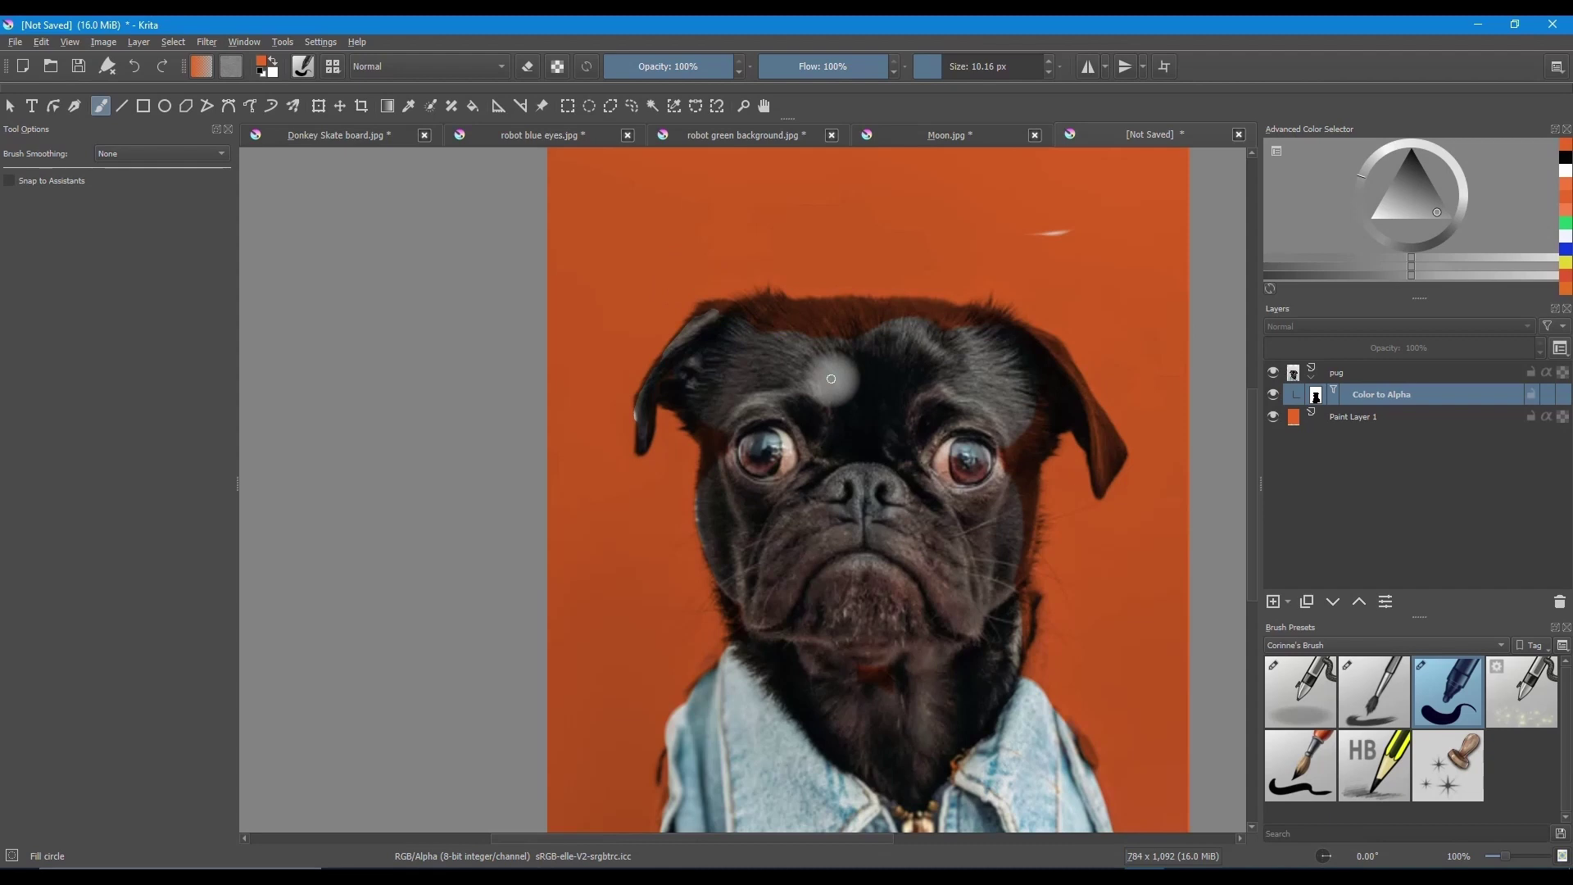
{"action": "key", "text": "d"}
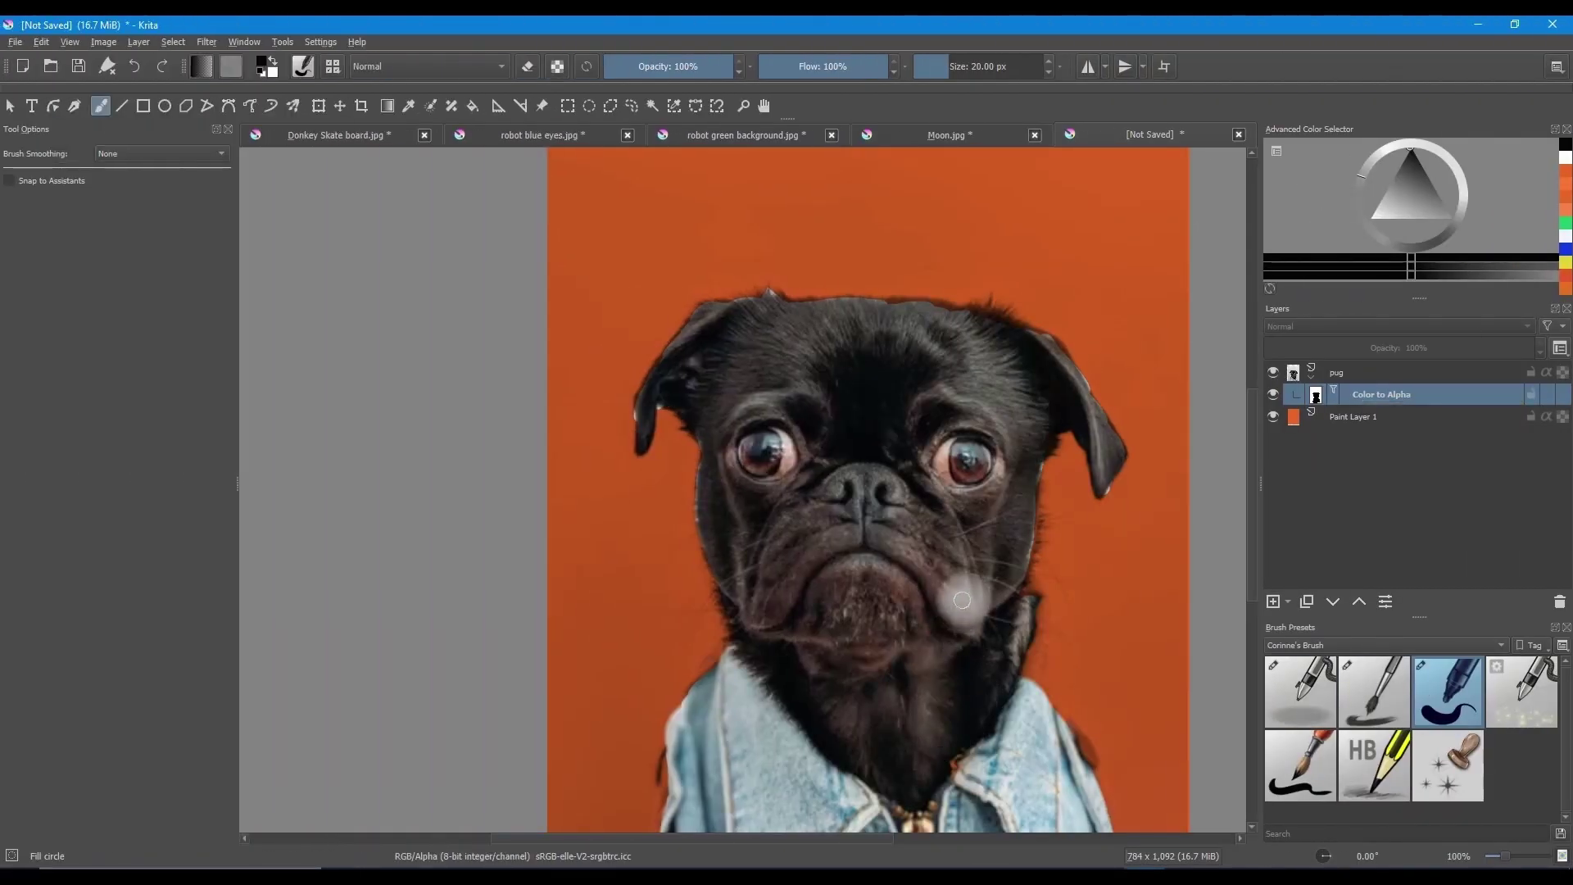
{"action": "left_click", "coordinate": [1365, 677]}
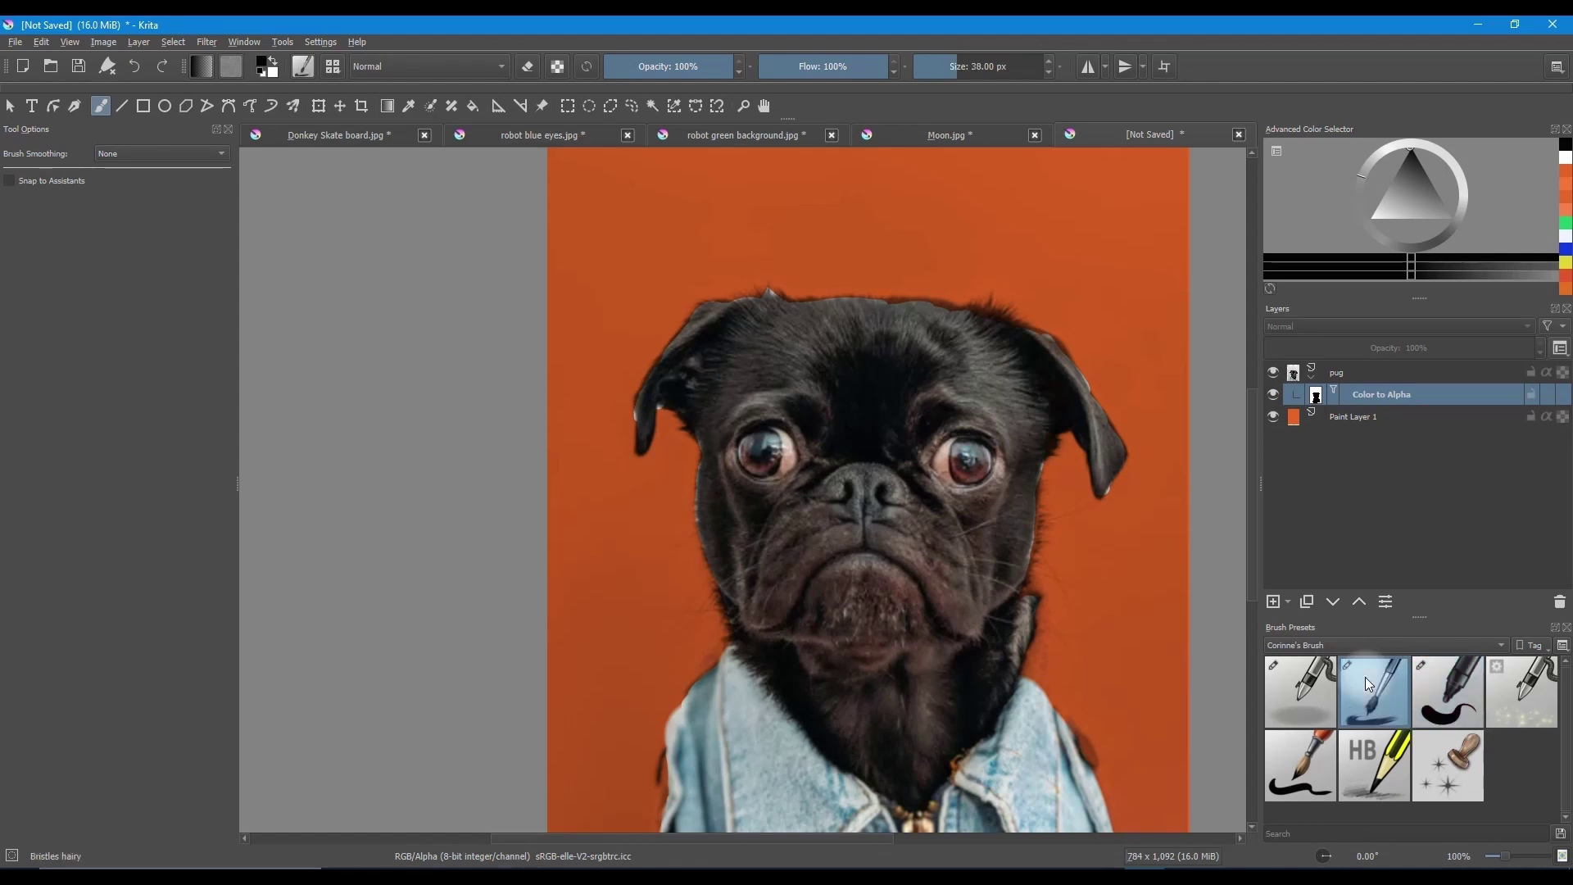
Step: Paint on the mask to reveal light hair along the left ear and right cheek
{"action": "mouse_move", "coordinate": [1370, 693]}
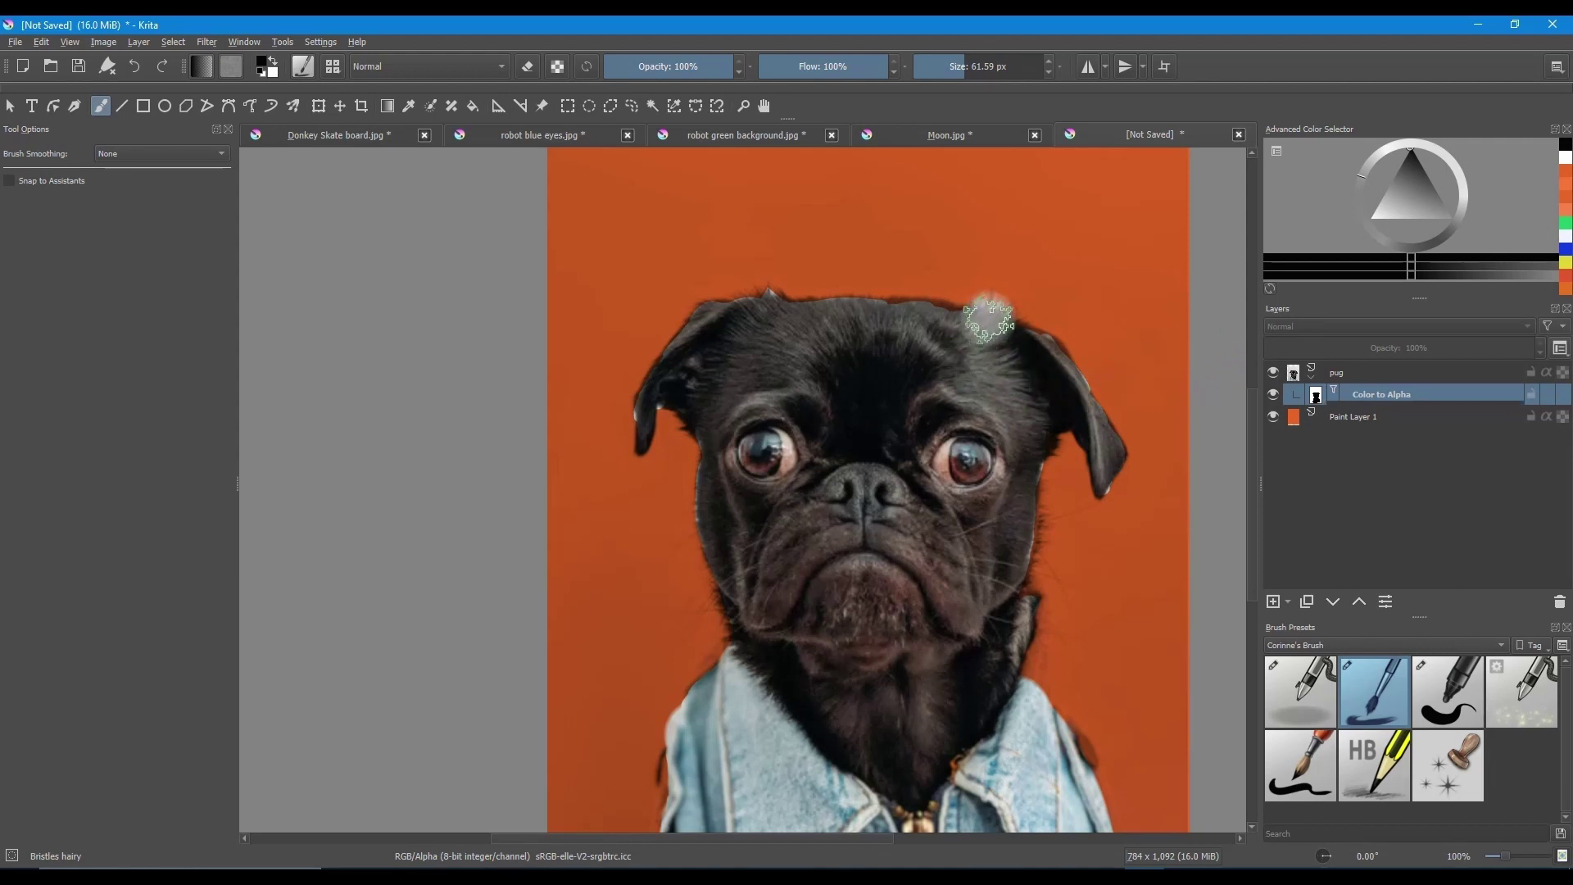
{"action": "left_click_drag", "start_coordinate": [987, 318], "coordinate": [988, 373]}
{"action": "key", "text": "ctrl+z"}
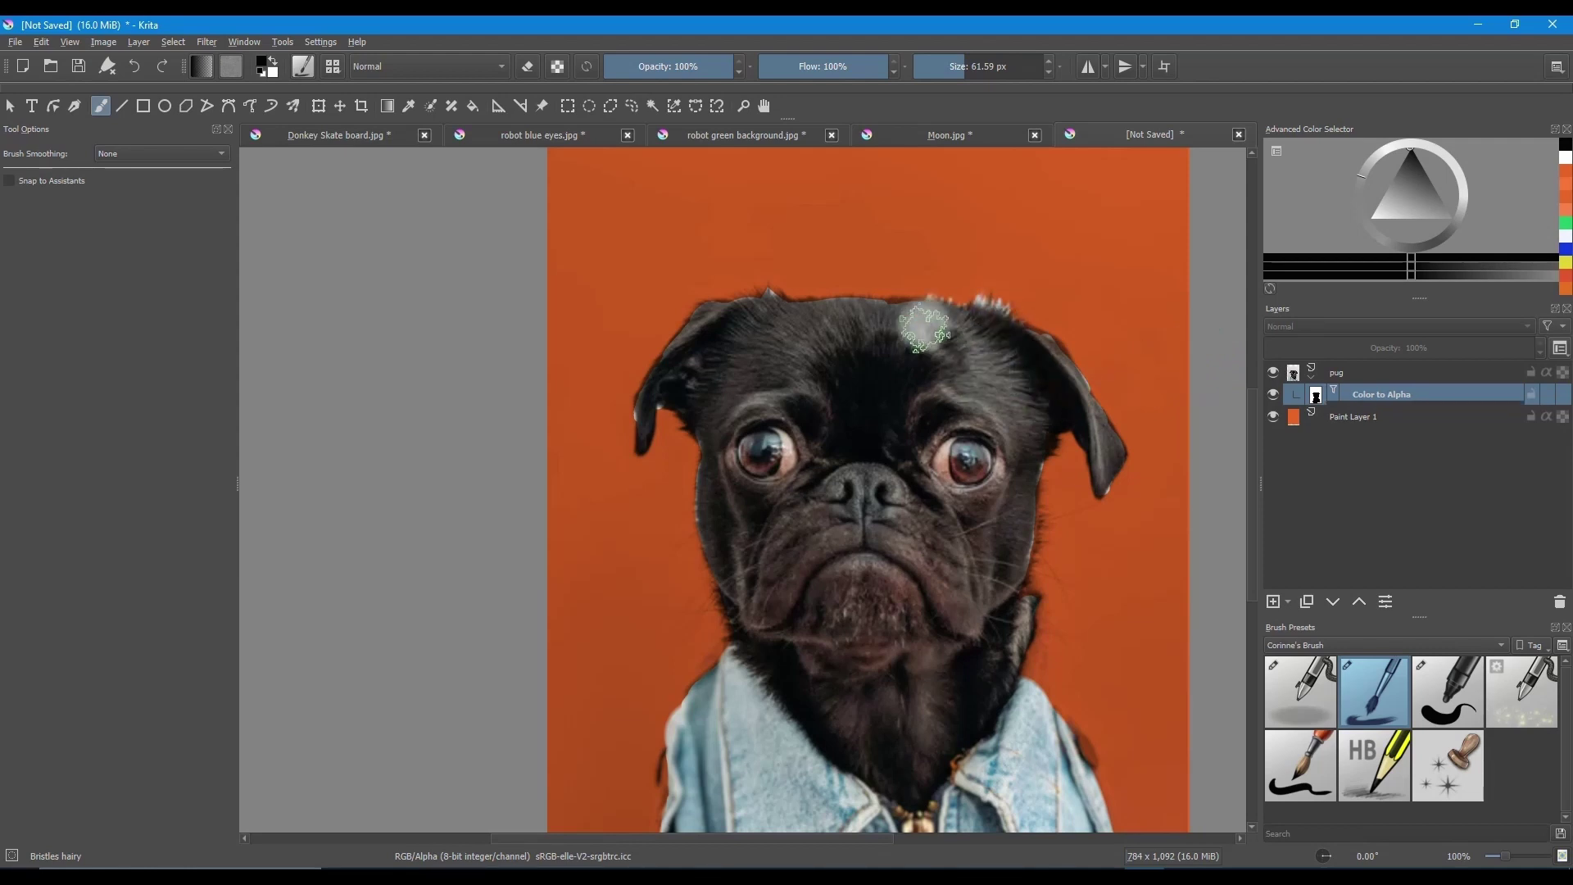
{"action": "mouse_move", "coordinate": [711, 332]}
{"action": "left_mouse_down"}
{"action": "mouse_move", "coordinate": [680, 375]}
{"action": "mouse_move", "coordinate": [715, 431]}
{"action": "left_mouse_up"}
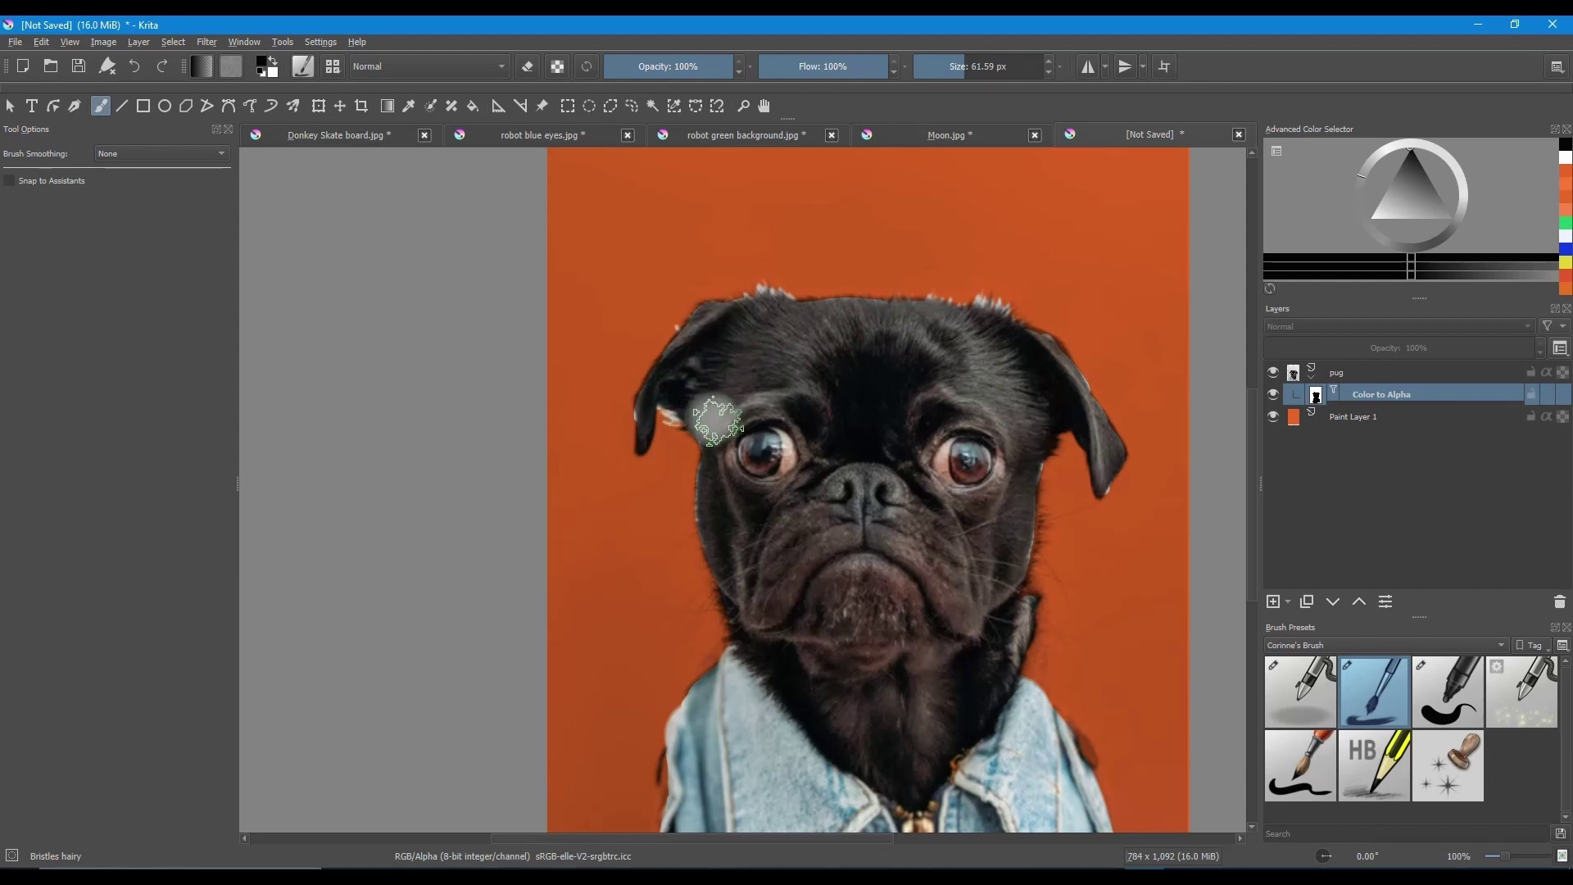
{"action": "mouse_move", "coordinate": [991, 466]}
{"action": "left_mouse_down"}
{"action": "mouse_move", "coordinate": [1010, 510]}
{"action": "mouse_move", "coordinate": [1001, 608]}
{"action": "left_mouse_up"}
Step: Shrink the brush to 26 px and restore light fur along the left ear and head top
{"action": "key", "text": "["}
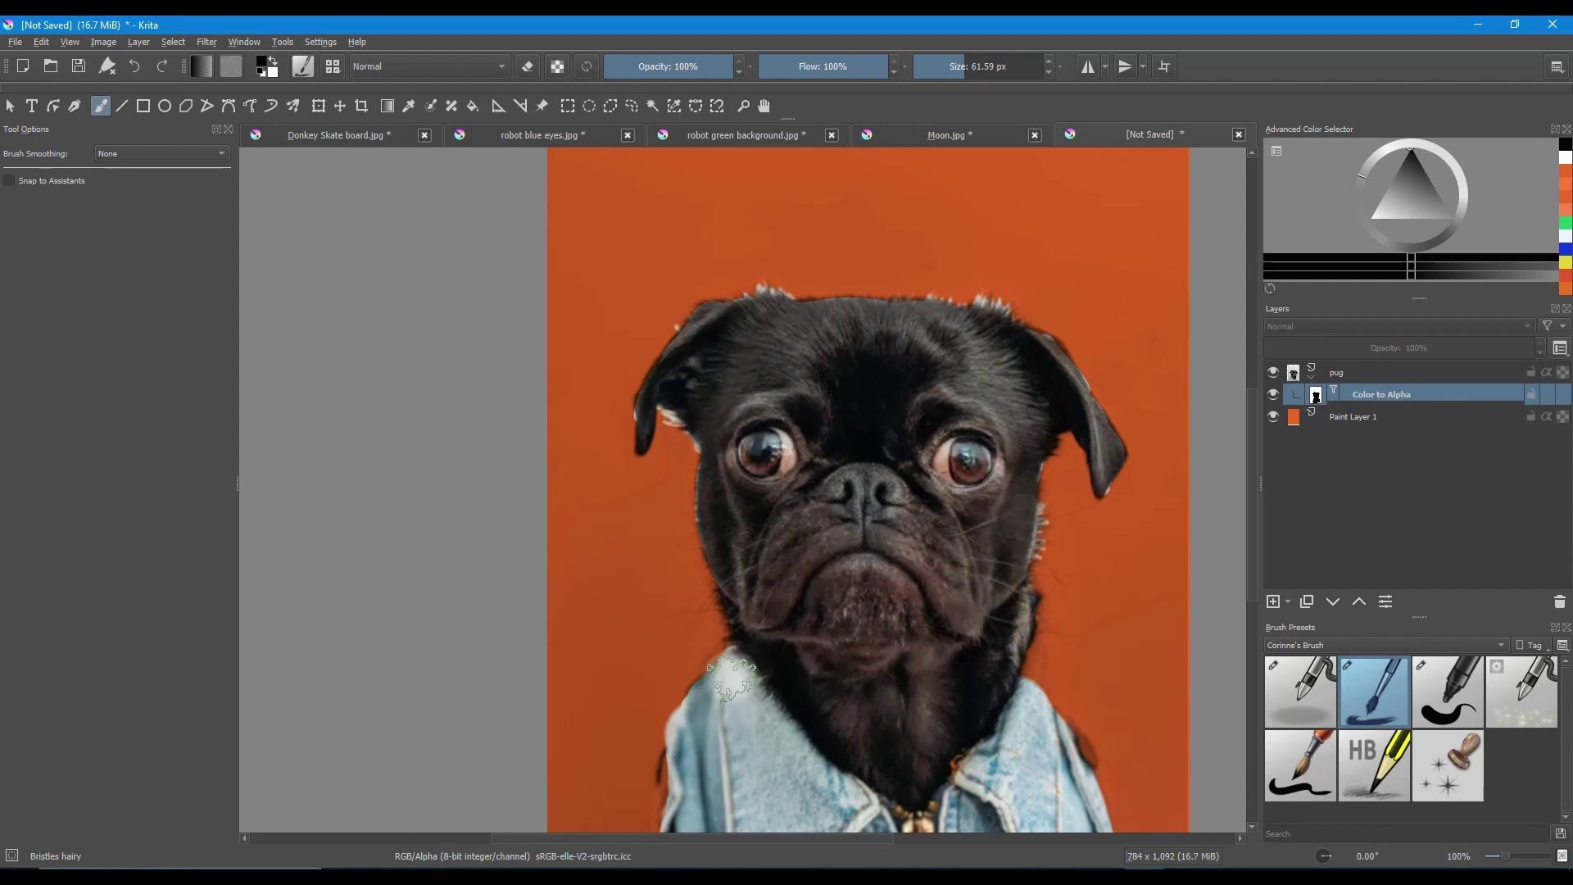
{"action": "key", "text": "["}
{"action": "key", "text": "["}
{"action": "key", "text": "["}
{"action": "key", "text": "["}
{"action": "key", "text": "["}
{"action": "key", "text": "["}
{"action": "key", "text": "["}
{"action": "key", "text": "["}
{"action": "key", "text": "["}
{"action": "key", "text": "["}
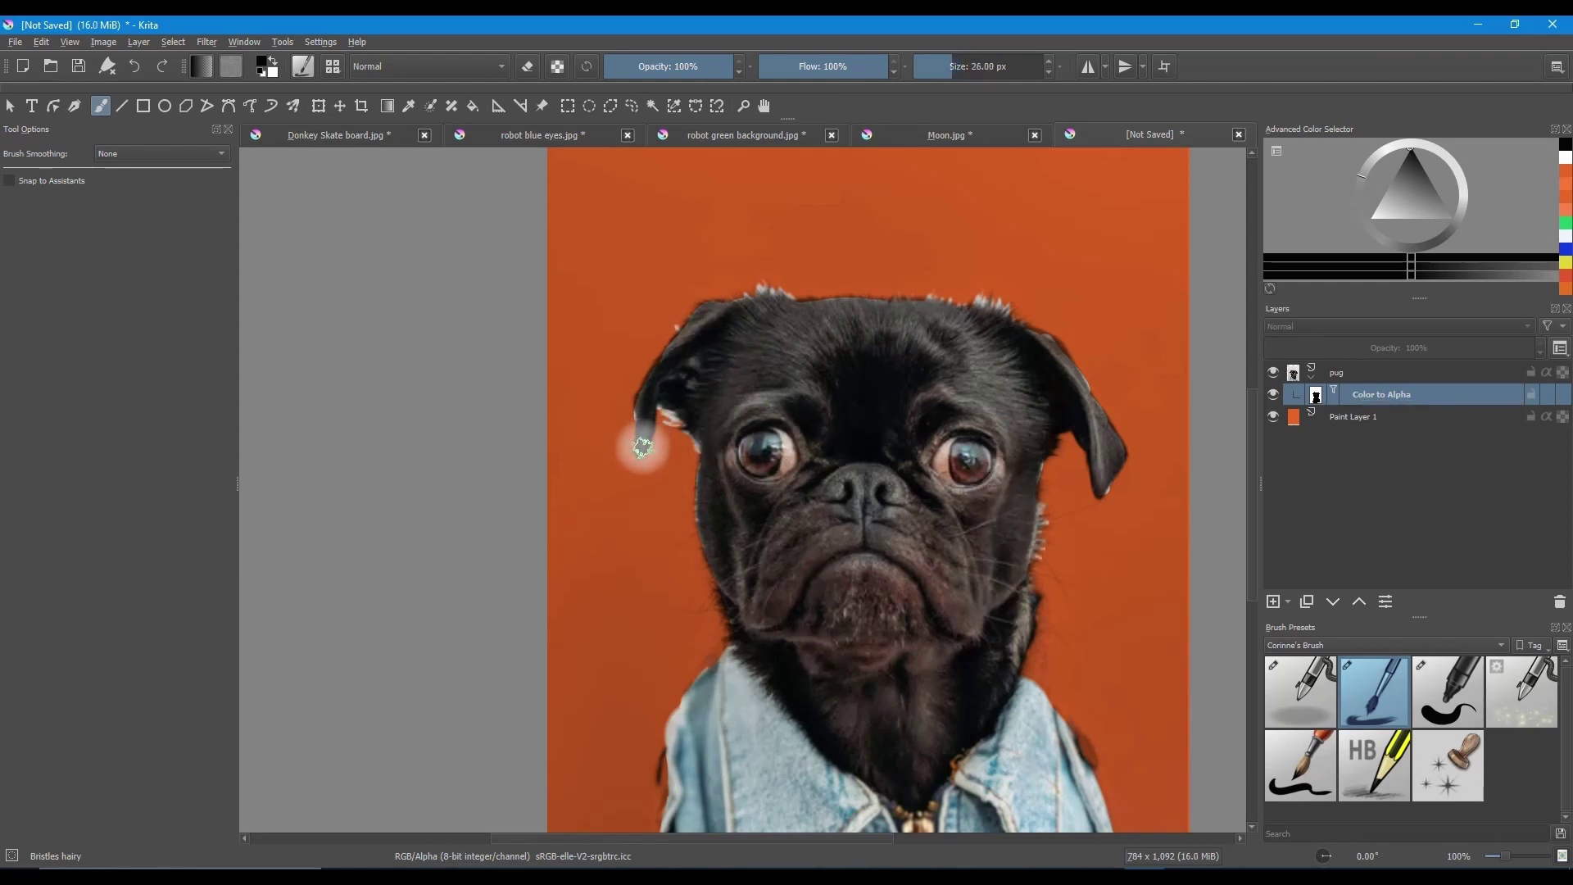
{"action": "mouse_move", "coordinate": [640, 439]}
{"action": "left_mouse_down"}
{"action": "mouse_move", "coordinate": [640, 381]}
{"action": "mouse_move", "coordinate": [704, 420]}
{"action": "mouse_move", "coordinate": [668, 353]}
{"action": "left_mouse_up"}
{"action": "mouse_move", "coordinate": [768, 305]}
{"action": "left_mouse_down"}
{"action": "mouse_move", "coordinate": [1060, 351]}
{"action": "mouse_move", "coordinate": [1116, 428]}
{"action": "left_mouse_up"}
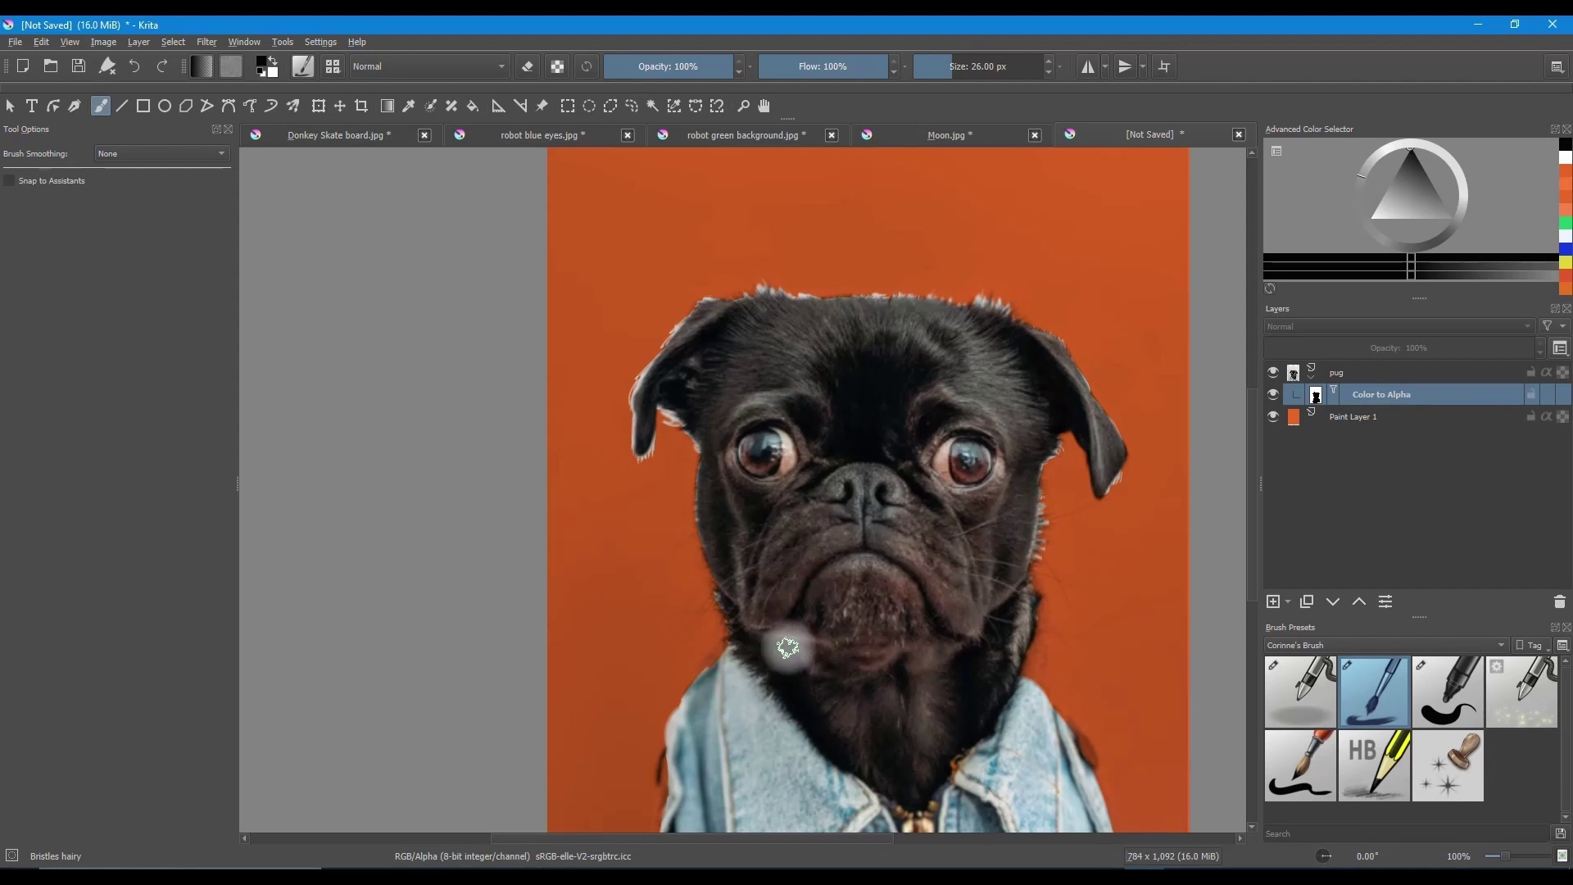
{"action": "key", "text": "x"}
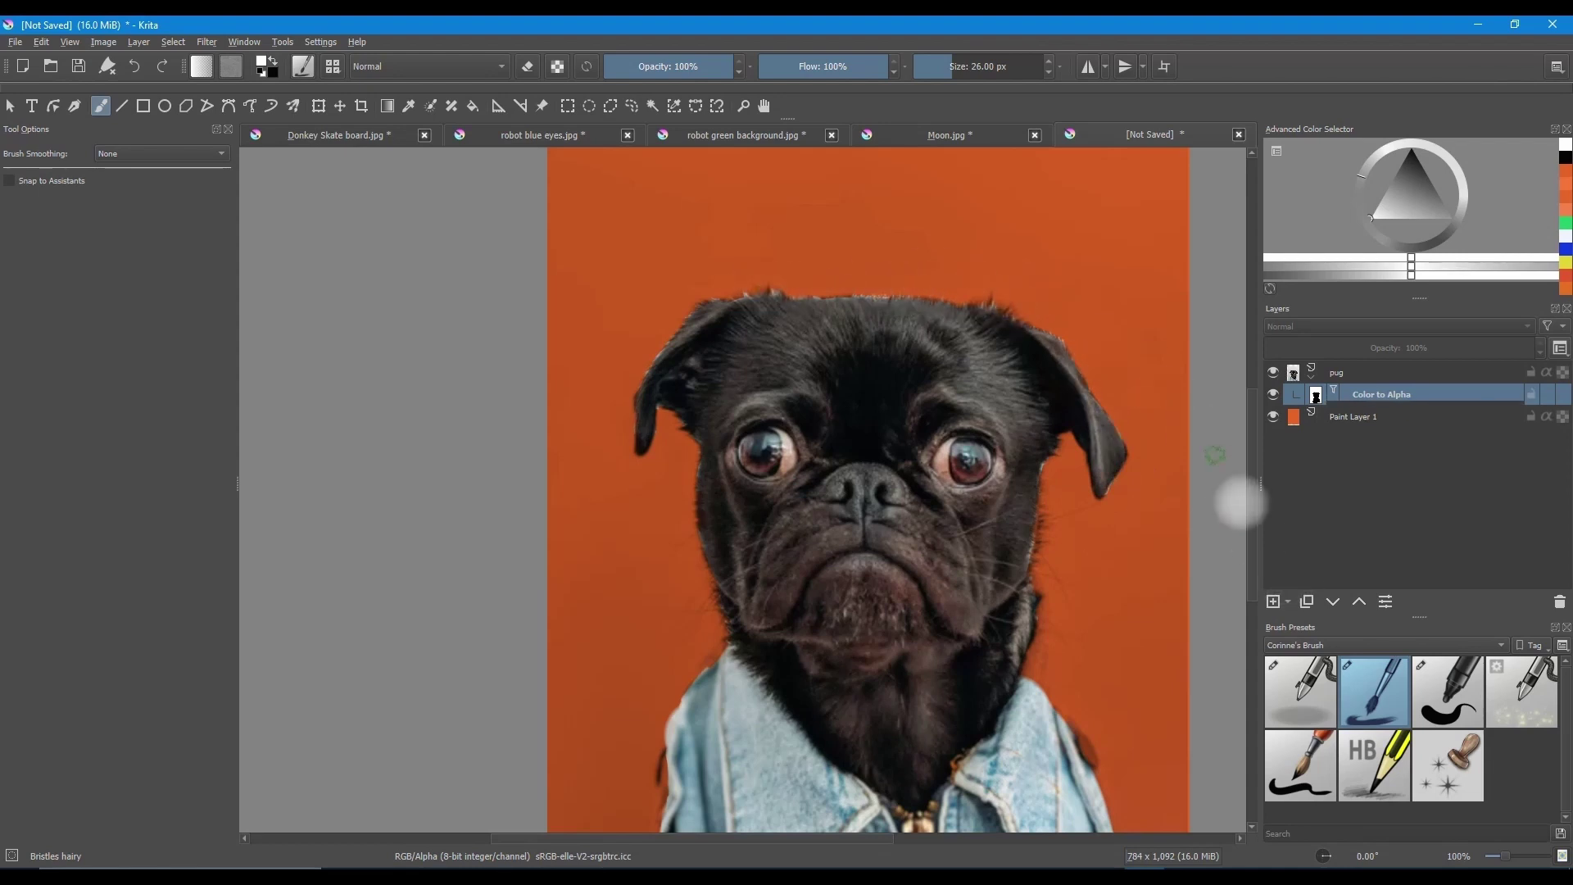
Step: Delete the orange background layer (Paint Layer 1)
{"action": "scroll", "coordinate": [975, 574], "scroll_direction": "down", "scroll_amount": 4}
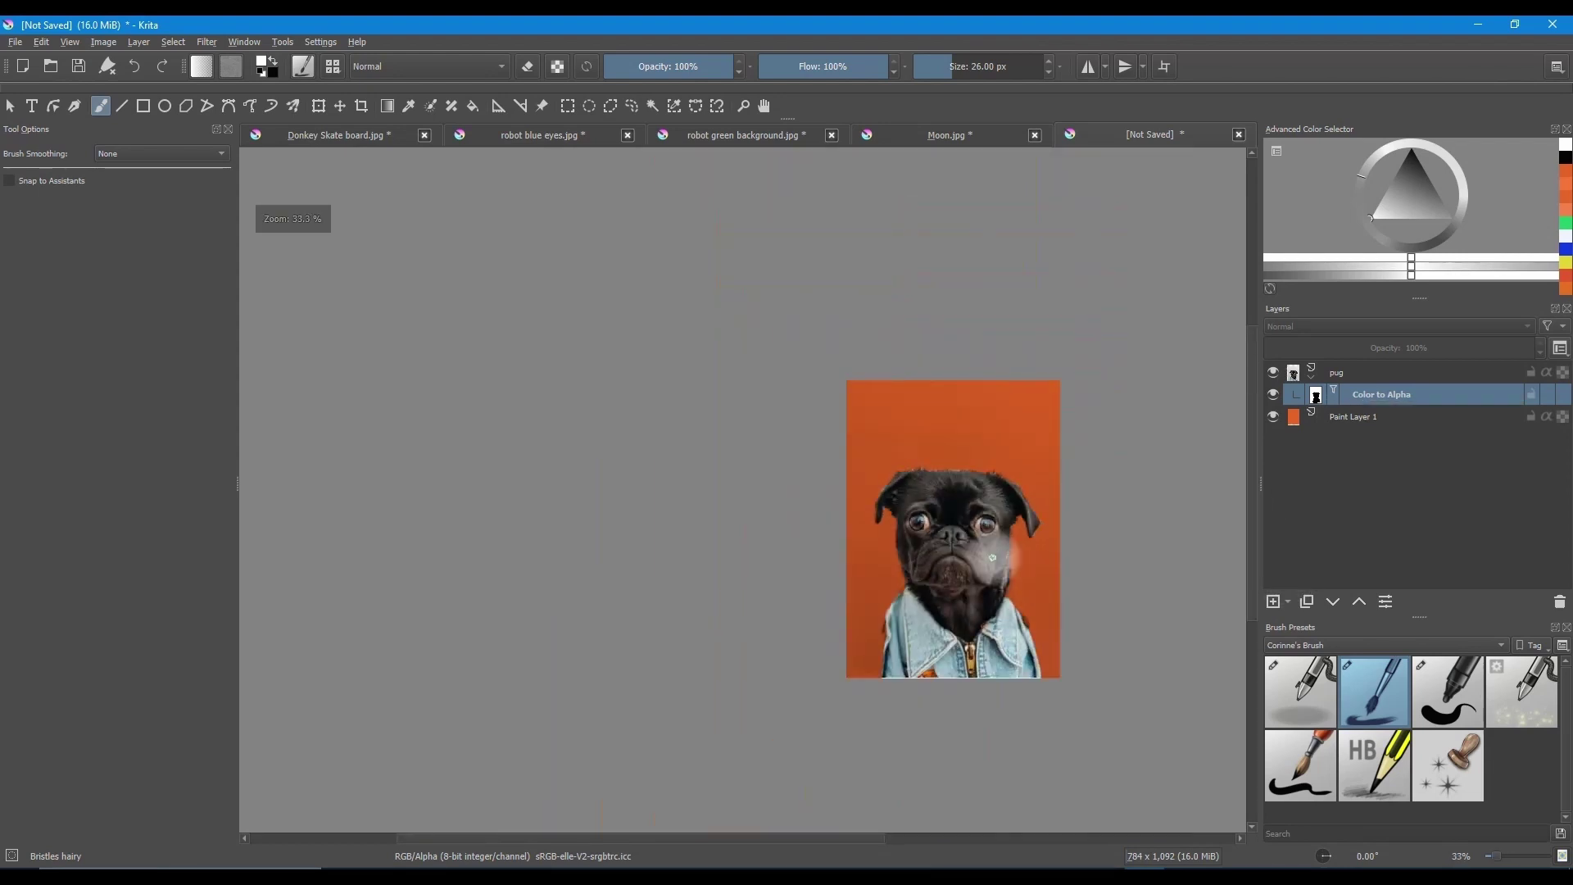
{"action": "scroll", "coordinate": [993, 558], "scroll_direction": "up", "scroll_amount": 1}
{"action": "left_click", "coordinate": [1393, 419]}
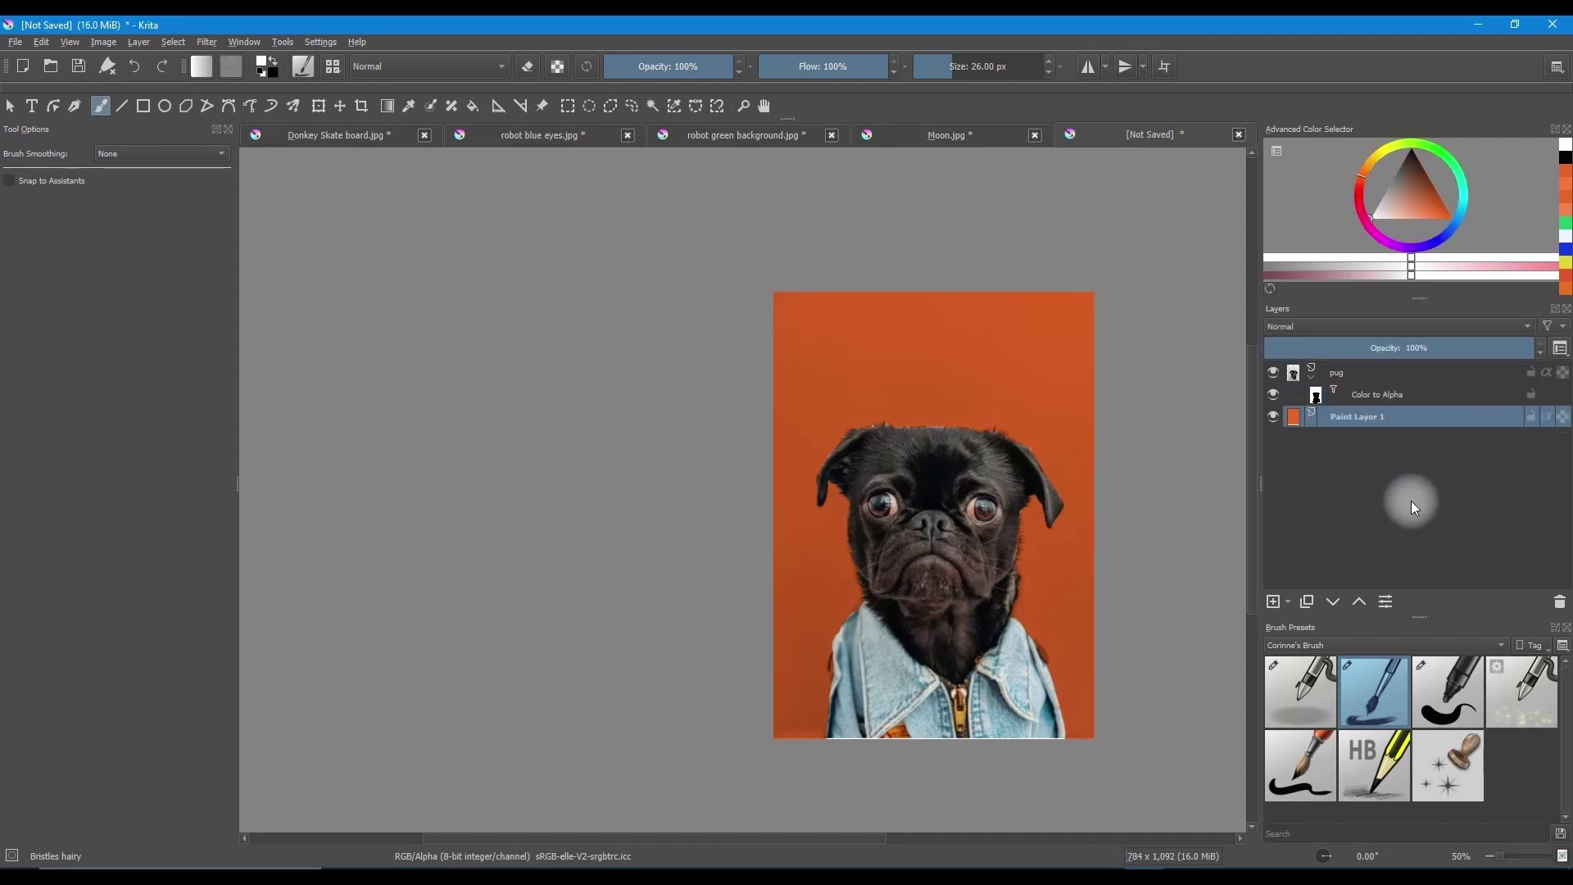
{"action": "left_click", "coordinate": [1559, 603]}
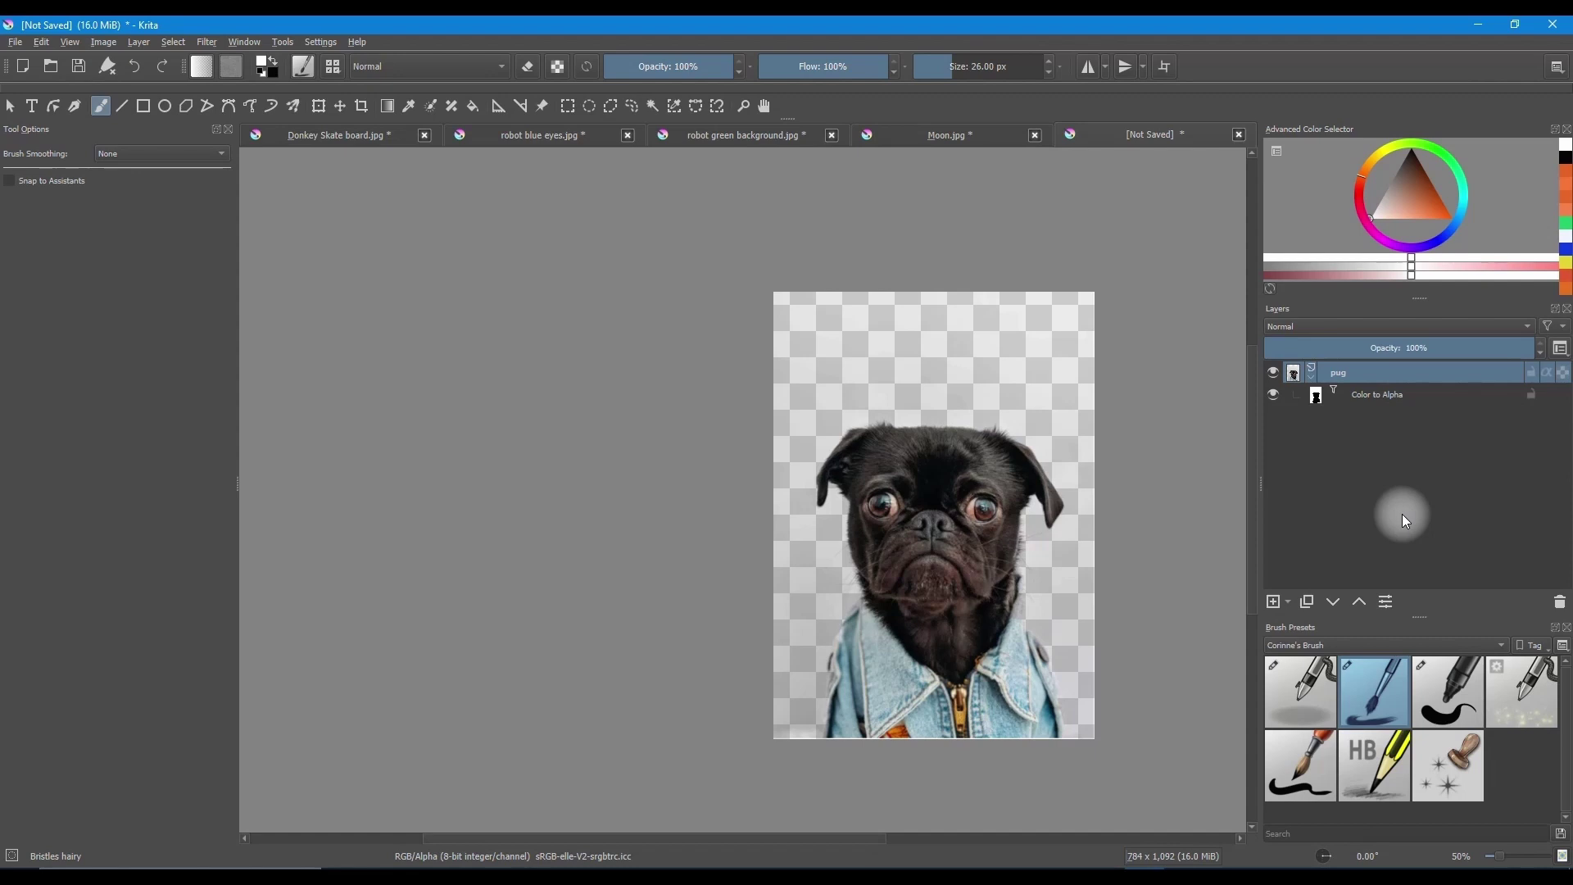
Step: Select the pug layer and flatten the image into a single layer with Ctrl+Shift+E
{"action": "left_click", "coordinate": [1413, 396]}
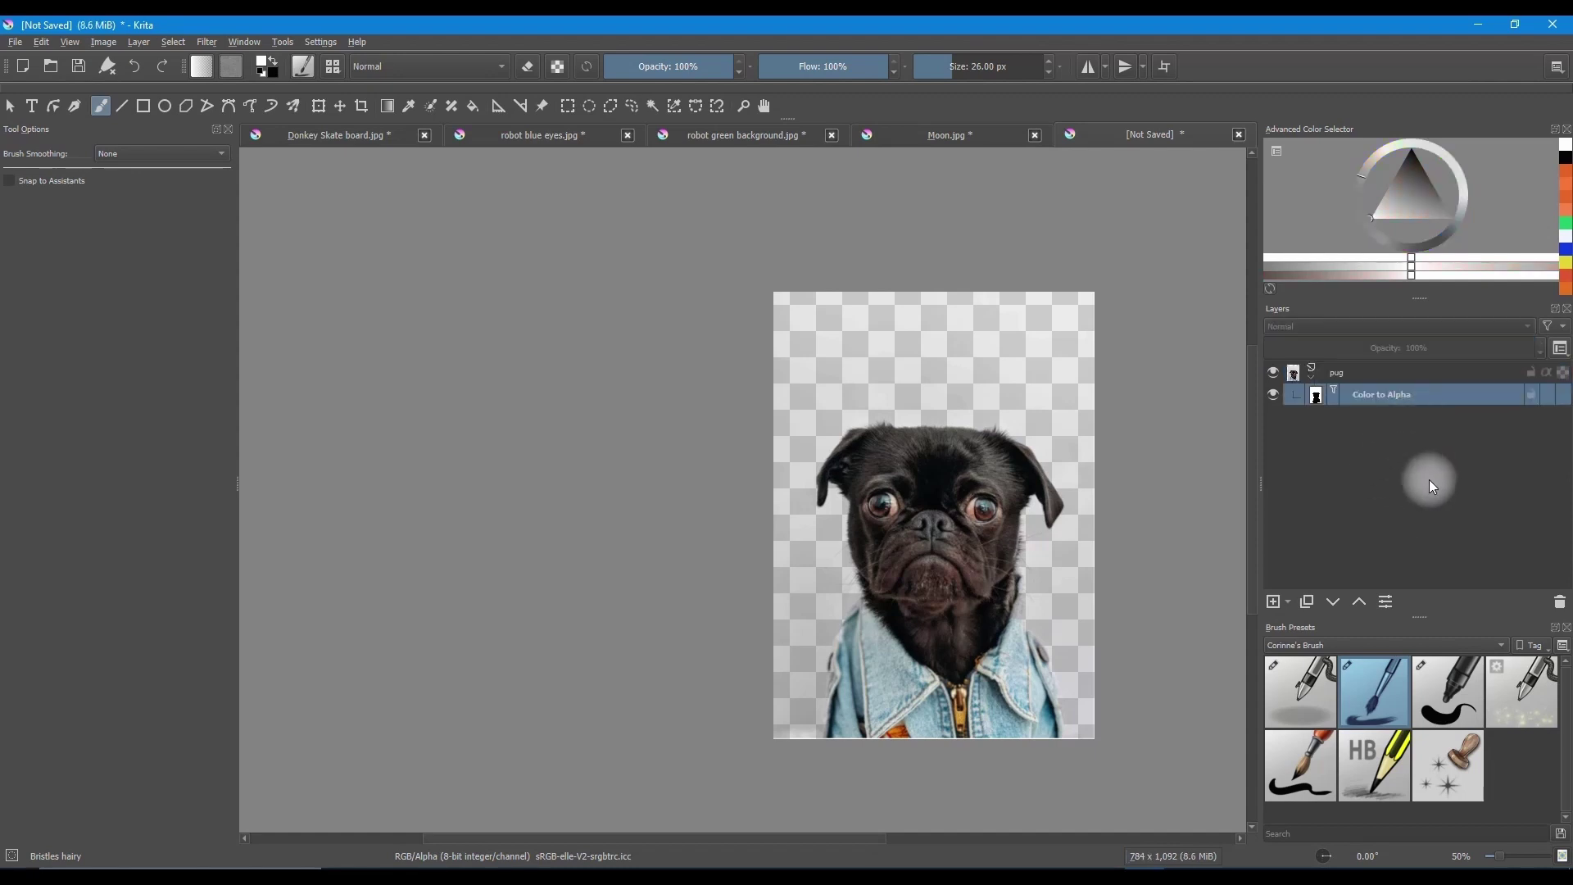
{"action": "left_click", "coordinate": [1398, 375]}
{"action": "key", "text": "ctrl+shift+e"}
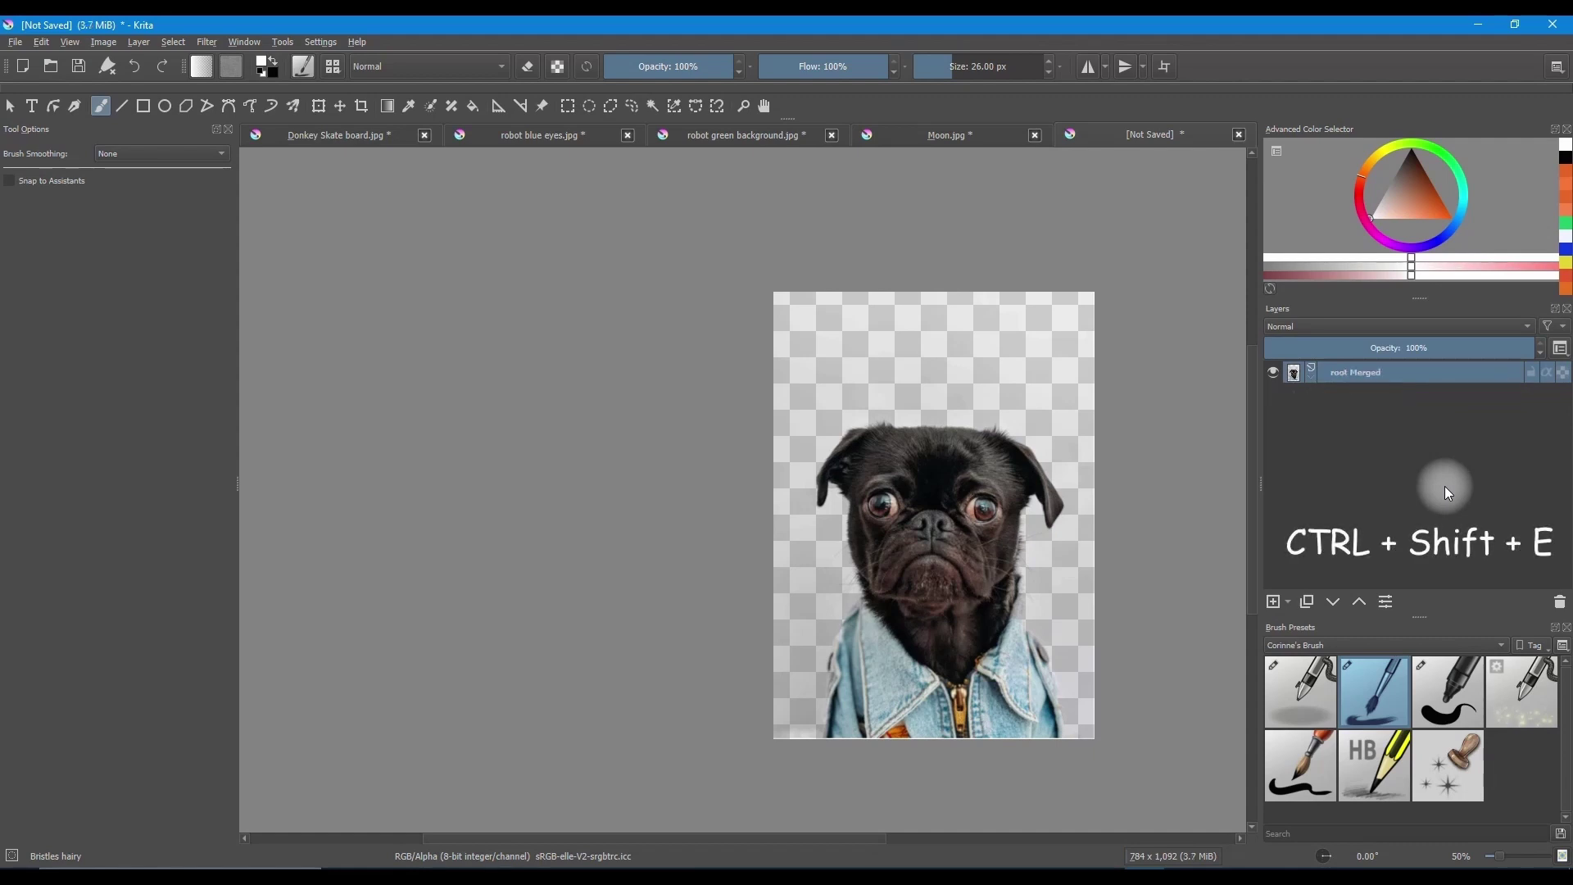
{"action": "left_click_drag", "start_coordinate": [936, 525], "coordinate": [799, 447]}
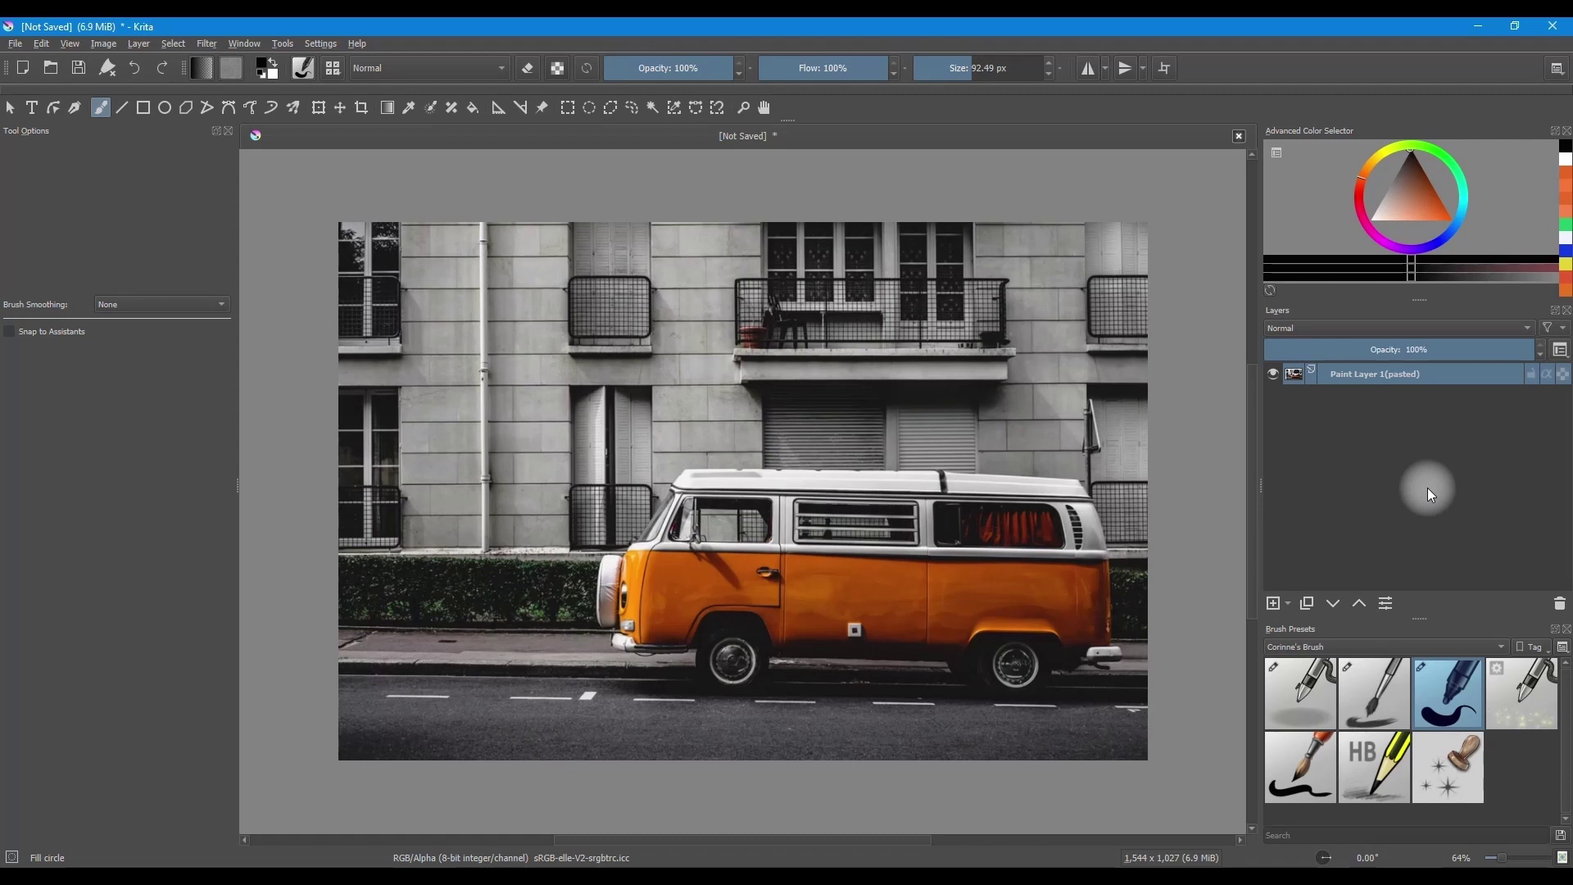
Step: Add a local selection mask, Selection 1, to the pasted van layer and make it active
{"action": "right_click", "coordinate": [1353, 381]}
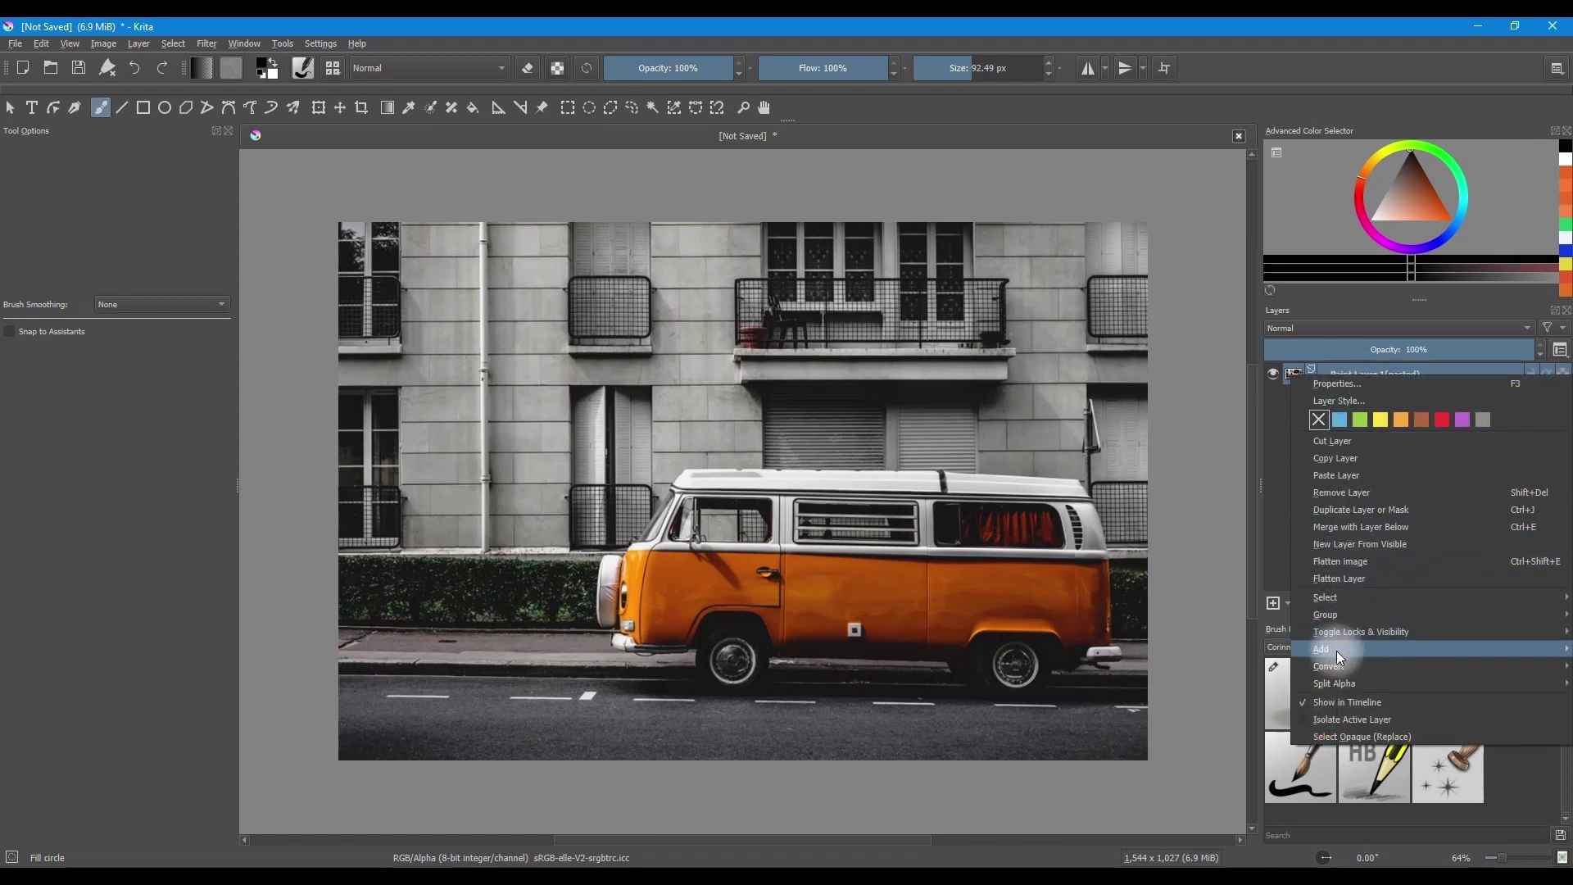
{"action": "mouse_move", "coordinate": [1335, 650]}
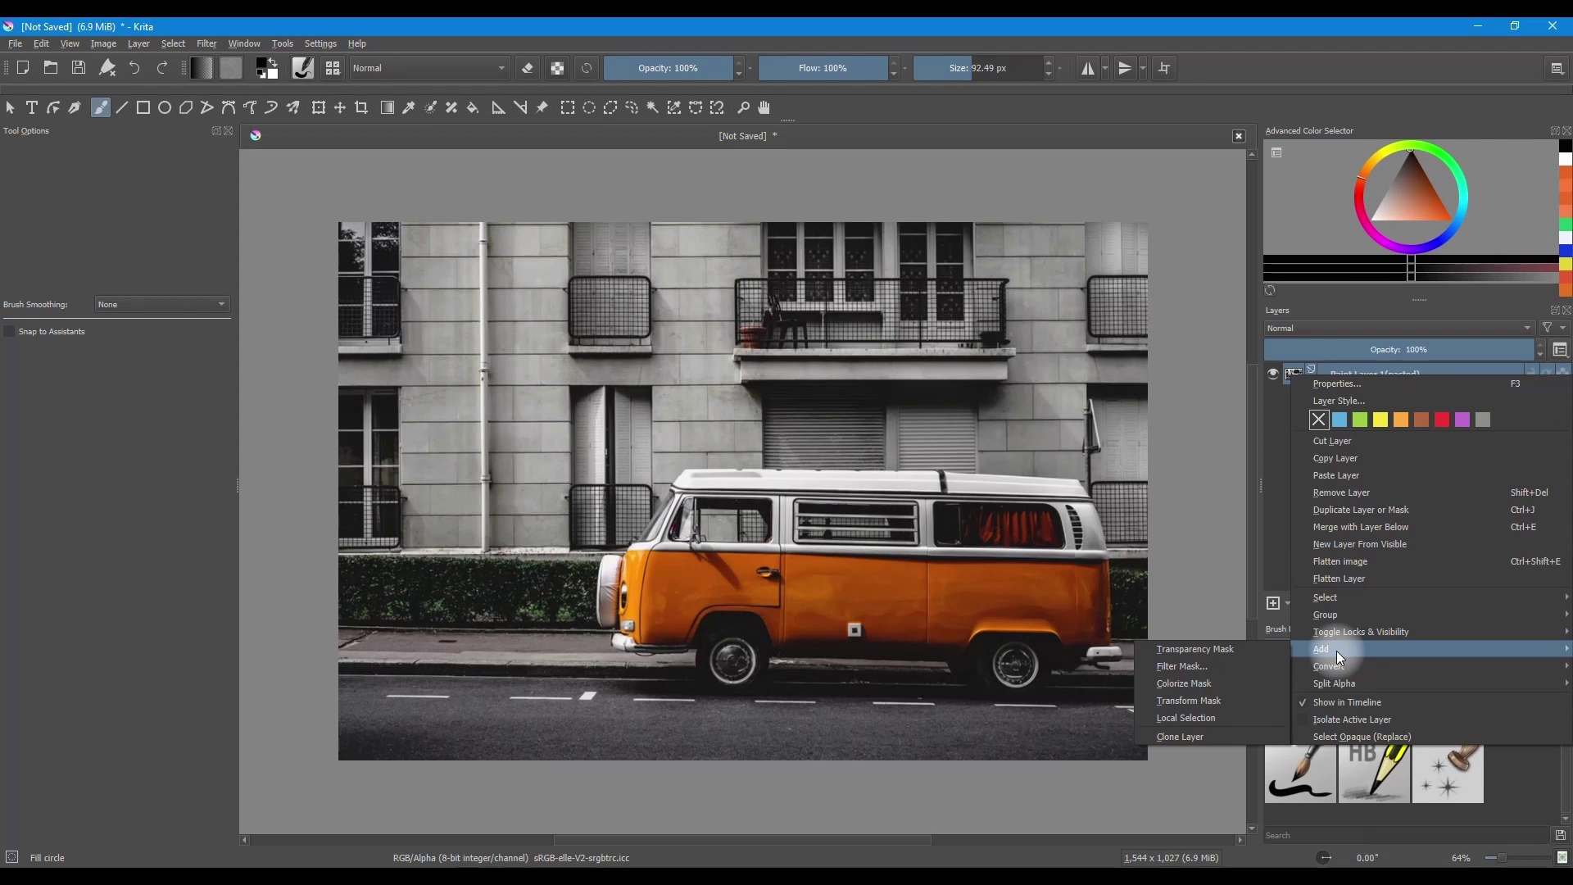
{"action": "left_click", "coordinate": [1239, 718]}
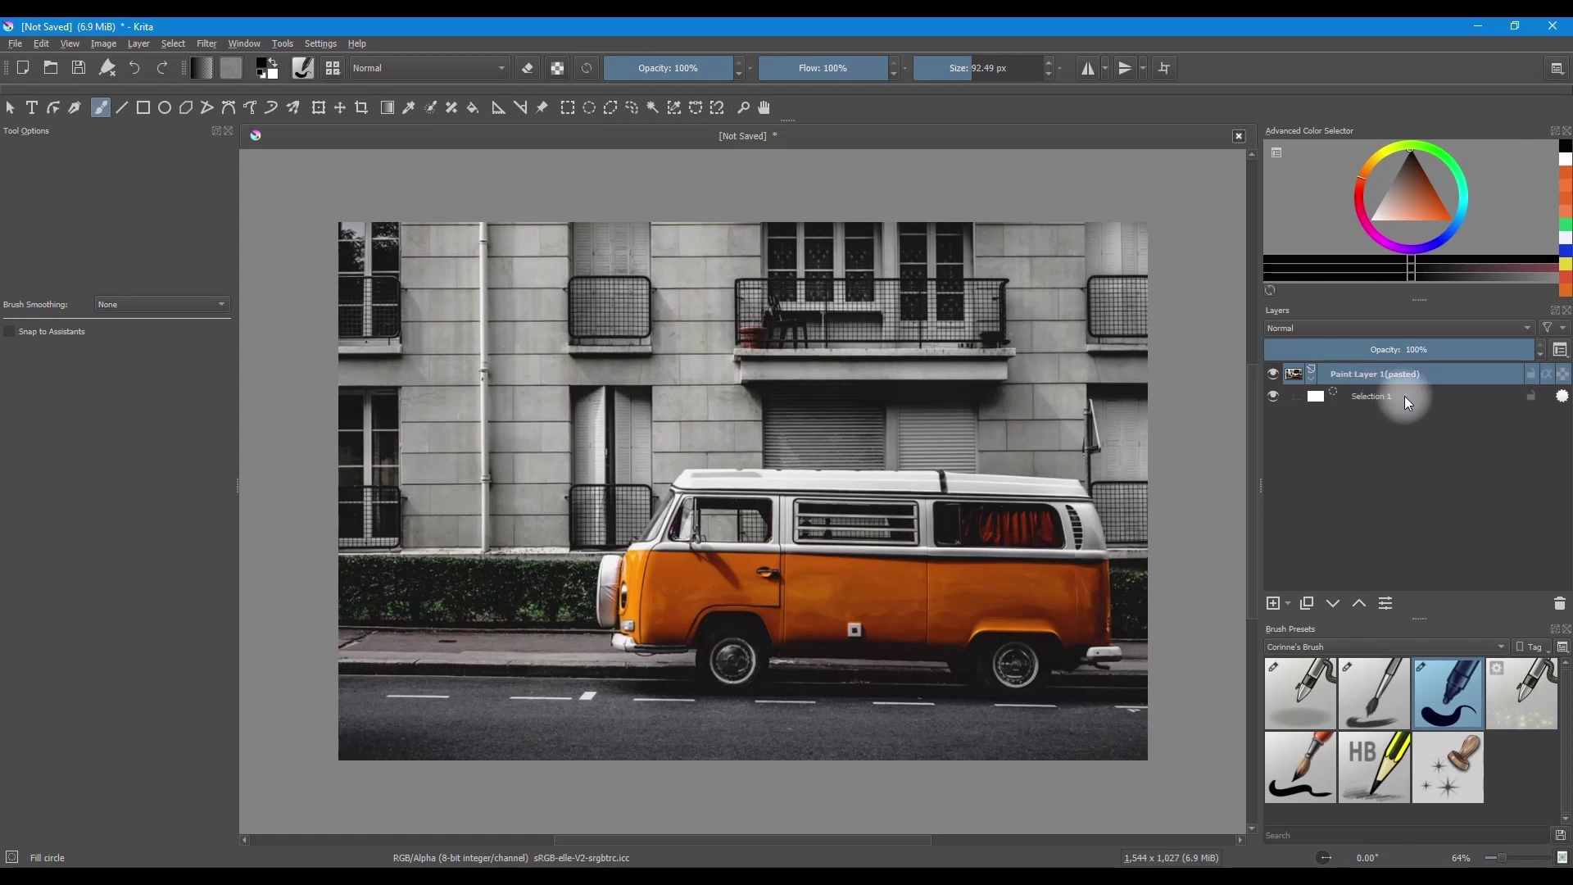
{"action": "left_click", "coordinate": [1372, 400]}
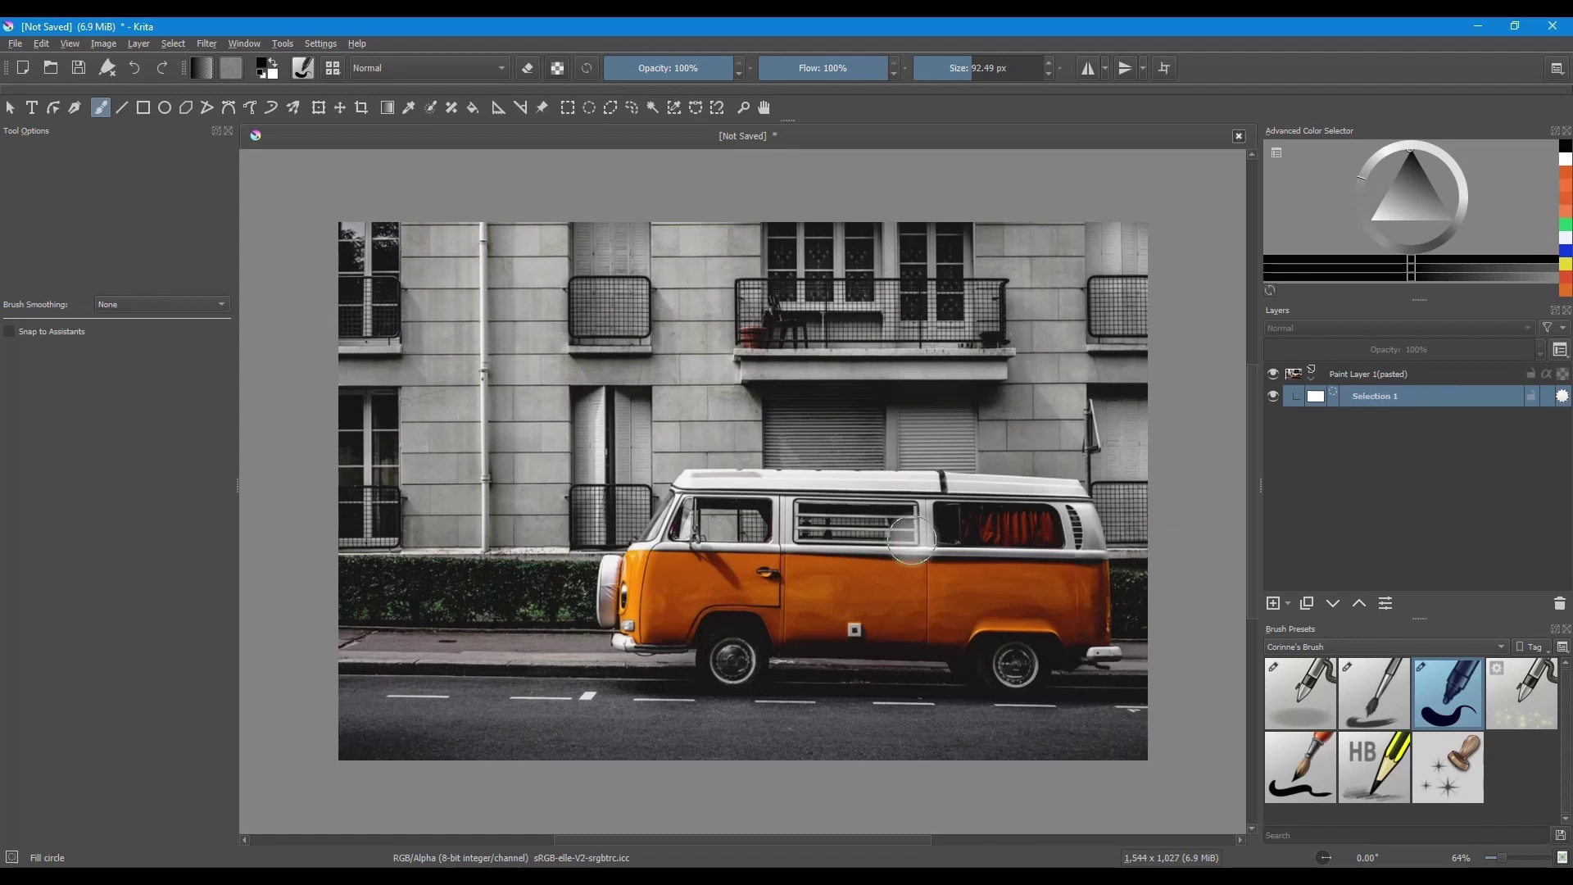
Step: Paint Selection 1 over the van's side window, front window, spare tyre and roof, erasing a stray wall stroke
{"action": "mouse_move", "coordinate": [972, 518]}
{"action": "left_mouse_down"}
{"action": "mouse_move", "coordinate": [972, 565]}
{"action": "mouse_move", "coordinate": [992, 518]}
{"action": "mouse_move", "coordinate": [994, 574]}
{"action": "mouse_move", "coordinate": [1012, 520]}
{"action": "mouse_move", "coordinate": [1016, 567]}
{"action": "mouse_move", "coordinate": [1041, 522]}
{"action": "mouse_move", "coordinate": [1043, 589]}
{"action": "mouse_move", "coordinate": [1061, 529]}
{"action": "mouse_move", "coordinate": [1055, 599]}
{"action": "mouse_move", "coordinate": [976, 530]}
{"action": "mouse_move", "coordinate": [956, 582]}
{"action": "mouse_move", "coordinate": [951, 546]}
{"action": "mouse_move", "coordinate": [934, 605]}
{"action": "mouse_move", "coordinate": [913, 533]}
{"action": "mouse_move", "coordinate": [887, 600]}
{"action": "mouse_move", "coordinate": [863, 602]}
{"action": "mouse_move", "coordinate": [862, 530]}
{"action": "mouse_move", "coordinate": [840, 533]}
{"action": "mouse_move", "coordinate": [819, 595]}
{"action": "mouse_move", "coordinate": [802, 597]}
{"action": "mouse_move", "coordinate": [773, 578]}
{"action": "mouse_move", "coordinate": [756, 522]}
{"action": "mouse_move", "coordinate": [721, 577]}
{"action": "mouse_move", "coordinate": [674, 602]}
{"action": "mouse_move", "coordinate": [685, 531]}
{"action": "mouse_move", "coordinate": [653, 599]}
{"action": "mouse_move", "coordinate": [719, 582]}
{"action": "mouse_move", "coordinate": [734, 666]}
{"action": "mouse_move", "coordinate": [750, 621]}
{"action": "mouse_move", "coordinate": [1025, 602]}
{"action": "mouse_move", "coordinate": [1003, 661]}
{"action": "mouse_move", "coordinate": [1087, 606]}
{"action": "mouse_move", "coordinate": [1062, 524]}
{"action": "mouse_move", "coordinate": [726, 525]}
{"action": "mouse_move", "coordinate": [812, 552]}
{"action": "mouse_move", "coordinate": [772, 541]}
{"action": "mouse_move", "coordinate": [685, 395]}
{"action": "left_mouse_up"}
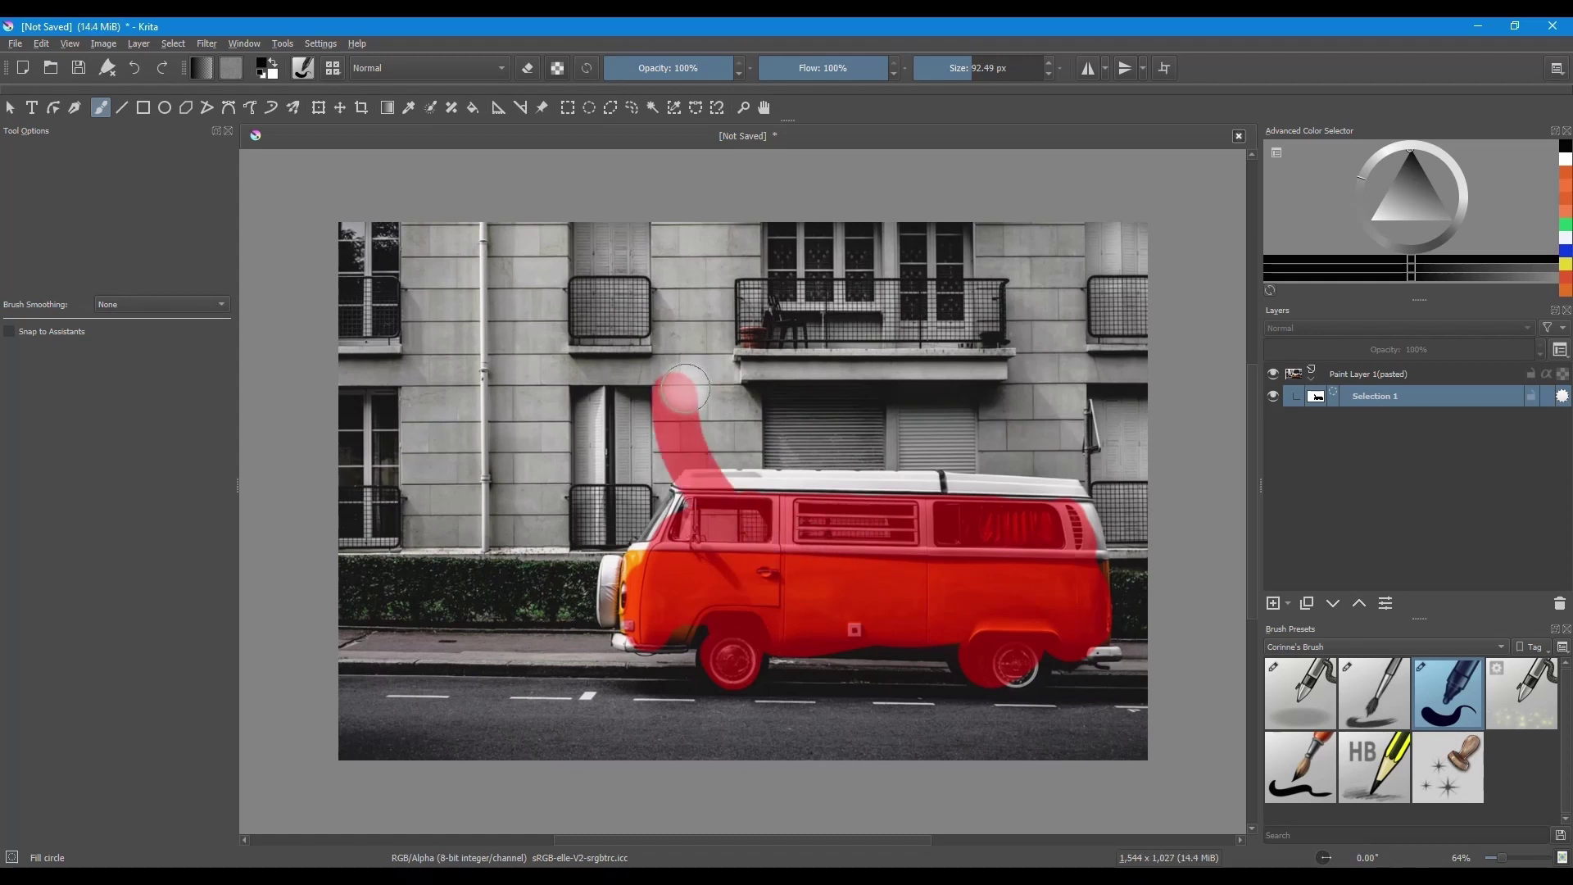
{"action": "key", "text": "x"}
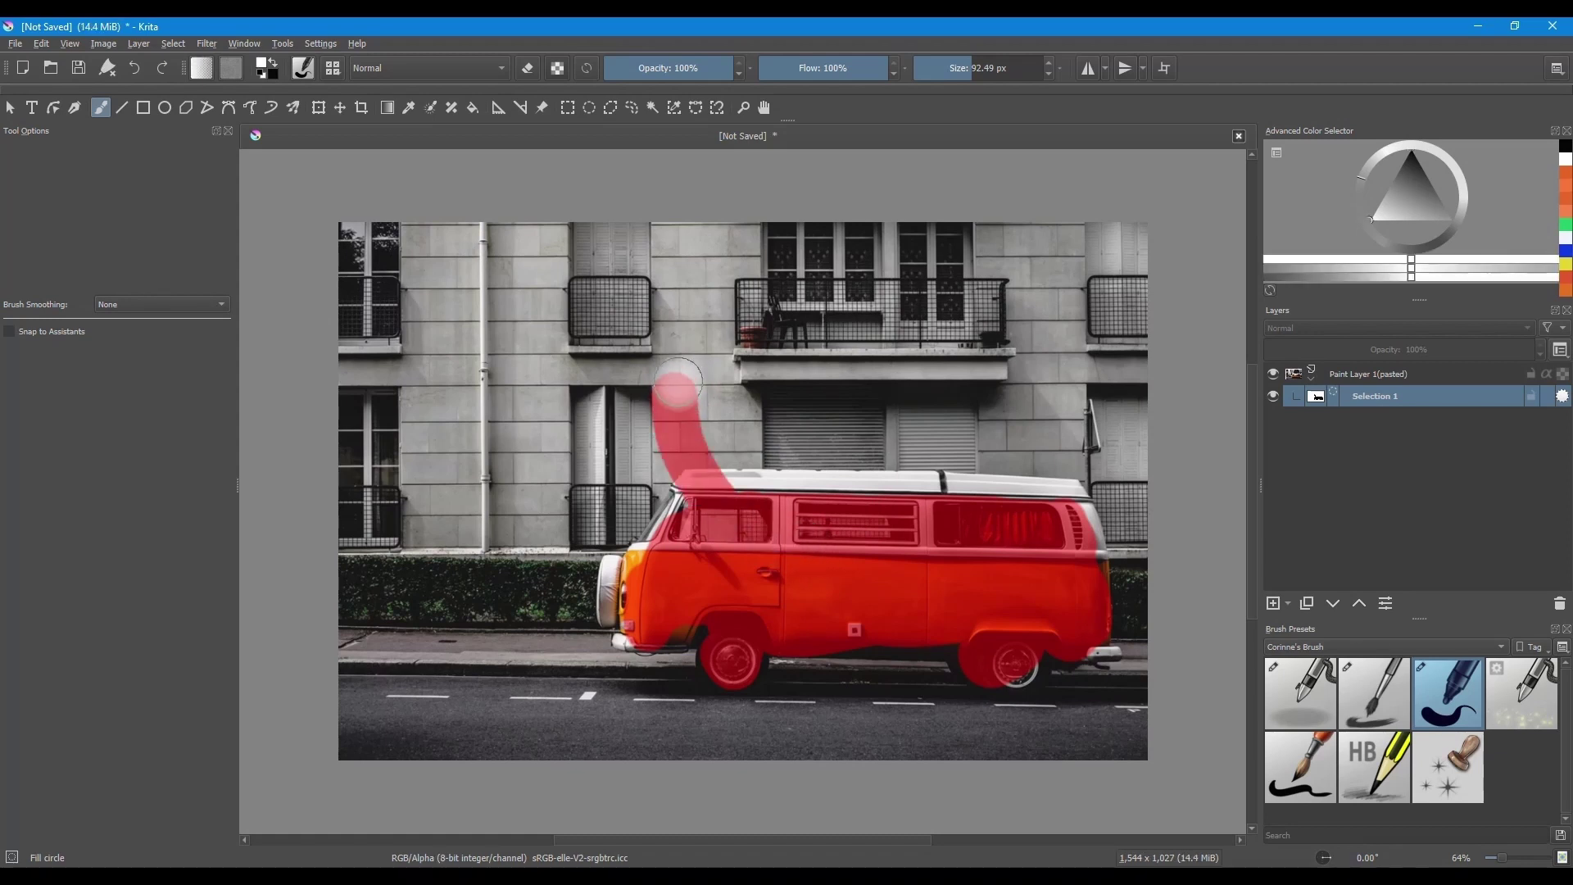
{"action": "mouse_move", "coordinate": [665, 372]}
{"action": "left_mouse_down"}
{"action": "mouse_move", "coordinate": [681, 430]}
{"action": "mouse_move", "coordinate": [658, 433]}
{"action": "mouse_move", "coordinate": [720, 421]}
{"action": "mouse_move", "coordinate": [653, 443]}
{"action": "mouse_move", "coordinate": [747, 424]}
{"action": "mouse_move", "coordinate": [734, 503]}
{"action": "mouse_move", "coordinate": [747, 504]}
{"action": "mouse_move", "coordinate": [697, 440]}
{"action": "mouse_move", "coordinate": [672, 448]}
{"action": "mouse_move", "coordinate": [712, 442]}
{"action": "left_mouse_up"}
{"action": "key", "text": "x"}
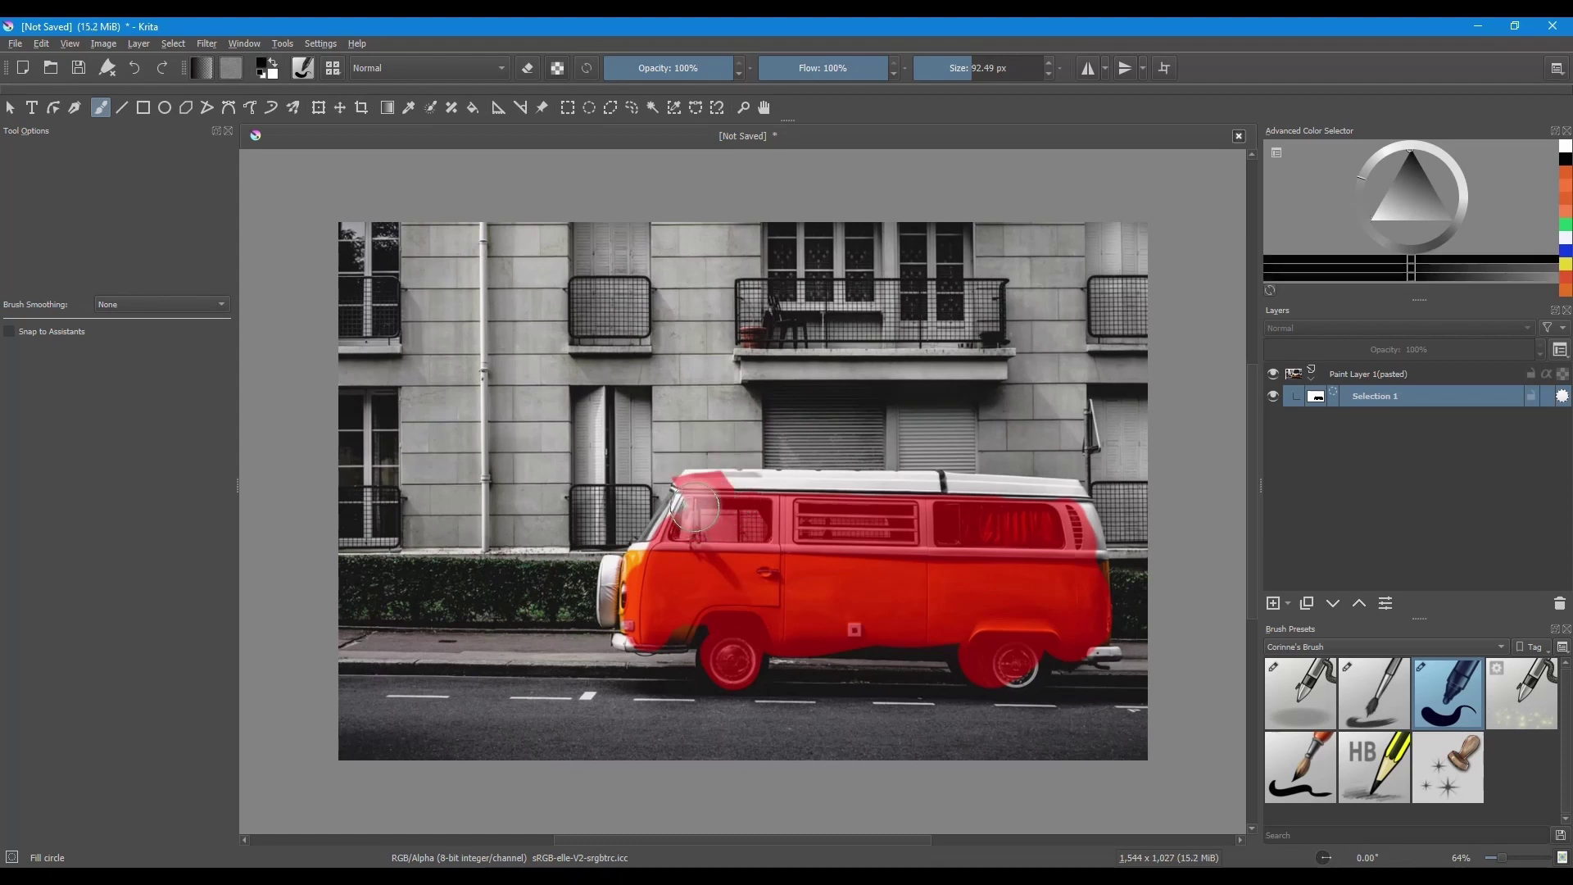
{"action": "mouse_move", "coordinate": [689, 512]}
{"action": "left_mouse_down"}
{"action": "mouse_move", "coordinate": [643, 597]}
{"action": "mouse_move", "coordinate": [629, 577]}
{"action": "left_mouse_up"}
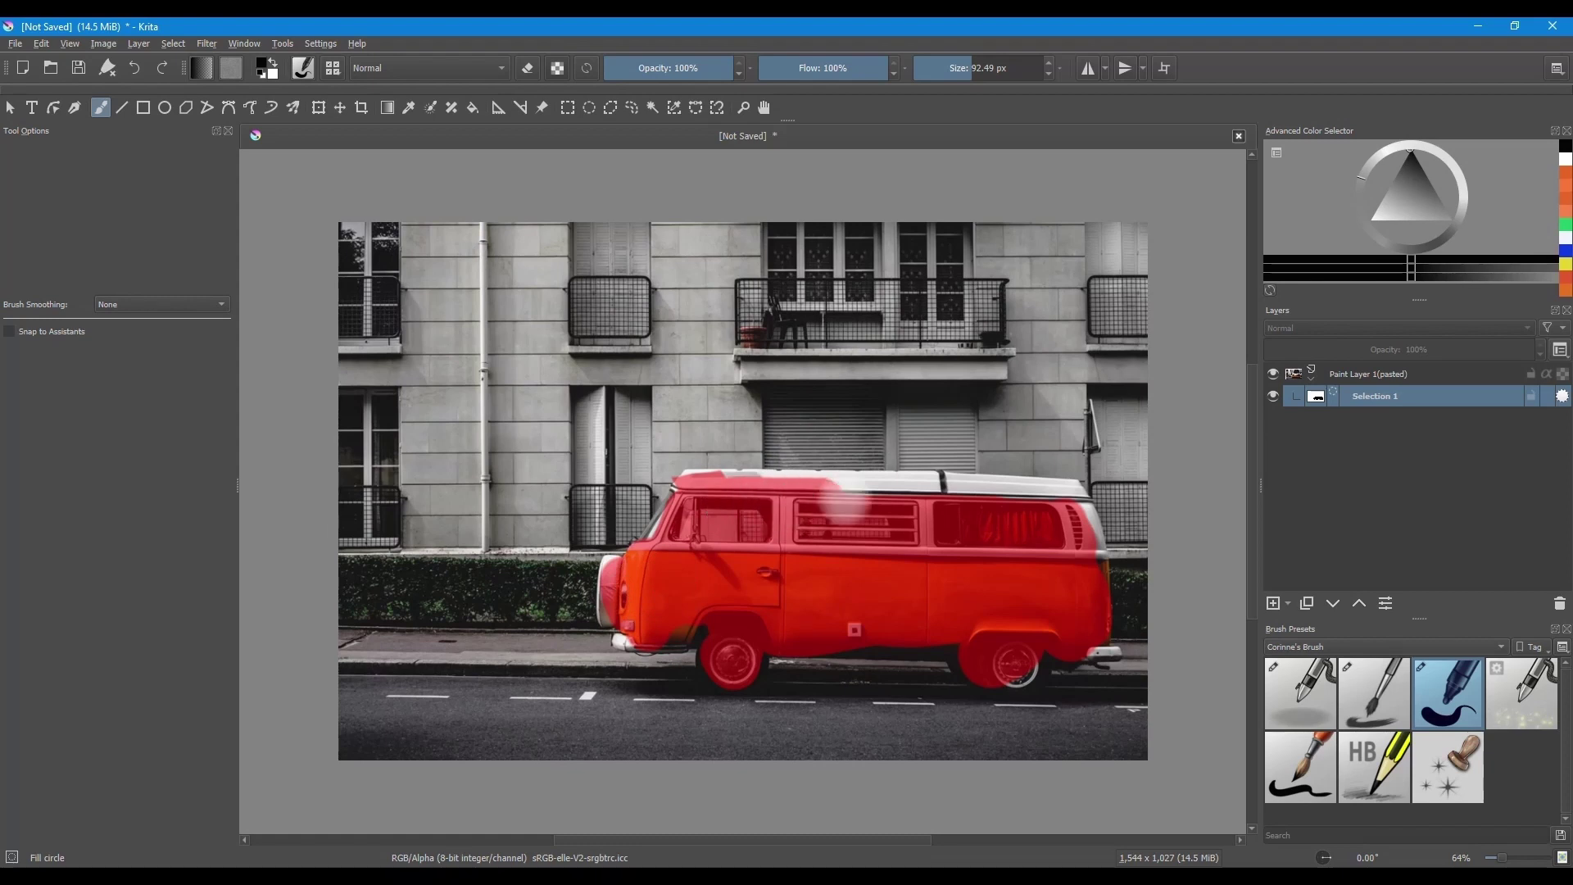
{"action": "mouse_move", "coordinate": [843, 502]}
{"action": "left_mouse_down"}
{"action": "mouse_move", "coordinate": [1054, 507]}
{"action": "mouse_move", "coordinate": [1066, 526]}
{"action": "mouse_move", "coordinate": [1059, 504]}
{"action": "mouse_move", "coordinate": [1080, 608]}
{"action": "mouse_move", "coordinate": [1041, 567]}
{"action": "left_mouse_up"}
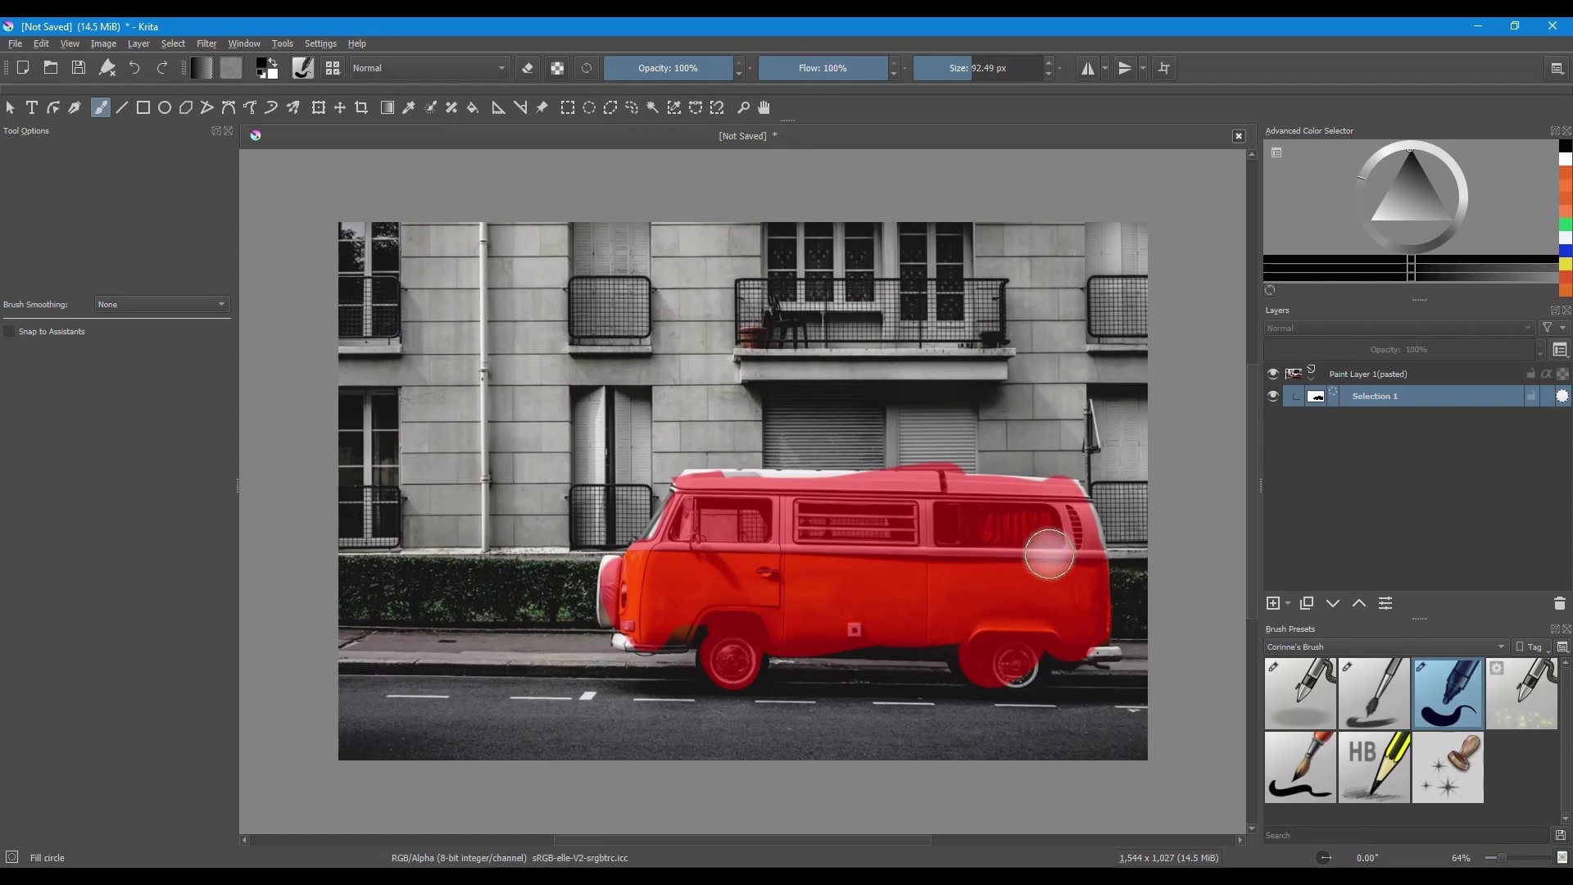
{"action": "key", "text": "4"}
{"action": "key", "text": "4"}
{"action": "key", "text": "4"}
{"action": "key", "text": "4"}
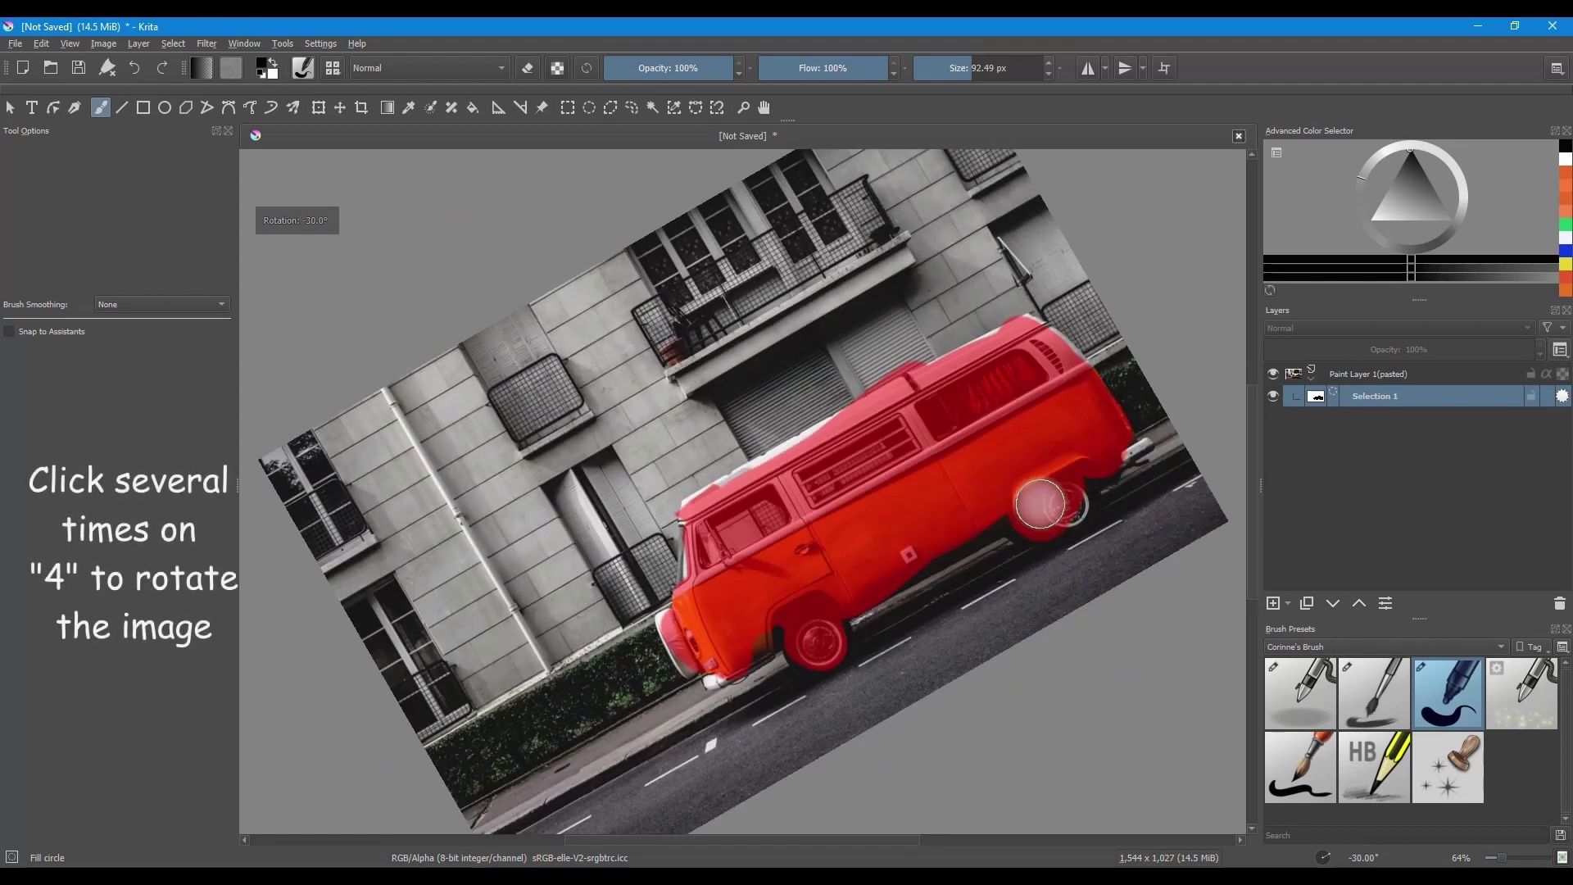
Step: Rotate the view to -90° and mask the van's side window and right edge with a 40 px brush
{"action": "key", "text": "4"}
{"action": "key", "text": "4"}
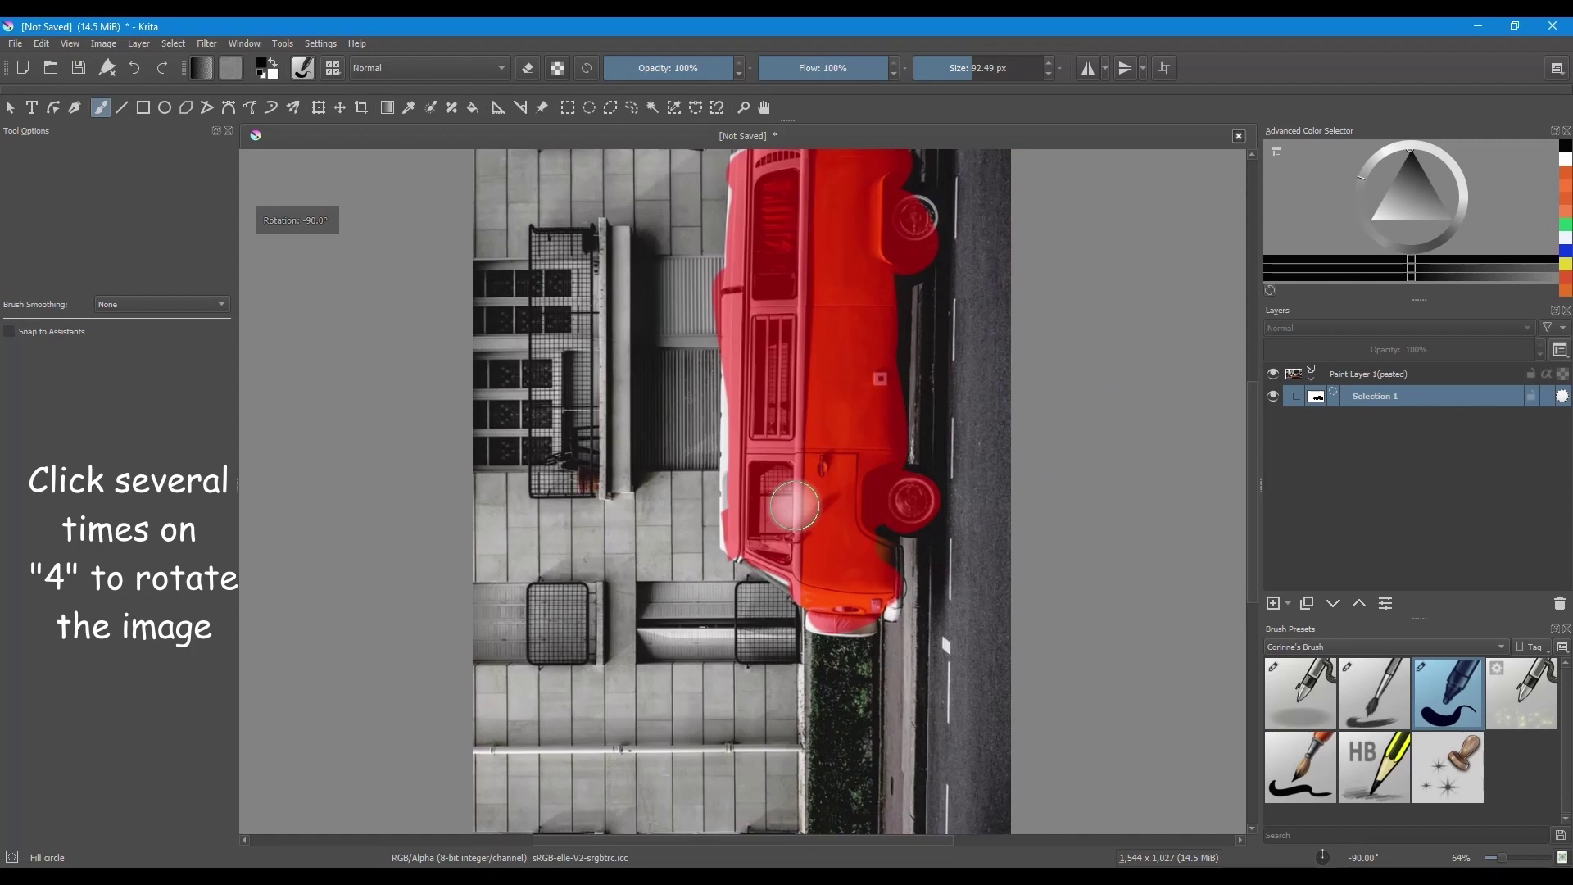
{"action": "mouse_move", "coordinate": [794, 502]}
{"action": "left_mouse_down"}
{"action": "mouse_move", "coordinate": [814, 502]}
{"action": "mouse_move", "coordinate": [794, 467]}
{"action": "mouse_move", "coordinate": [783, 501]}
{"action": "left_mouse_up"}
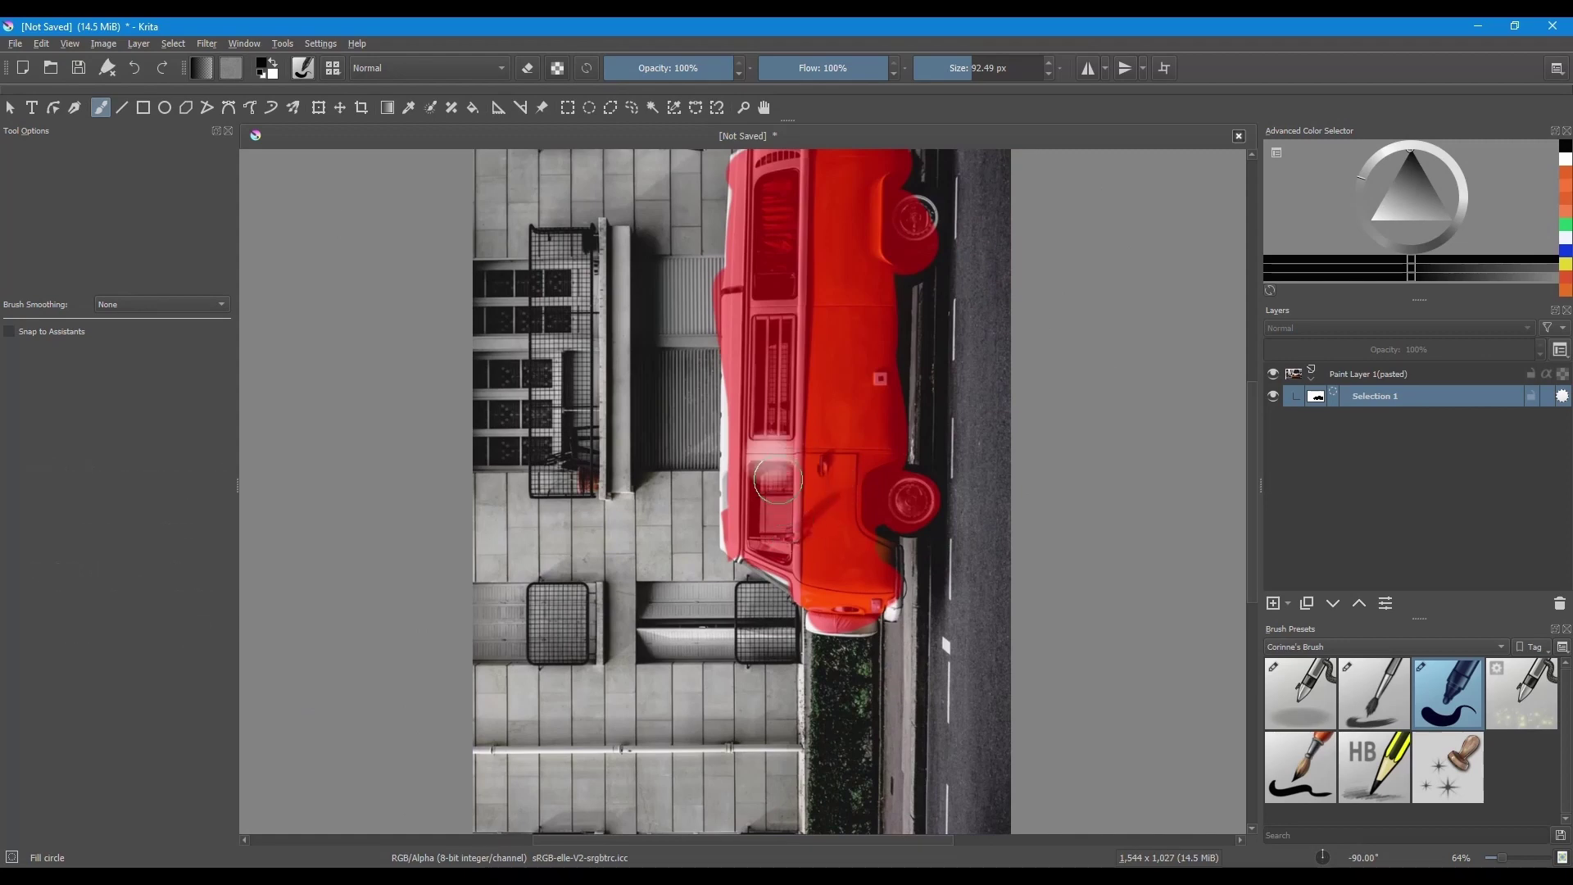
{"action": "left_click", "coordinate": [957, 68]}
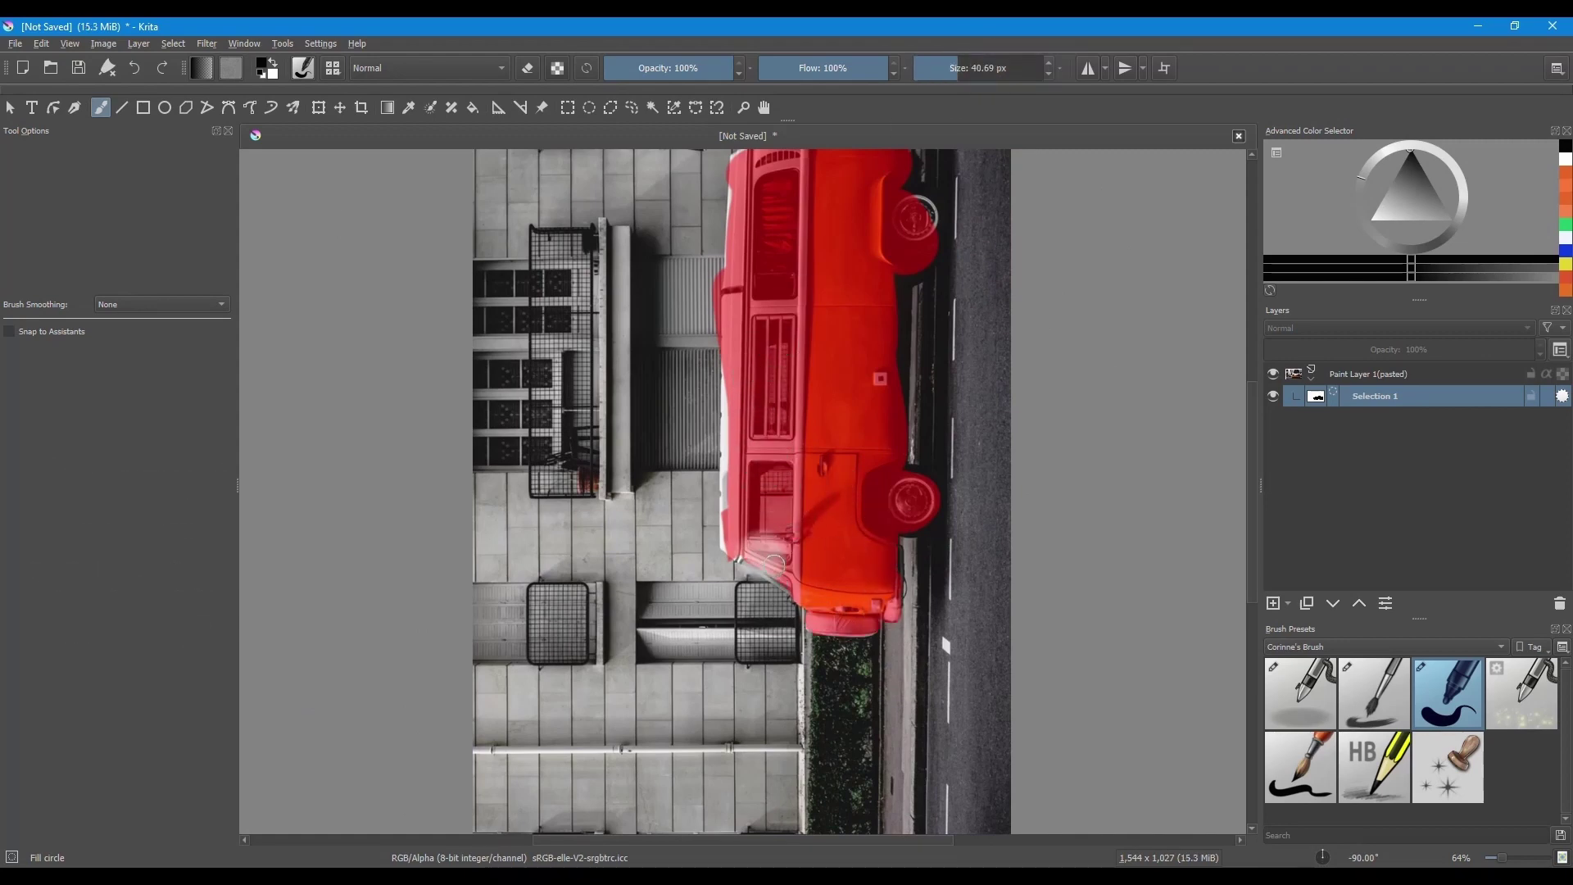
{"action": "left_click_drag", "start_coordinate": [747, 557], "coordinate": [730, 442]}
{"action": "scroll", "coordinate": [729, 443], "scroll_direction": "up", "scroll_amount": 3}
{"action": "mouse_move", "coordinate": [871, 357]}
{"action": "left_mouse_down"}
{"action": "mouse_move", "coordinate": [906, 702]}
{"action": "mouse_move", "coordinate": [884, 791]}
{"action": "left_mouse_up"}
Step: Switch to white with a 4 px brush and erase mask overspill around the van's bumper
{"action": "key", "text": "x"}
{"action": "left_click", "coordinate": [938, 66]}
{"action": "left_click", "coordinate": [933, 67]}
{"action": "scroll", "coordinate": [927, 364], "scroll_direction": "up", "scroll_amount": 6}
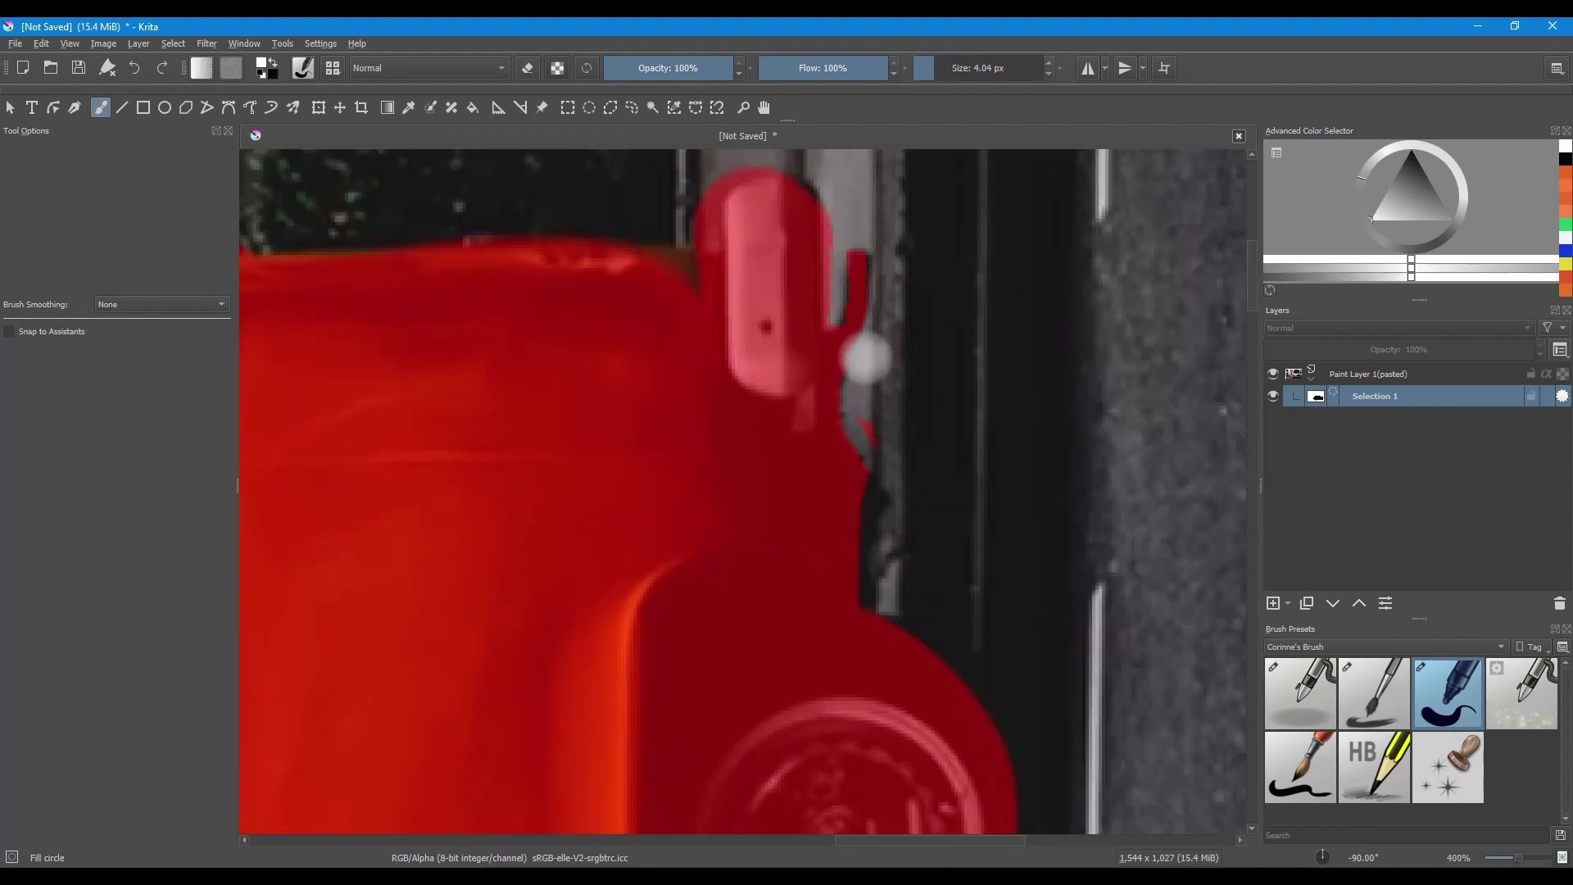
{"action": "key", "text": "x"}
{"action": "key", "text": "x"}
{"action": "scroll", "coordinate": [814, 316], "scroll_direction": "down", "scroll_amount": 5}
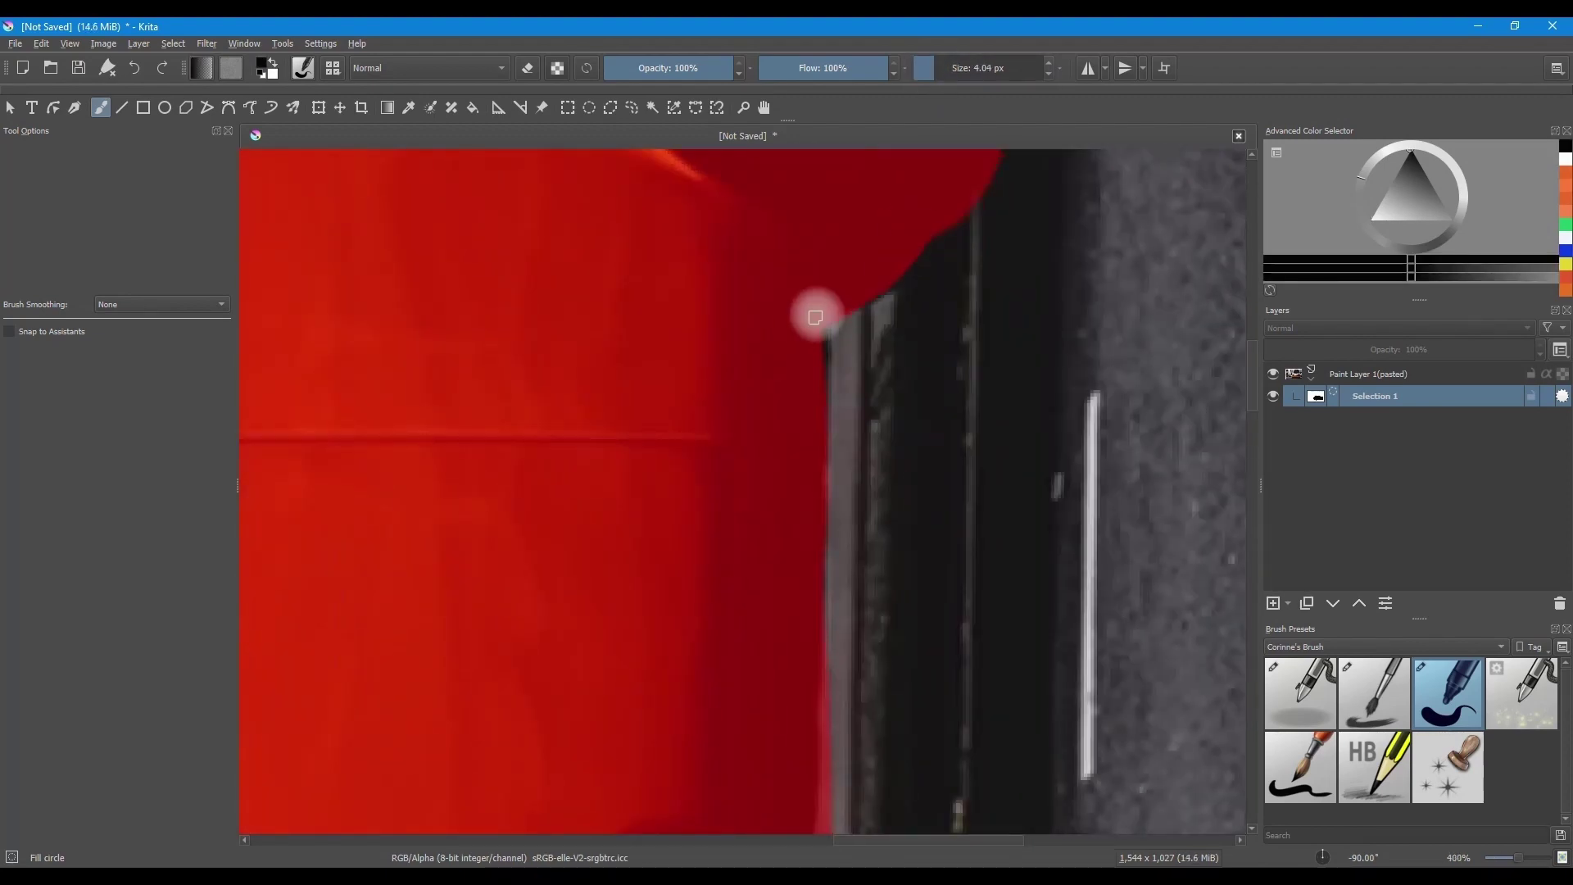
{"action": "scroll", "coordinate": [787, 557], "scroll_direction": "down", "scroll_amount": 4}
{"action": "key", "text": "x"}
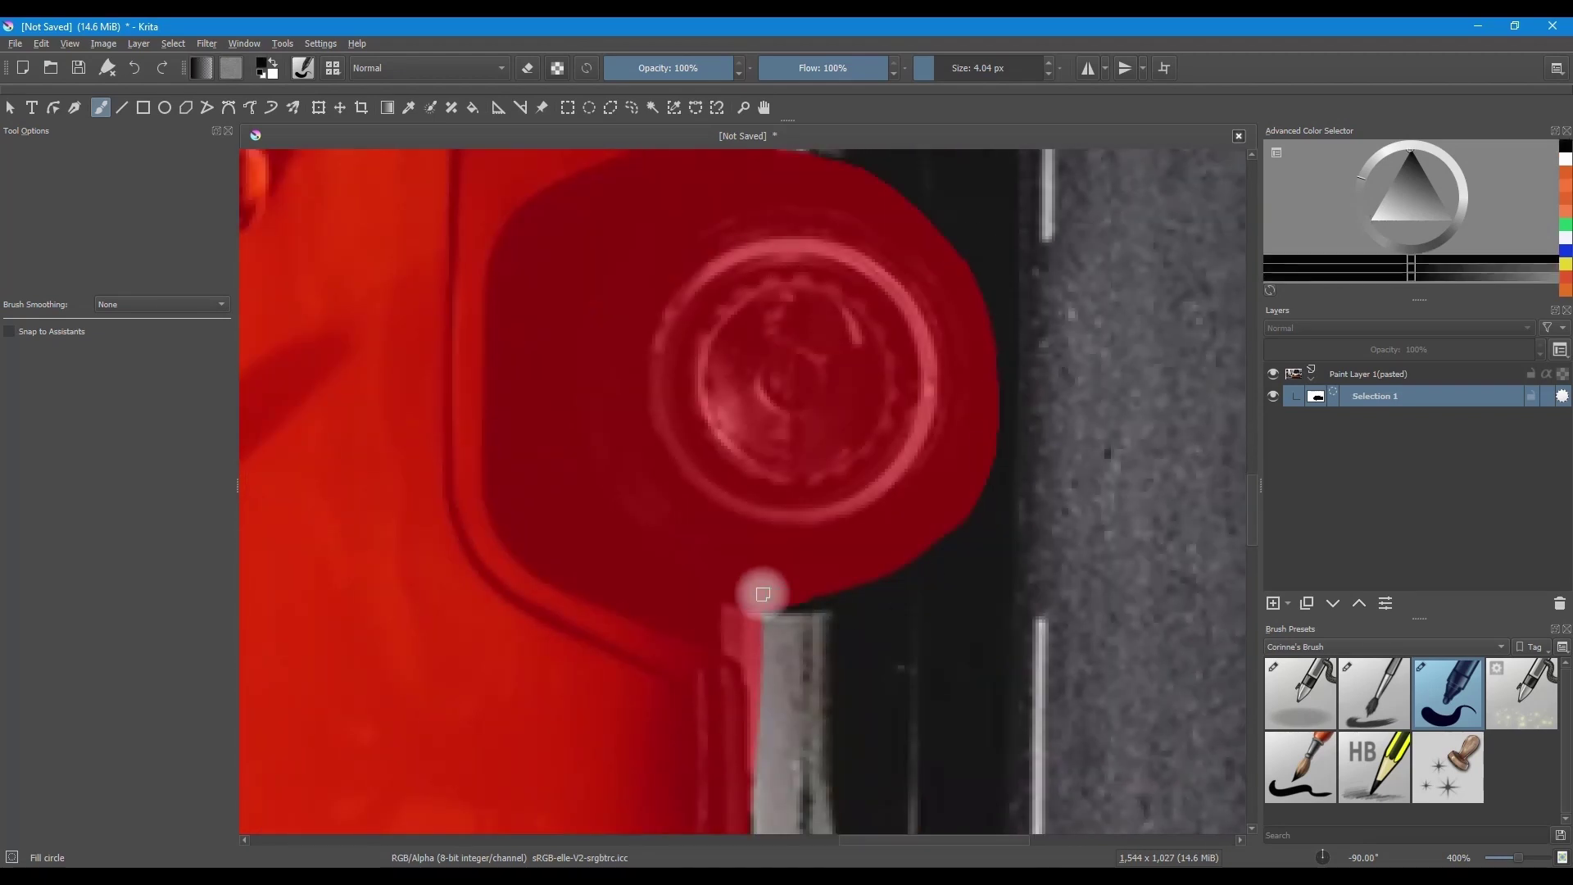
{"action": "key", "text": "x"}
{"action": "scroll", "coordinate": [795, 492], "scroll_direction": "down", "scroll_amount": 2}
Step: Touch up the mask around the van's window, then reset the view to show the whole image
{"action": "key", "text": "x"}
{"action": "scroll", "coordinate": [899, 467], "scroll_direction": "down", "scroll_amount": 5}
{"action": "scroll", "coordinate": [843, 562], "scroll_direction": "up", "scroll_amount": 1}
{"action": "key", "text": "x"}
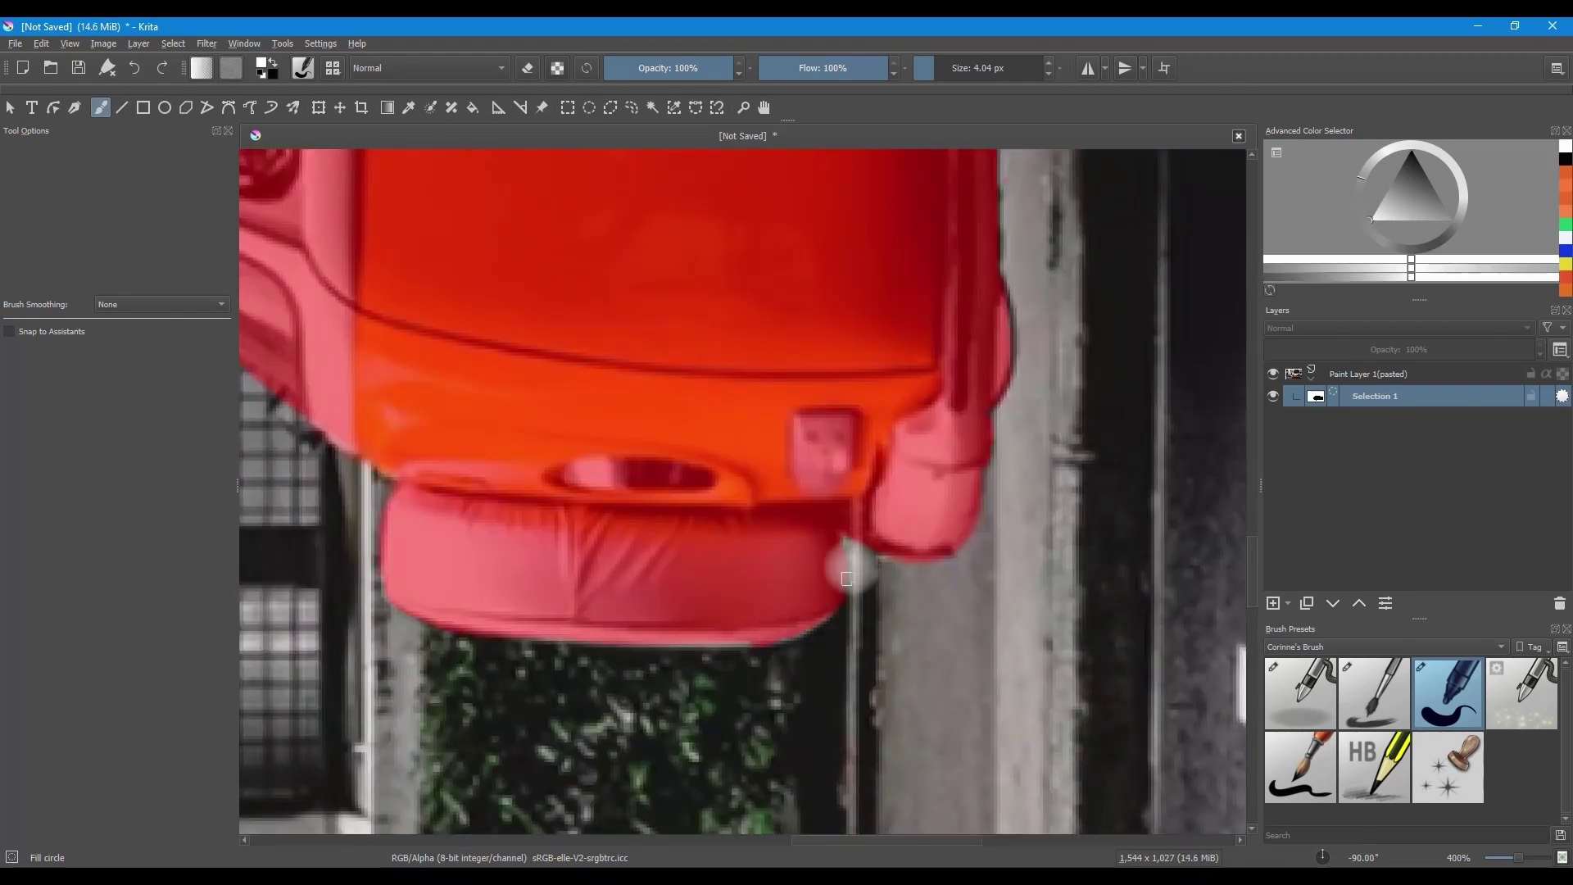
{"action": "key", "text": "x"}
{"action": "scroll", "coordinate": [590, 573], "scroll_direction": "up", "scroll_amount": 5}
{"action": "key", "text": "x"}
{"action": "scroll", "coordinate": [574, 598], "scroll_direction": "down", "scroll_amount": 5}
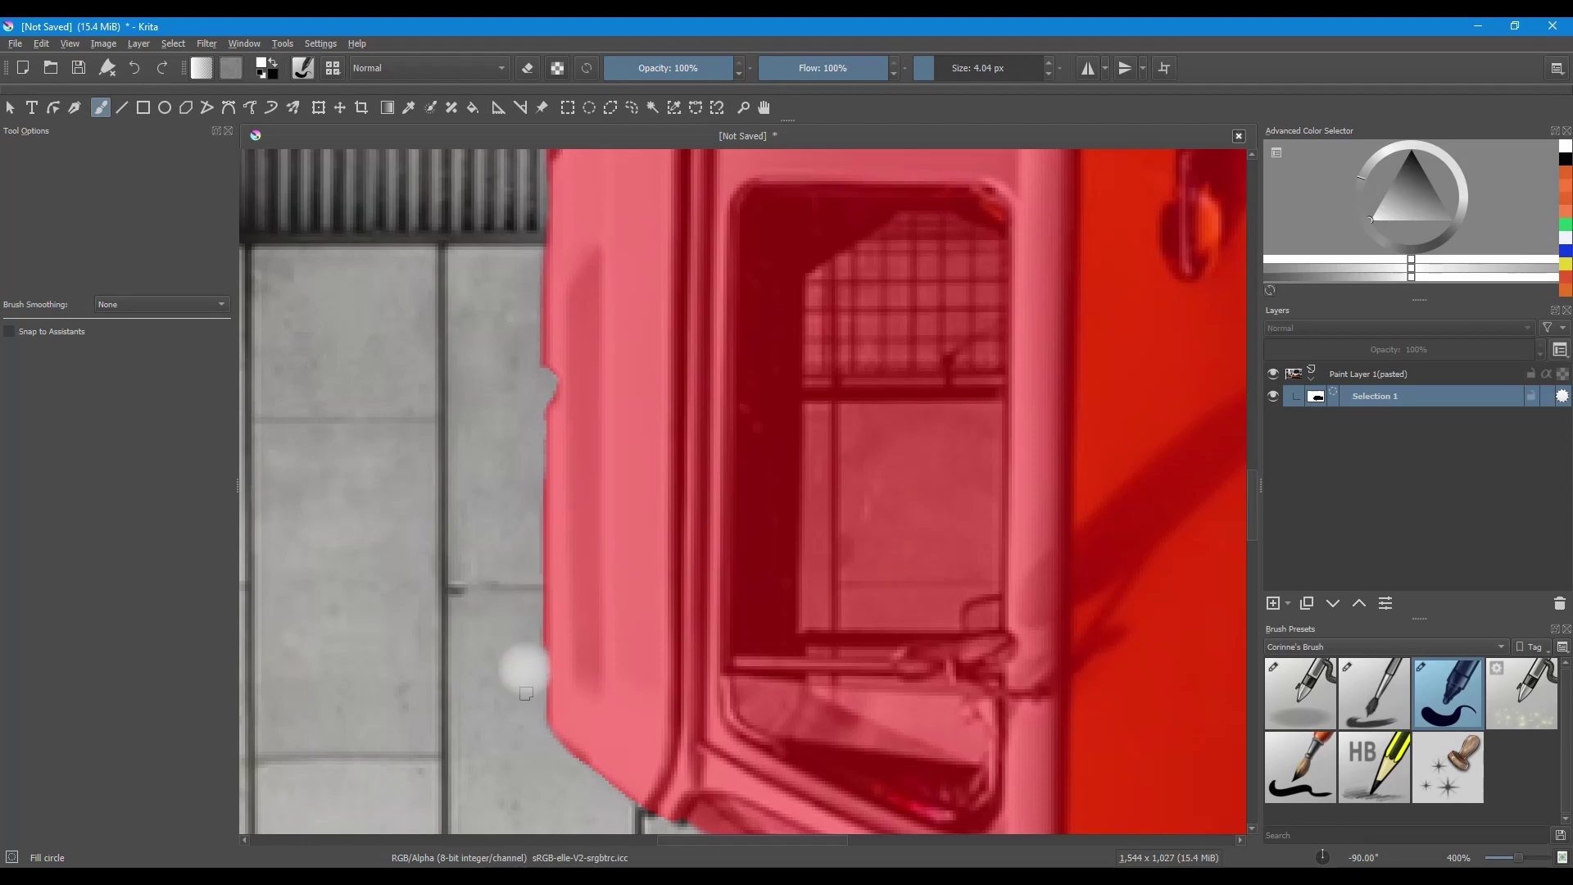
{"action": "scroll", "coordinate": [541, 598], "scroll_direction": "up", "scroll_amount": 3}
{"action": "scroll", "coordinate": [582, 491], "scroll_direction": "up", "scroll_amount": 3}
{"action": "key", "text": "x"}
{"action": "key", "text": "5"}
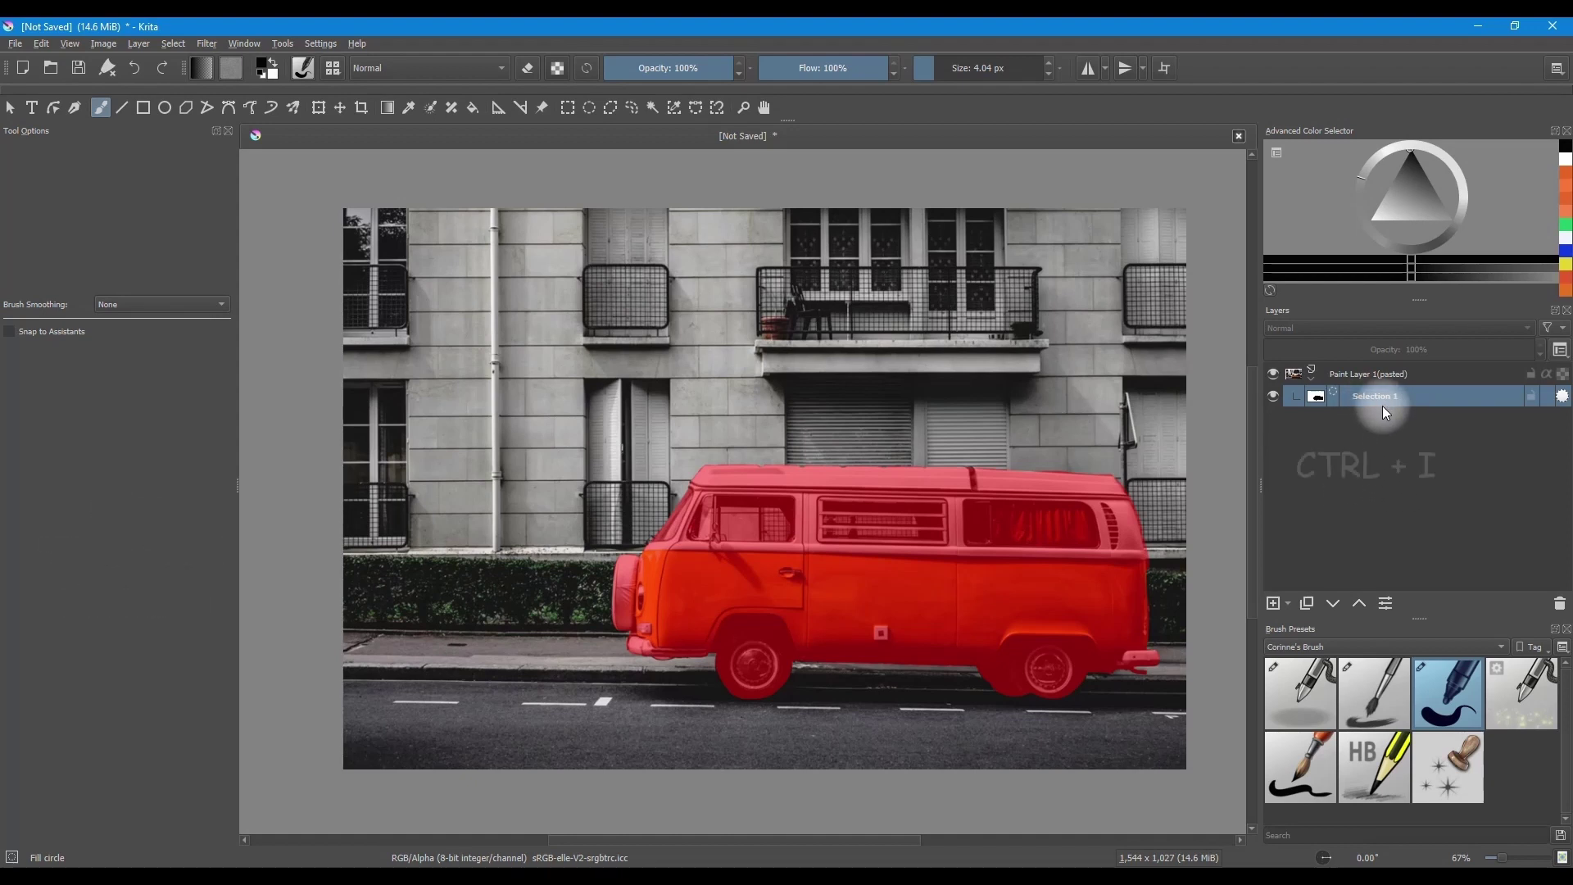
Step: Invert the mask, convert it to a transparency mask, and merge it into the van layer
{"action": "key", "text": "ctrl+i"}
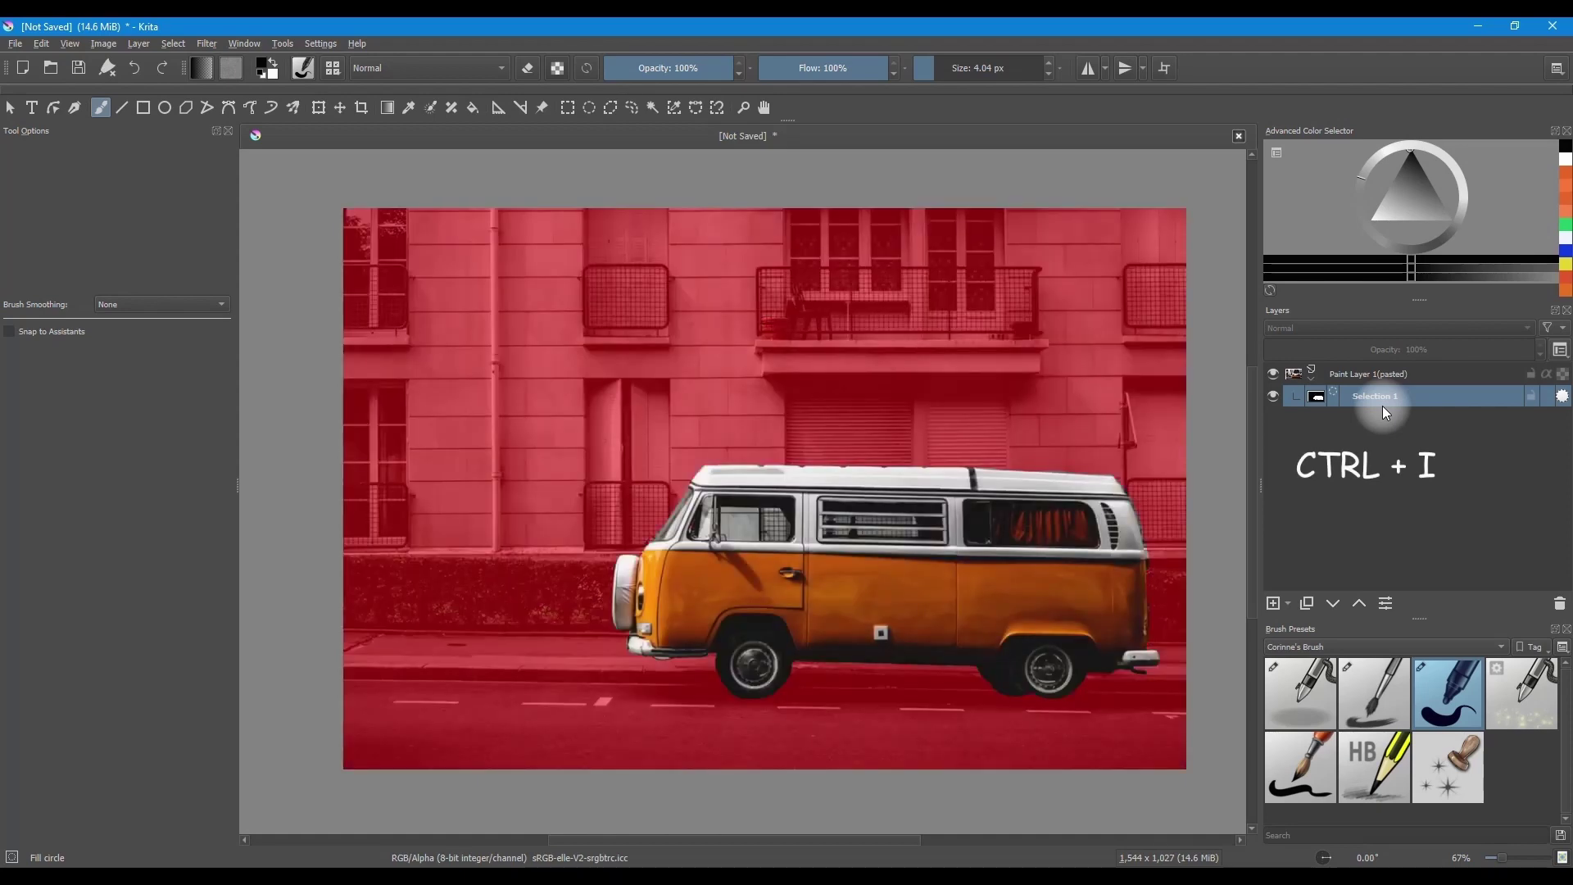
{"action": "right_click", "coordinate": [1365, 397]}
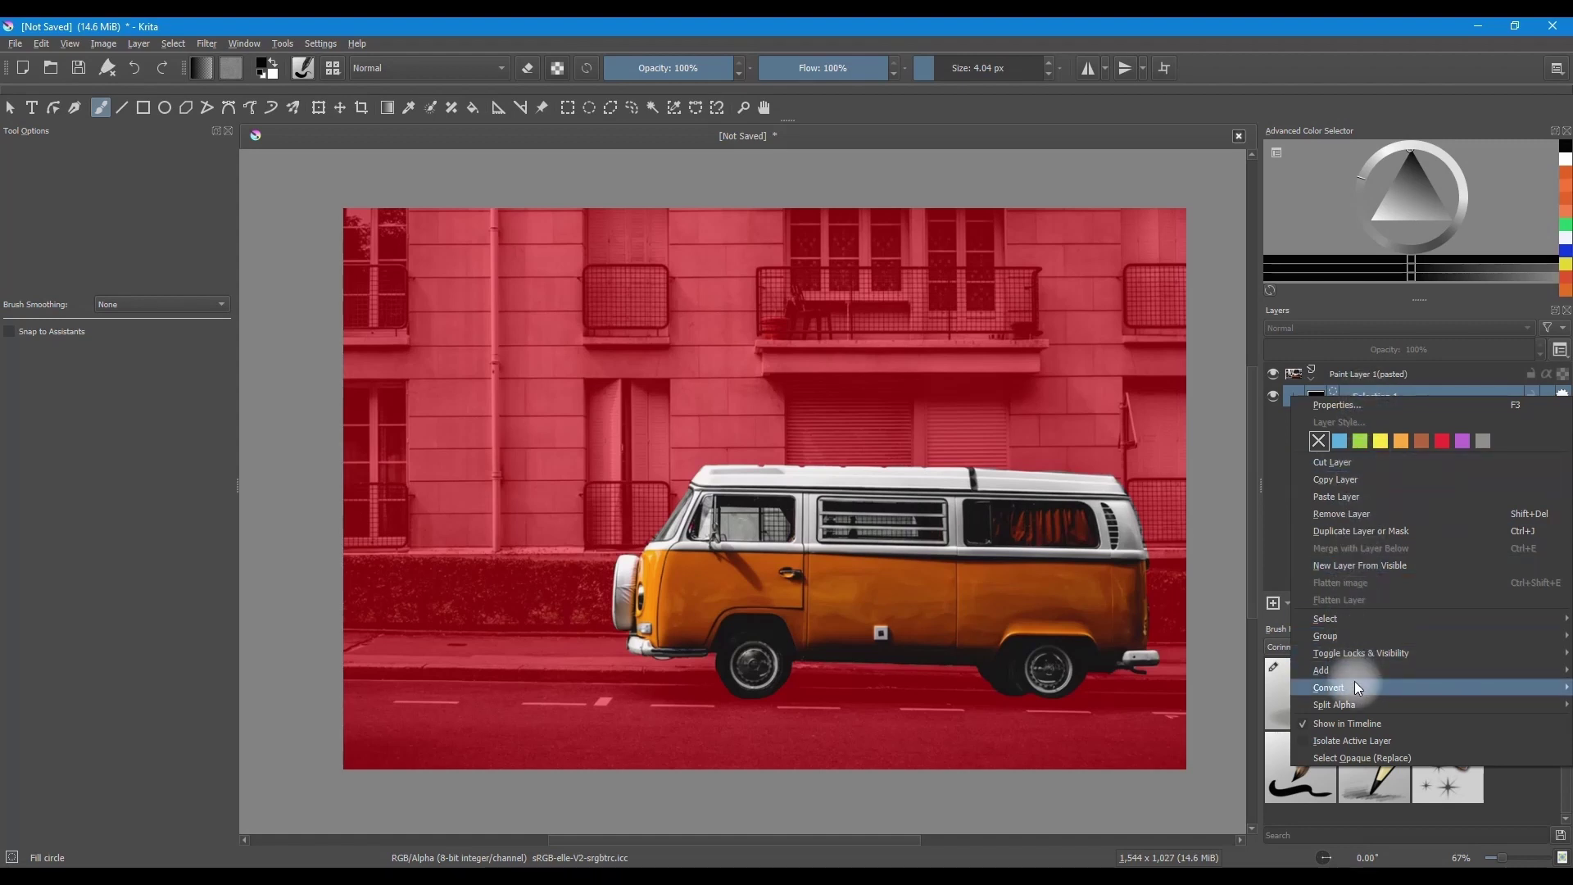
{"action": "mouse_move", "coordinate": [1356, 690]}
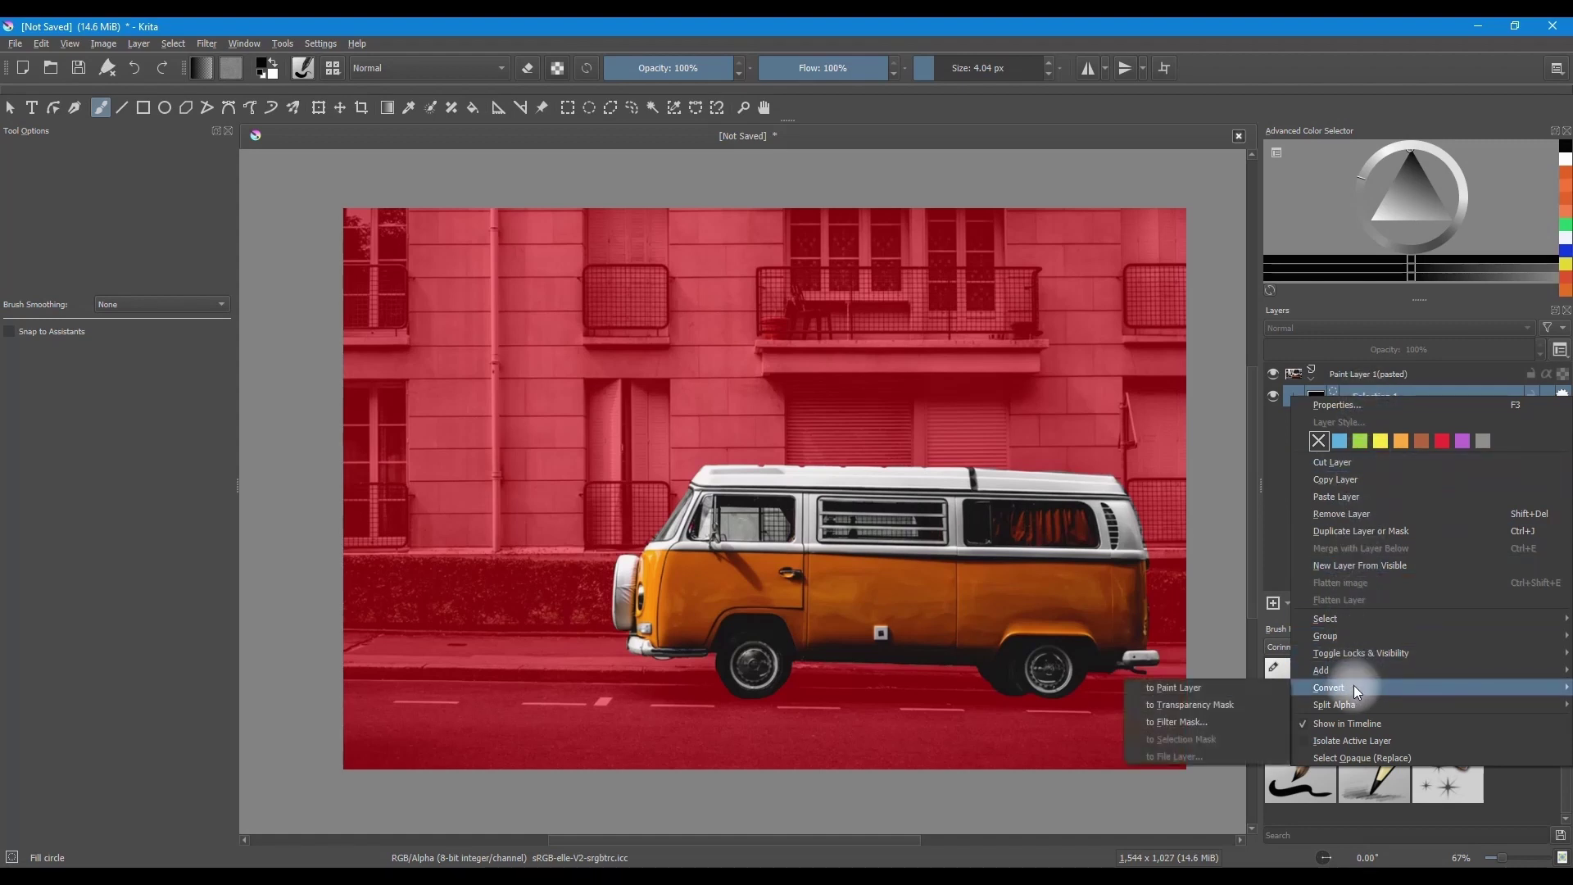
{"action": "left_click", "coordinate": [1224, 706]}
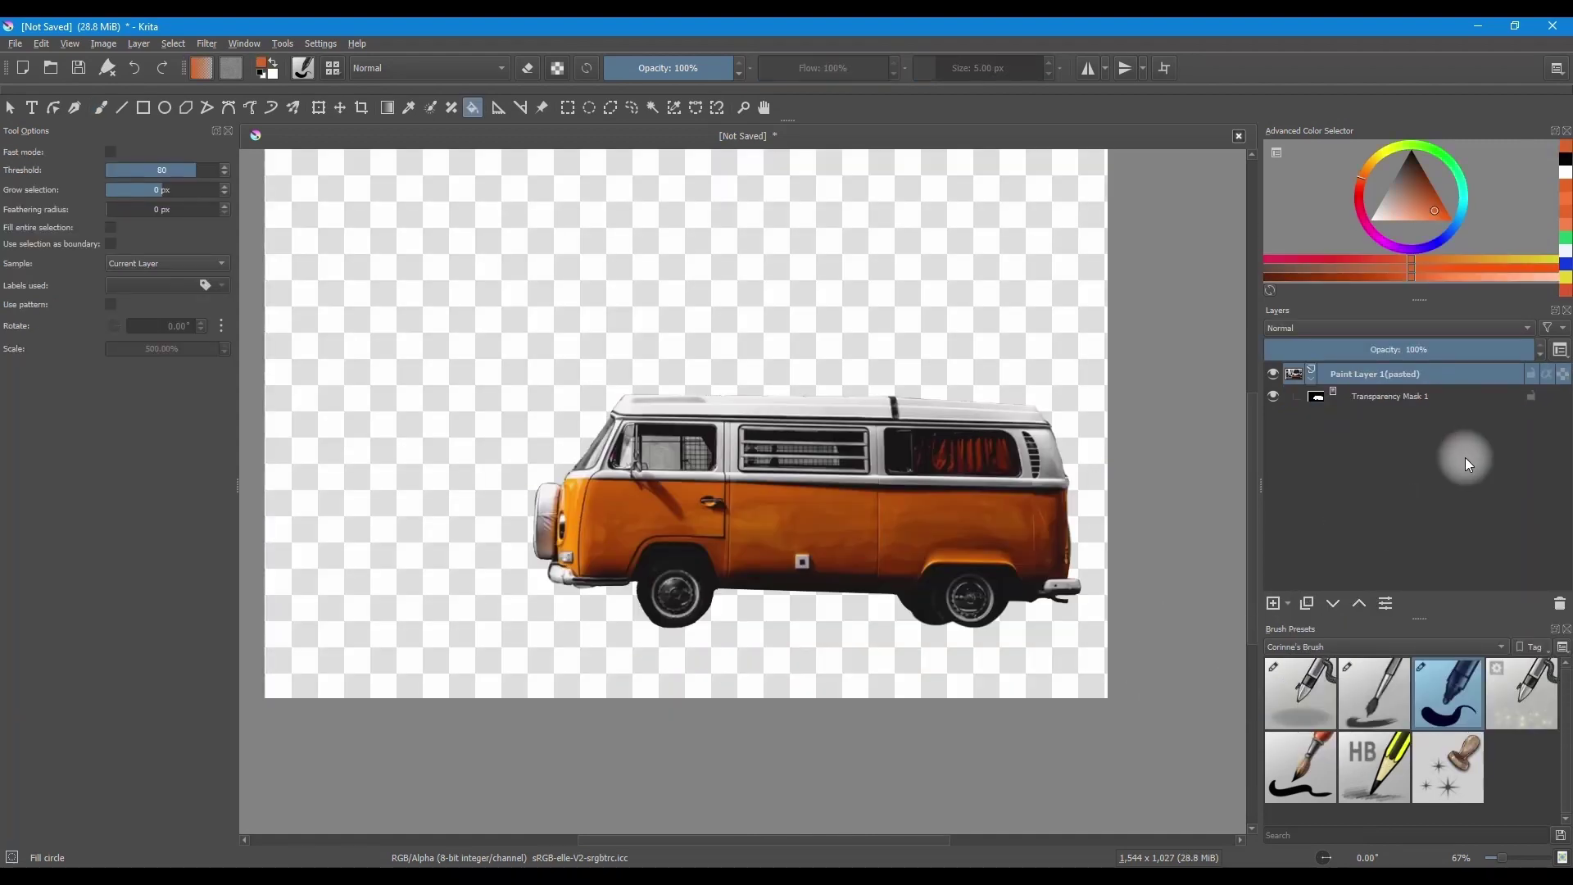
{"action": "key", "text": "ctrl+shift+e"}
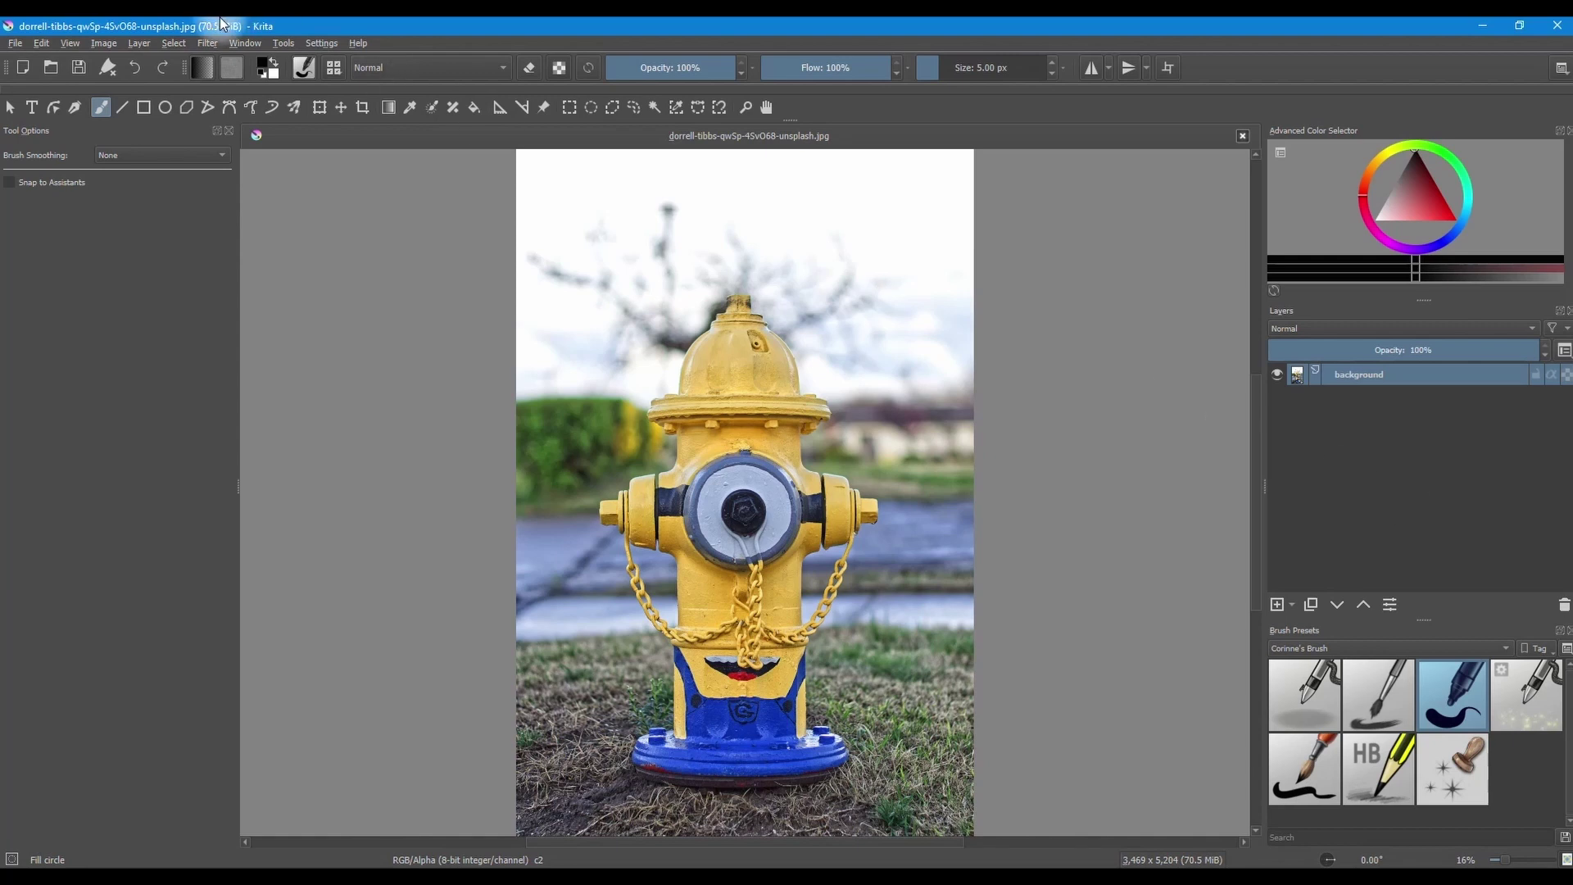
Step: Run G'MIC-Qt's Contours > Extract Foreground [Interactive] filter at Very High (Even Slower) view resolution
{"action": "left_click", "coordinate": [207, 42]}
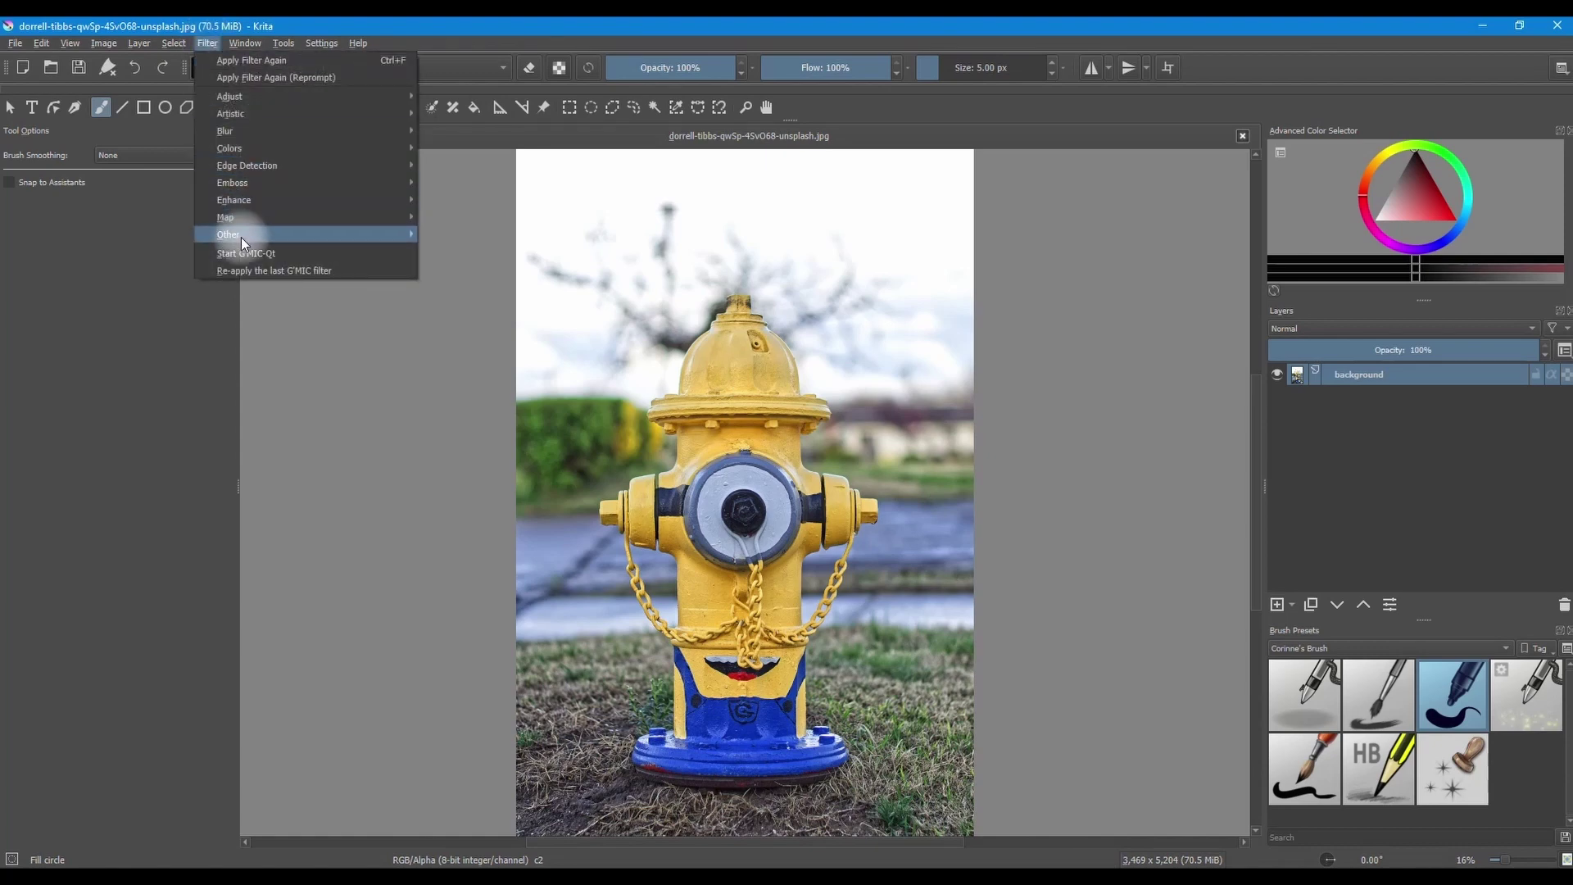
{"action": "left_click", "coordinate": [274, 254]}
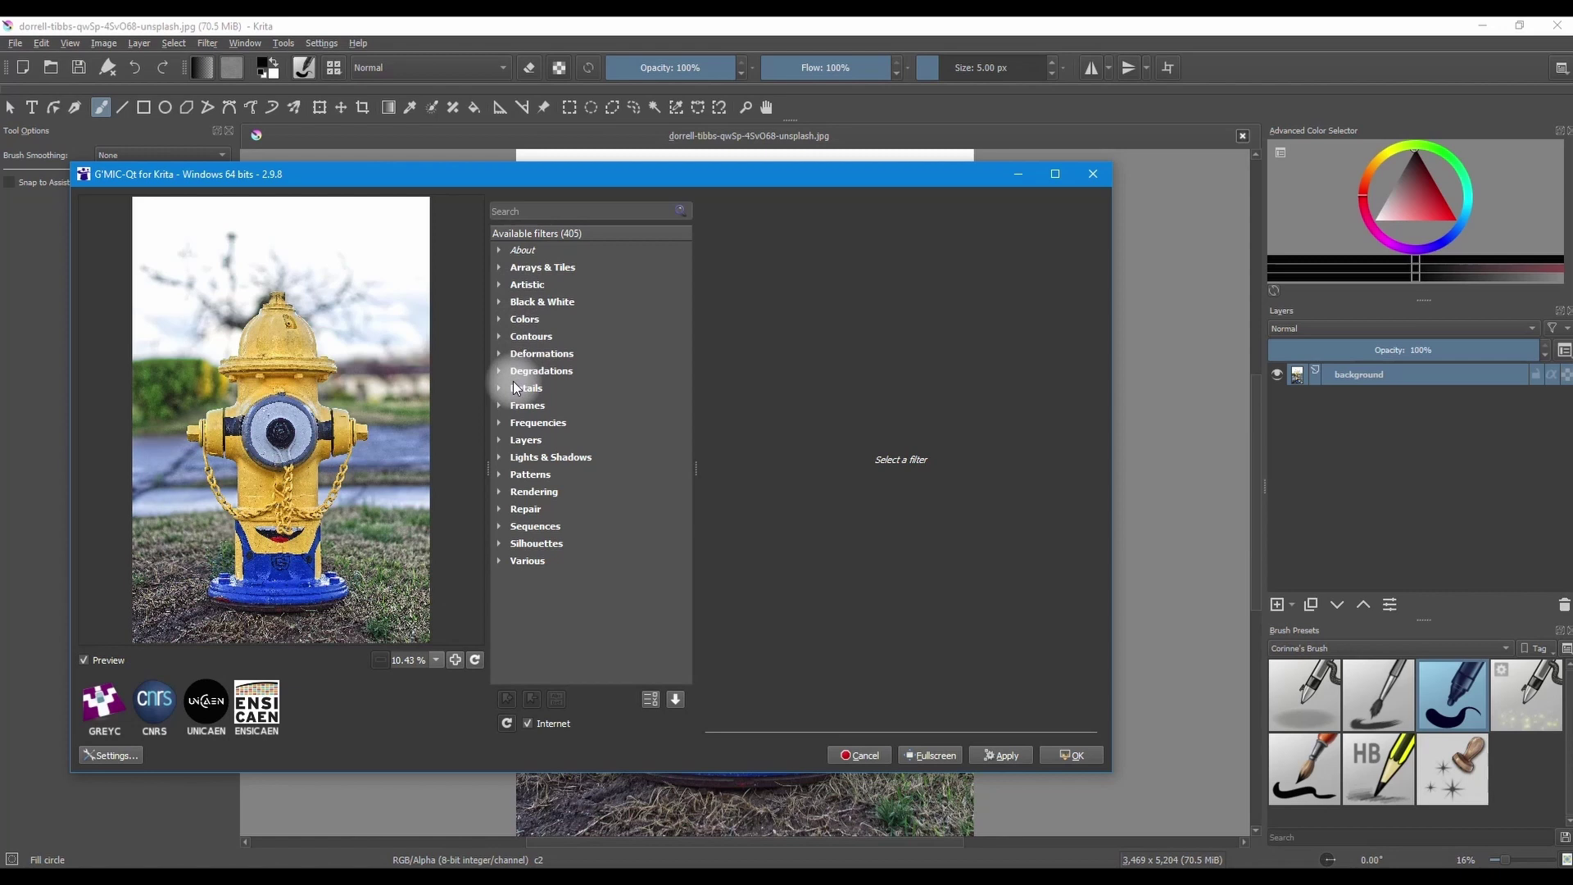
{"action": "left_click", "coordinate": [501, 341]}
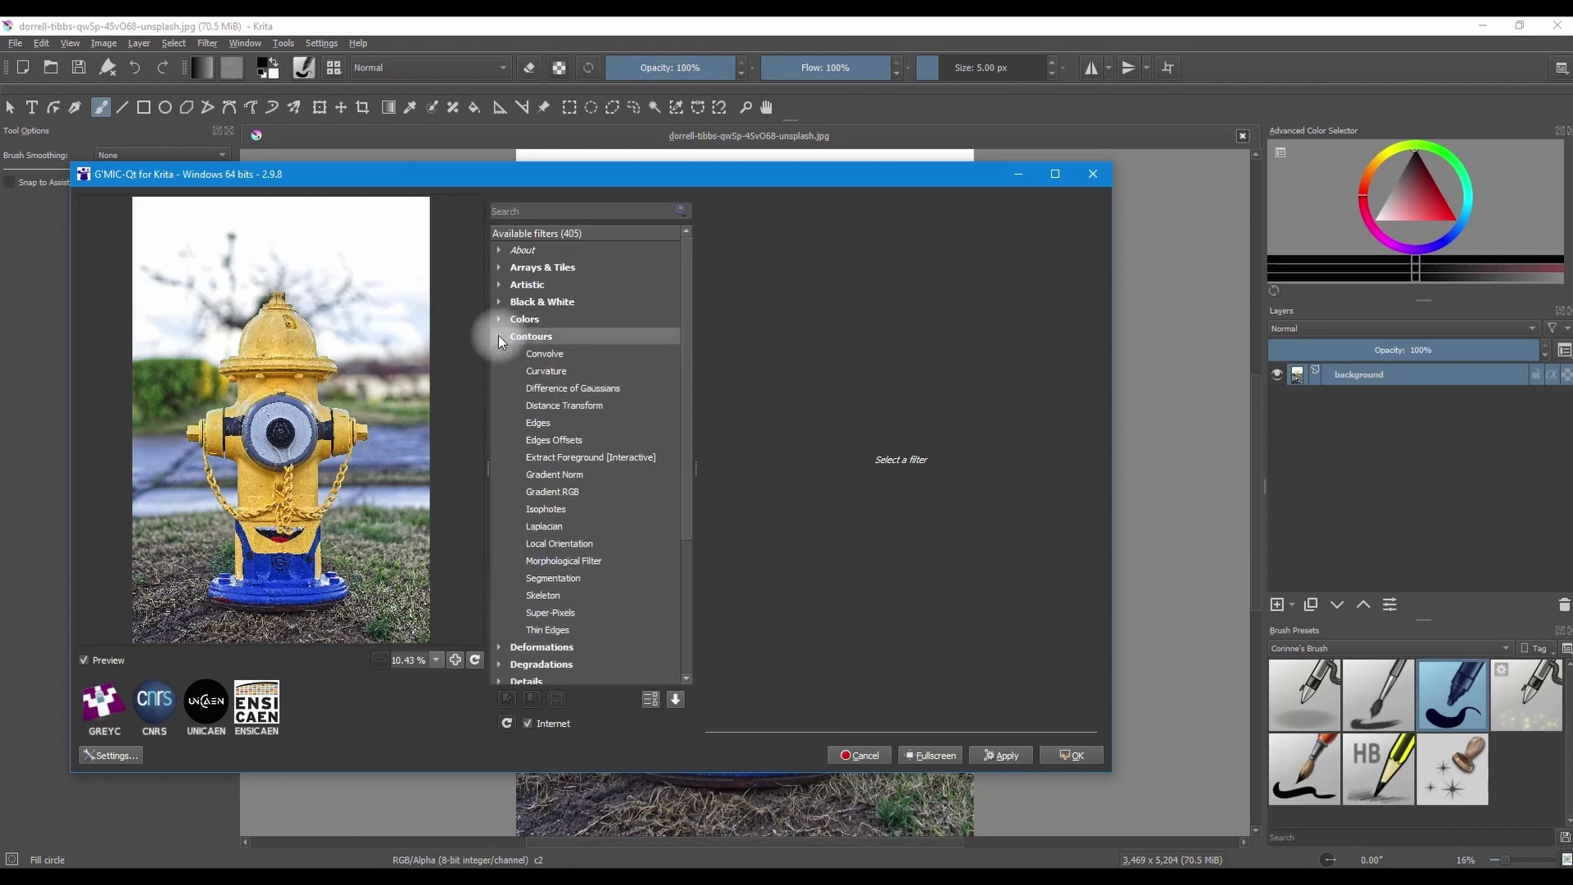
{"action": "left_click", "coordinate": [550, 460]}
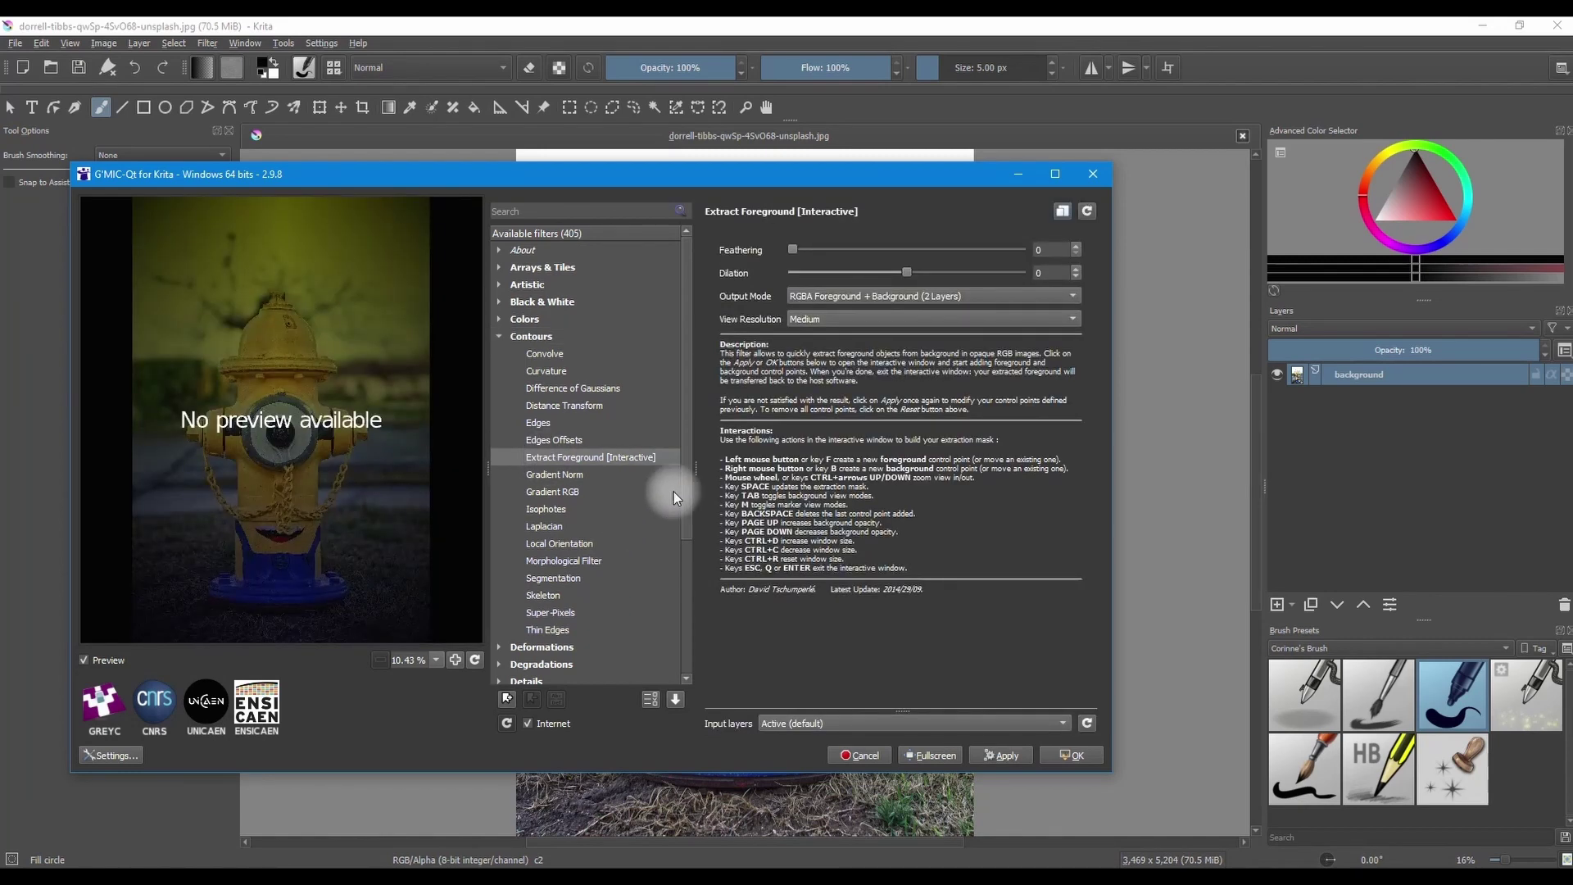
{"action": "left_click", "coordinate": [1065, 318]}
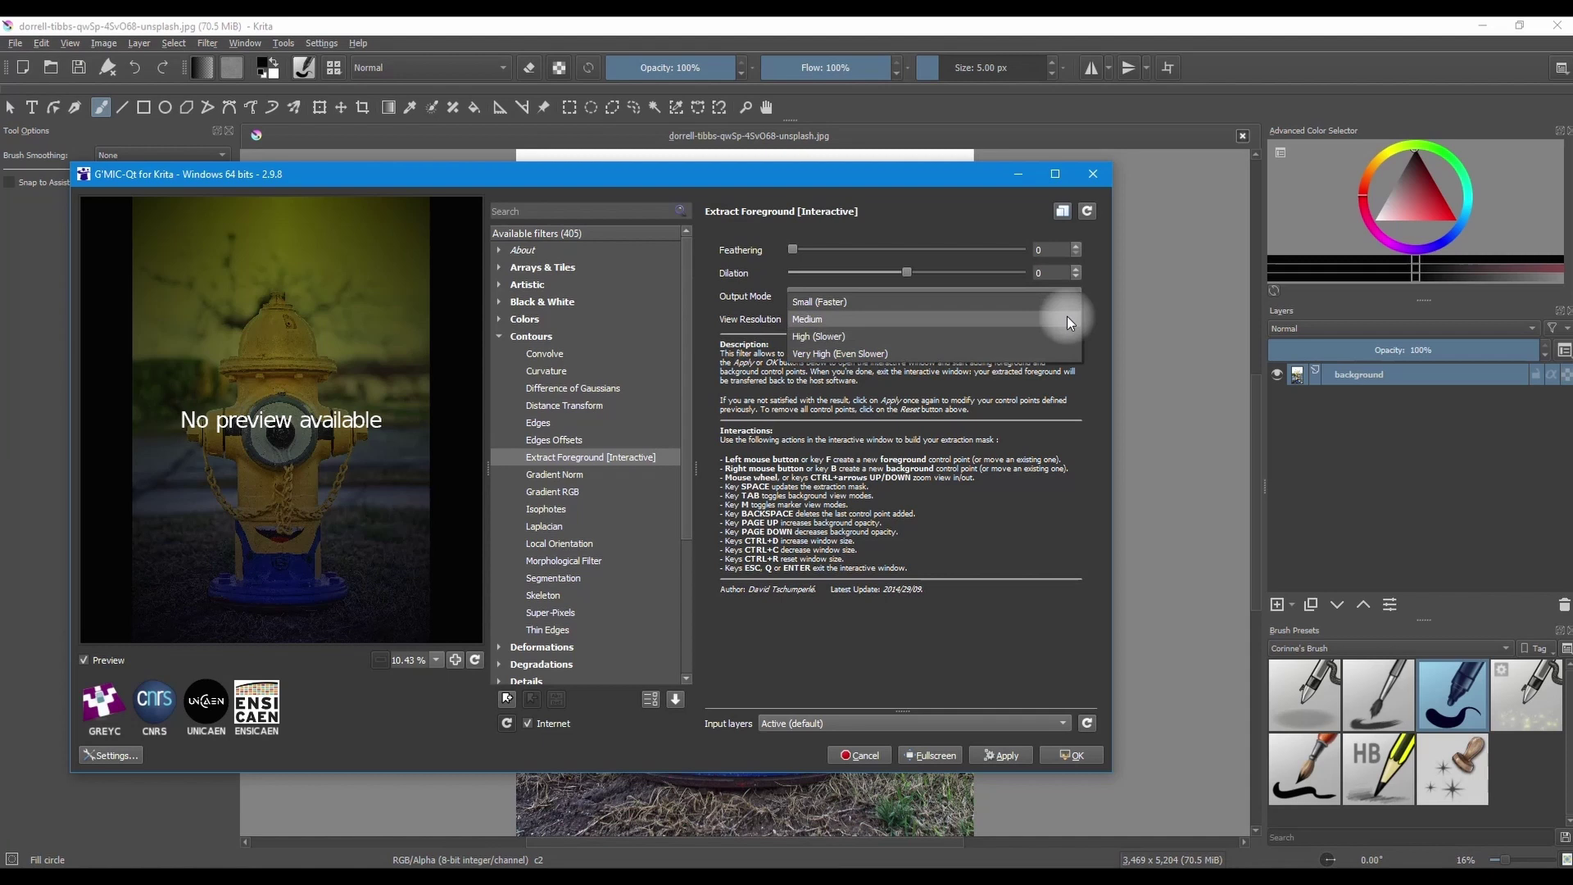
{"action": "left_click", "coordinate": [827, 355]}
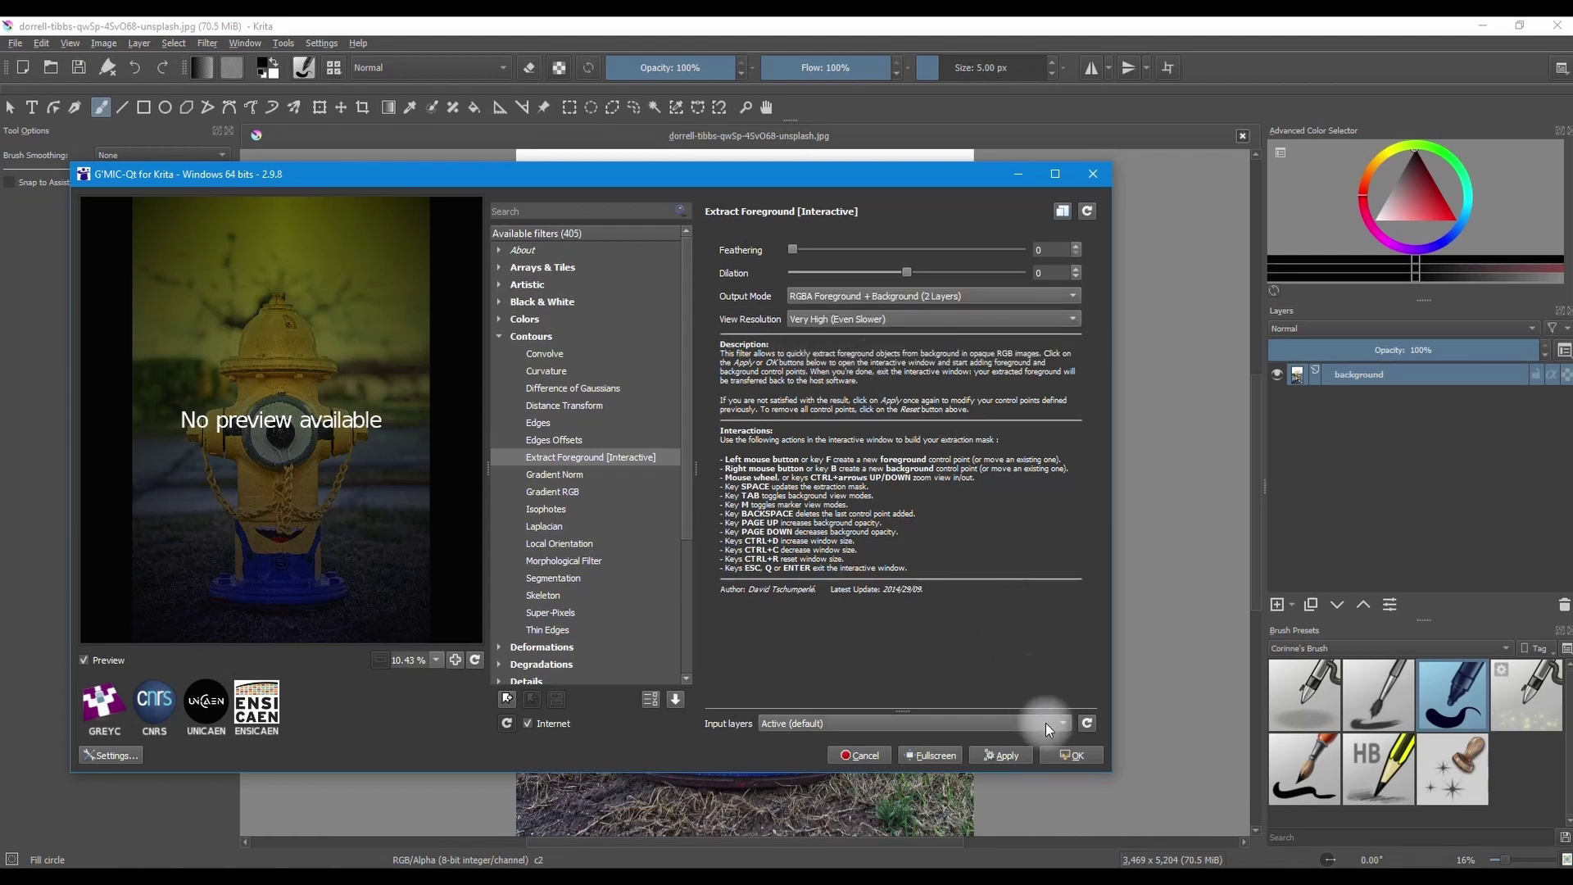
{"action": "left_click", "coordinate": [1069, 756]}
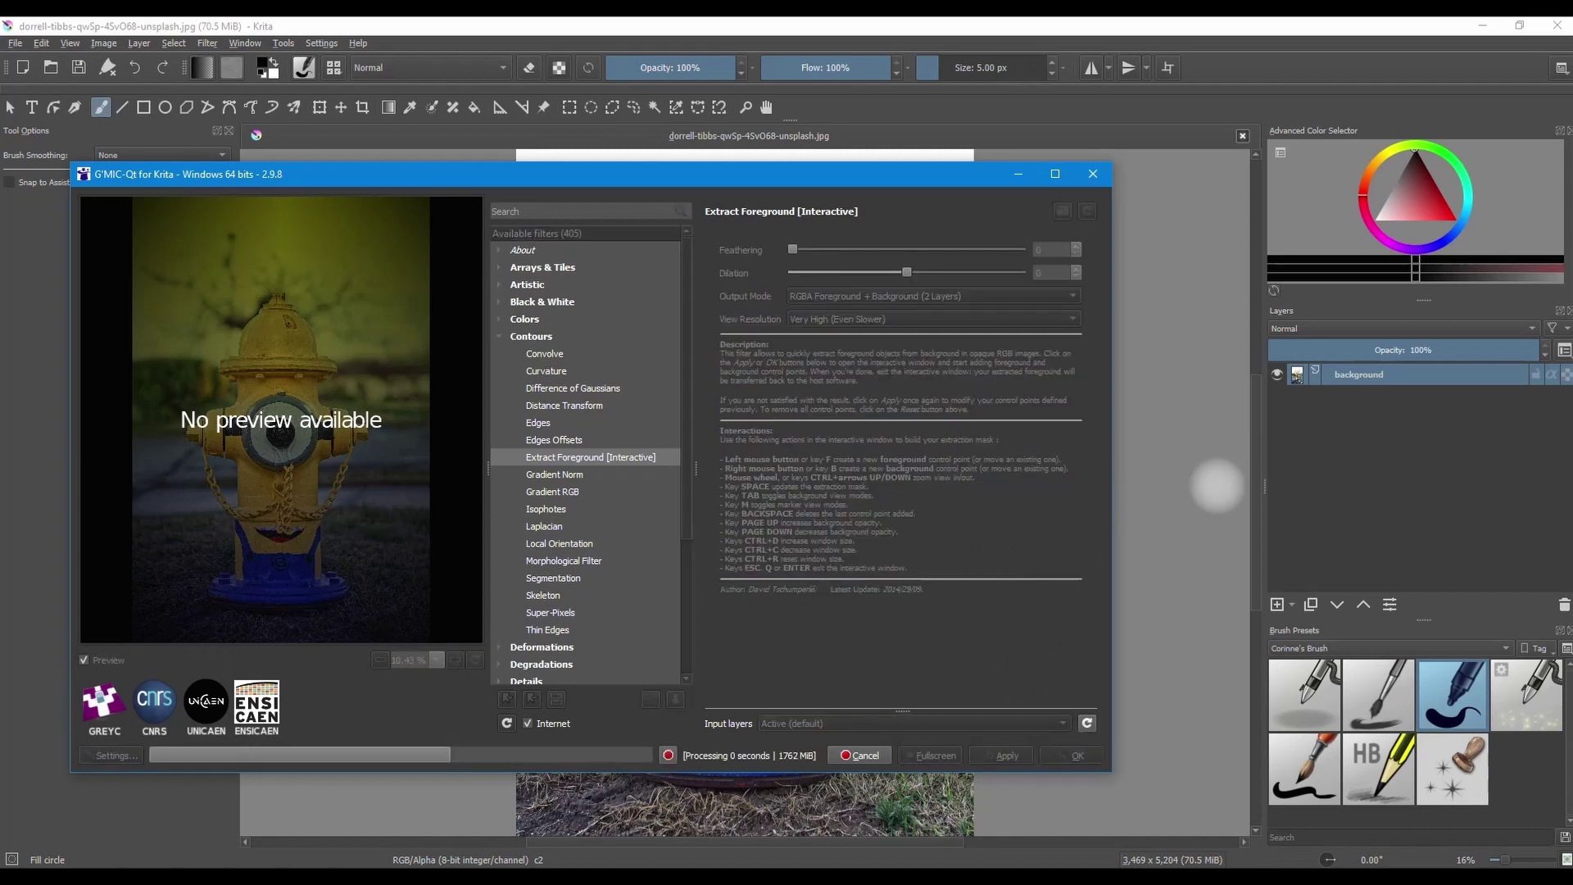
Step: Move the extraction window aside and mark the hydrant's top, upper rim and left side as foreground
{"action": "left_click_drag", "start_coordinate": [627, 86], "coordinate": [1098, 85]}
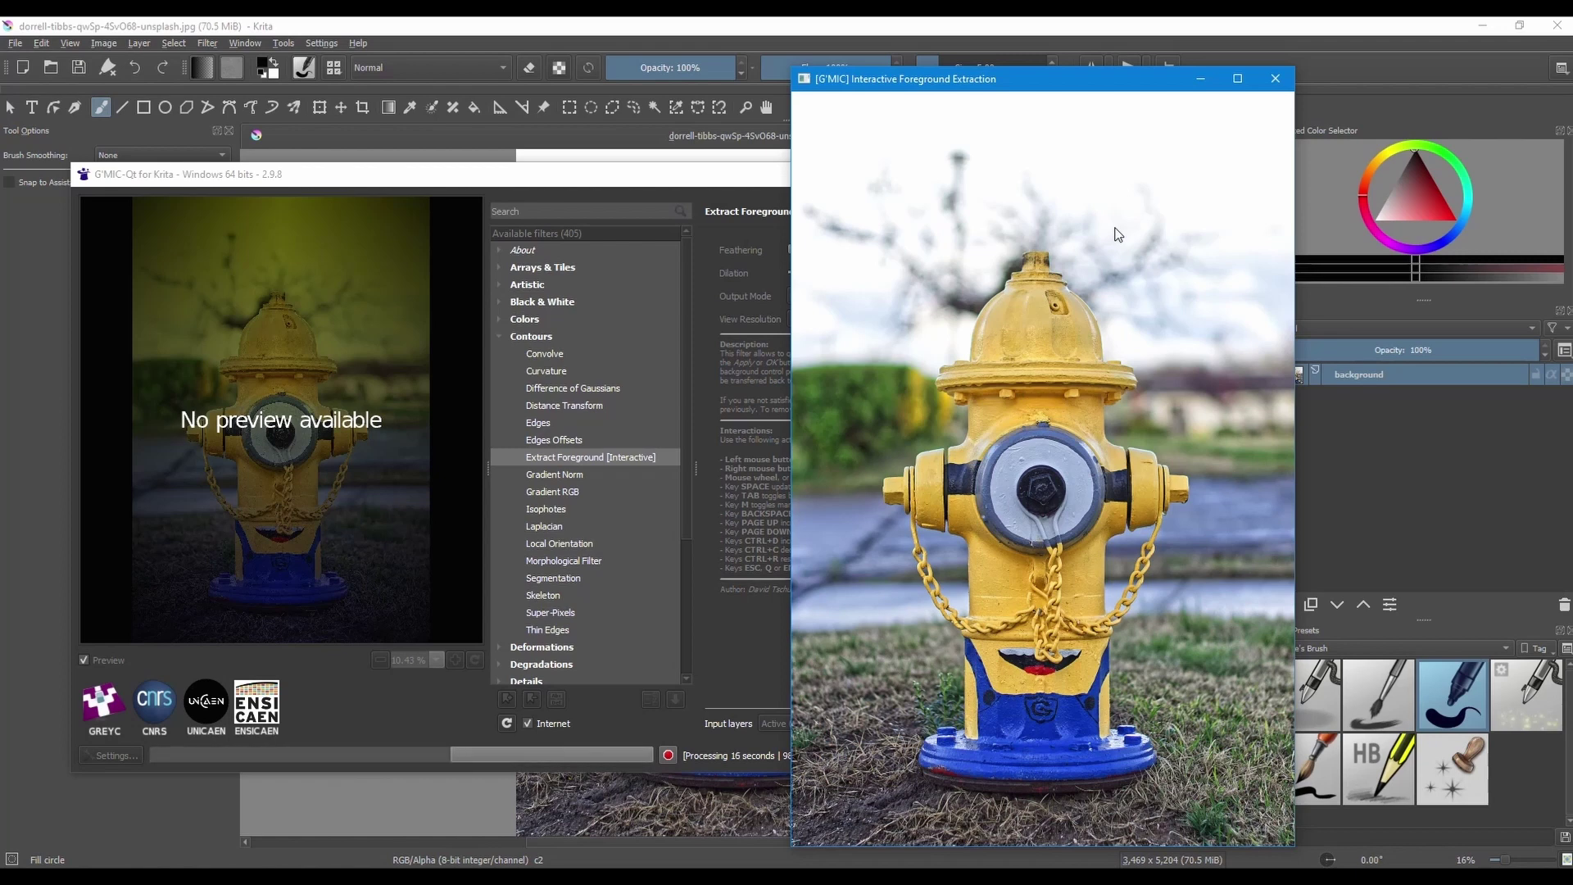
{"action": "left_click", "coordinate": [1034, 287]}
{"action": "left_click", "coordinate": [1008, 309]}
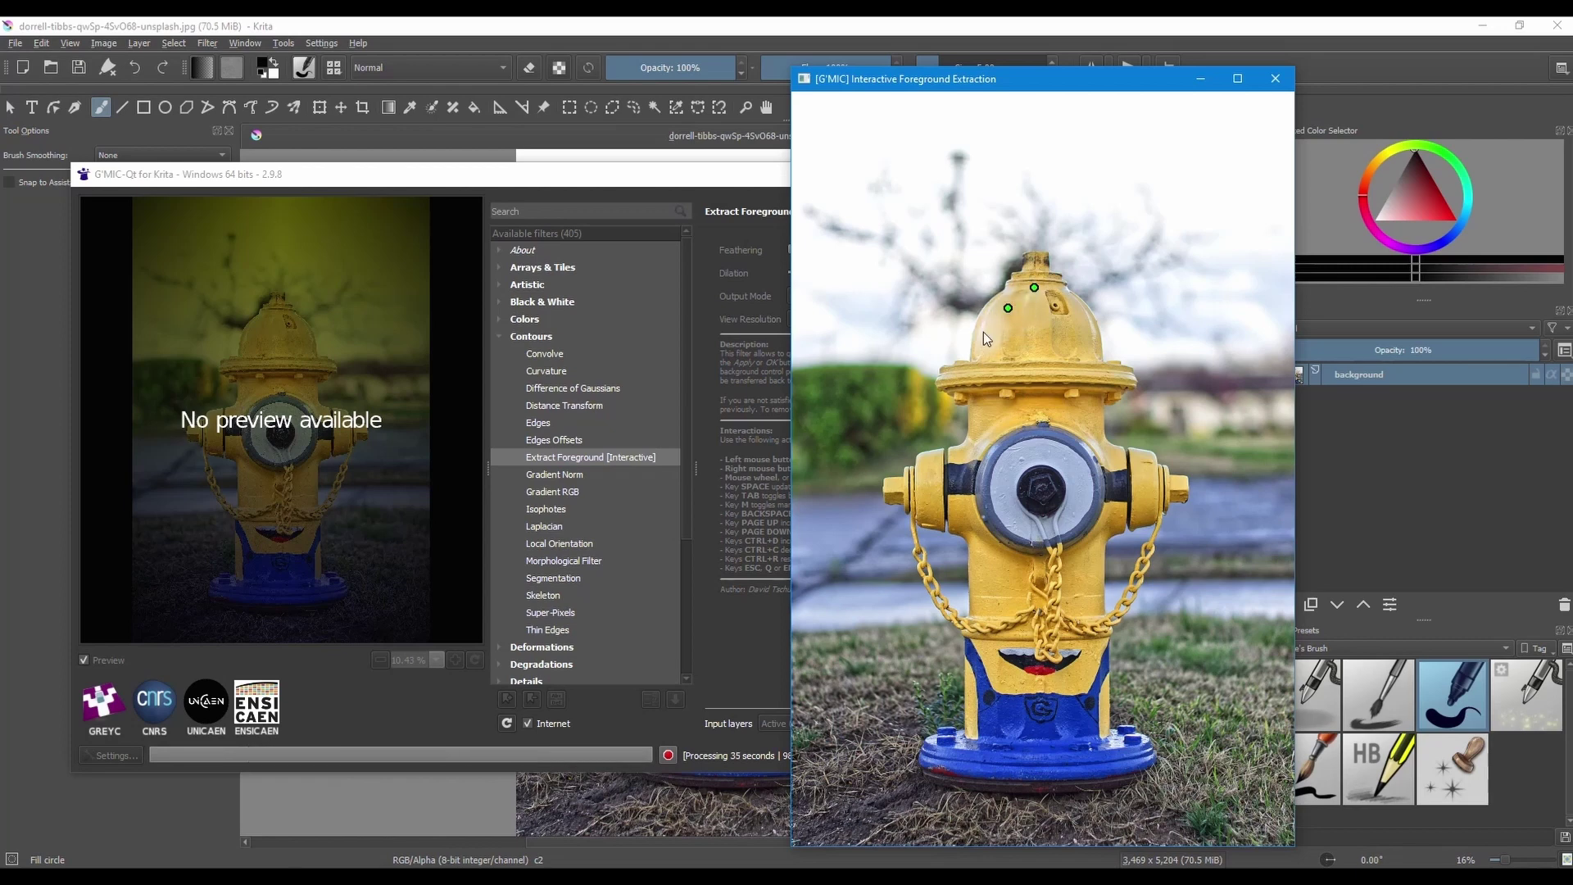
{"action": "left_click", "coordinate": [975, 369]}
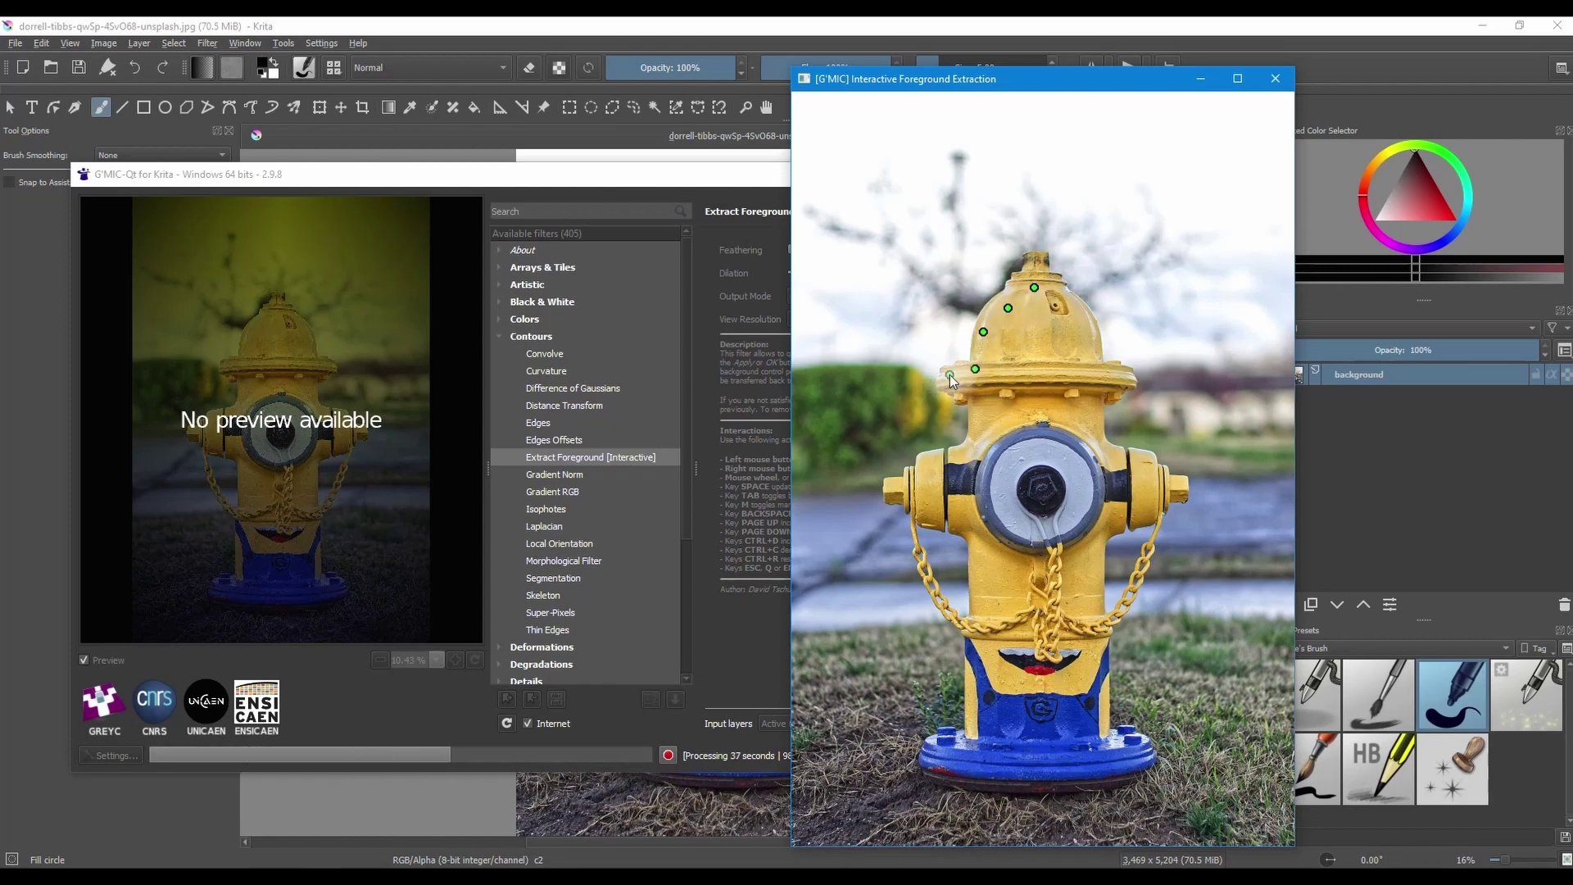
{"action": "left_click", "coordinate": [950, 375]}
{"action": "left_click", "coordinate": [972, 399]}
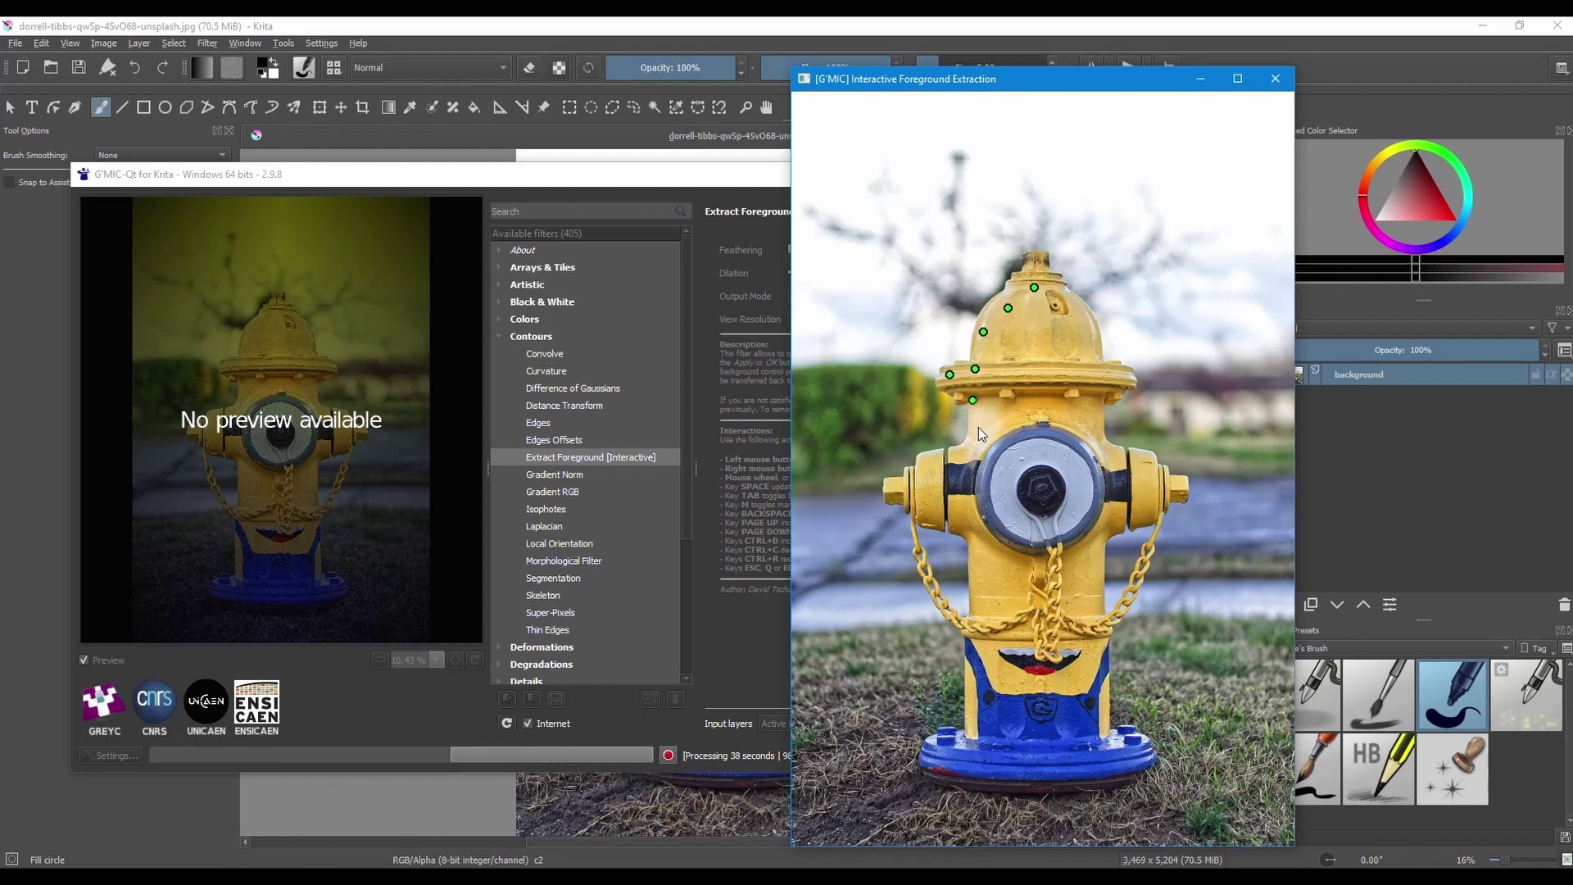
{"action": "left_click", "coordinate": [942, 456]}
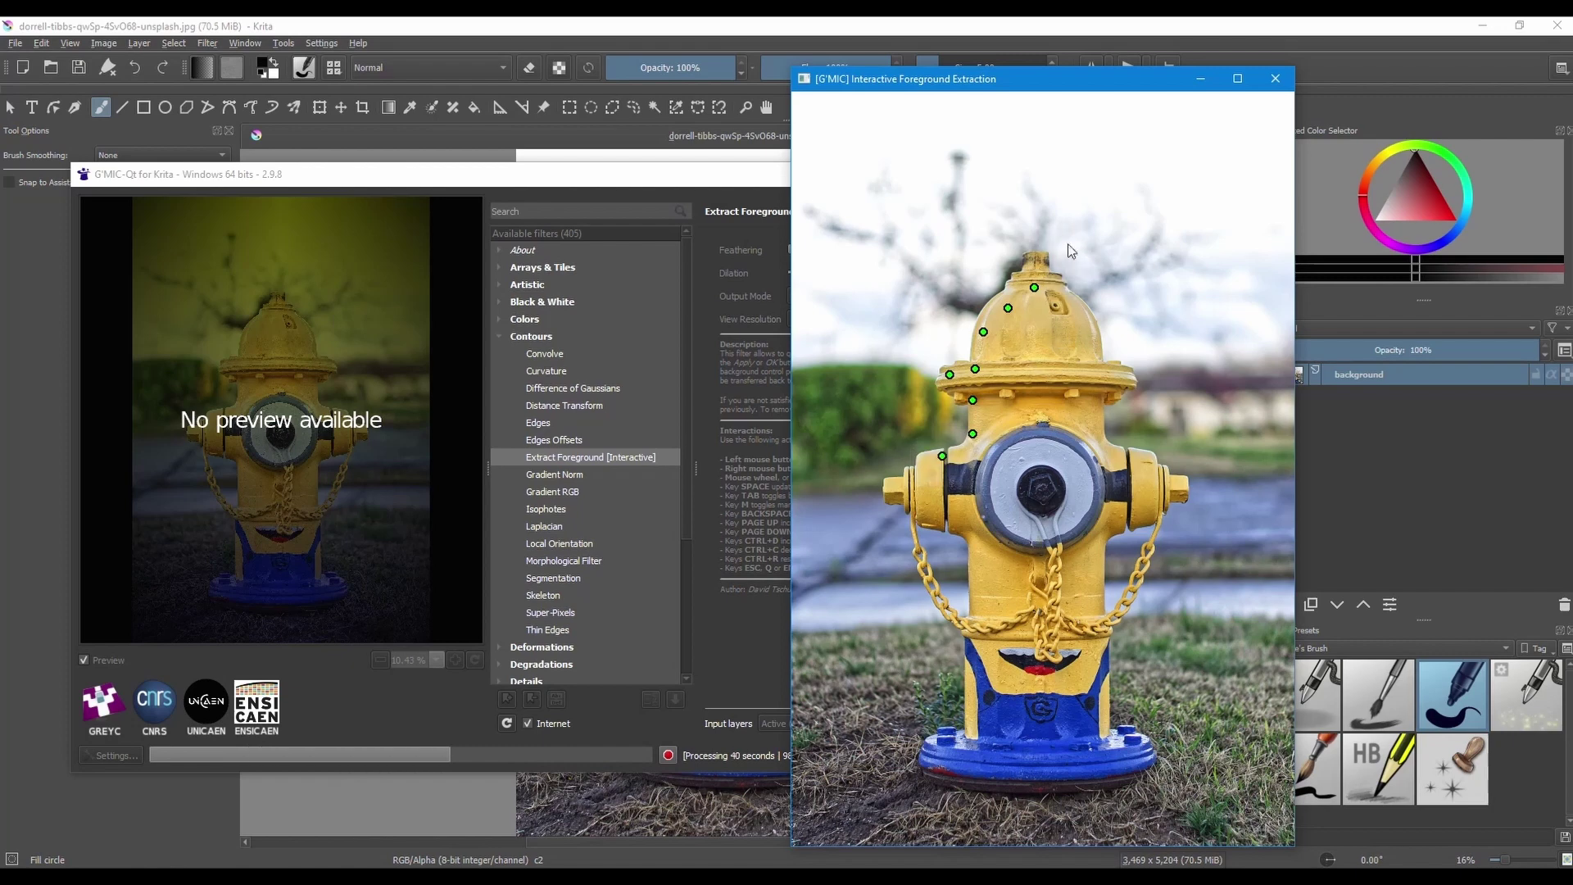
Step: Mark the sky above and the area left of the hydrant as background
{"action": "right_click", "coordinate": [1125, 200]}
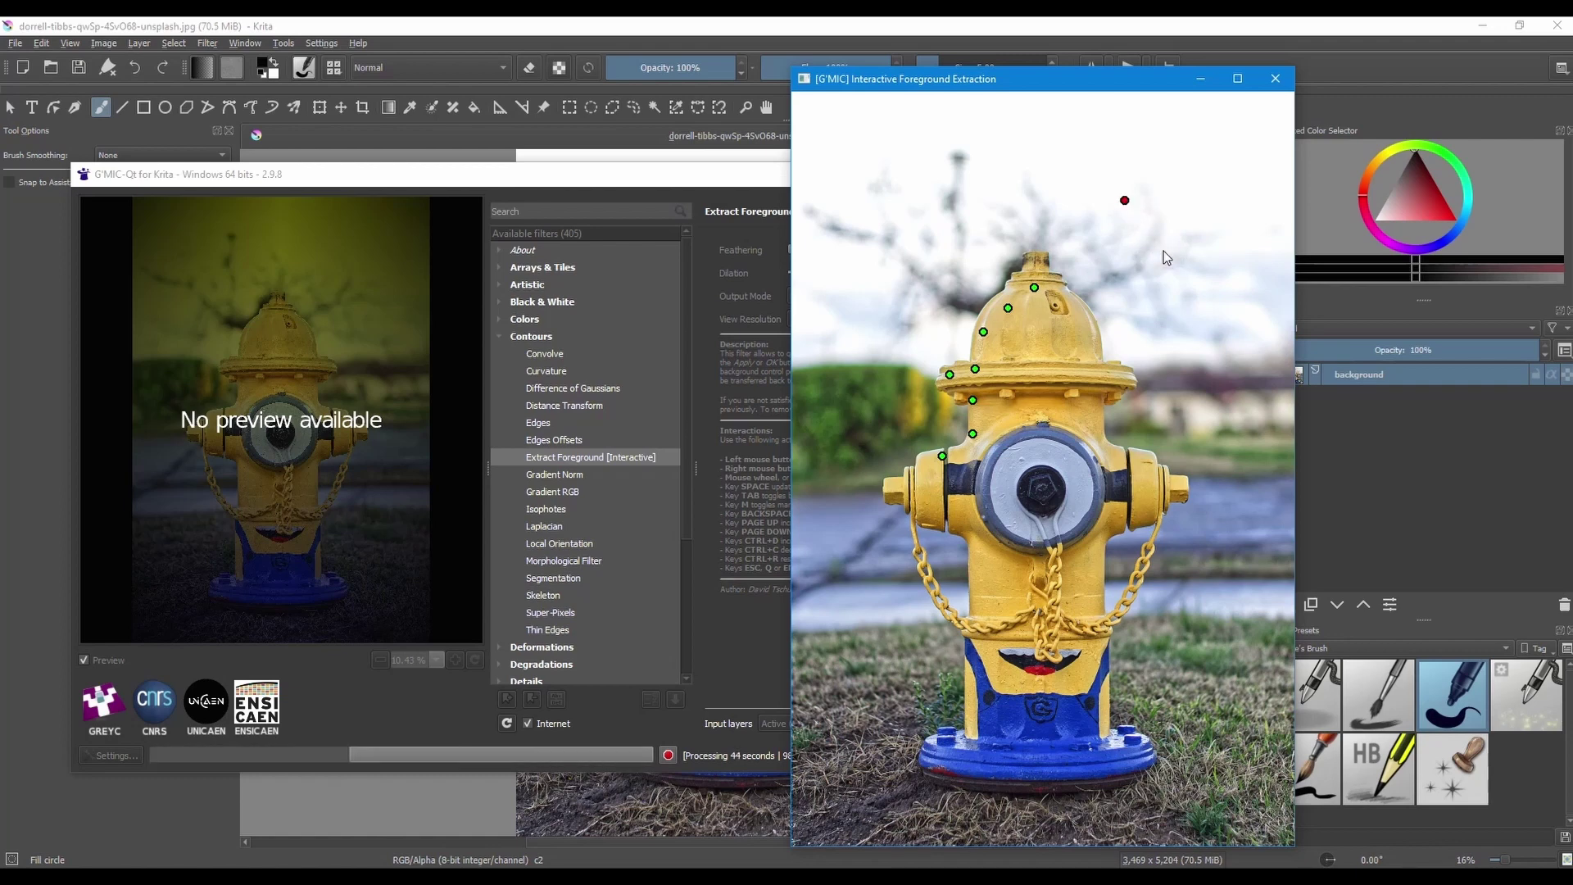
{"action": "right_click", "coordinate": [1214, 142]}
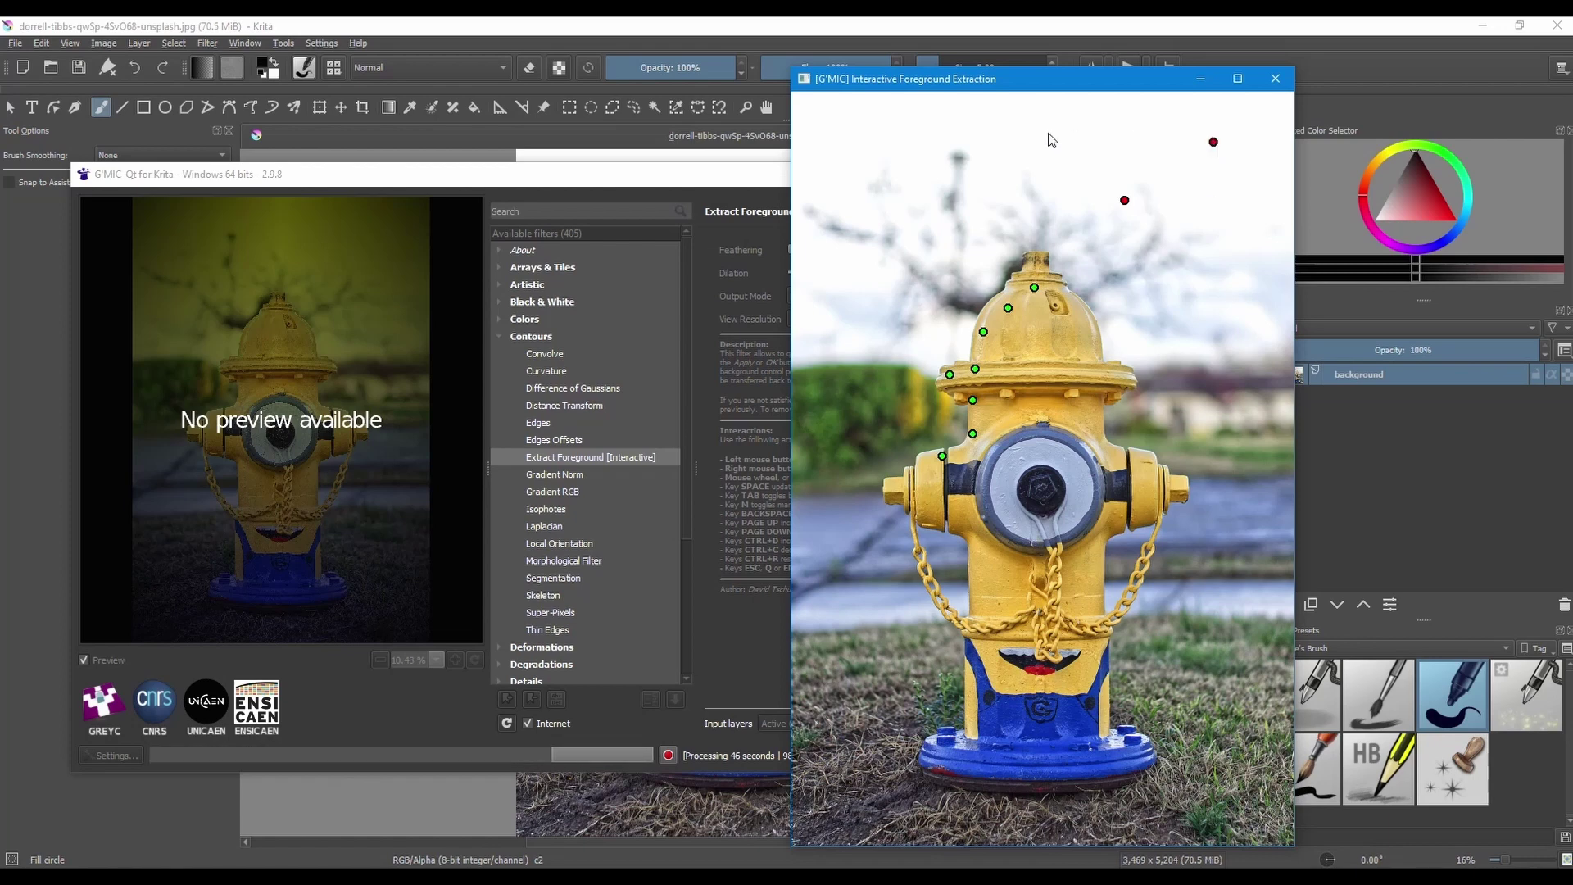
{"action": "right_click", "coordinate": [1043, 132]}
{"action": "right_click", "coordinate": [895, 138]}
{"action": "right_click", "coordinate": [845, 250]}
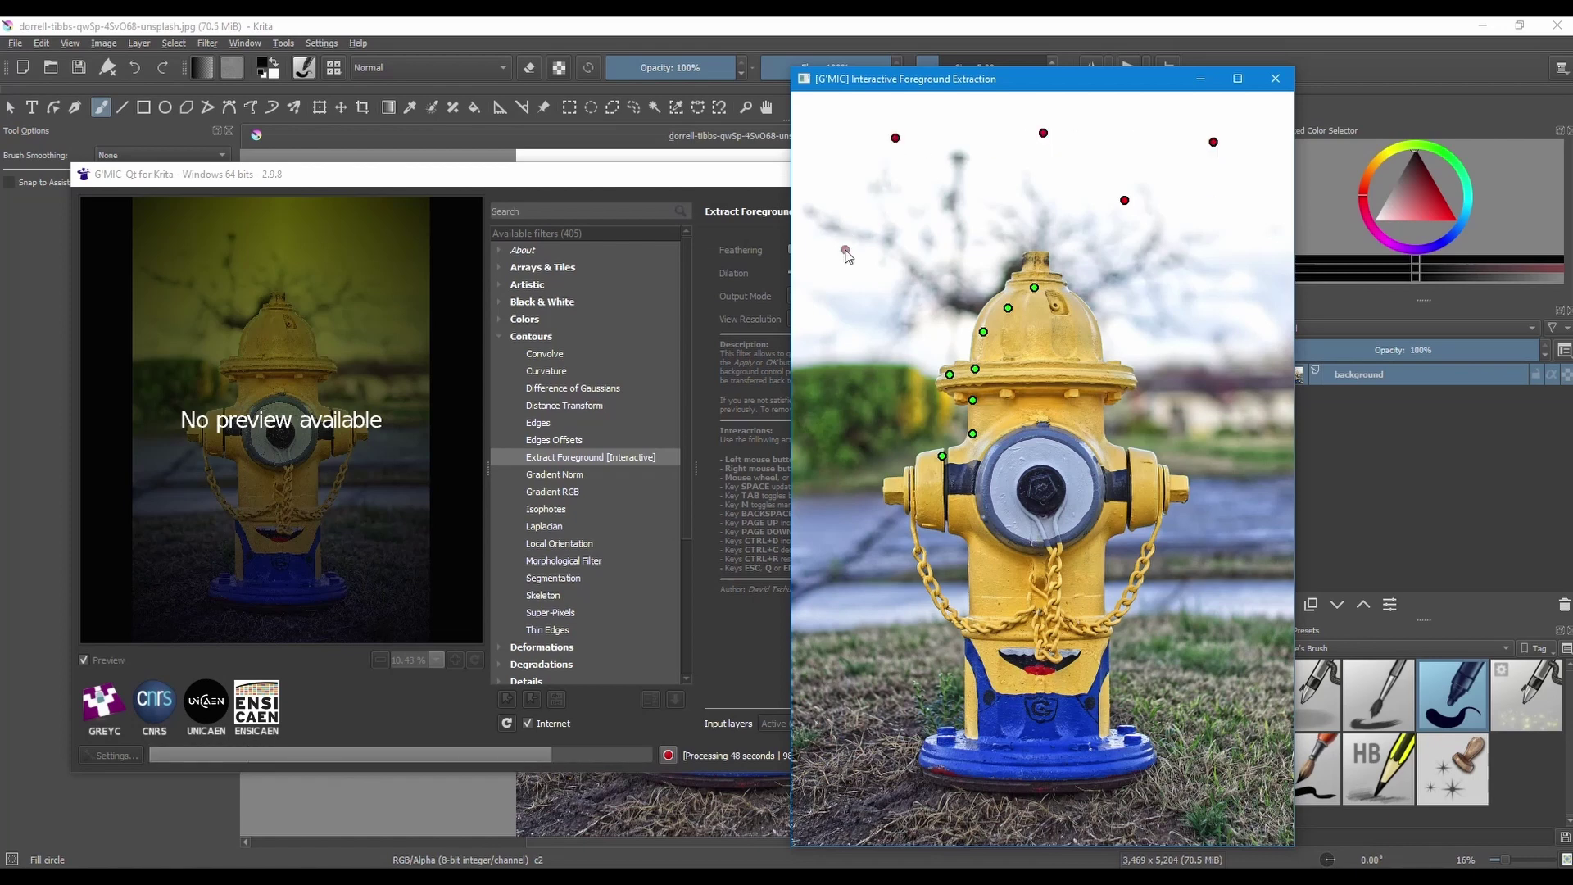
{"action": "right_click", "coordinate": [887, 288]}
{"action": "right_click", "coordinate": [834, 365]}
{"action": "right_click", "coordinate": [899, 390]}
{"action": "right_click", "coordinate": [836, 417]}
{"action": "right_click", "coordinate": [936, 413]}
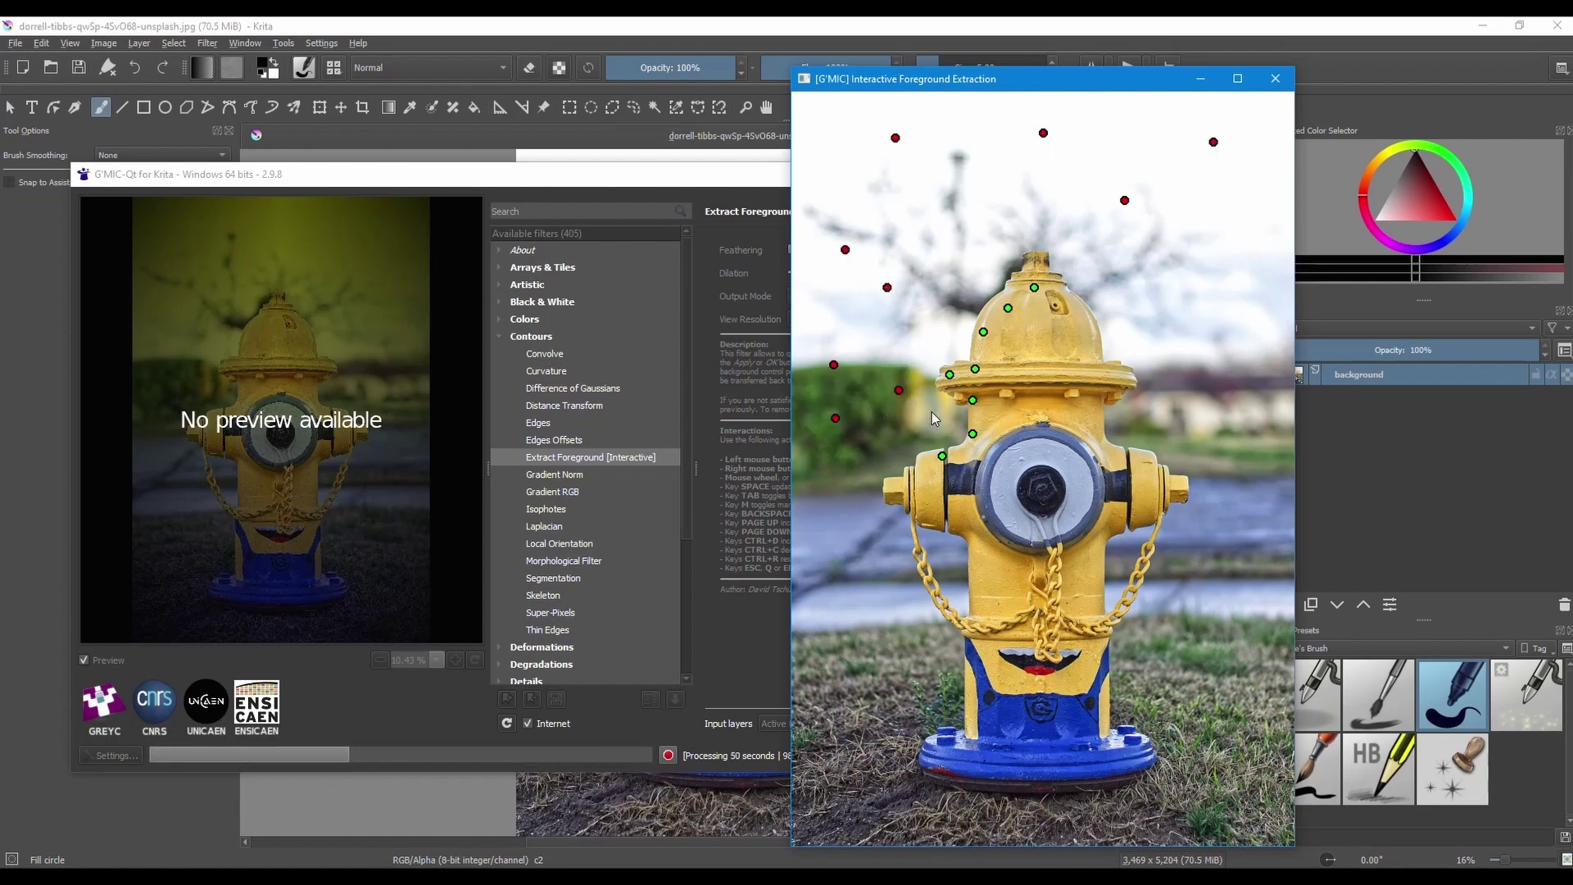
Step: Add background points by the left chain, then delete the mistaken background points
{"action": "right_click", "coordinate": [940, 540]}
{"action": "right_click", "coordinate": [954, 558]}
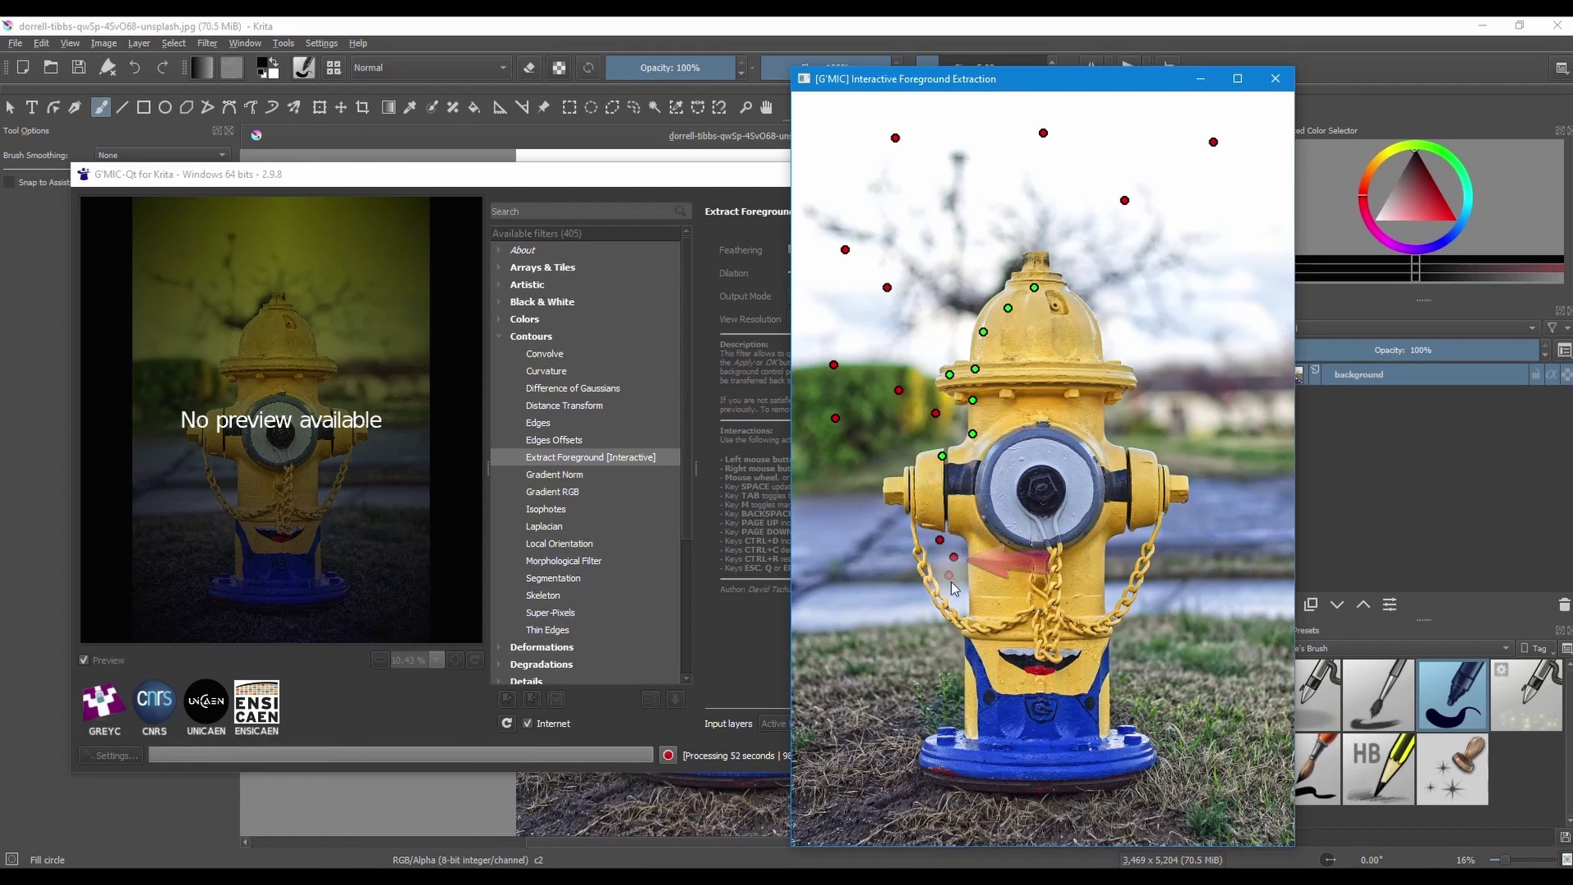
{"action": "right_click", "coordinate": [948, 575]}
{"action": "key", "text": "BackSpace"}
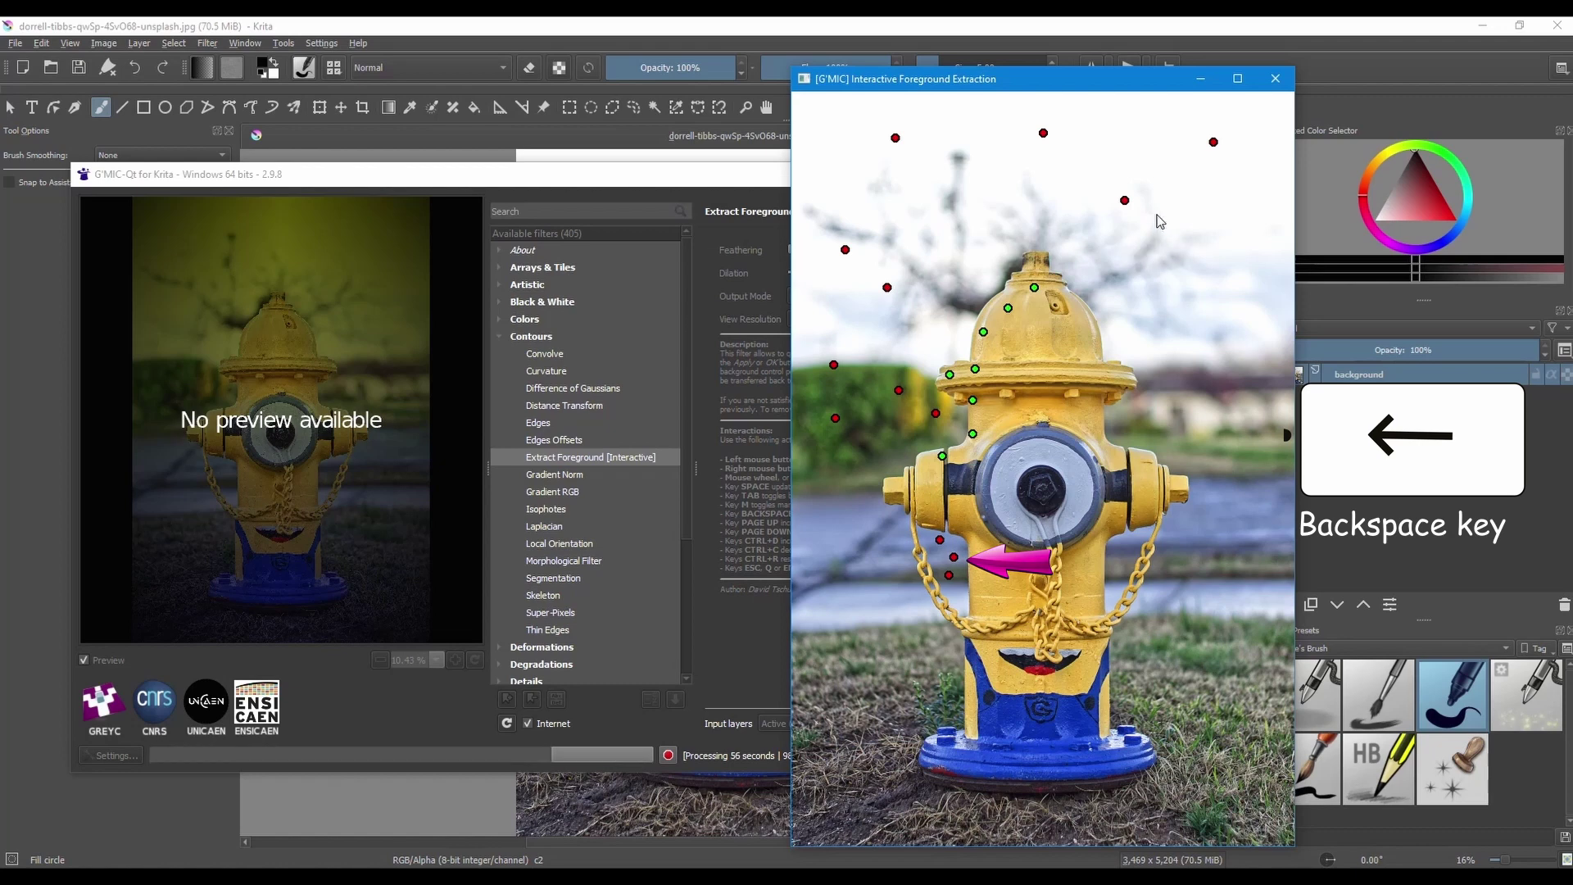
{"action": "key", "text": "BackSpace"}
{"action": "key", "text": "BackSpace"}
{"action": "key", "text": "BackSpace"}
{"action": "key", "text": "BackSpace"}
{"action": "key", "text": "BackSpace"}
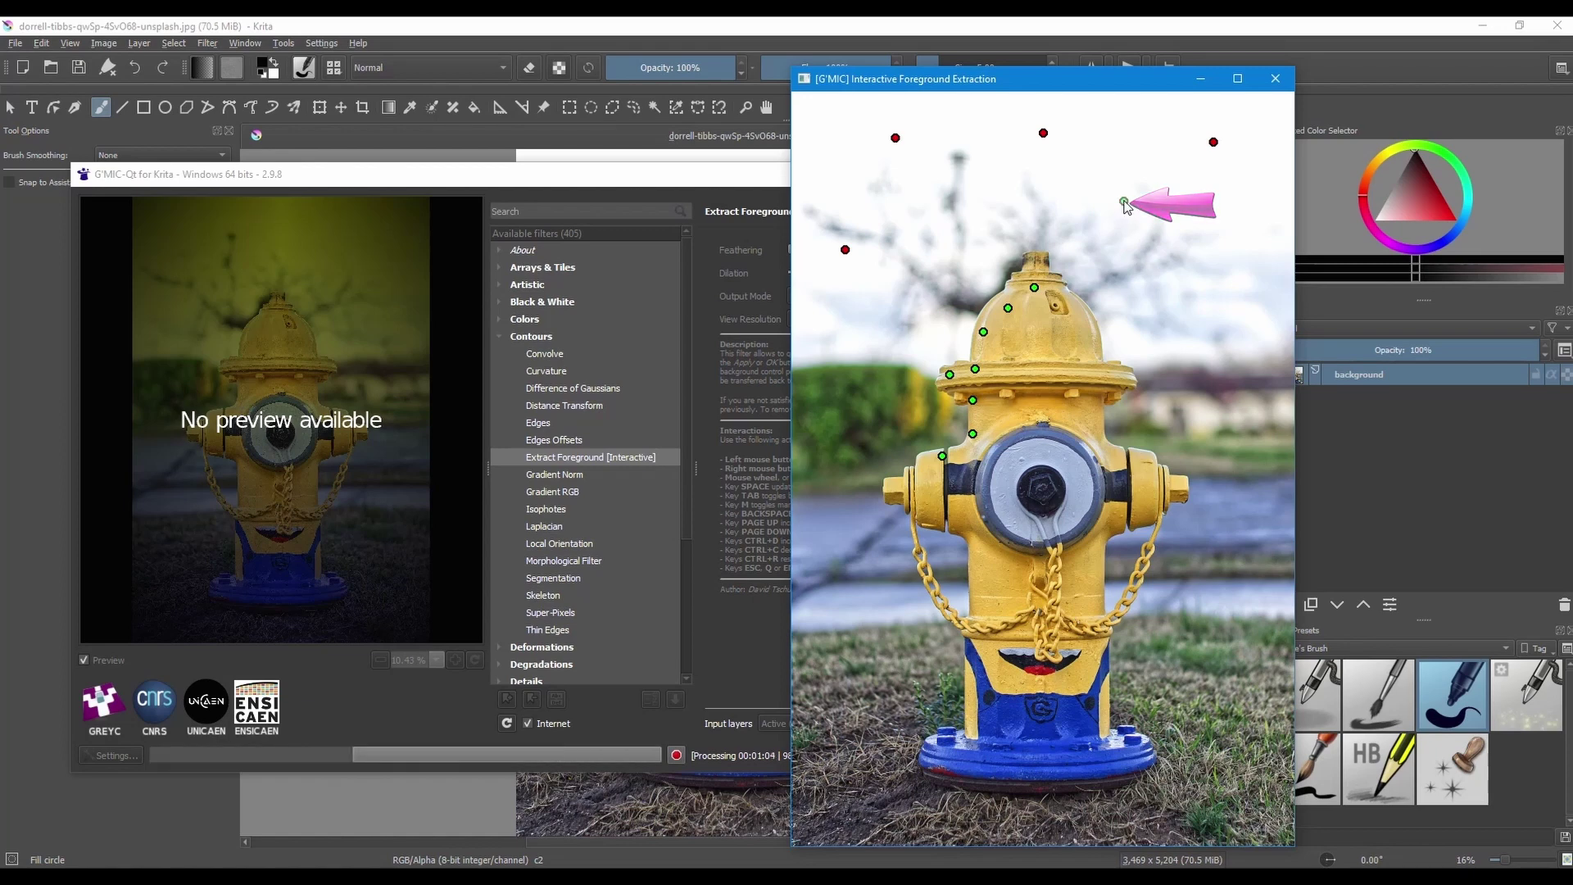
{"action": "left_click", "coordinate": [1124, 201]}
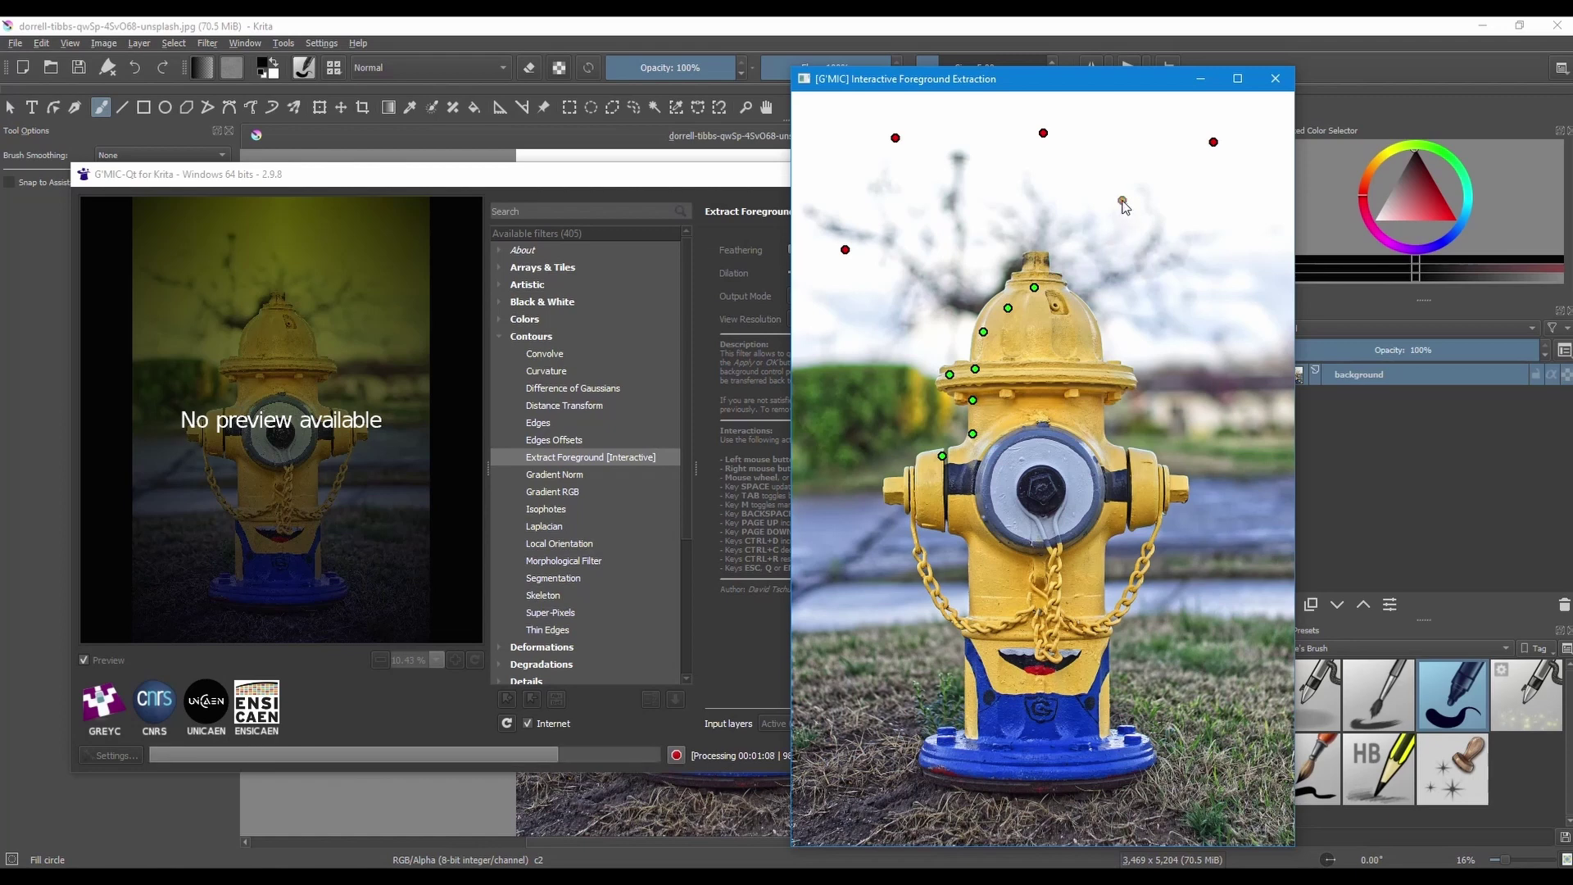
Step: Remove two upper-left sky points and mark the hydrant's left edge, nozzle and chain as foreground
{"action": "key", "text": "BackSpace"}
{"action": "key", "text": "BackSpace"}
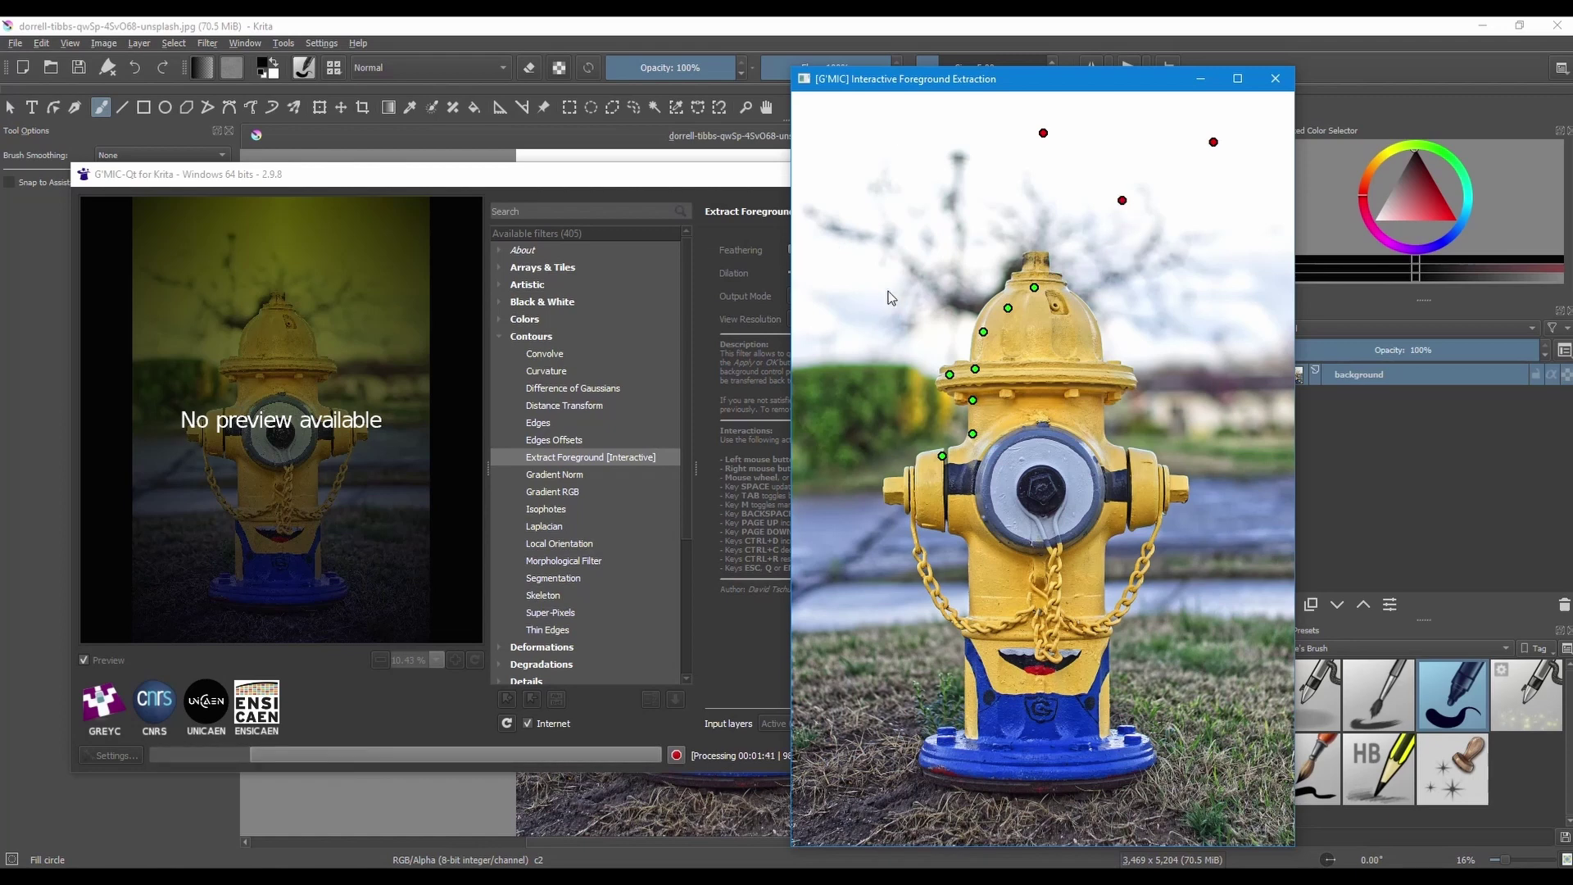
{"action": "left_click", "coordinate": [942, 455]}
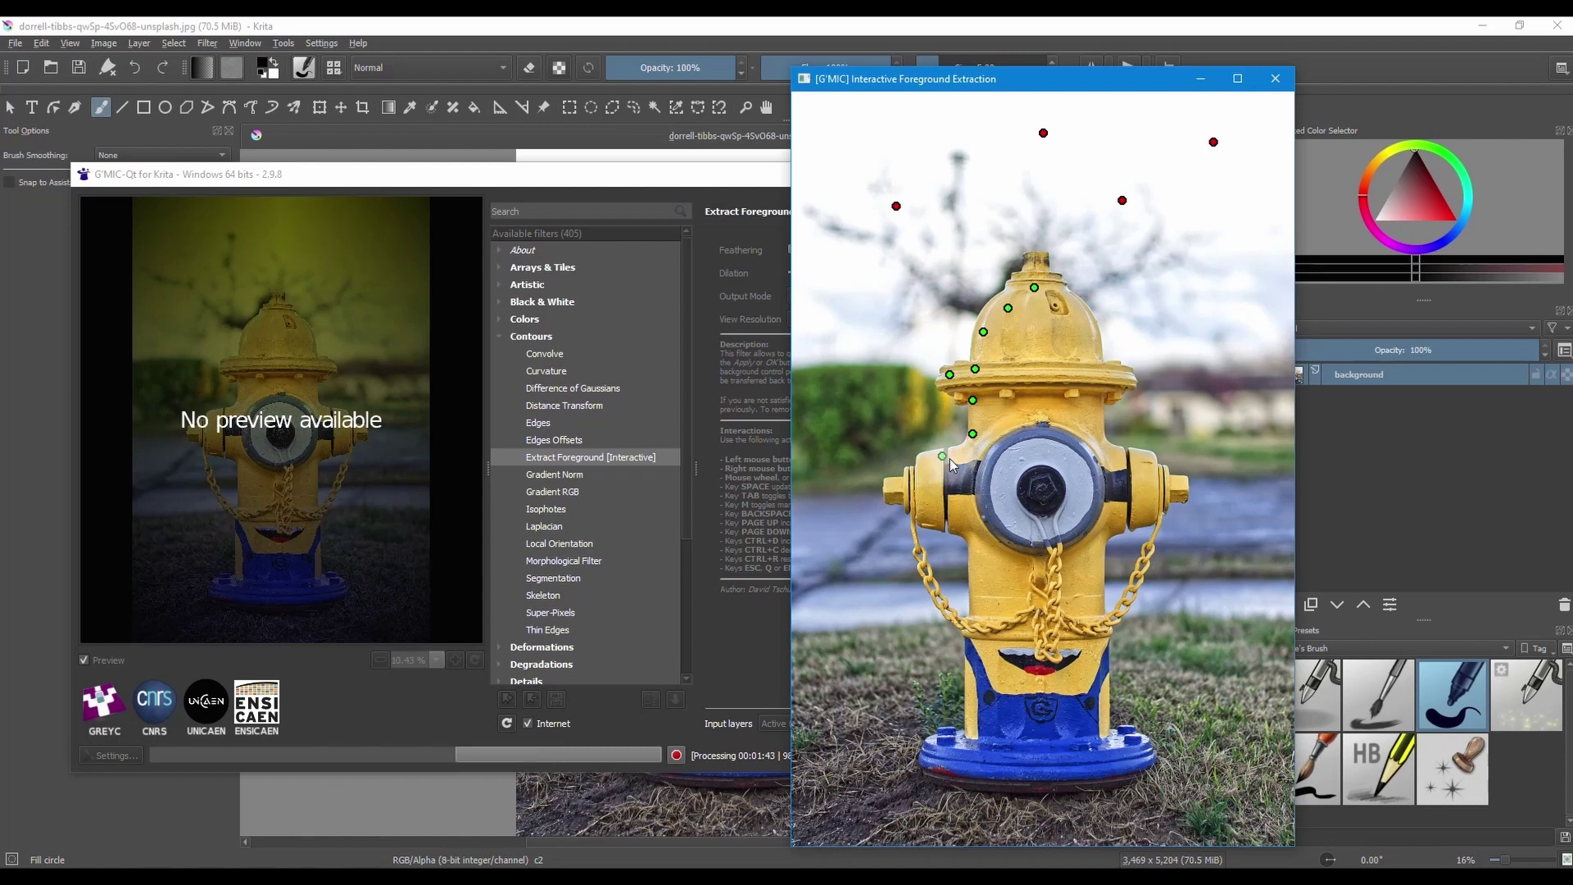
{"action": "left_click", "coordinate": [897, 487]}
{"action": "left_click", "coordinate": [893, 499]}
{"action": "left_click", "coordinate": [910, 508]}
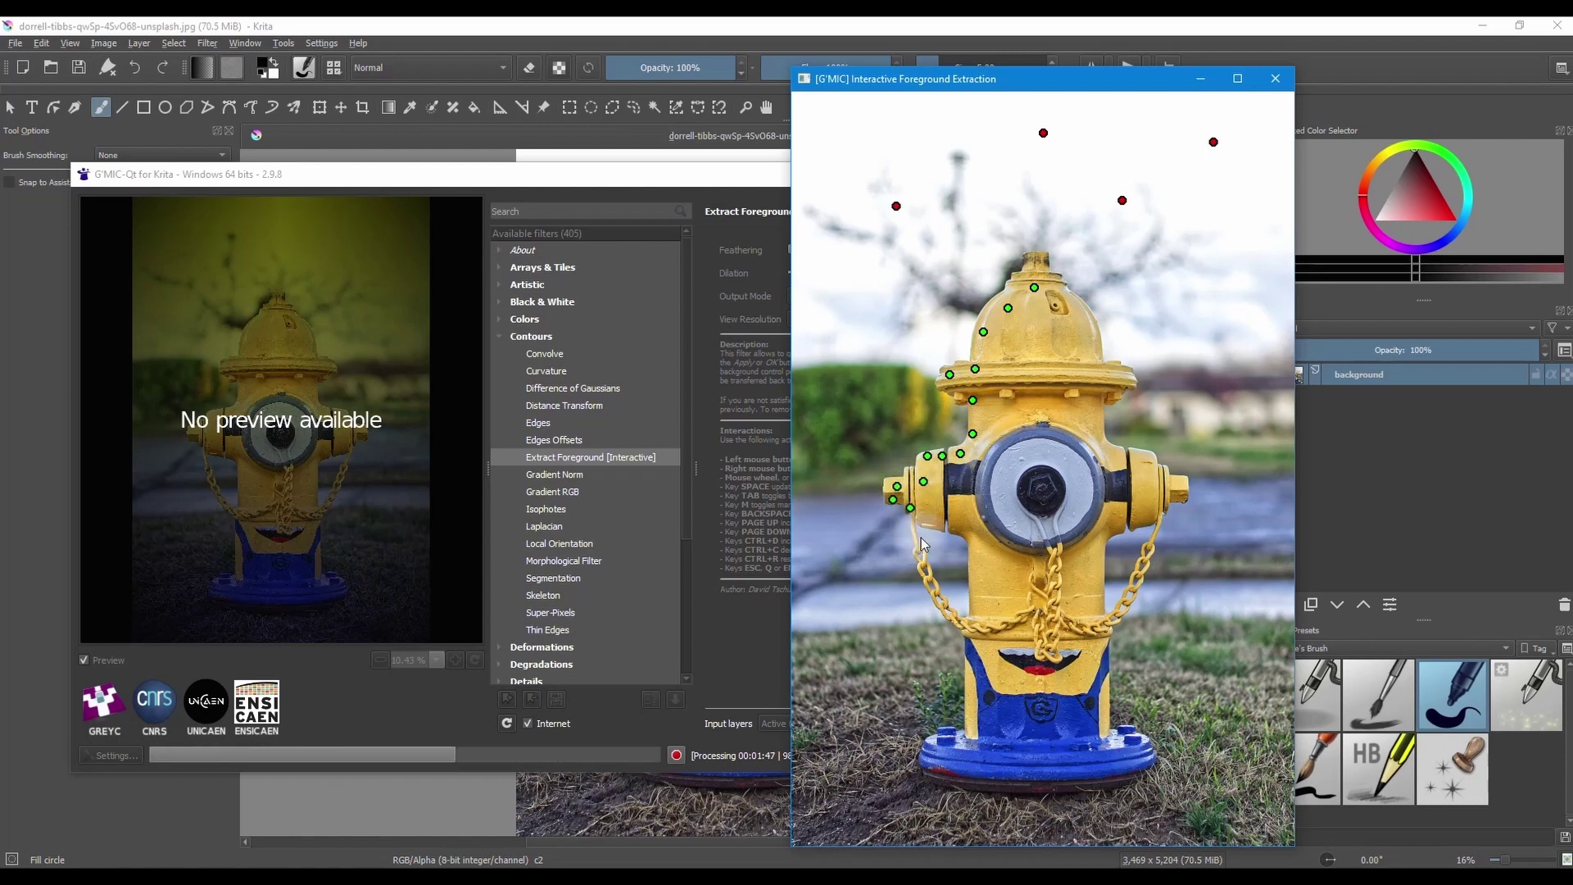
{"action": "left_click", "coordinate": [912, 529]}
{"action": "left_click", "coordinate": [916, 551]}
{"action": "left_click", "coordinate": [924, 569]}
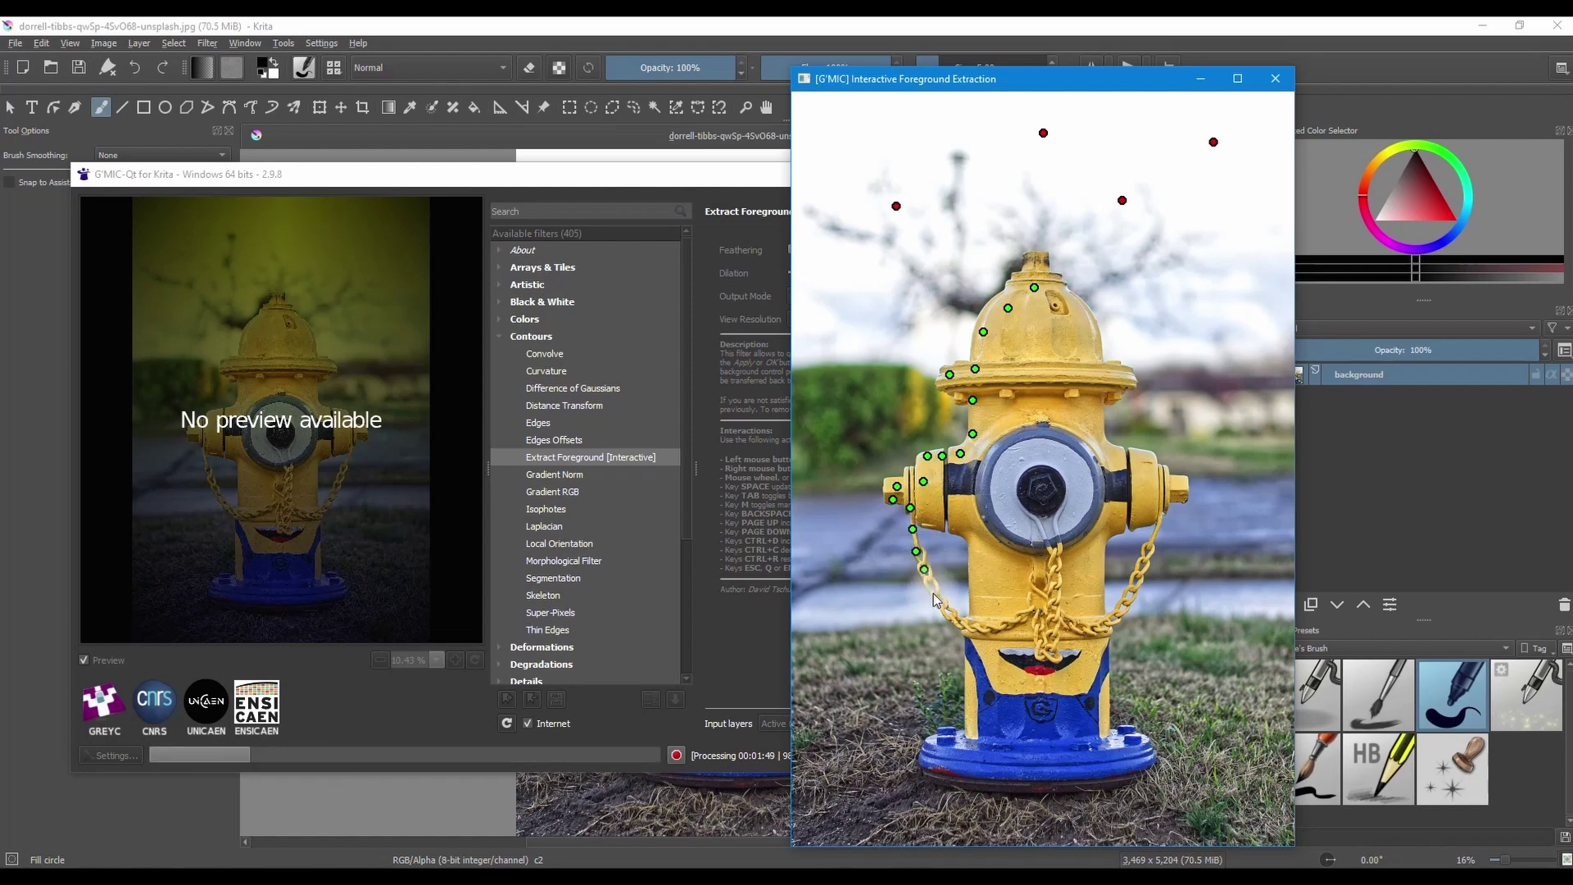
Step: Continue foreground marks down the lower left edge, add scenery background marks, and preview the cut-out
{"action": "left_click", "coordinate": [933, 592]}
{"action": "left_click", "coordinate": [947, 610]}
{"action": "left_click", "coordinate": [955, 624]}
{"action": "left_click", "coordinate": [970, 646]}
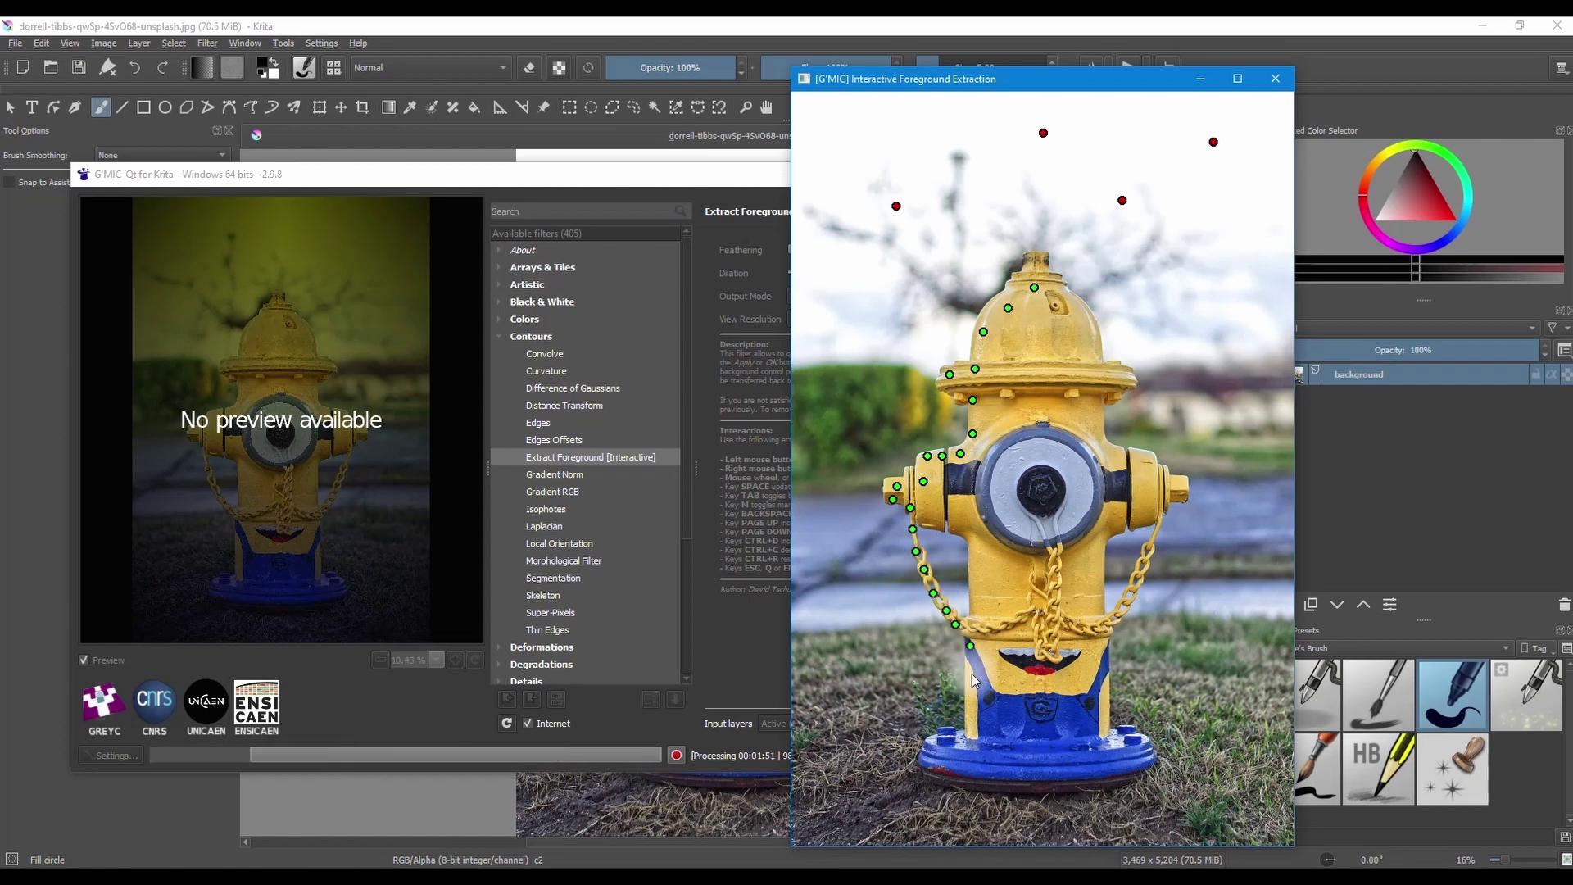
{"action": "left_click", "coordinate": [971, 673]}
{"action": "left_click", "coordinate": [970, 699]}
{"action": "left_click", "coordinate": [968, 727]}
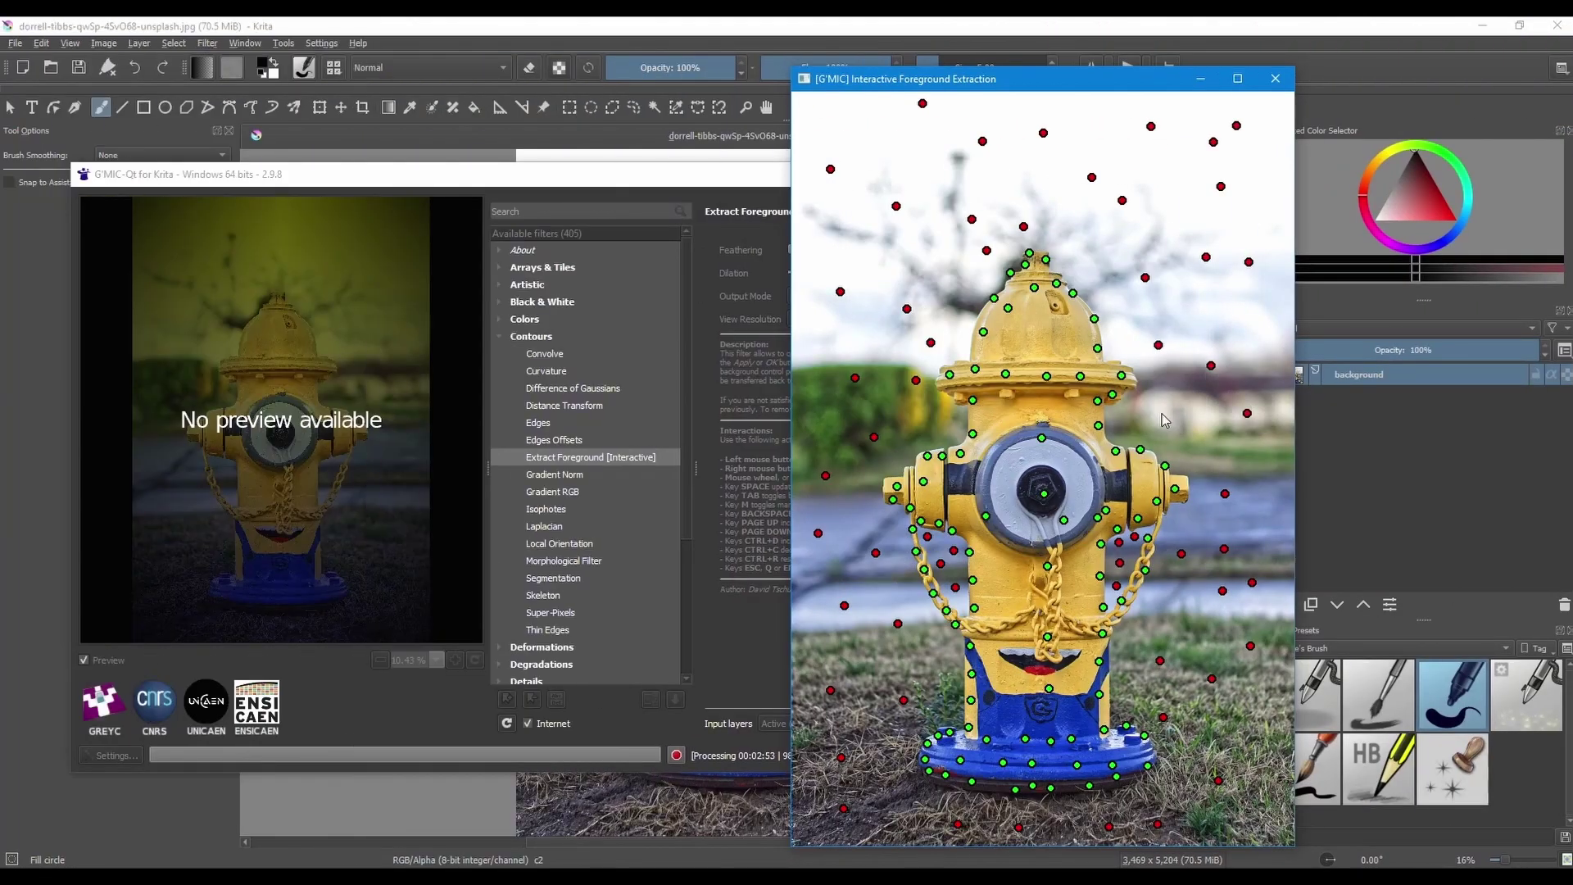
{"action": "right_click", "coordinate": [1158, 420]}
{"action": "right_click", "coordinate": [1260, 519]}
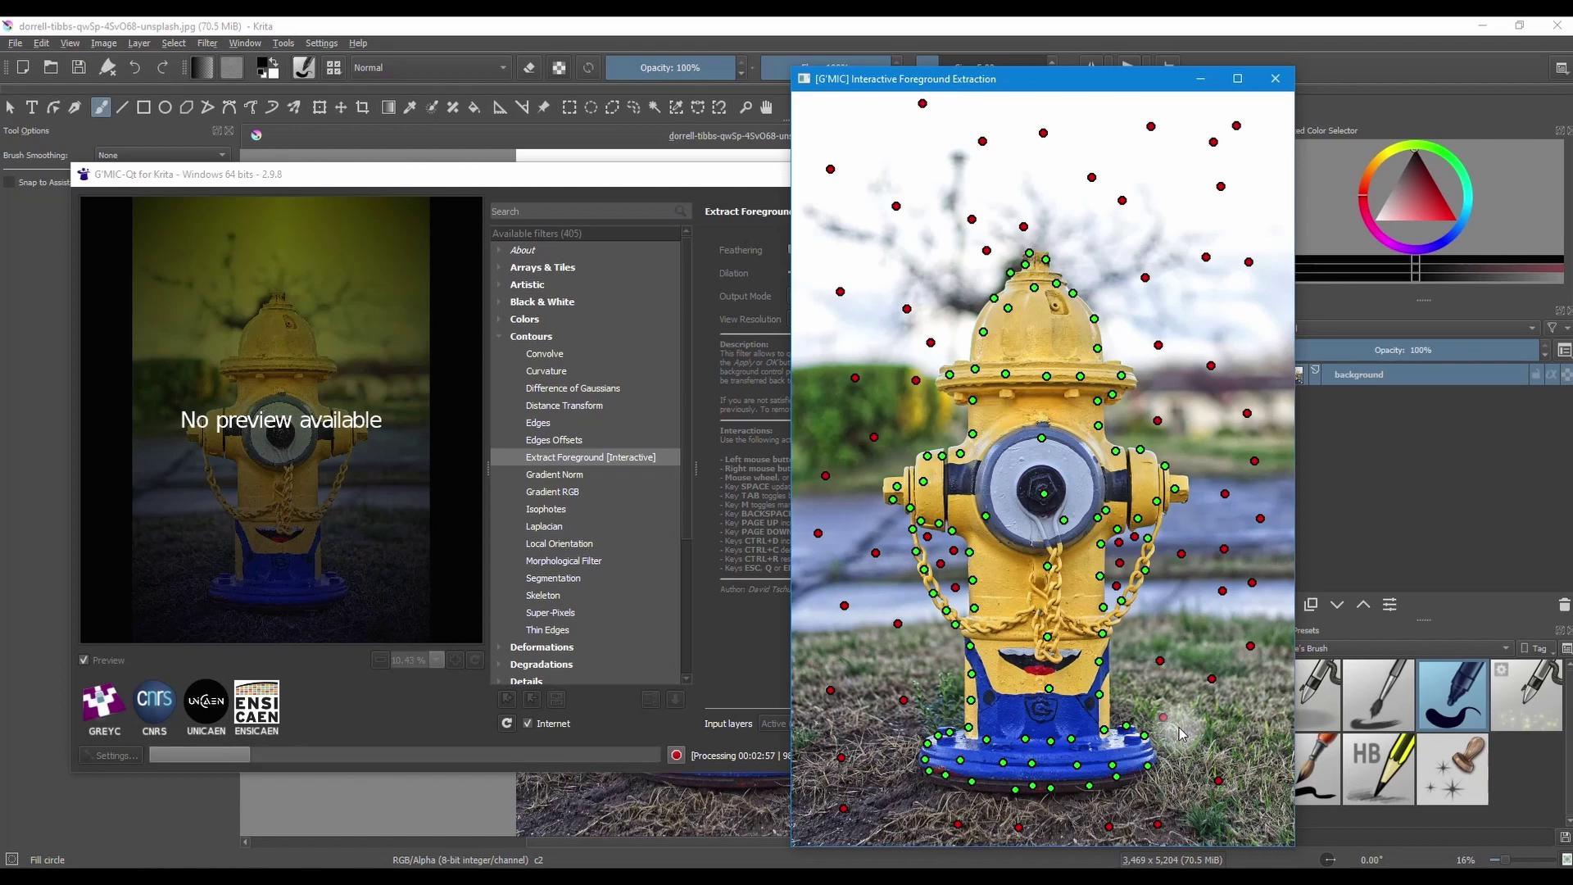
{"action": "key", "text": "space"}
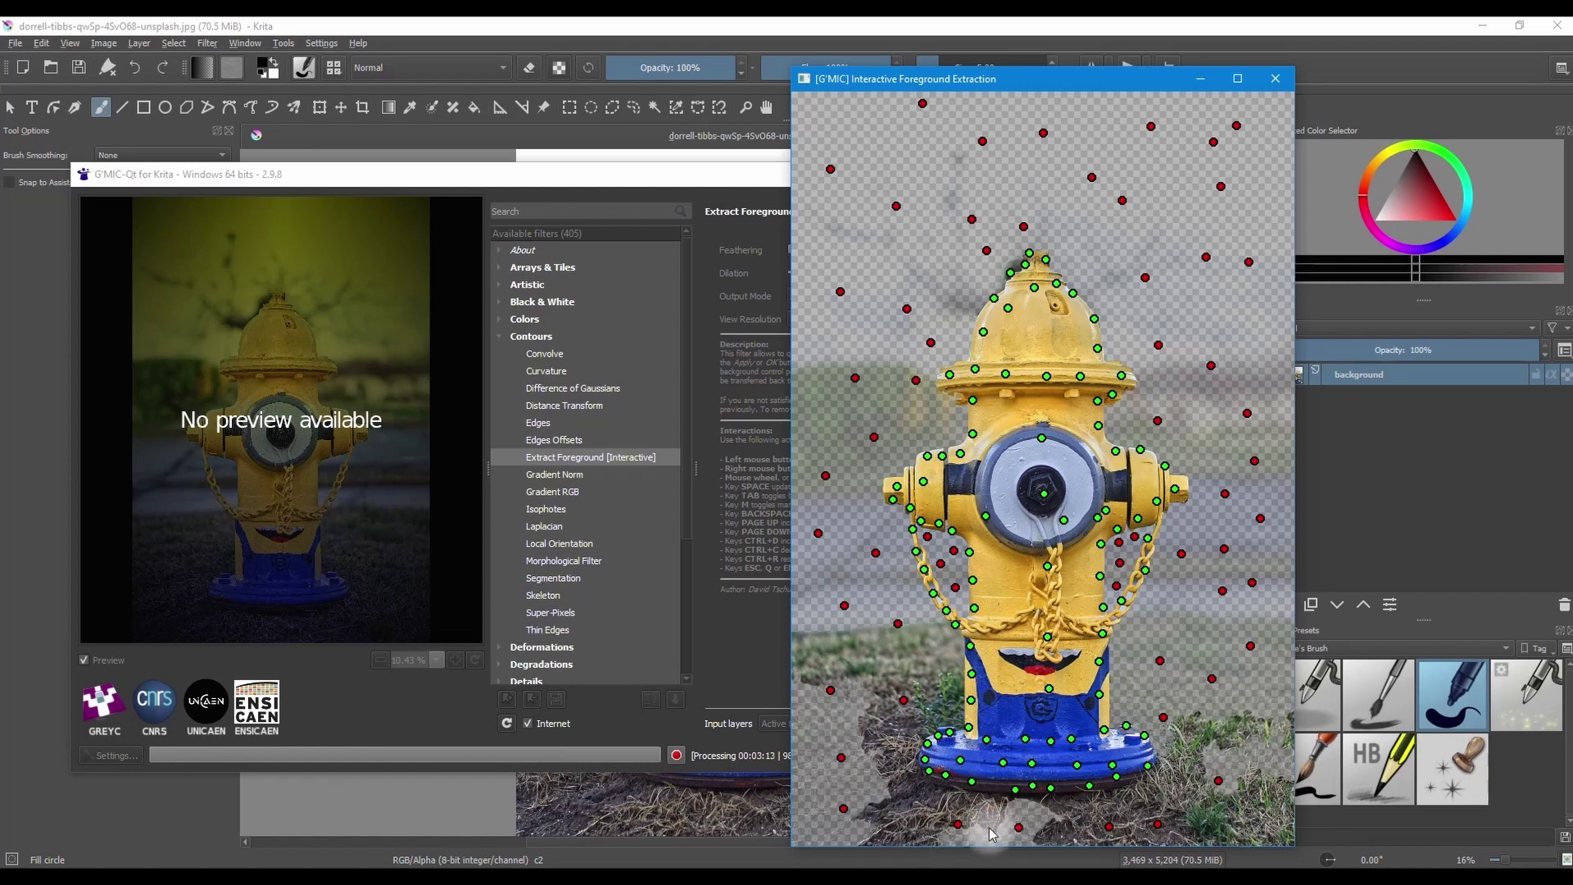
Step: Mark the ground left of the hydrant base and near its stem as background
{"action": "right_click", "coordinate": [927, 648]}
{"action": "right_click", "coordinate": [880, 649]}
{"action": "right_click", "coordinate": [826, 637]}
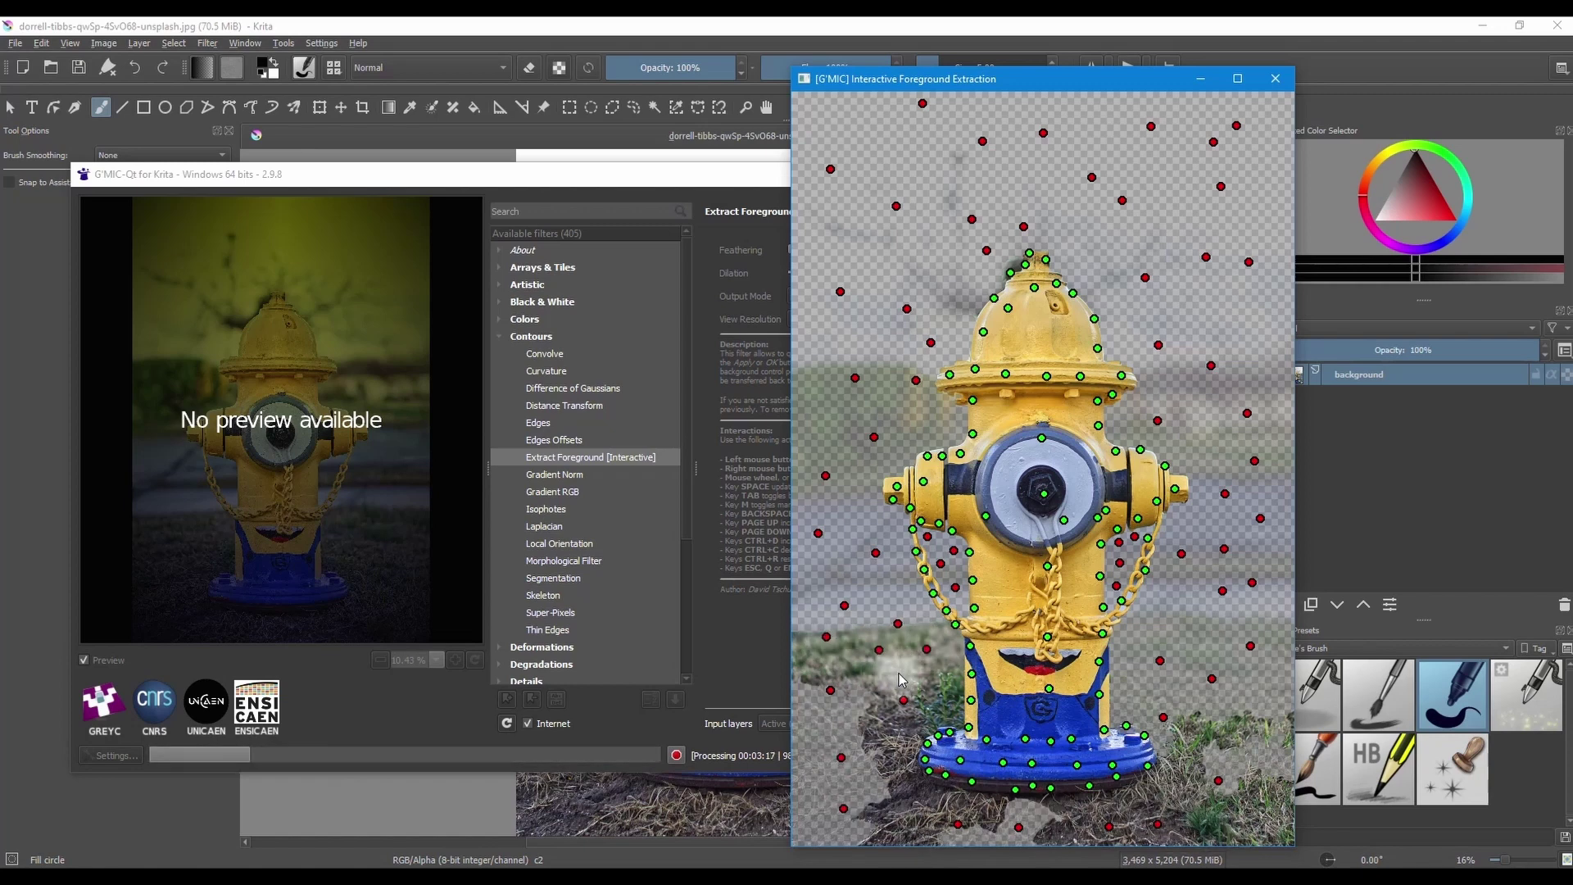
{"action": "right_click", "coordinate": [935, 675]}
{"action": "right_click", "coordinate": [930, 701]}
{"action": "right_click", "coordinate": [875, 717]}
{"action": "right_click", "coordinate": [905, 782]}
Step: Mark the ground across and to the right of the base as background
{"action": "right_click", "coordinate": [897, 822]}
{"action": "right_click", "coordinate": [1080, 830]}
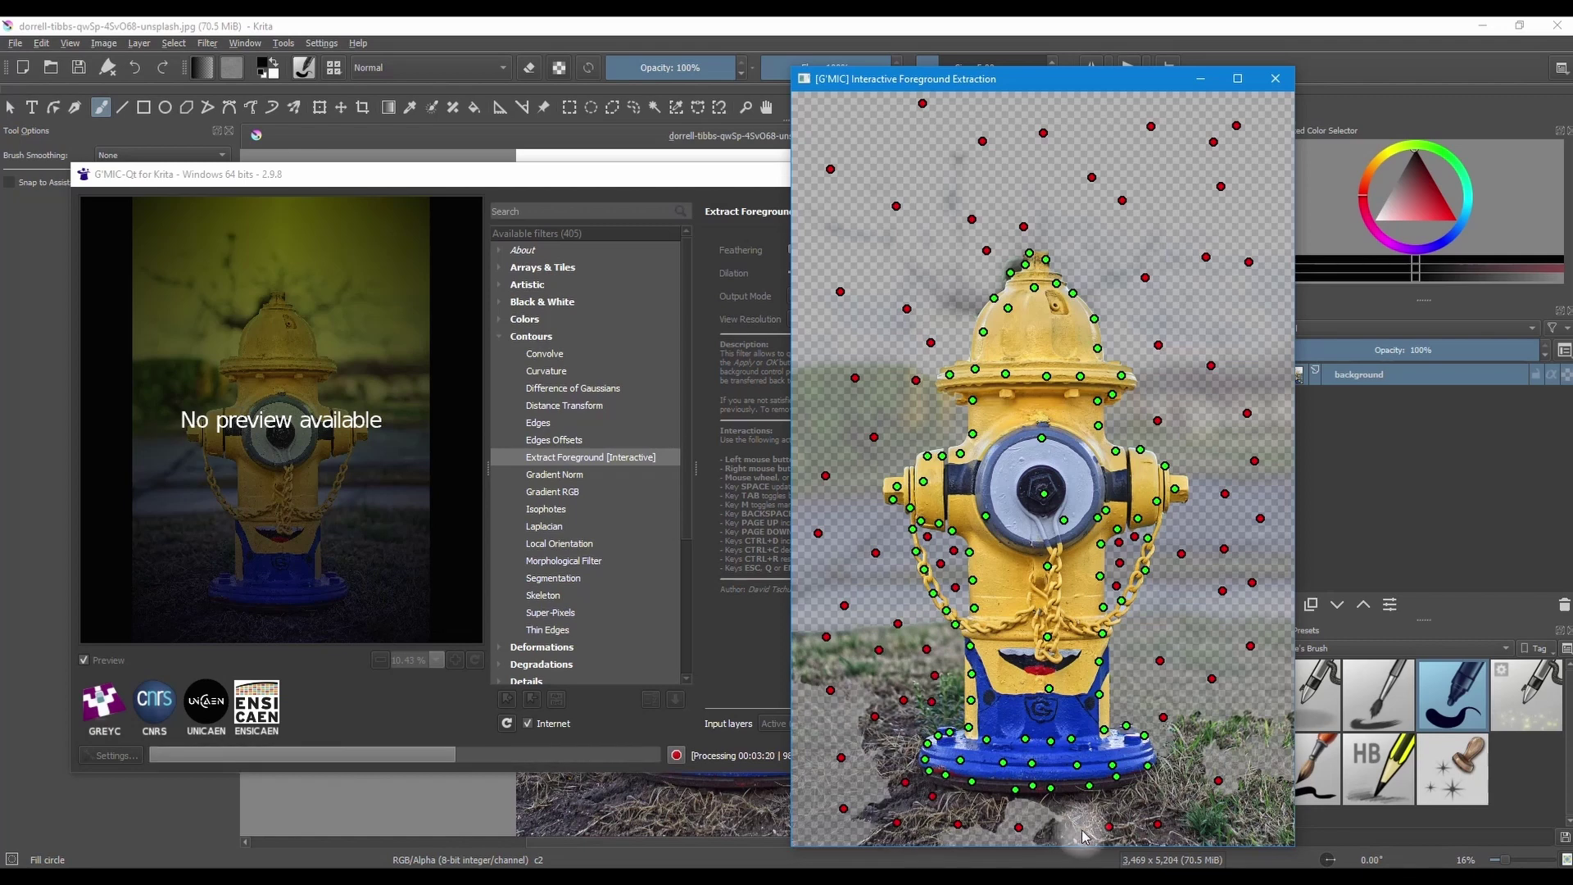
{"action": "right_click", "coordinate": [1113, 806]}
{"action": "right_click", "coordinate": [1186, 763]}
{"action": "right_click", "coordinate": [1164, 717]}
{"action": "right_click", "coordinate": [1200, 723]}
{"action": "right_click", "coordinate": [1236, 725]}
{"action": "right_click", "coordinate": [1265, 816]}
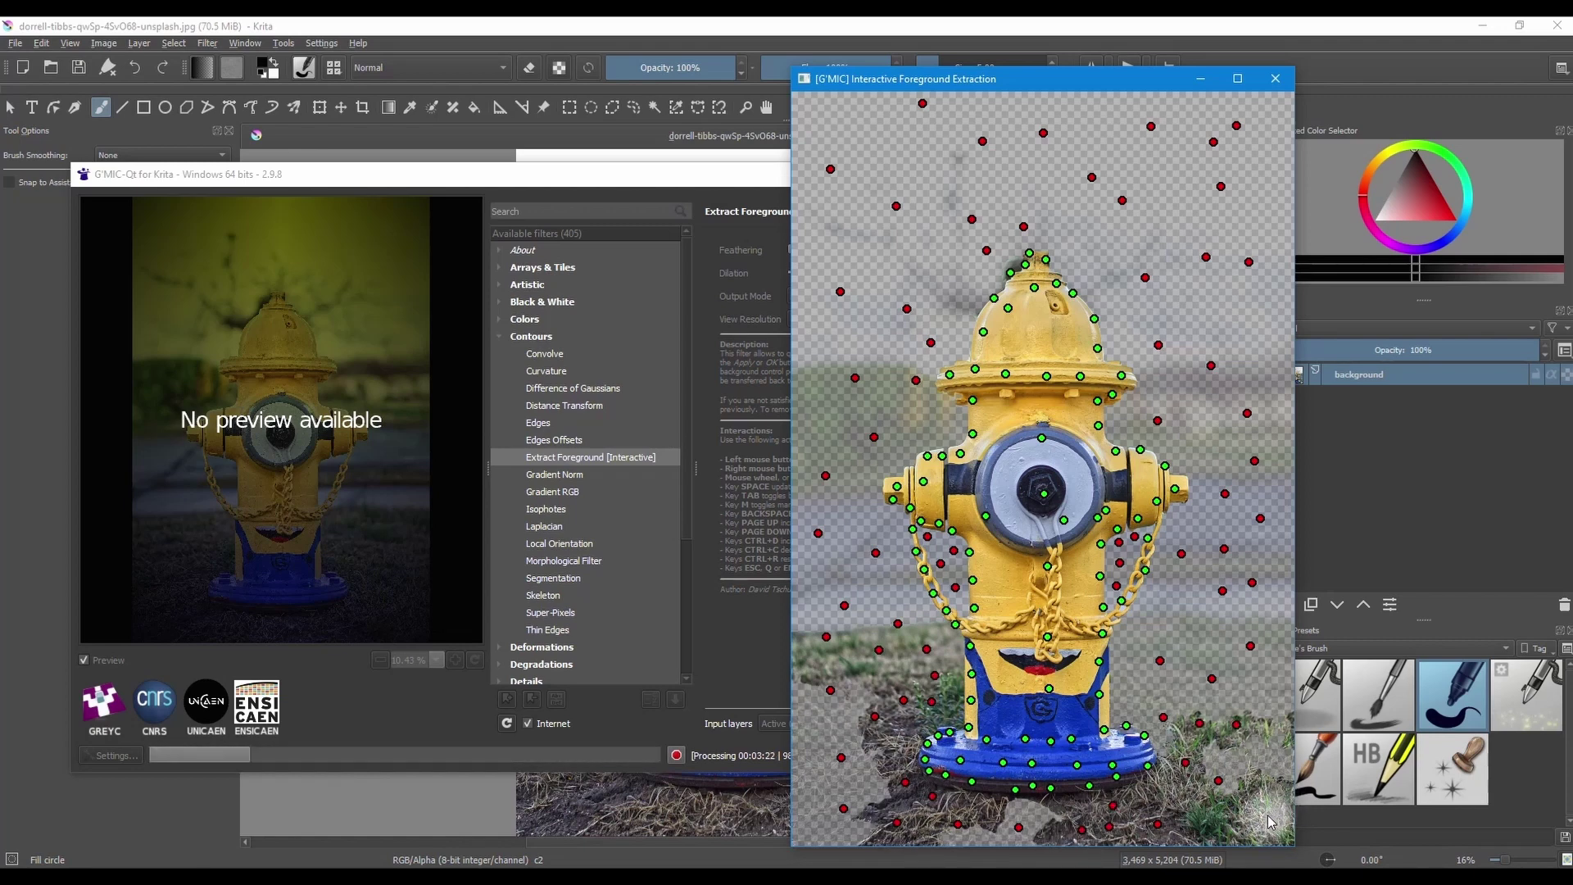
{"action": "right_click", "coordinate": [1188, 825]}
Step: Add more background marks around the base, foreground marks on the body and cap, and recompute the preview
{"action": "right_click", "coordinate": [1173, 682]}
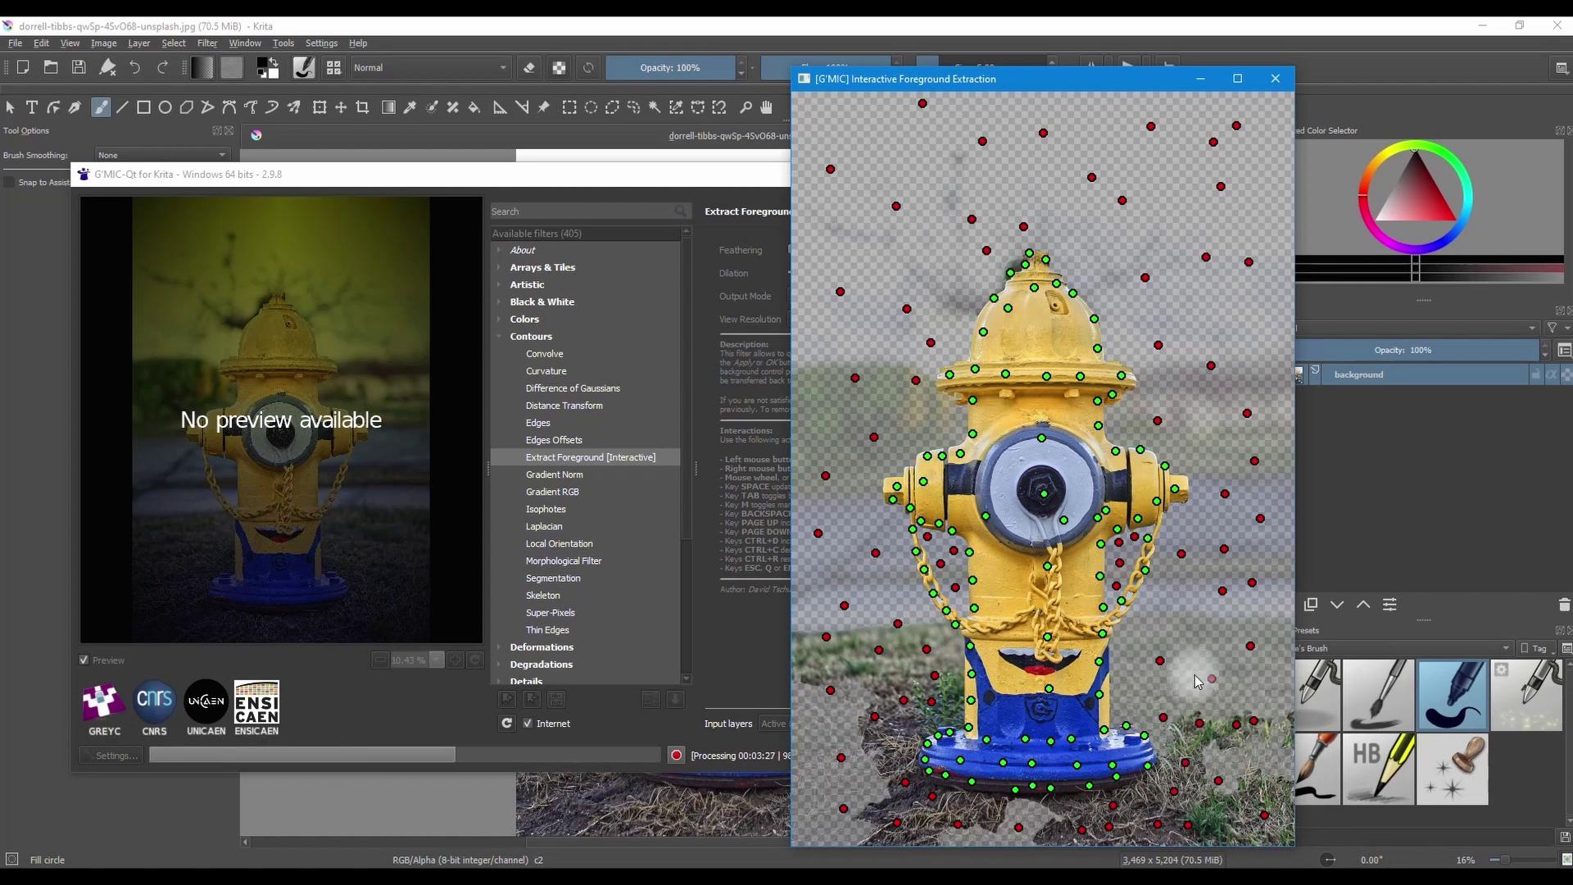
{"action": "right_click", "coordinate": [950, 708]}
{"action": "right_click", "coordinate": [921, 812]}
{"action": "right_click", "coordinate": [959, 823]}
{"action": "right_click", "coordinate": [1062, 815]}
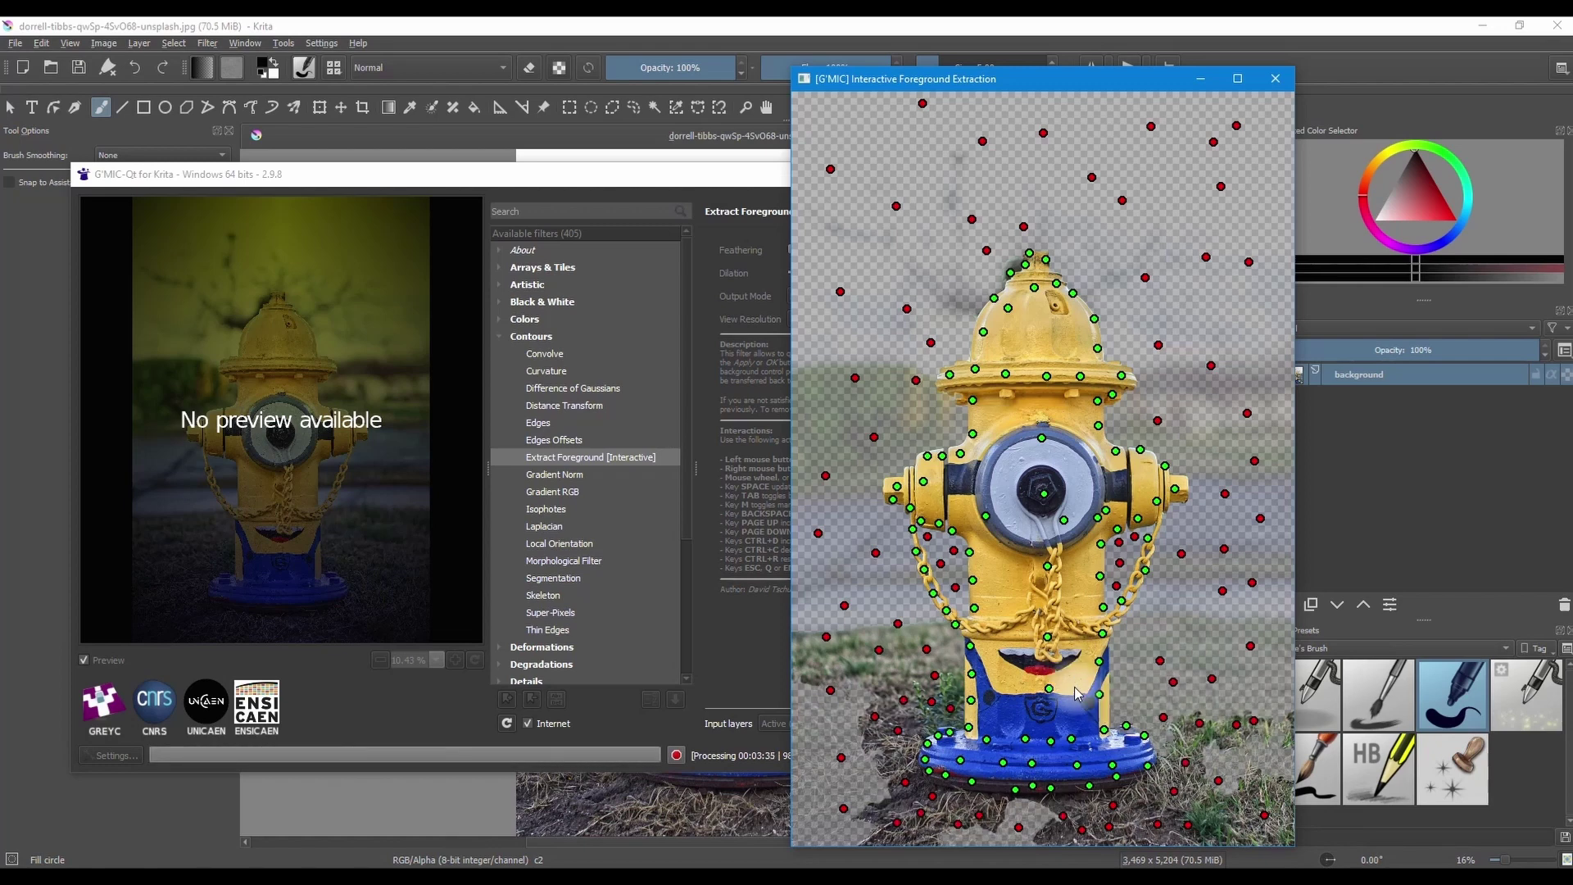
{"action": "left_click", "coordinate": [1015, 584]}
{"action": "left_click", "coordinate": [1058, 631]}
{"action": "left_click", "coordinate": [1002, 553]}
{"action": "left_click", "coordinate": [997, 476]}
{"action": "left_click", "coordinate": [1058, 464]}
{"action": "key", "text": "space"}
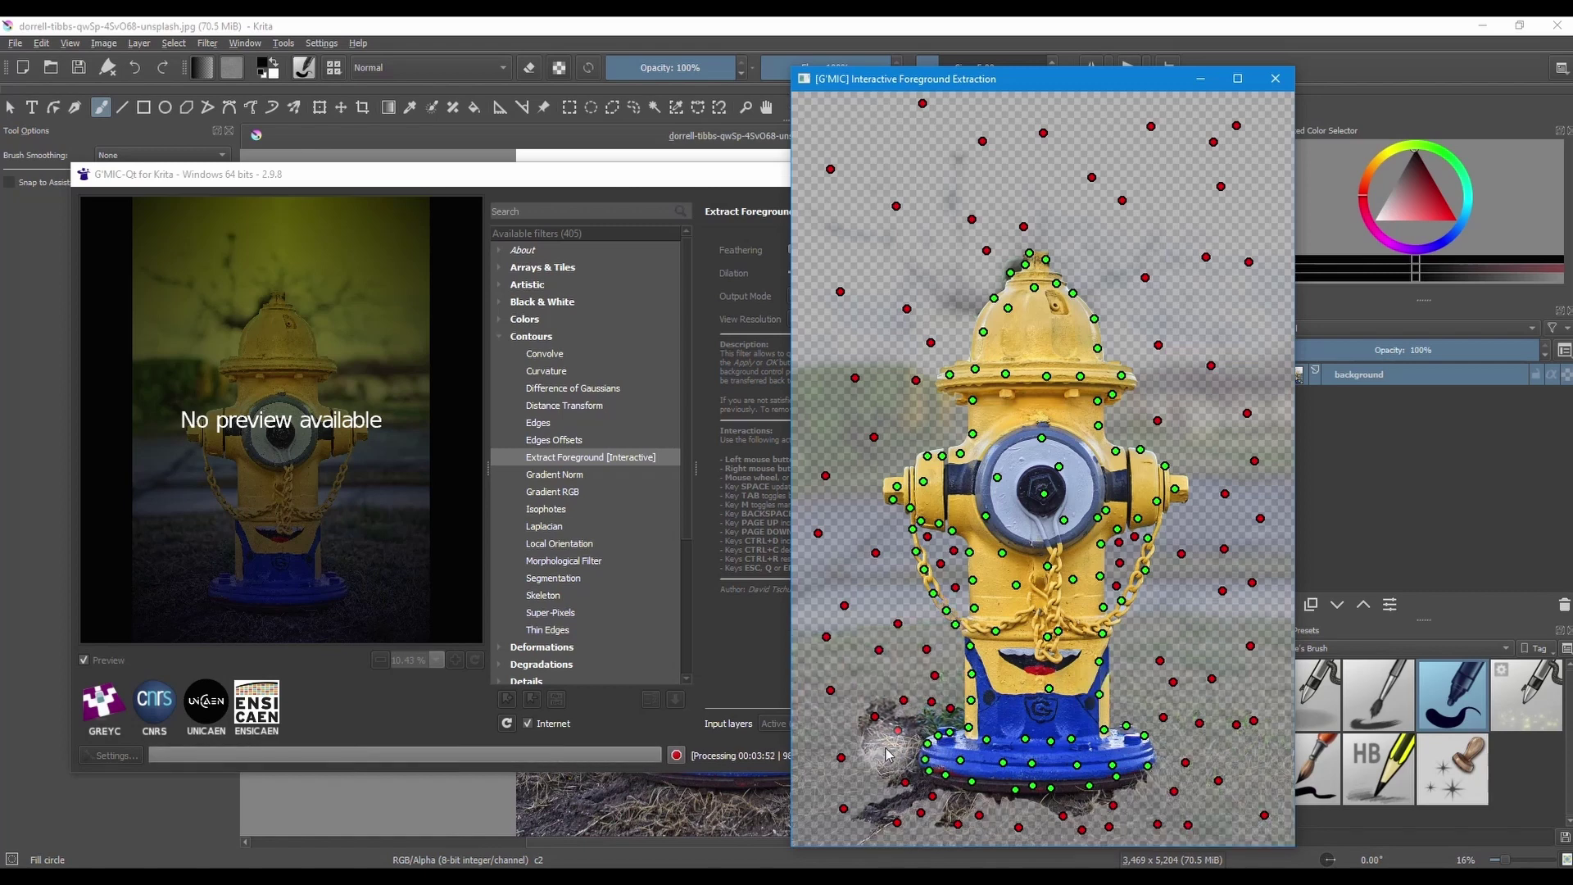
{"action": "key", "text": "space"}
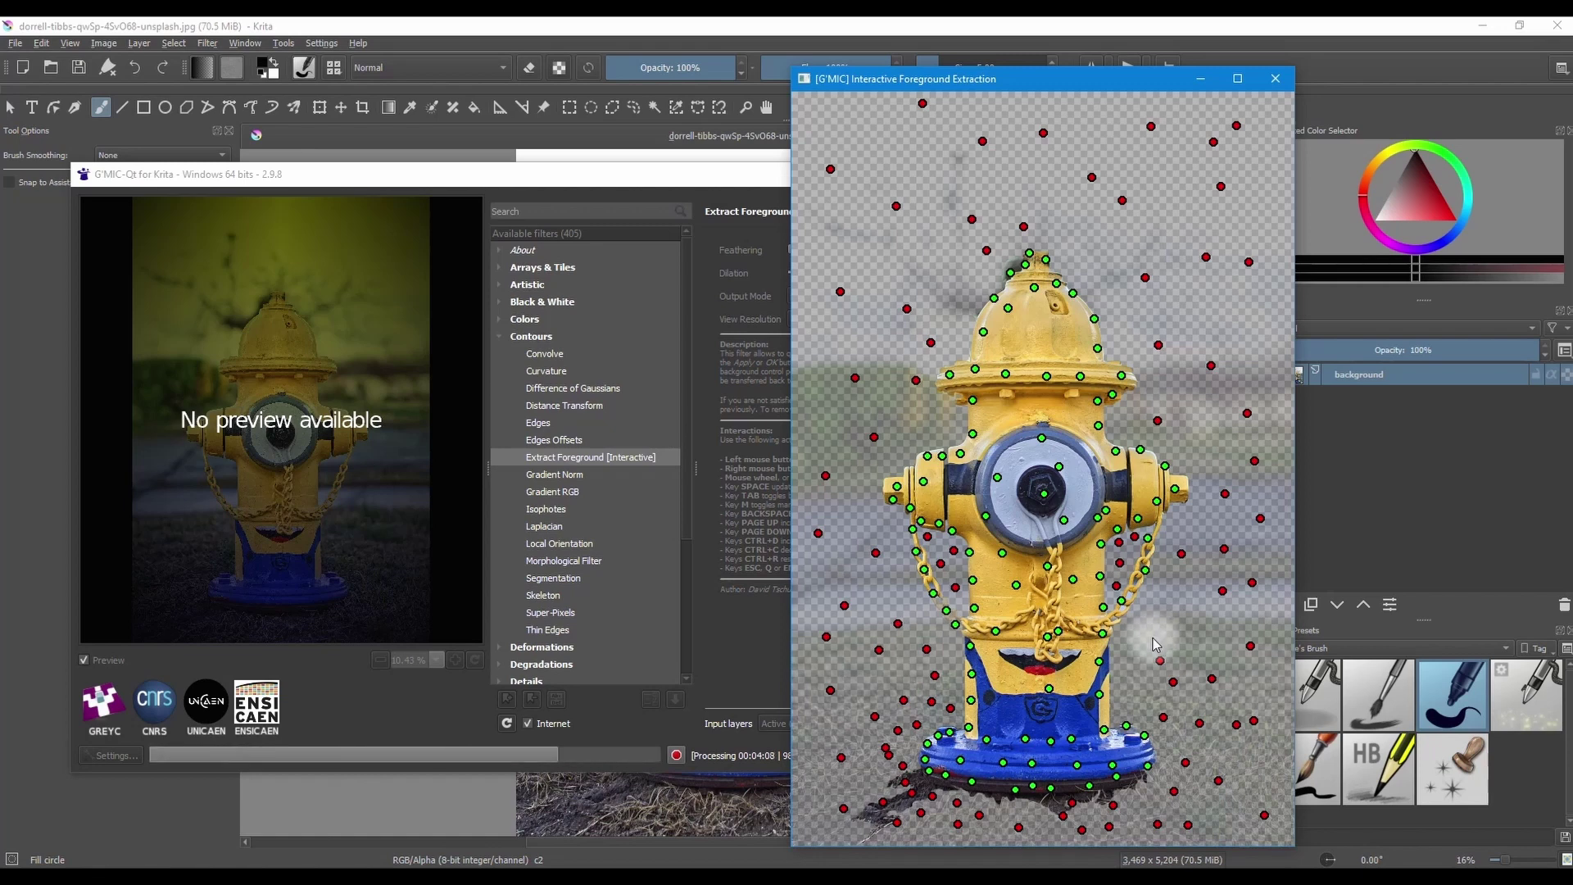
Step: Apply the extraction, then hide and reshow the original photo layer to check the cut-out
{"action": "key", "text": "Return"}
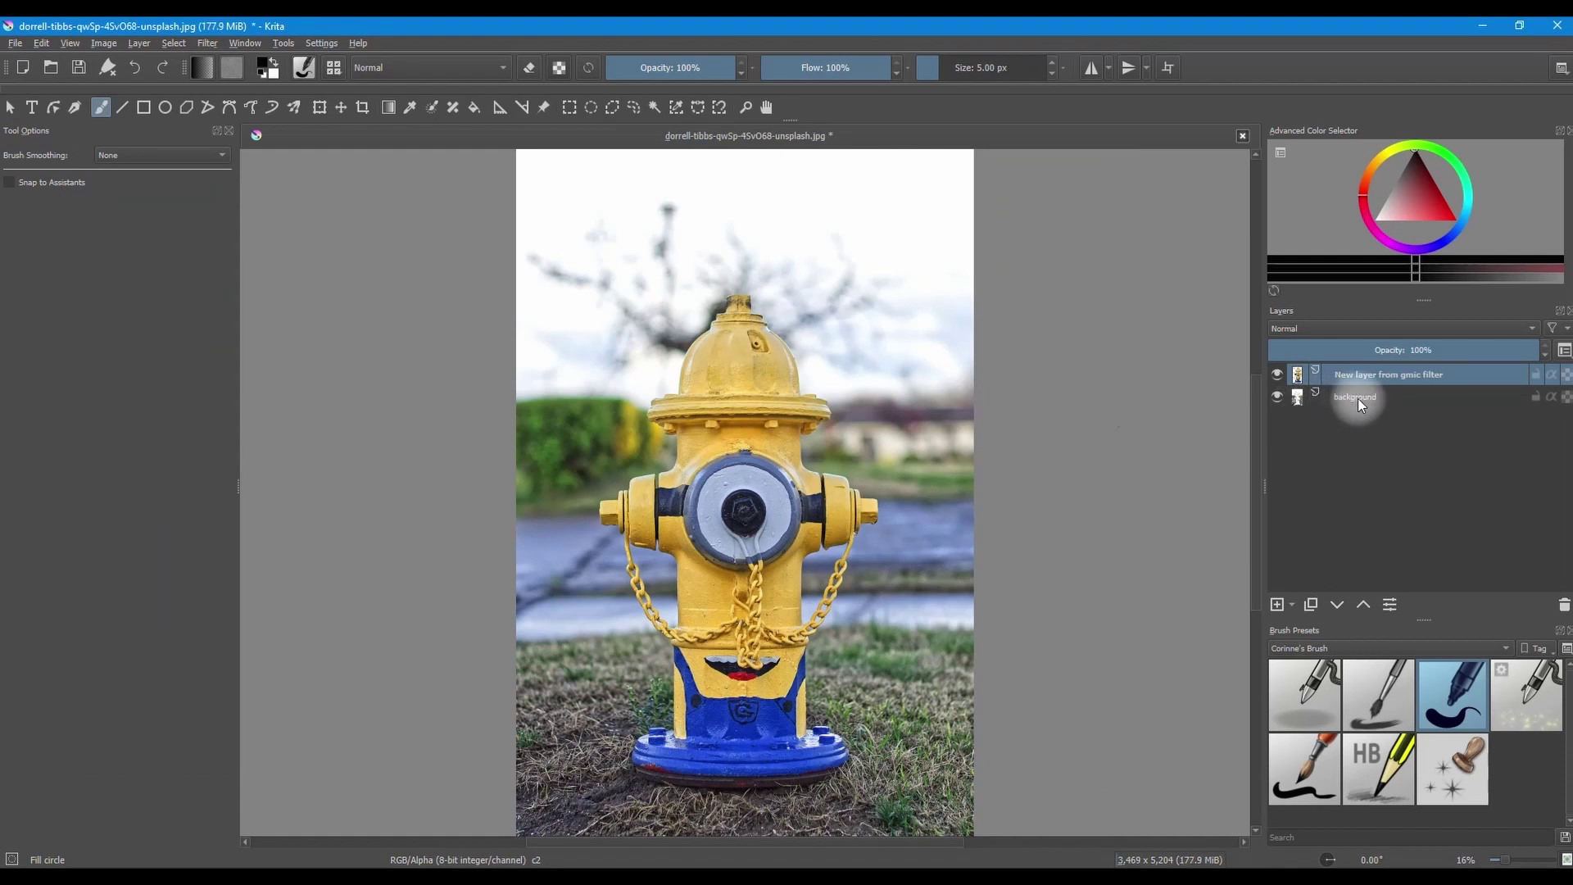
{"action": "left_click", "coordinate": [1277, 396]}
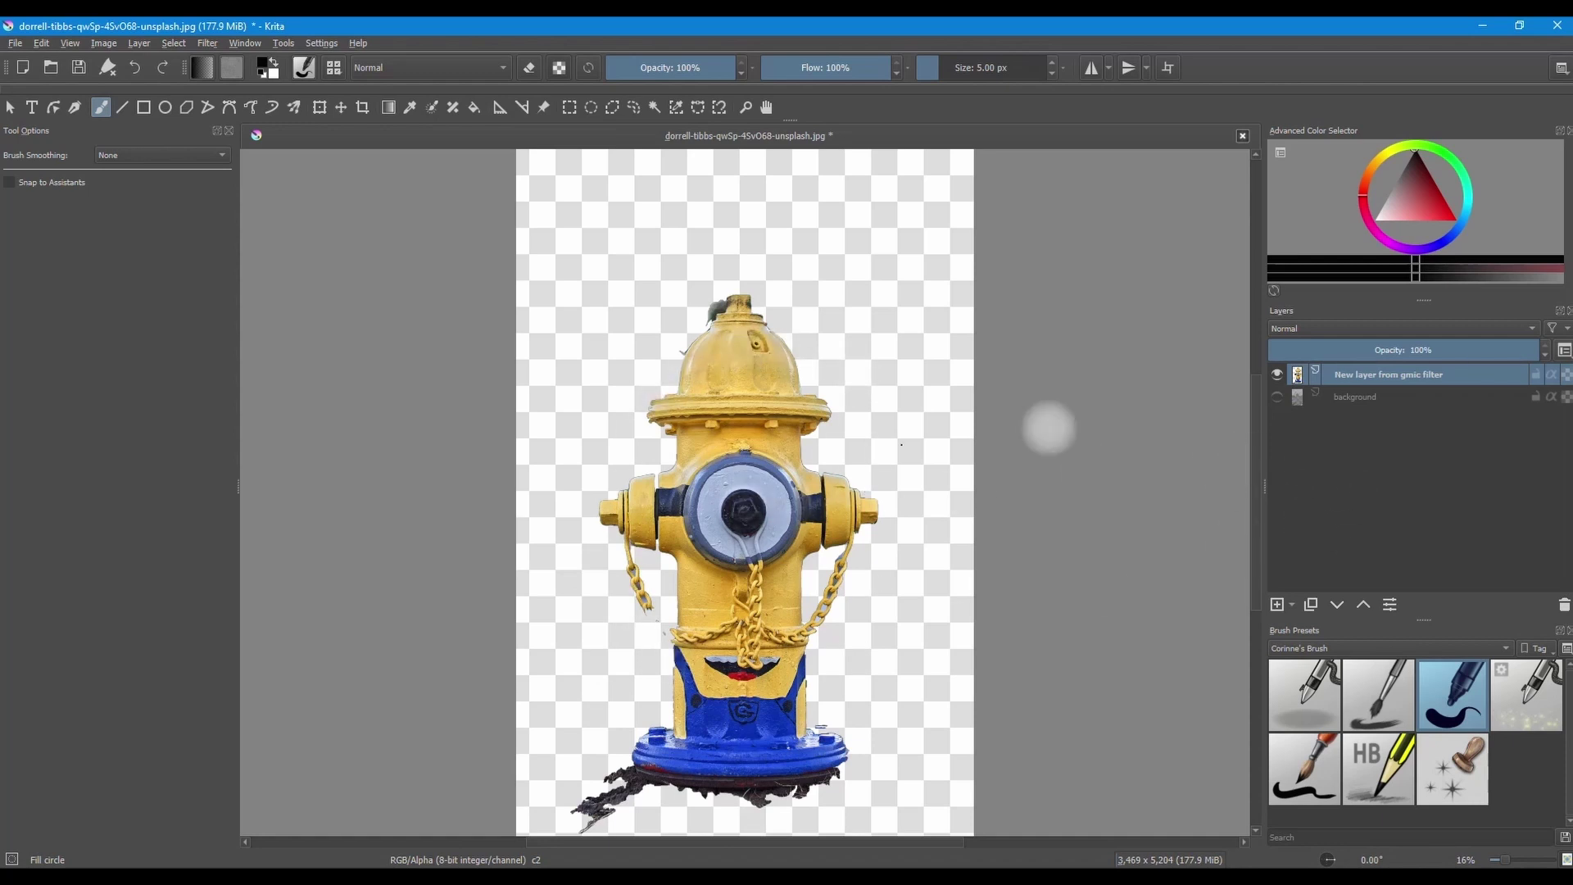
{"action": "left_click", "coordinate": [1276, 398]}
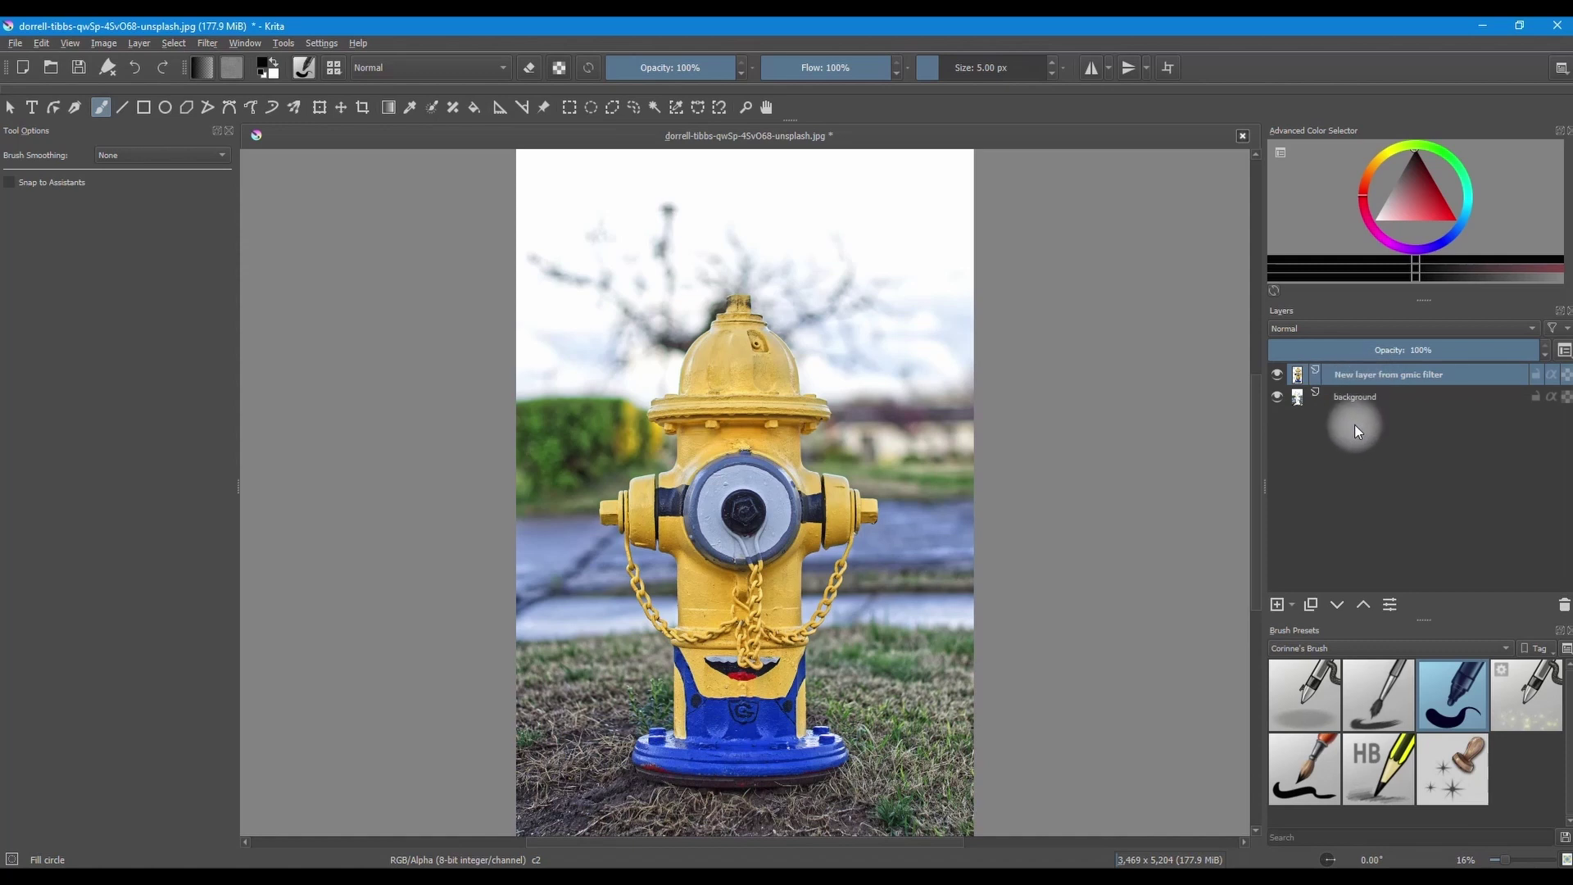
Step: Hide the G'MIC cut-out layer, select the background layer, and zoom and pan to inspect the hole
{"action": "left_click", "coordinate": [1276, 374]}
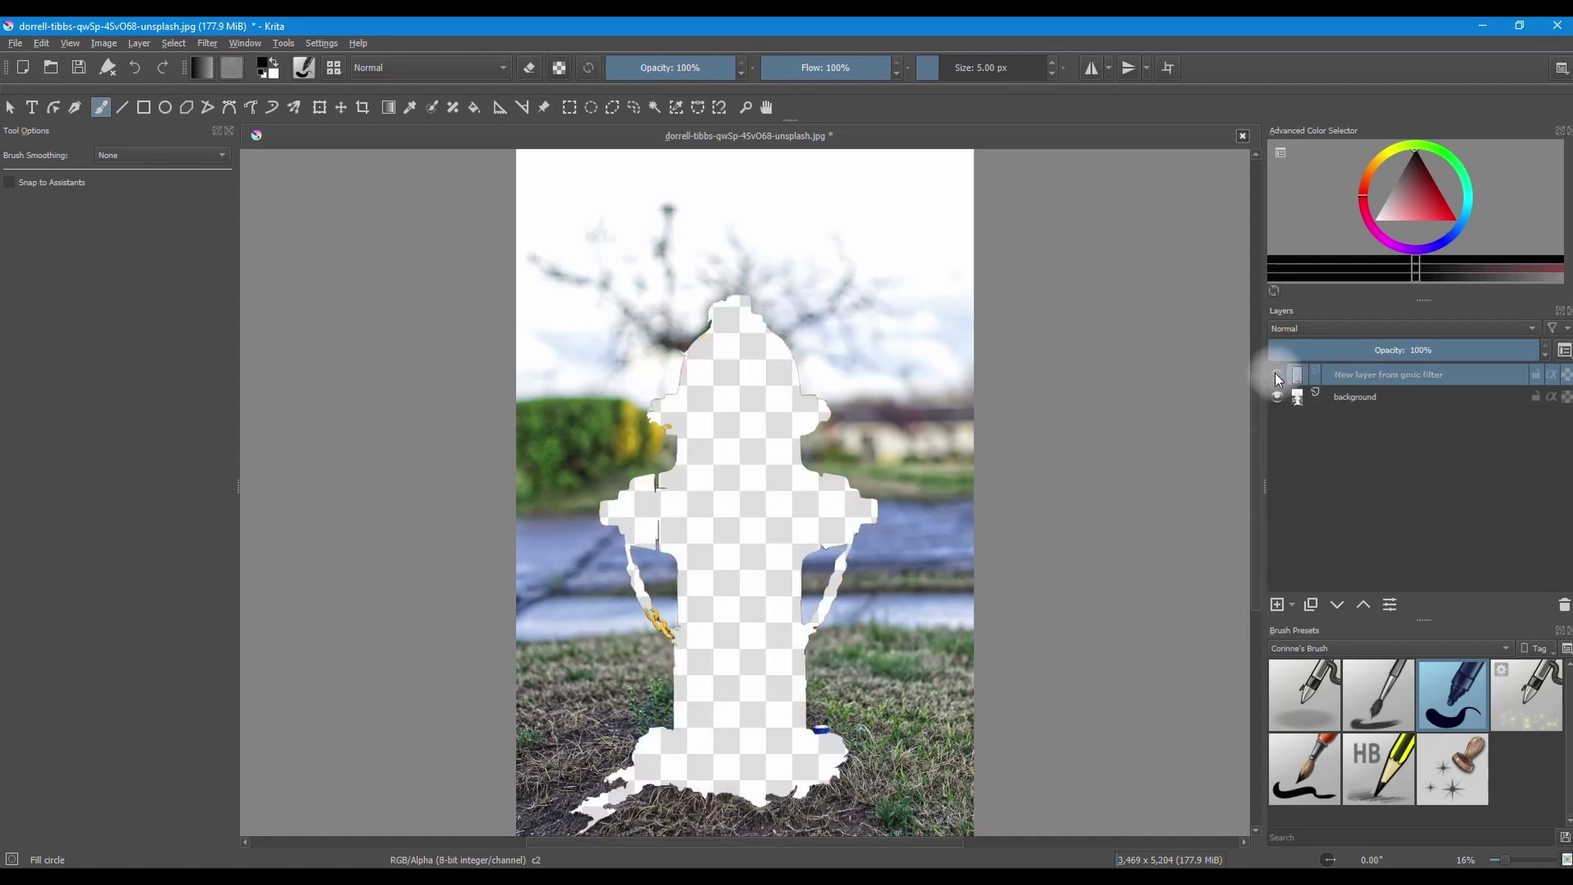
{"action": "scroll", "coordinate": [667, 417], "scroll_direction": "up", "scroll_amount": 1}
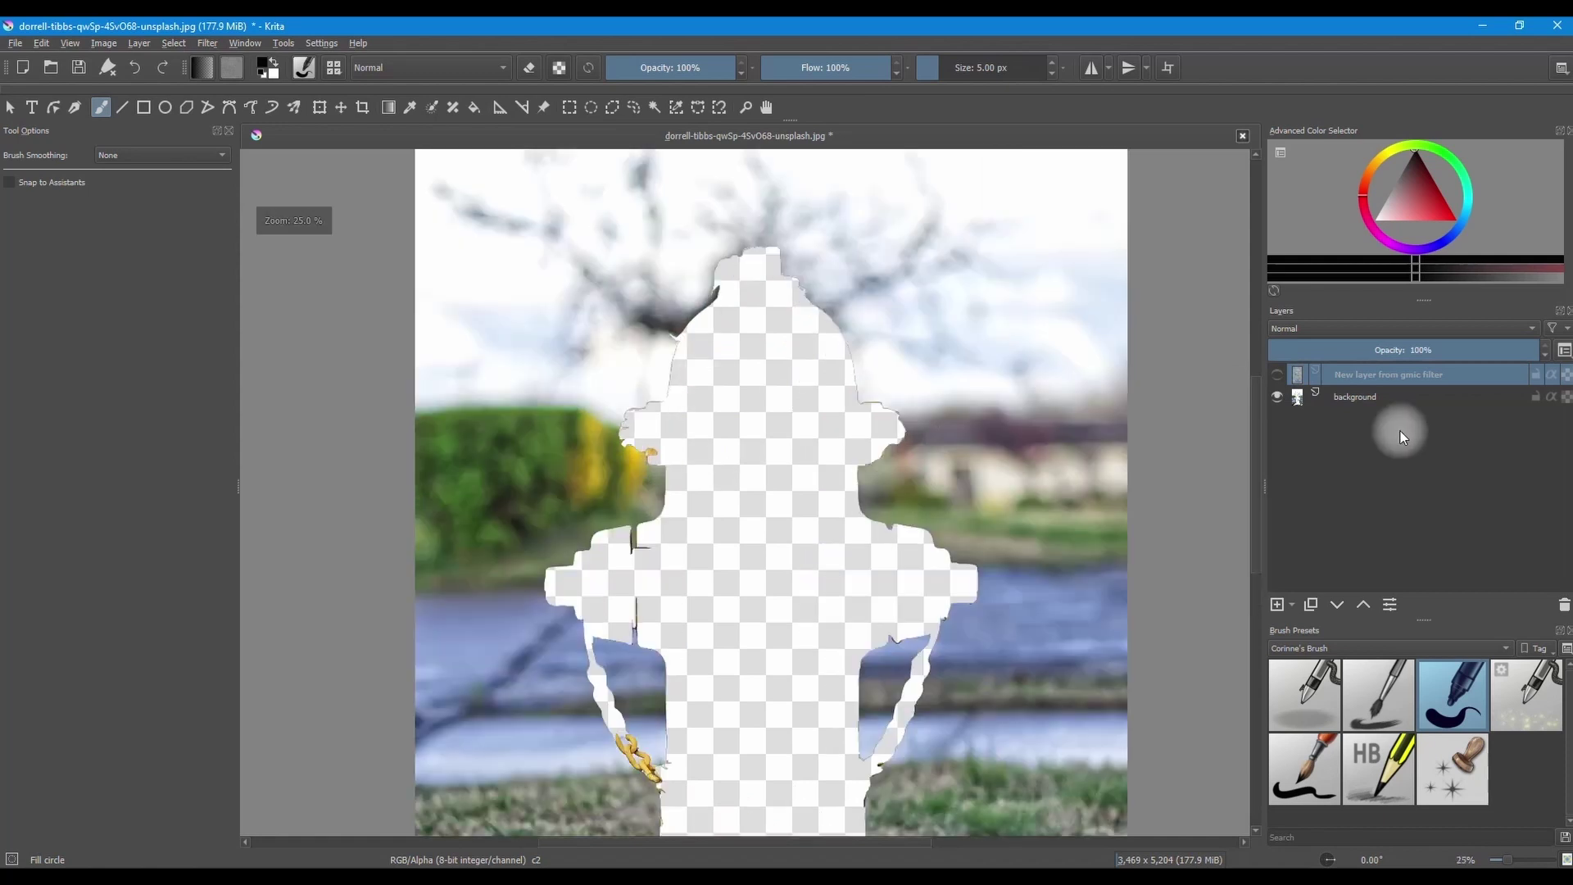
{"action": "left_click", "coordinate": [1356, 396]}
{"action": "scroll", "coordinate": [1052, 459], "scroll_direction": "up", "scroll_amount": 3}
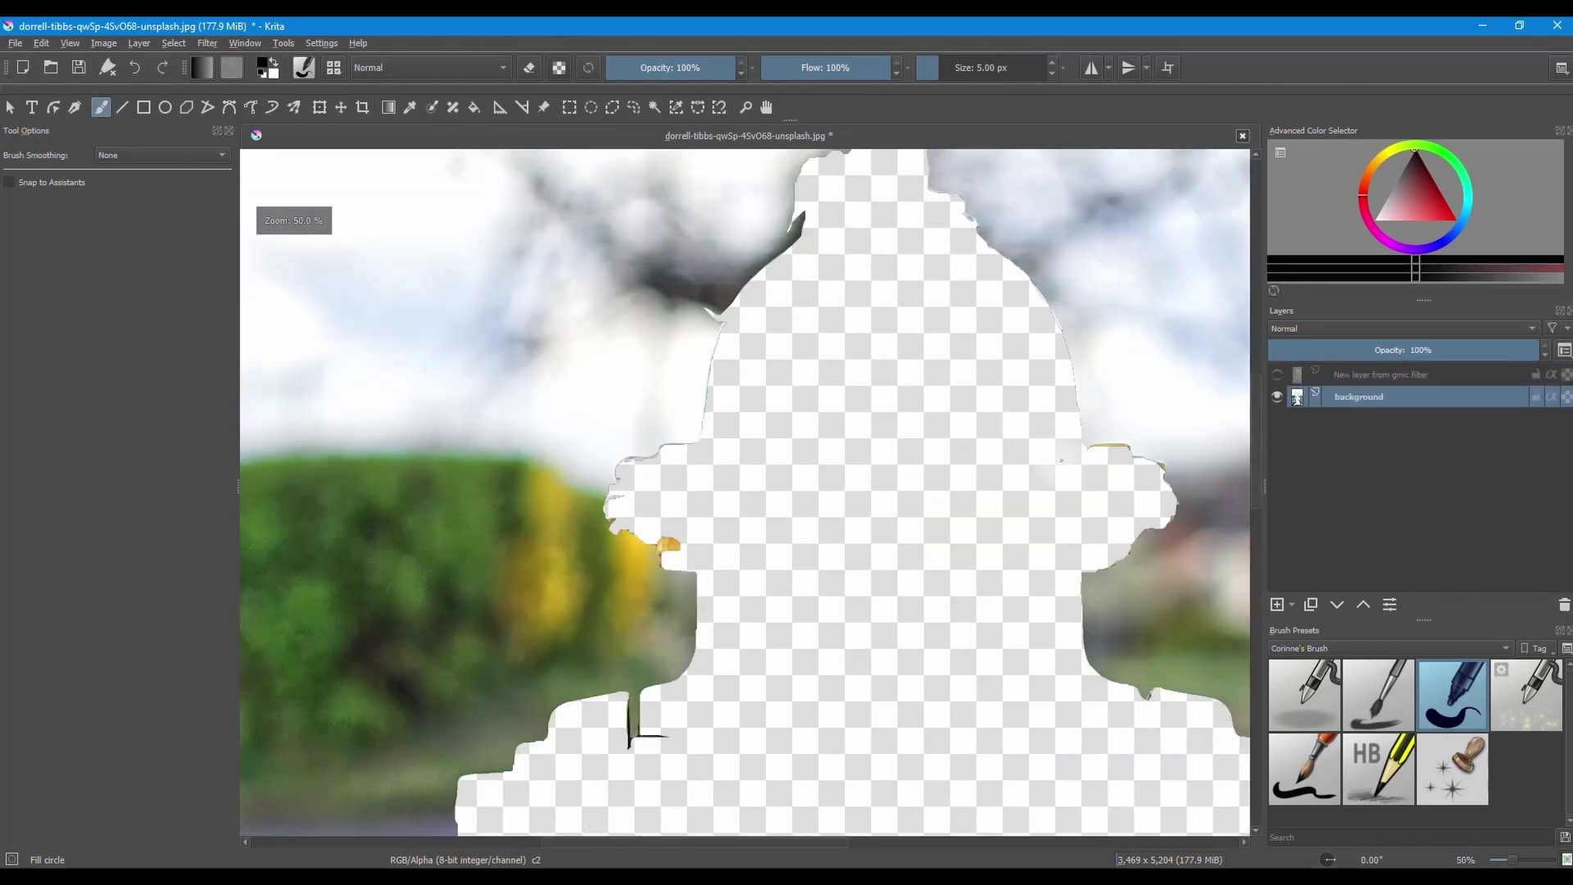
{"action": "scroll", "coordinate": [1052, 460], "scroll_direction": "up", "scroll_amount": 1}
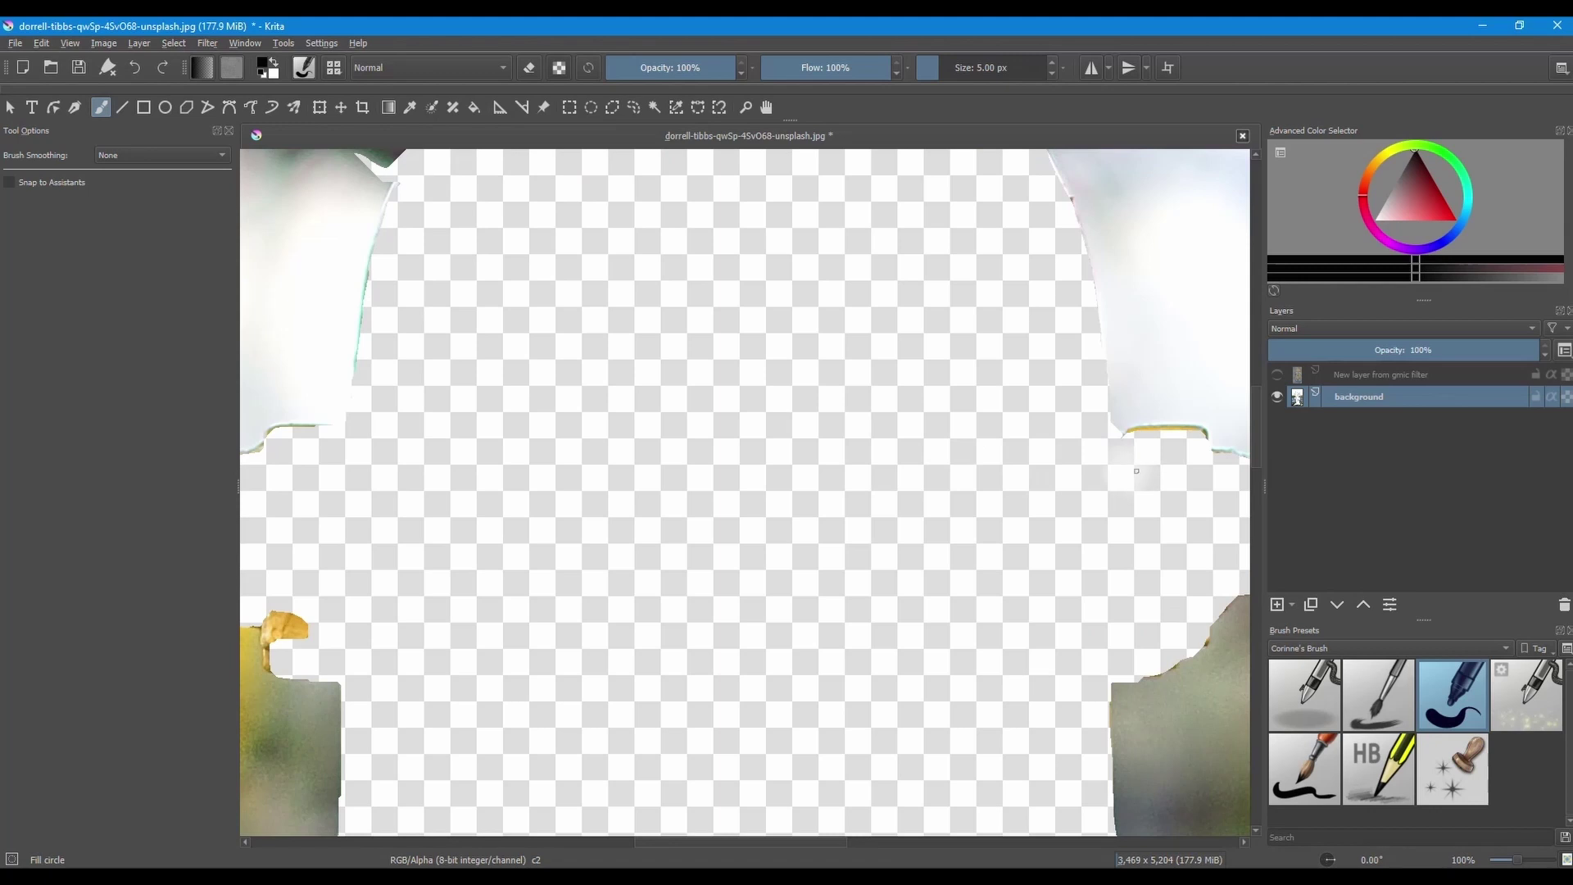
{"action": "left_click_drag", "start_coordinate": [1053, 468], "coordinate": [913, 479]}
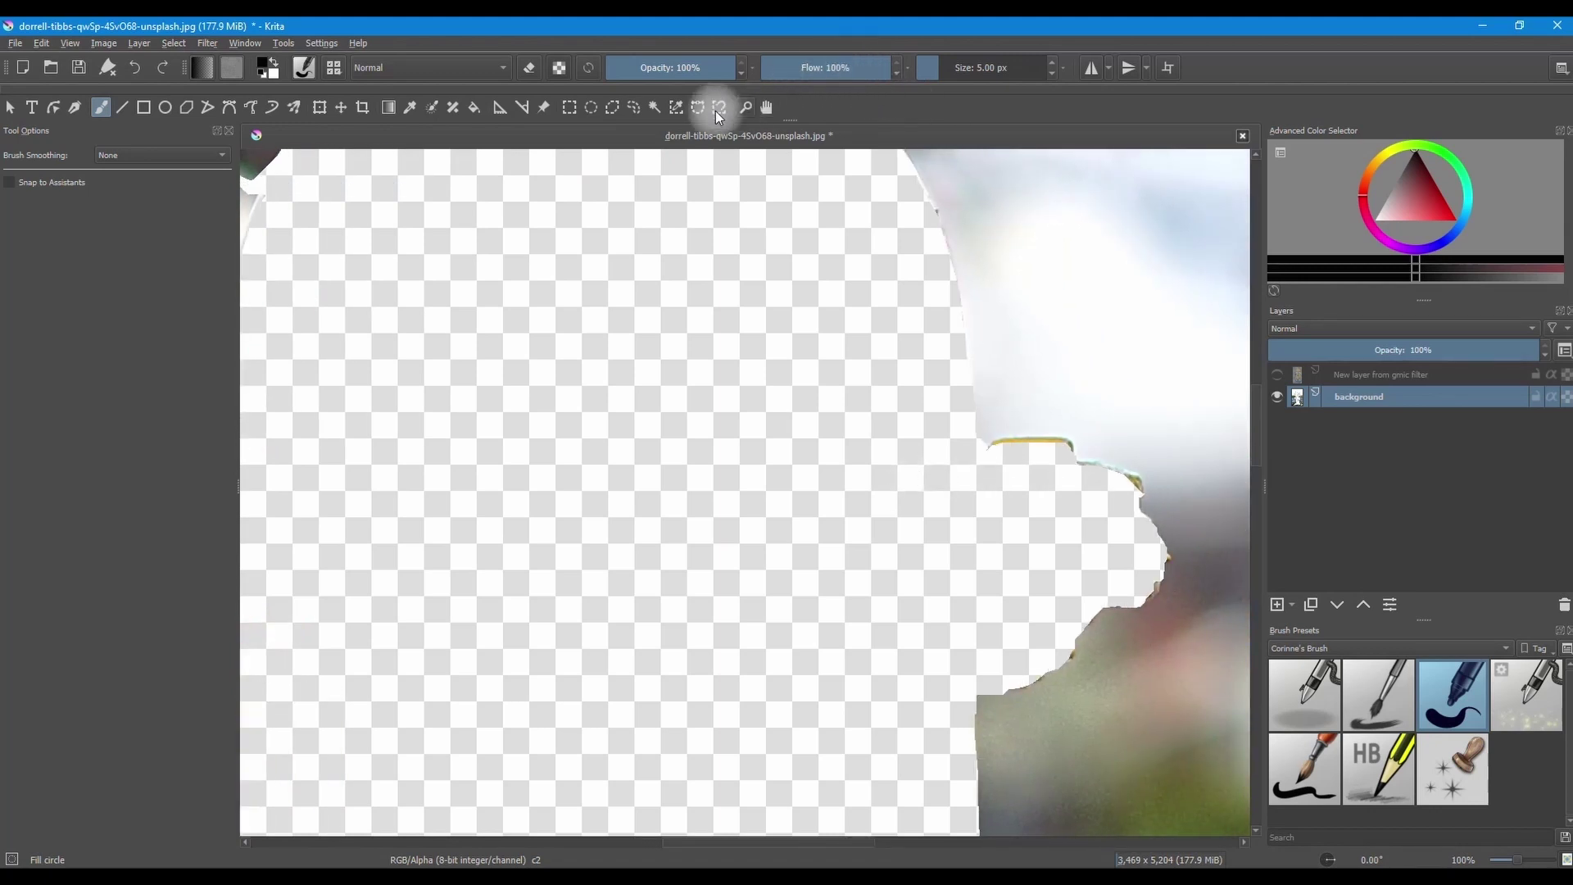
Step: With the Freehand Selection tool, lasso the leftover hydrant slivers along the hole's right edge
{"action": "left_click", "coordinate": [633, 107]}
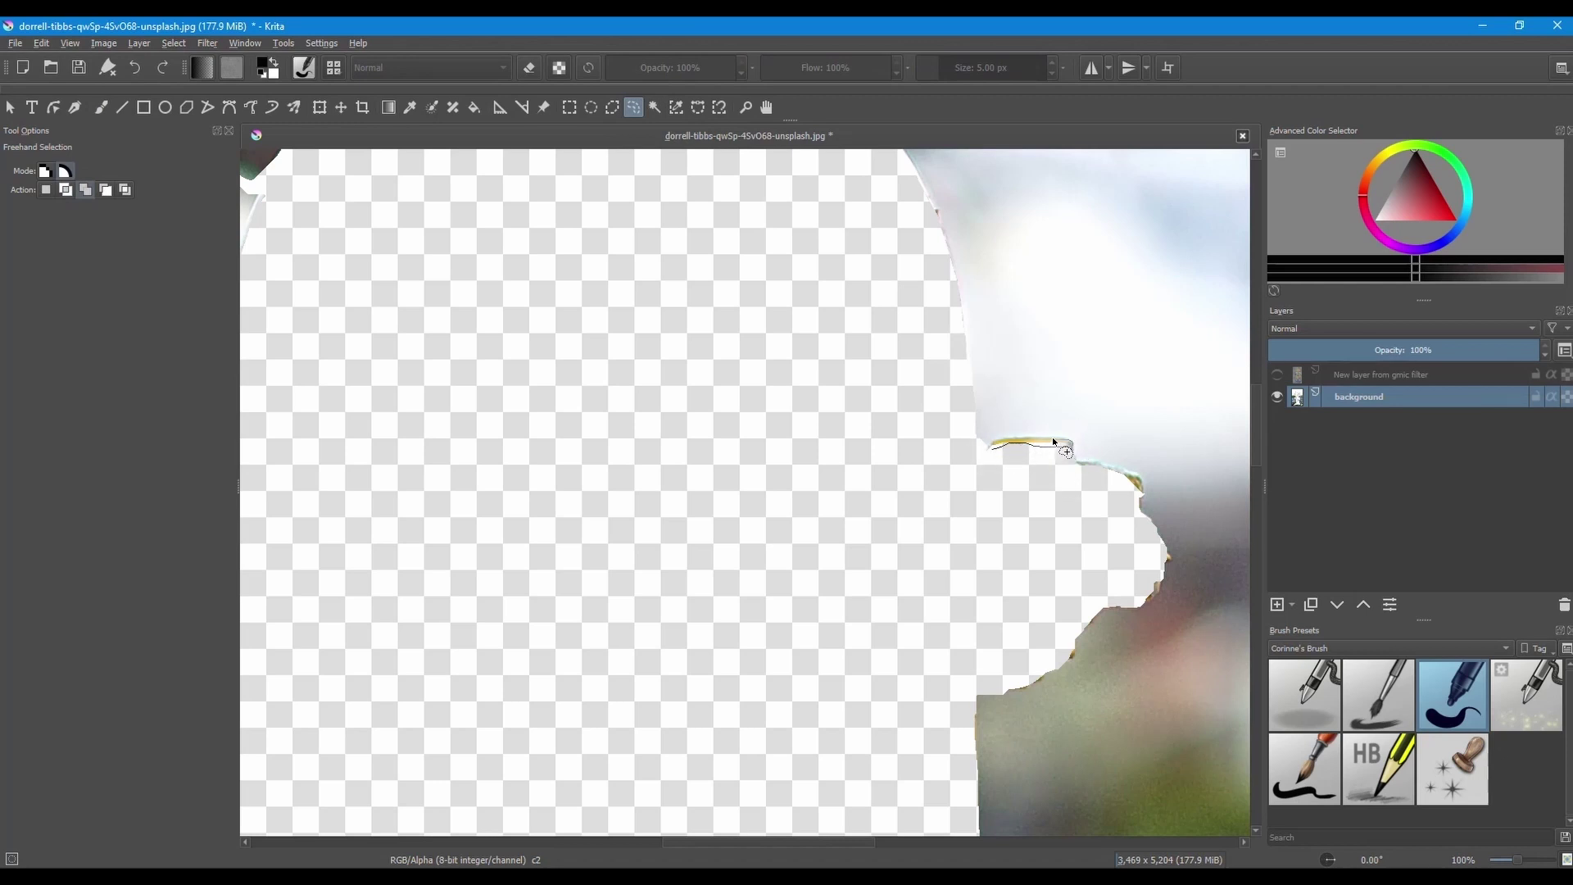
{"action": "left_click_drag", "start_coordinate": [989, 451], "coordinate": [1099, 470]}
{"action": "left_click_drag", "start_coordinate": [1099, 474], "coordinate": [1096, 471]}
{"action": "left_click_drag", "start_coordinate": [1162, 582], "coordinate": [1145, 605]}
{"action": "mouse_move", "coordinate": [671, 636]}
{"action": "left_mouse_down"}
{"action": "mouse_move", "coordinate": [839, 555]}
{"action": "mouse_move", "coordinate": [1000, 377]}
{"action": "mouse_move", "coordinate": [948, 351]}
{"action": "mouse_move", "coordinate": [853, 379]}
{"action": "left_mouse_up"}
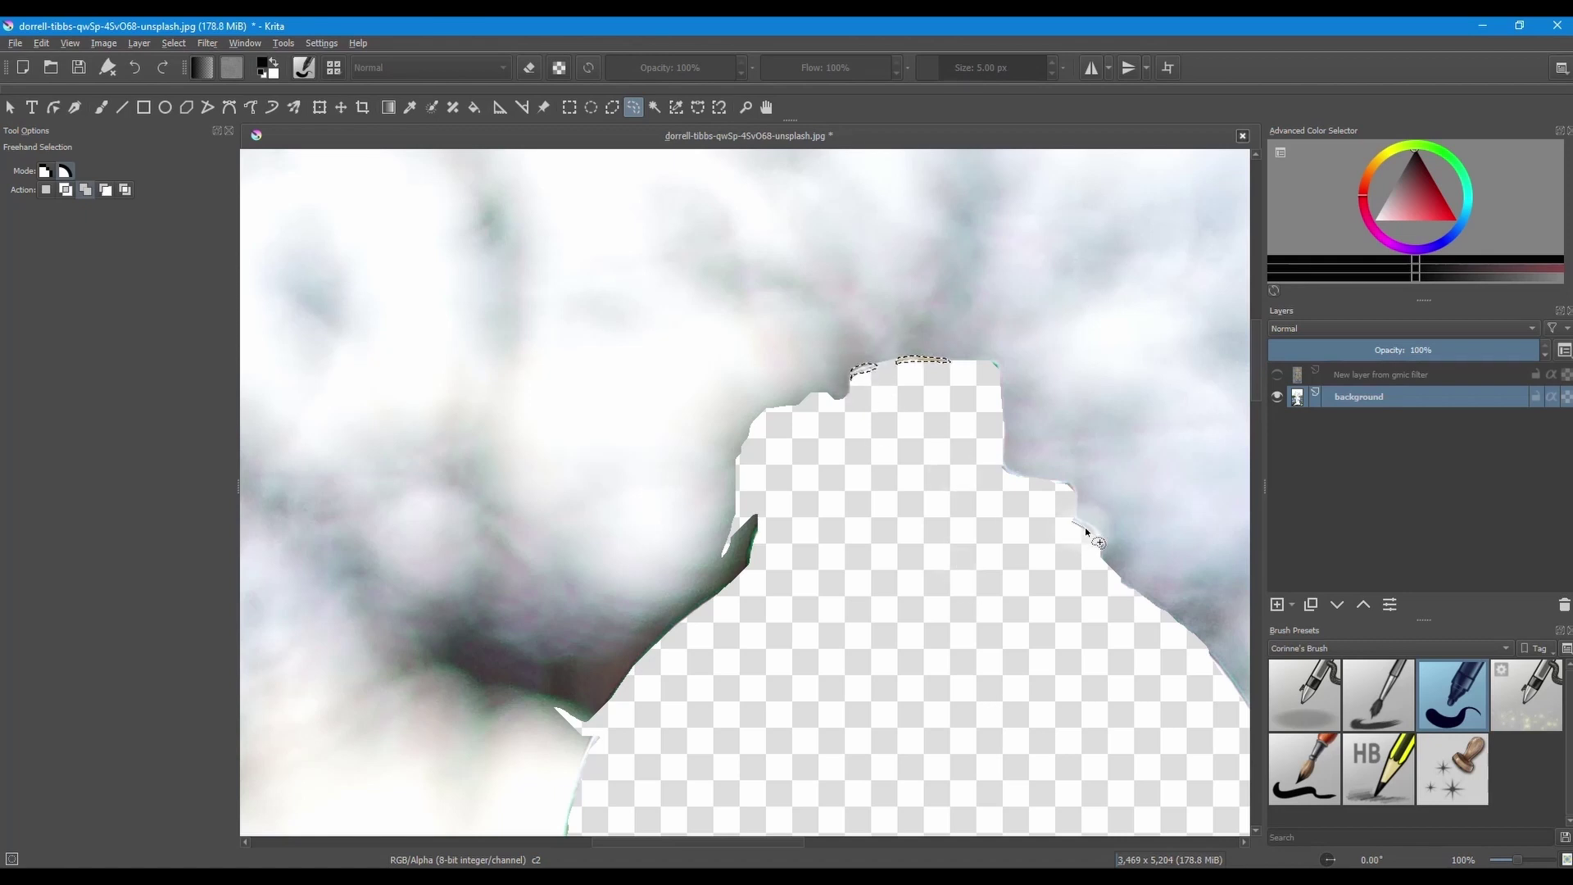
{"action": "scroll", "coordinate": [815, 655], "scroll_direction": "down", "scroll_amount": 10}
Step: Add the leftover yellow blob and edge spots down the stem's left side to the selection
{"action": "left_click_drag", "start_coordinate": [764, 719], "coordinate": [758, 731]}
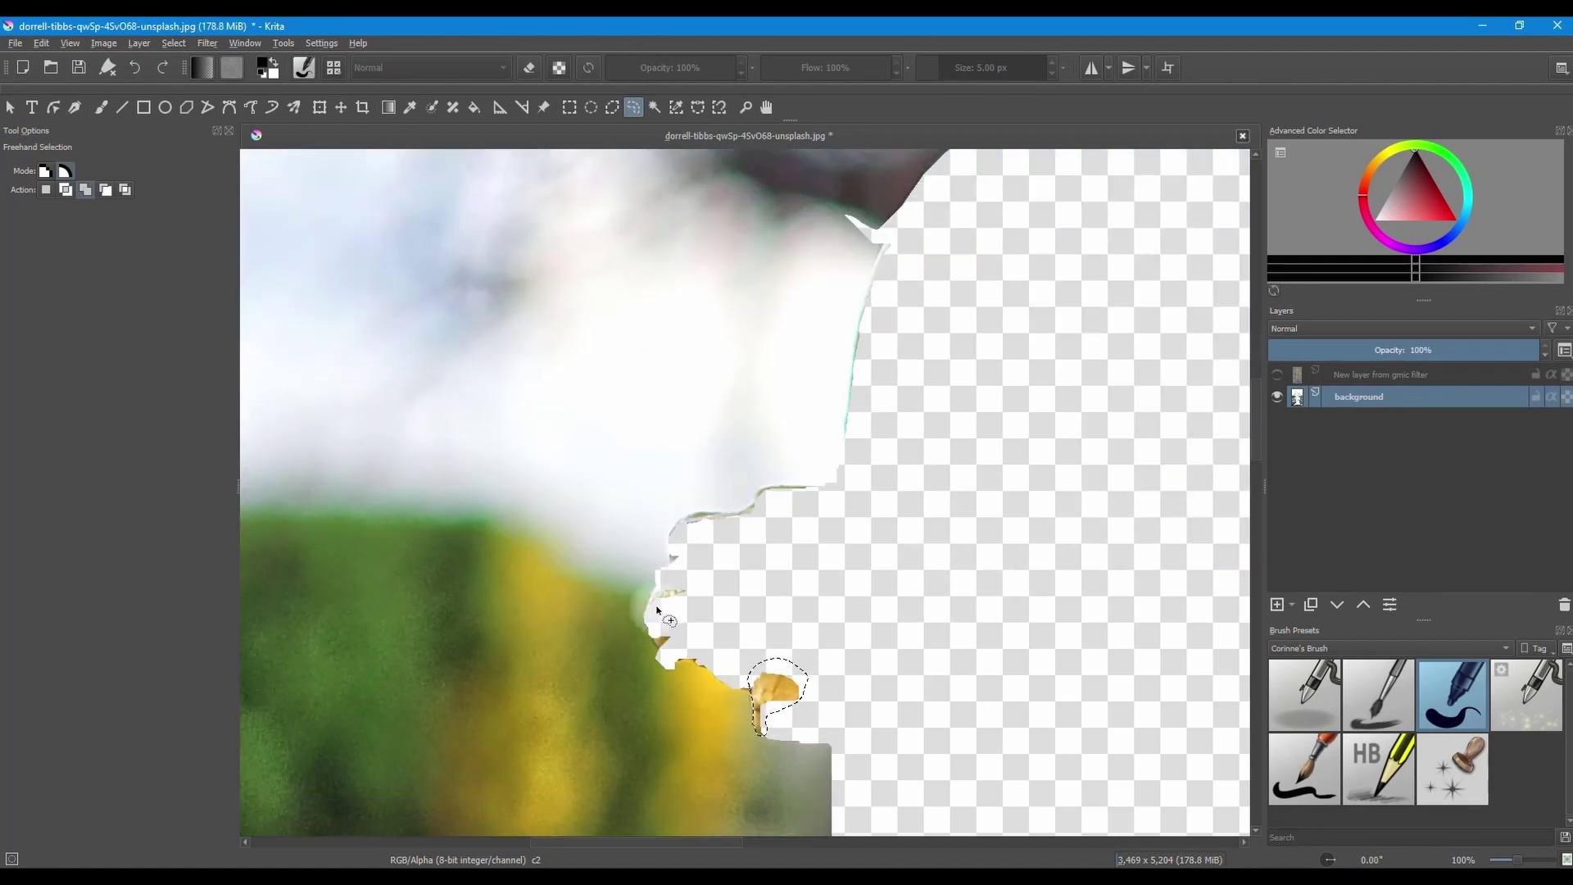
{"action": "left_click_drag", "start_coordinate": [652, 597], "coordinate": [655, 644]}
{"action": "left_click_drag", "start_coordinate": [788, 487], "coordinate": [811, 488]}
{"action": "scroll", "coordinate": [902, 614], "scroll_direction": "down", "scroll_amount": 10}
{"action": "mouse_move", "coordinate": [660, 449]}
{"action": "left_mouse_down"}
{"action": "mouse_move", "coordinate": [660, 559]}
{"action": "mouse_move", "coordinate": [702, 539]}
{"action": "mouse_move", "coordinate": [682, 471]}
{"action": "mouse_move", "coordinate": [678, 520]}
{"action": "mouse_move", "coordinate": [663, 518]}
{"action": "mouse_move", "coordinate": [659, 449]}
{"action": "left_mouse_up"}
{"action": "scroll", "coordinate": [843, 677], "scroll_direction": "down", "scroll_amount": 5}
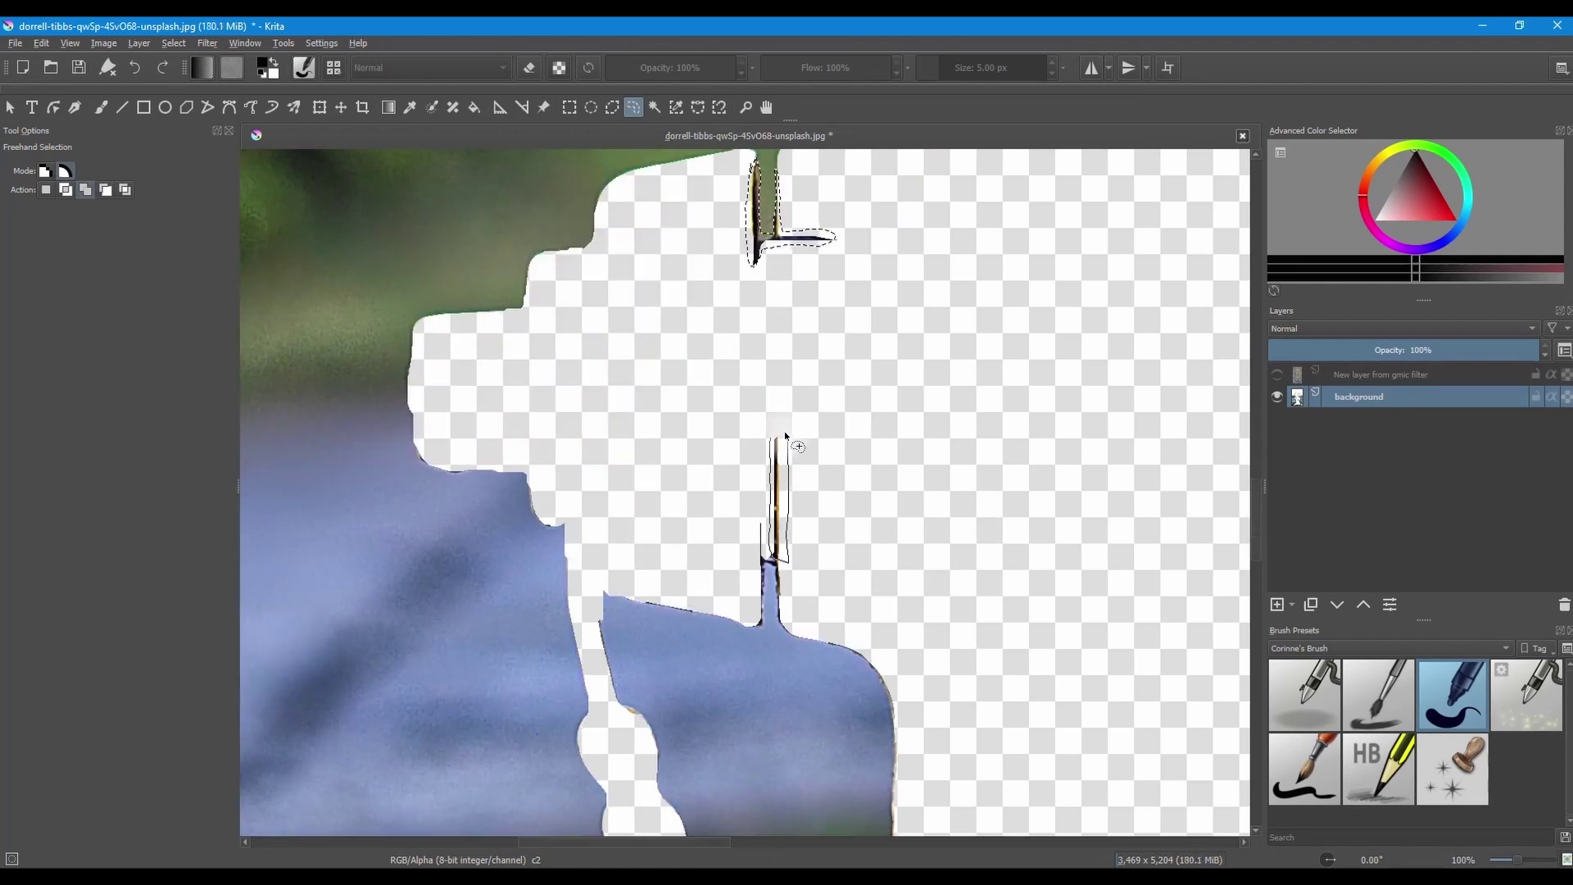
{"action": "scroll", "coordinate": [973, 537], "scroll_direction": "down", "scroll_amount": 10}
Step: Add the leftovers around and inside the chain links to the selection
{"action": "mouse_move", "coordinate": [779, 686]}
{"action": "left_mouse_down"}
{"action": "mouse_move", "coordinate": [796, 633]}
{"action": "mouse_move", "coordinate": [774, 589]}
{"action": "mouse_move", "coordinate": [822, 567]}
{"action": "mouse_move", "coordinate": [770, 578]}
{"action": "mouse_move", "coordinate": [686, 517]}
{"action": "mouse_move", "coordinate": [644, 457]}
{"action": "mouse_move", "coordinate": [594, 467]}
{"action": "mouse_move", "coordinate": [645, 517]}
{"action": "mouse_move", "coordinate": [676, 502]}
{"action": "mouse_move", "coordinate": [633, 477]}
{"action": "mouse_move", "coordinate": [675, 510]}
{"action": "mouse_move", "coordinate": [635, 489]}
{"action": "mouse_move", "coordinate": [649, 518]}
{"action": "mouse_move", "coordinate": [675, 510]}
{"action": "mouse_move", "coordinate": [625, 476]}
{"action": "left_mouse_up"}
{"action": "mouse_move", "coordinate": [684, 526]}
{"action": "left_mouse_down"}
{"action": "mouse_move", "coordinate": [691, 574]}
{"action": "mouse_move", "coordinate": [711, 570]}
{"action": "mouse_move", "coordinate": [685, 529]}
{"action": "left_mouse_up"}
{"action": "scroll", "coordinate": [880, 557], "scroll_direction": "down", "scroll_amount": 5}
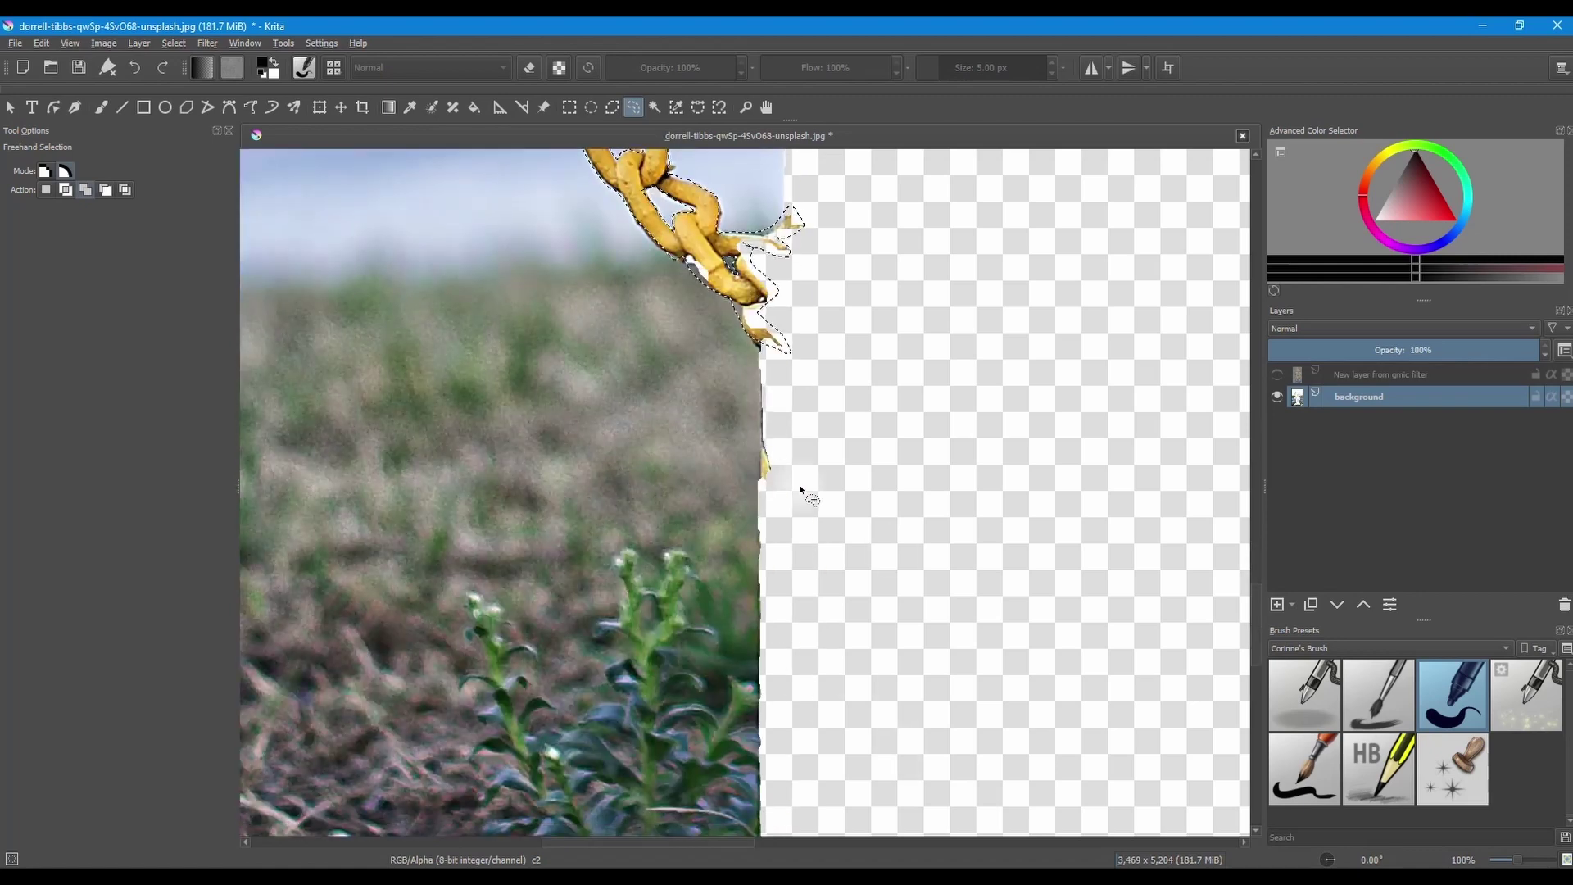
{"action": "scroll", "coordinate": [799, 484], "scroll_direction": "down", "scroll_amount": 8}
{"action": "left_click_drag", "start_coordinate": [764, 509], "coordinate": [787, 463]}
Step: Add the remaining blue fragments along the hole's edge to the selection
{"action": "scroll", "coordinate": [960, 562], "scroll_direction": "right", "scroll_amount": 10}
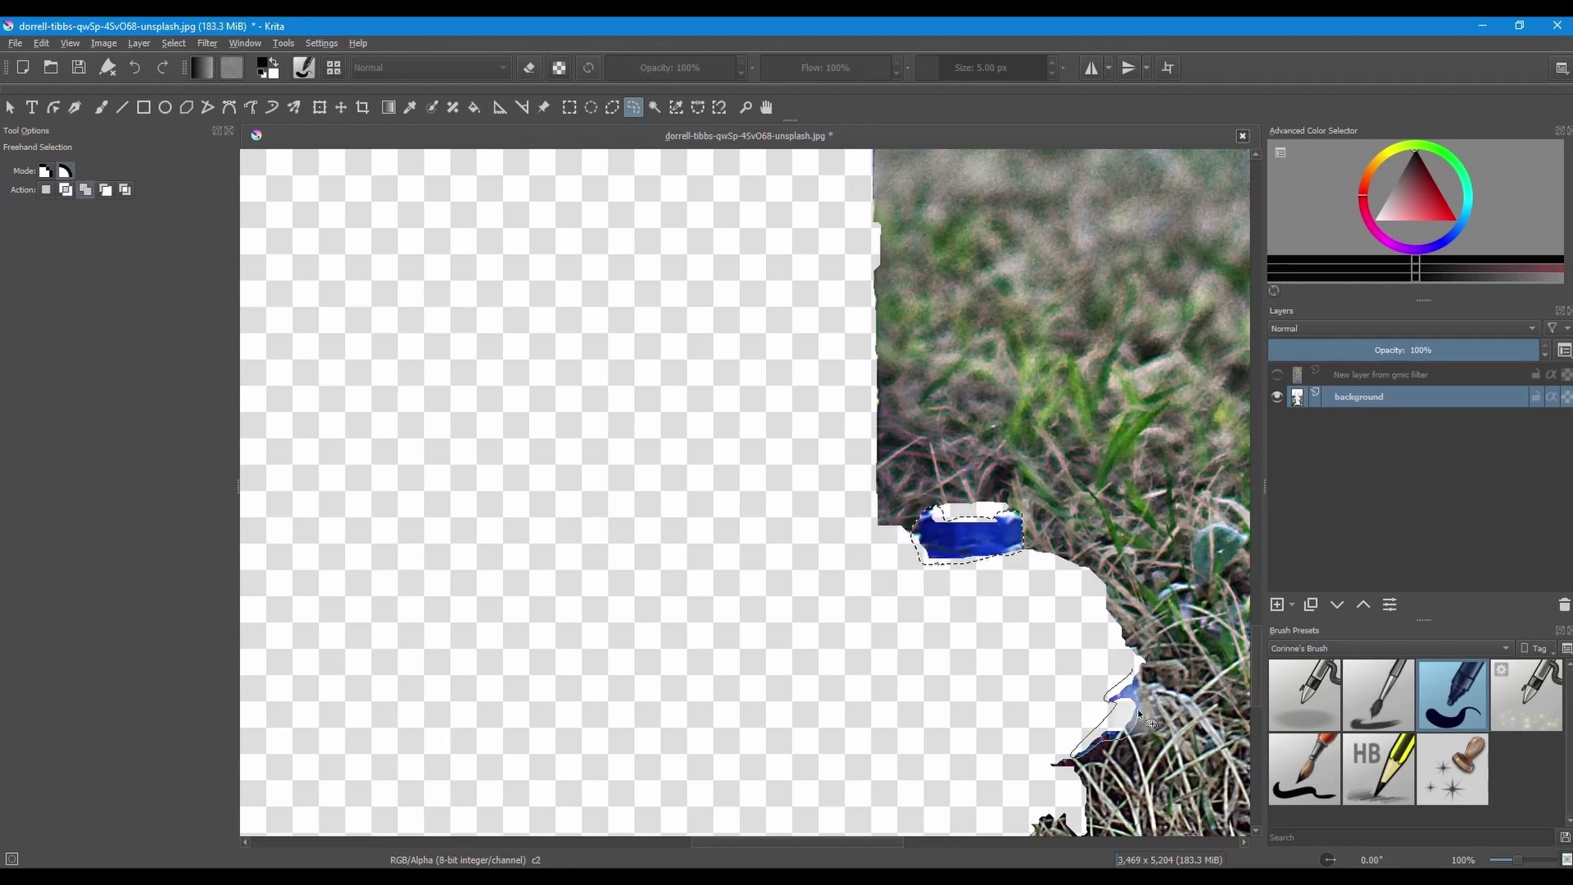
{"action": "scroll", "coordinate": [829, 679], "scroll_direction": "up", "scroll_amount": 8}
{"action": "mouse_move", "coordinate": [1003, 333]}
{"action": "left_mouse_down"}
{"action": "mouse_move", "coordinate": [986, 361]}
{"action": "mouse_move", "coordinate": [930, 353]}
{"action": "mouse_move", "coordinate": [896, 396]}
{"action": "left_mouse_up"}
{"action": "scroll", "coordinate": [1104, 289], "scroll_direction": "right", "scroll_amount": 4}
{"action": "scroll", "coordinate": [942, 492], "scroll_direction": "down", "scroll_amount": 5}
{"action": "scroll", "coordinate": [943, 492], "scroll_direction": "left", "scroll_amount": 4}
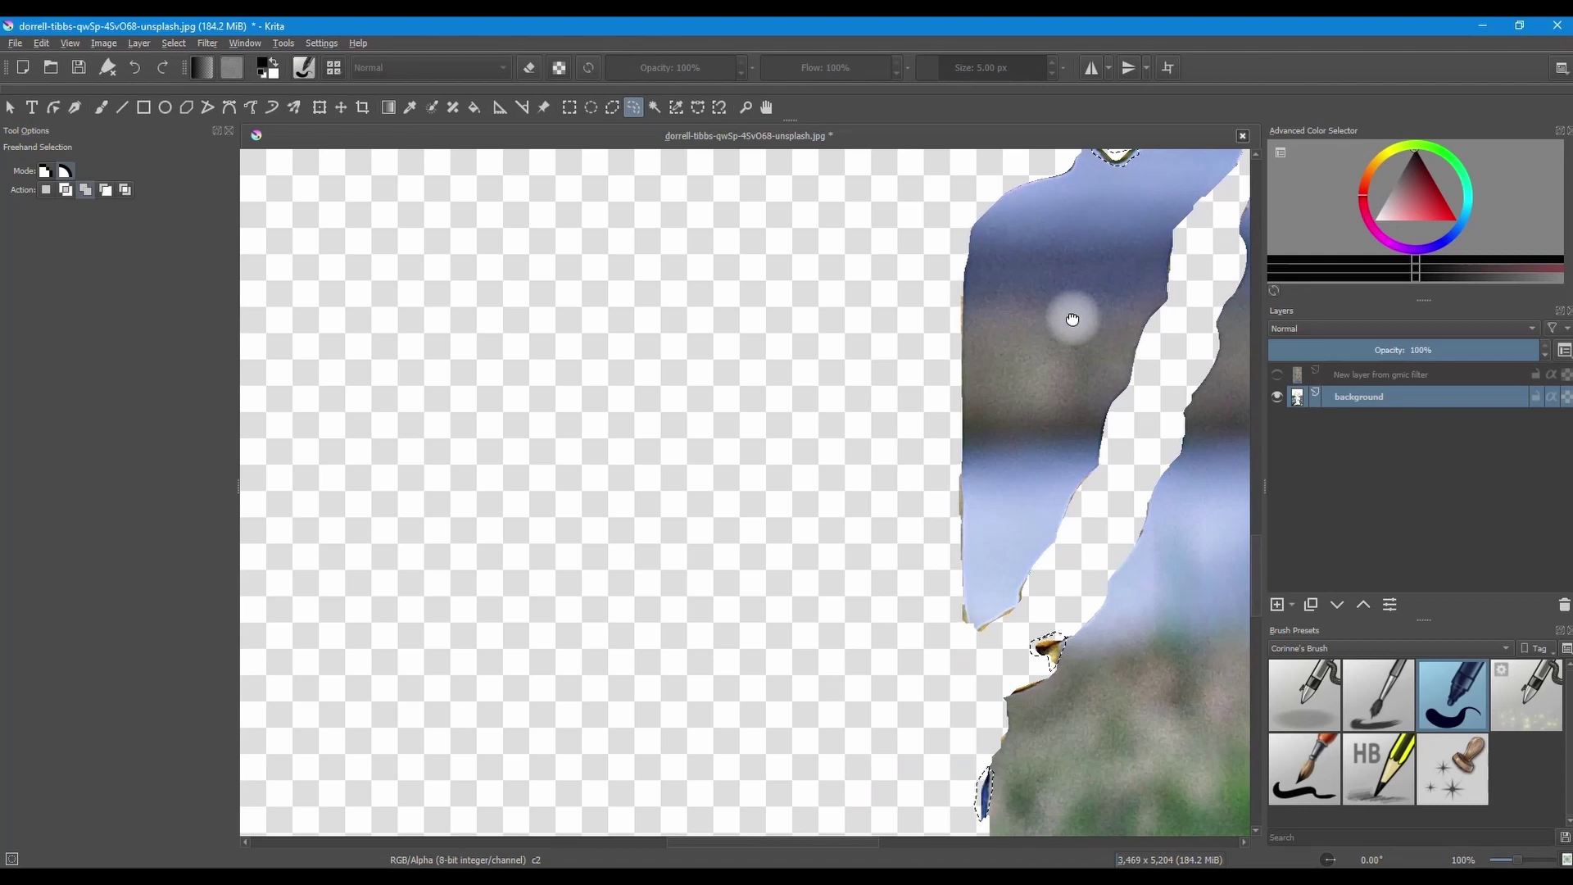
{"action": "mouse_move", "coordinate": [963, 611]}
{"action": "left_mouse_down"}
{"action": "mouse_move", "coordinate": [1012, 620]}
{"action": "mouse_move", "coordinate": [1015, 600]}
{"action": "mouse_move", "coordinate": [973, 625]}
{"action": "left_mouse_up"}
Step: Pan around and centre the whole hydrant image in view
{"action": "scroll", "coordinate": [812, 754], "scroll_direction": "down", "scroll_amount": 6}
{"action": "scroll", "coordinate": [779, 730], "scroll_direction": "right", "scroll_amount": 4}
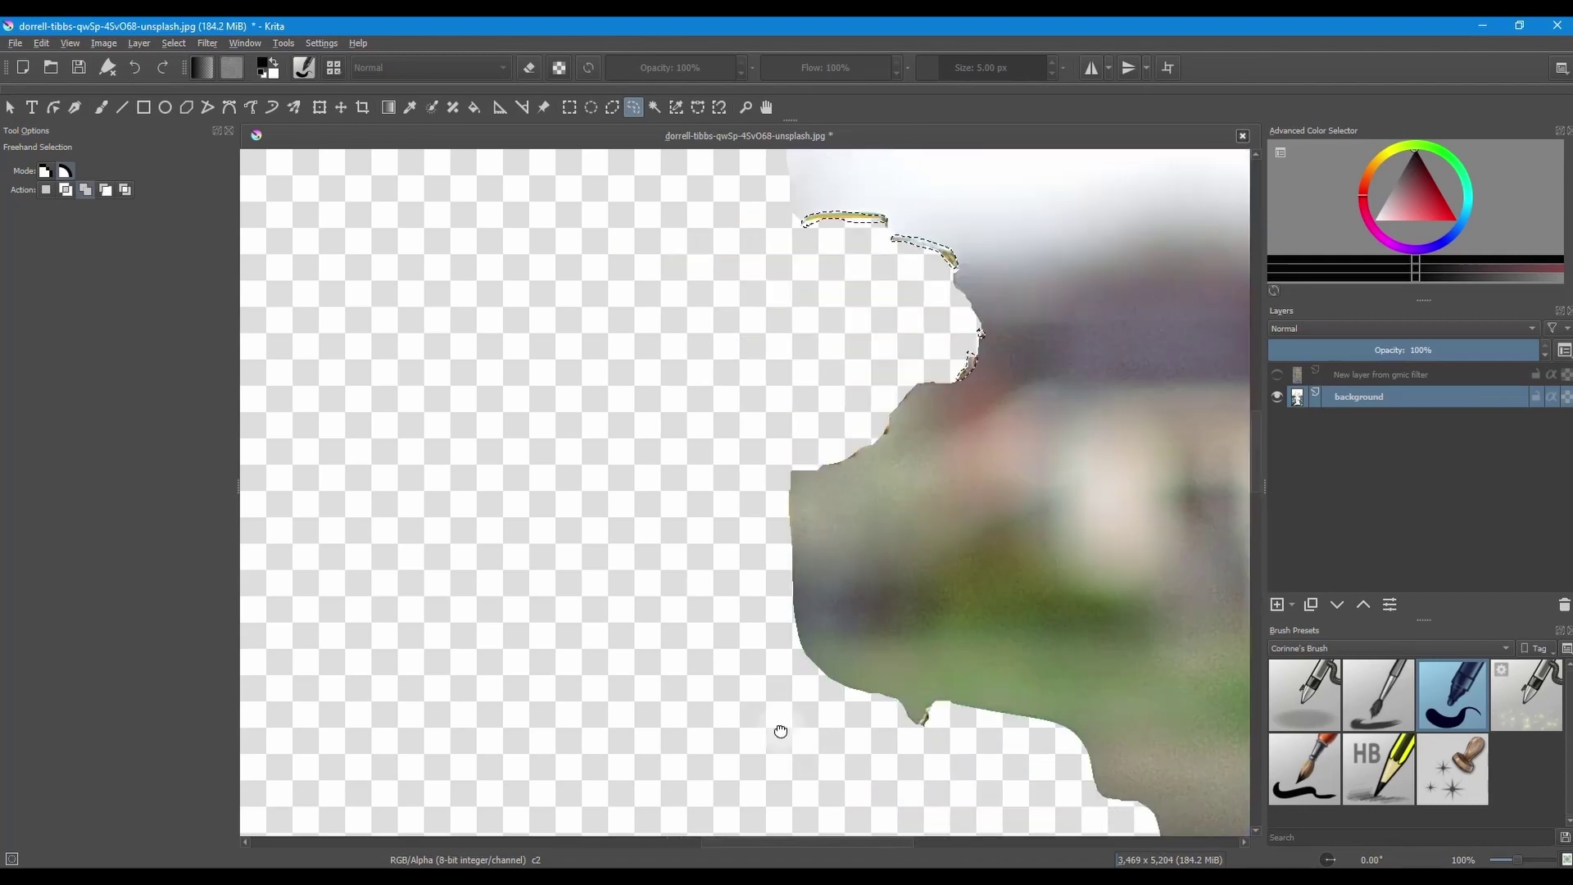
{"action": "scroll", "coordinate": [828, 734], "scroll_direction": "up", "scroll_amount": 2}
{"action": "scroll", "coordinate": [829, 734], "scroll_direction": "left", "scroll_amount": 1}
{"action": "scroll", "coordinate": [666, 305], "scroll_direction": "down", "scroll_amount": 5}
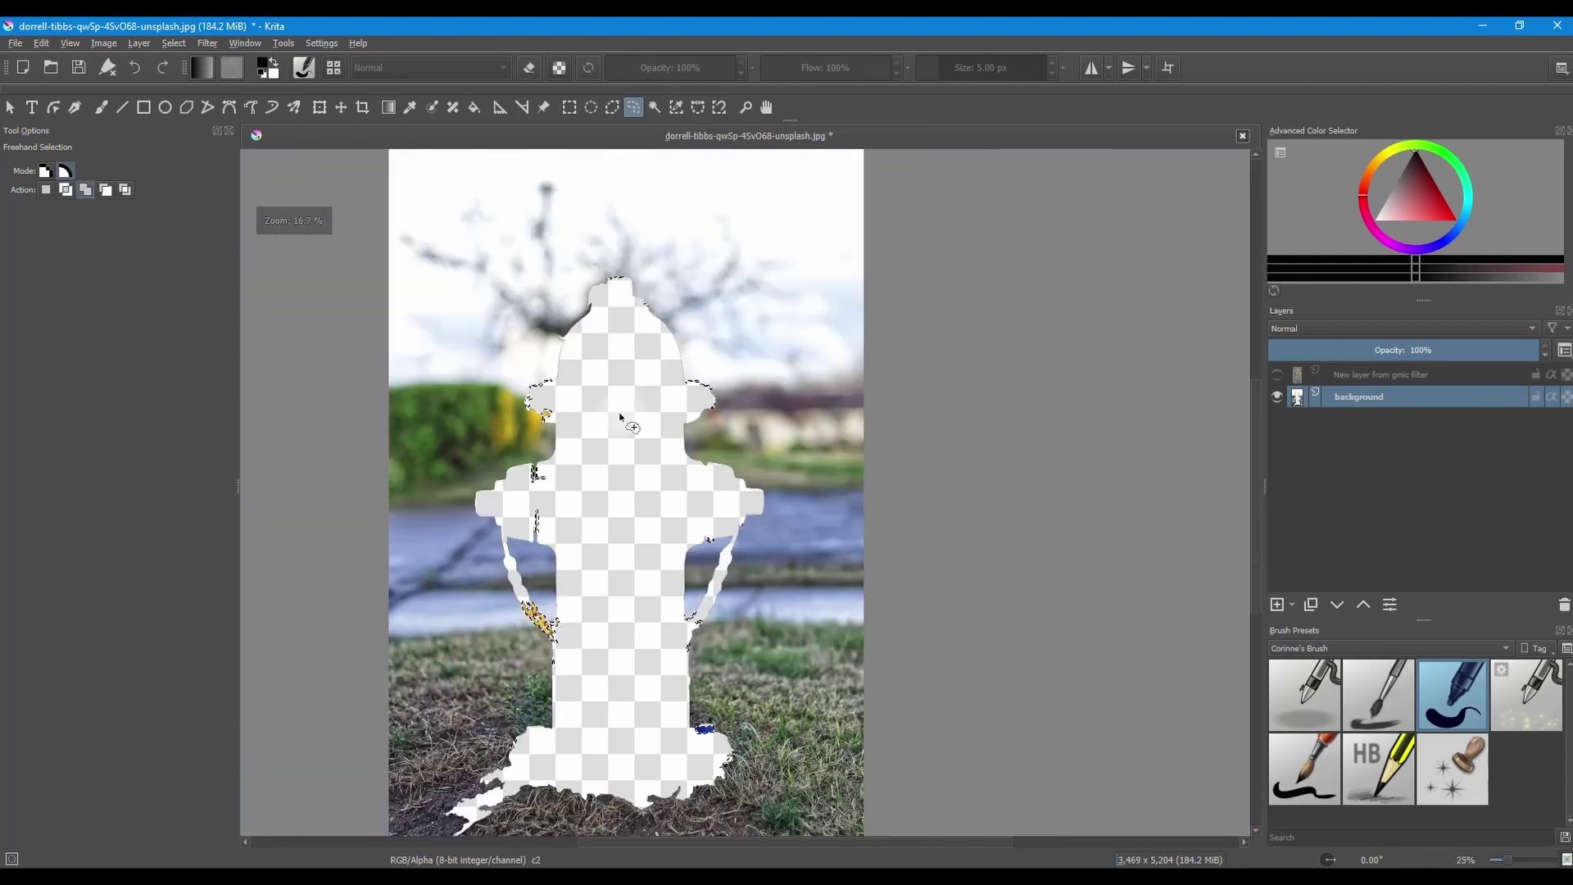
{"action": "left_click_drag", "start_coordinate": [601, 459], "coordinate": [806, 408]}
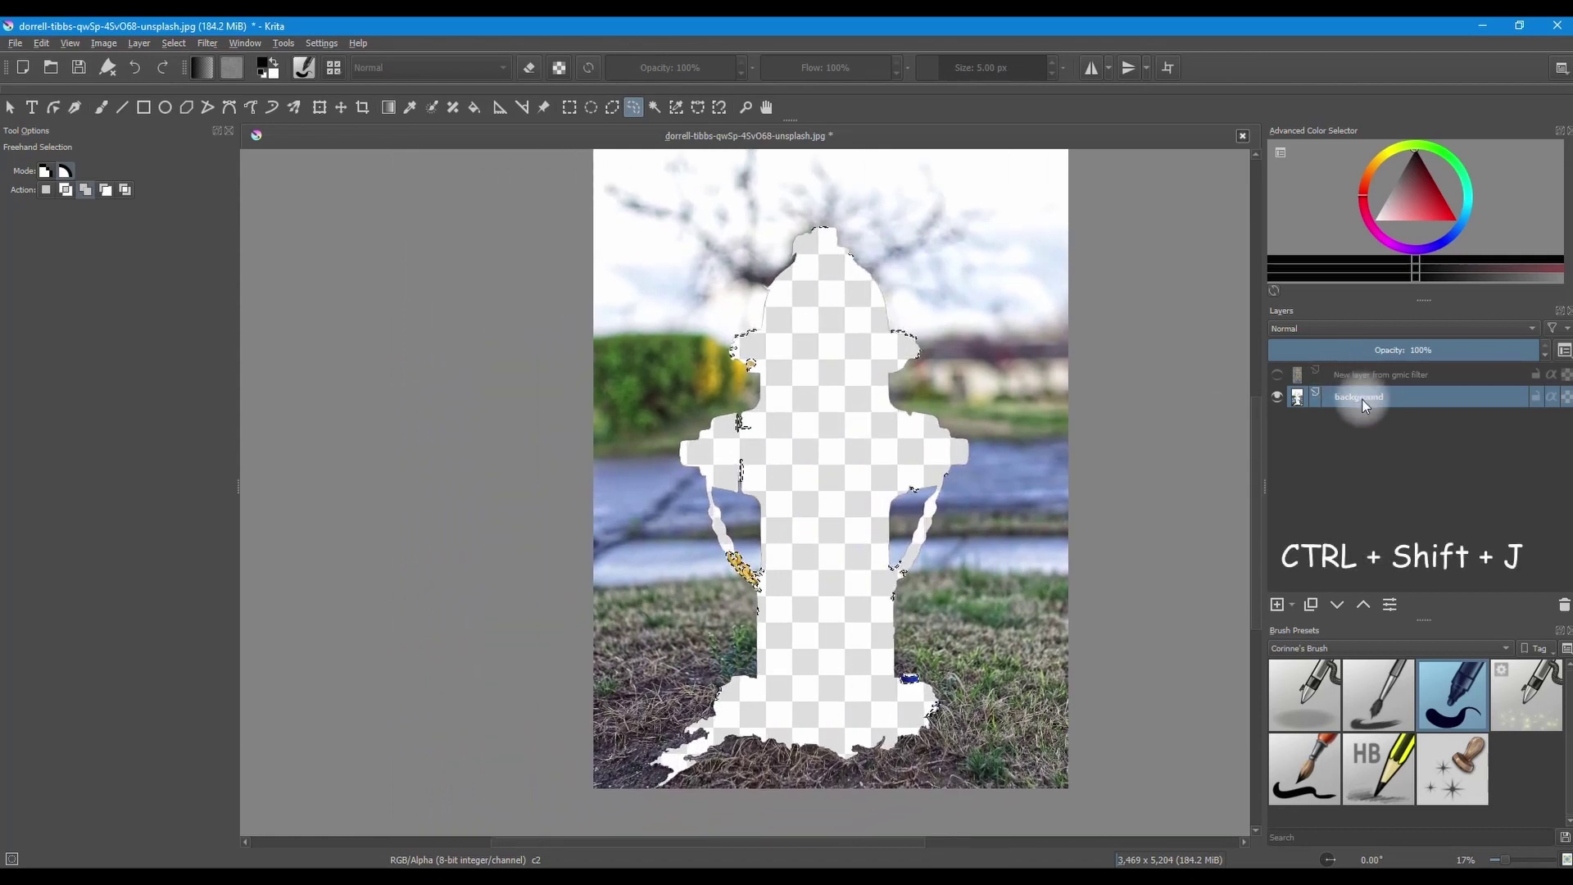
Step: Copy the selected edge bits to a new layer with Ctrl+Shift+J and hide the background photo
{"action": "key", "text": "ctrl+shift+j"}
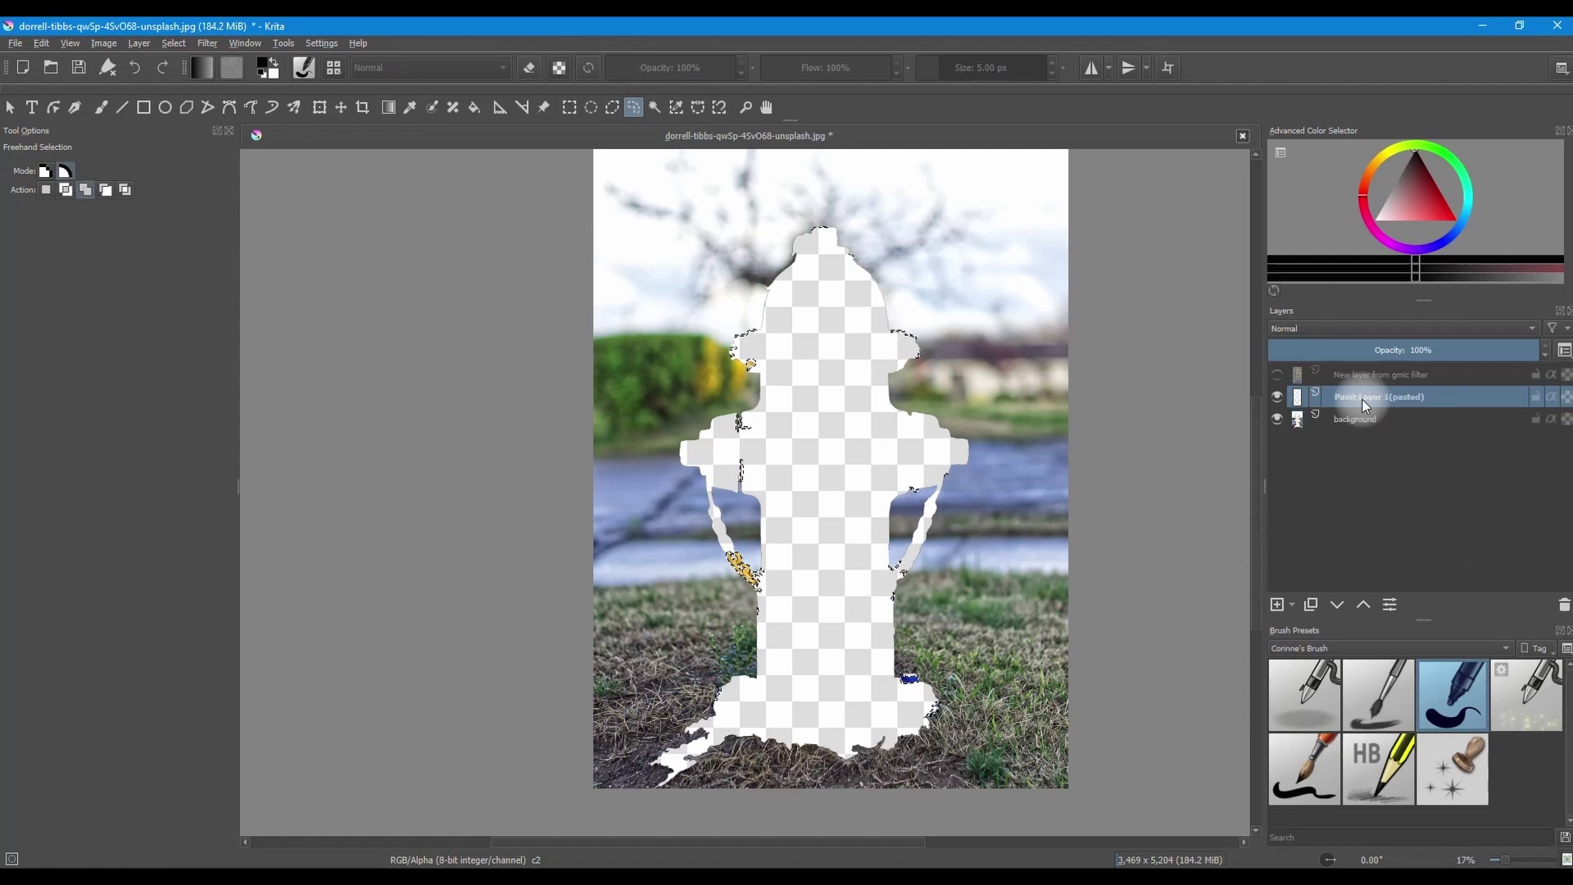
{"action": "left_click", "coordinate": [1276, 419]}
{"action": "scroll", "coordinate": [692, 420], "scroll_direction": "up", "scroll_amount": 2}
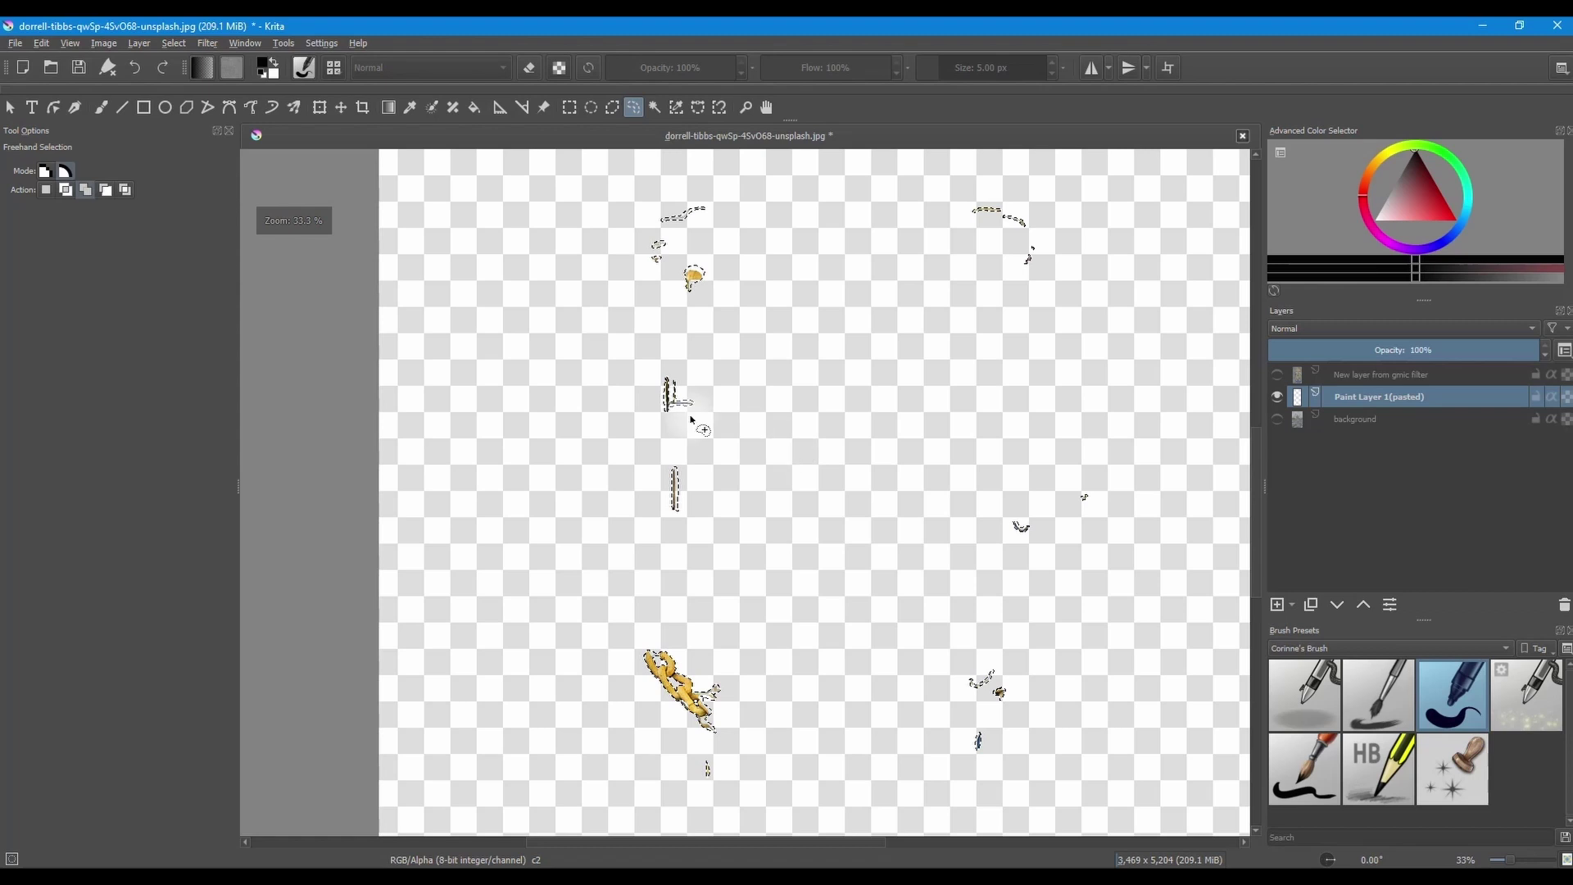
{"action": "scroll", "coordinate": [692, 421], "scroll_direction": "up", "scroll_amount": 1}
{"action": "scroll", "coordinate": [905, 485], "scroll_direction": "down", "scroll_amount": 1}
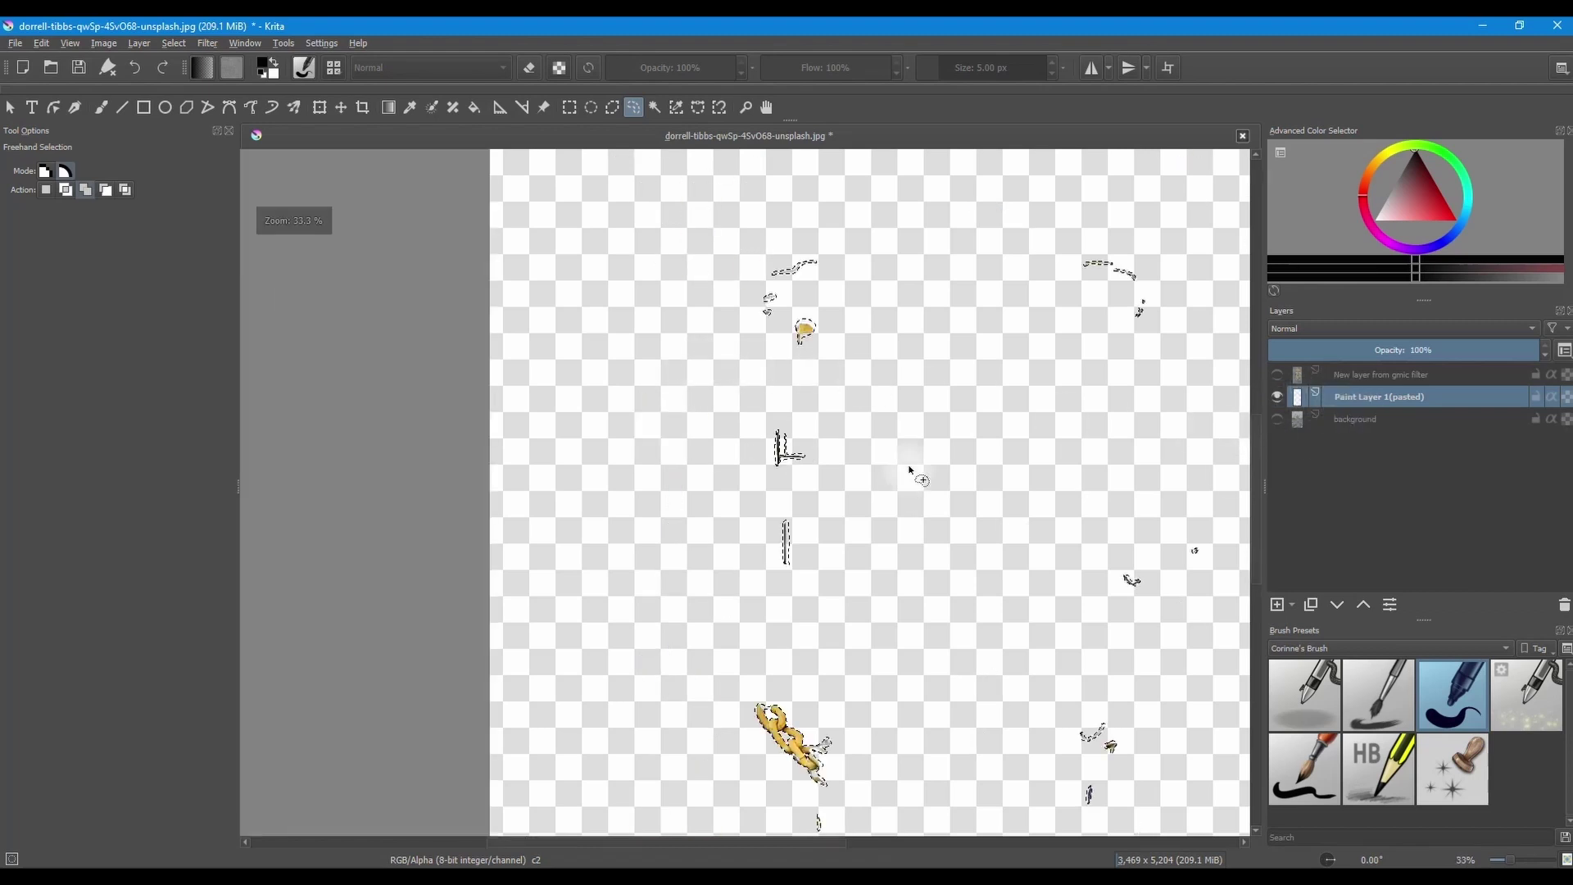
{"action": "scroll", "coordinate": [942, 407], "scroll_direction": "down", "scroll_amount": 1}
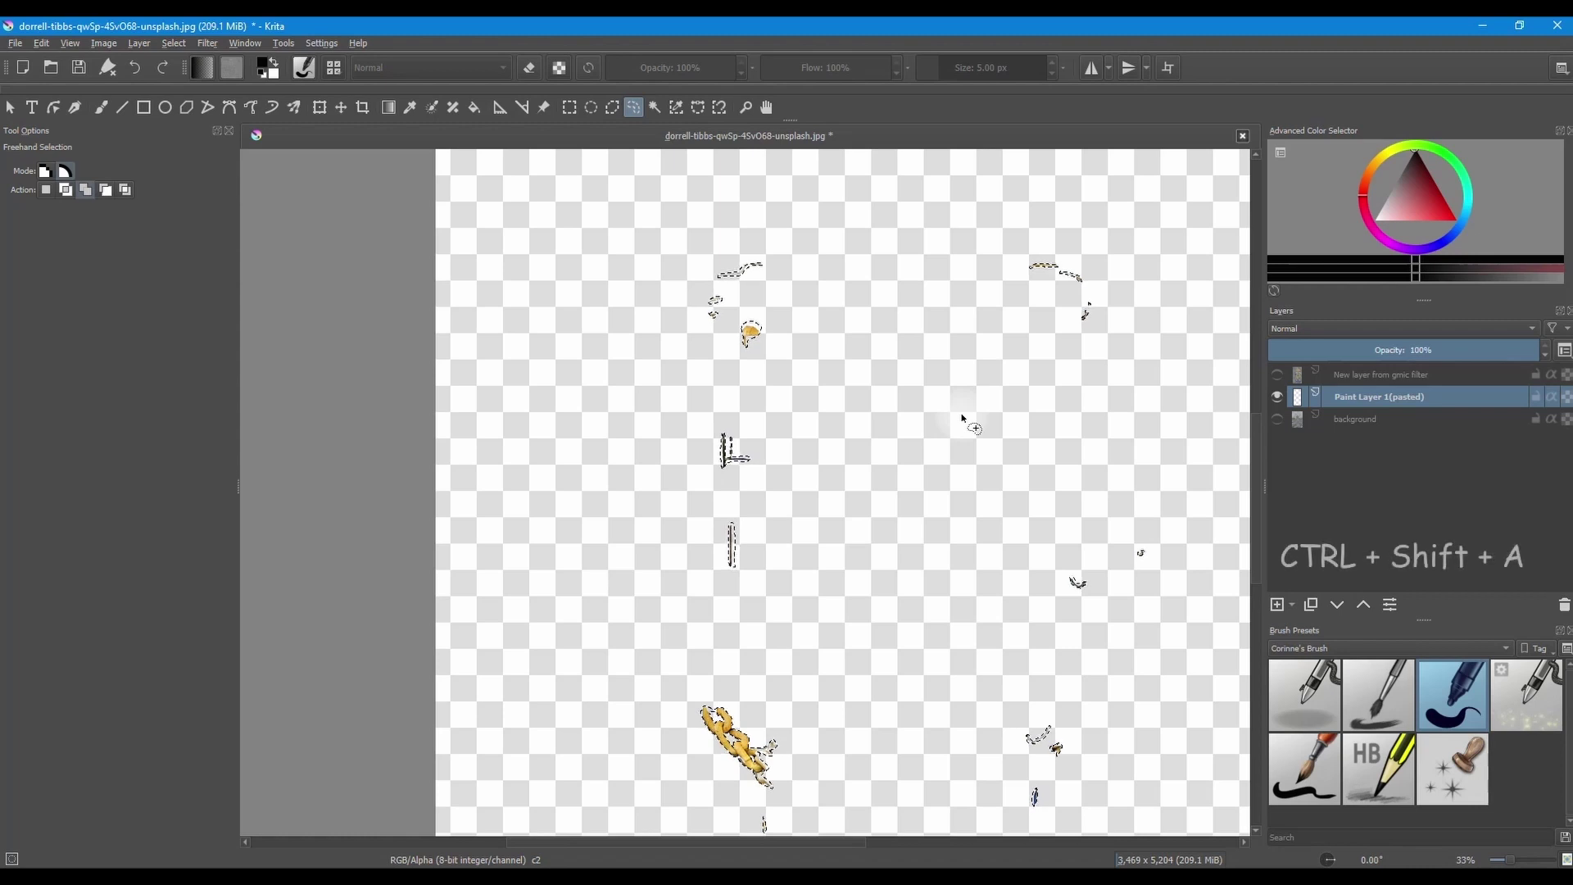
Step: Deselect, then delete the background photo layer
{"action": "key", "text": "ctrl+shift+a"}
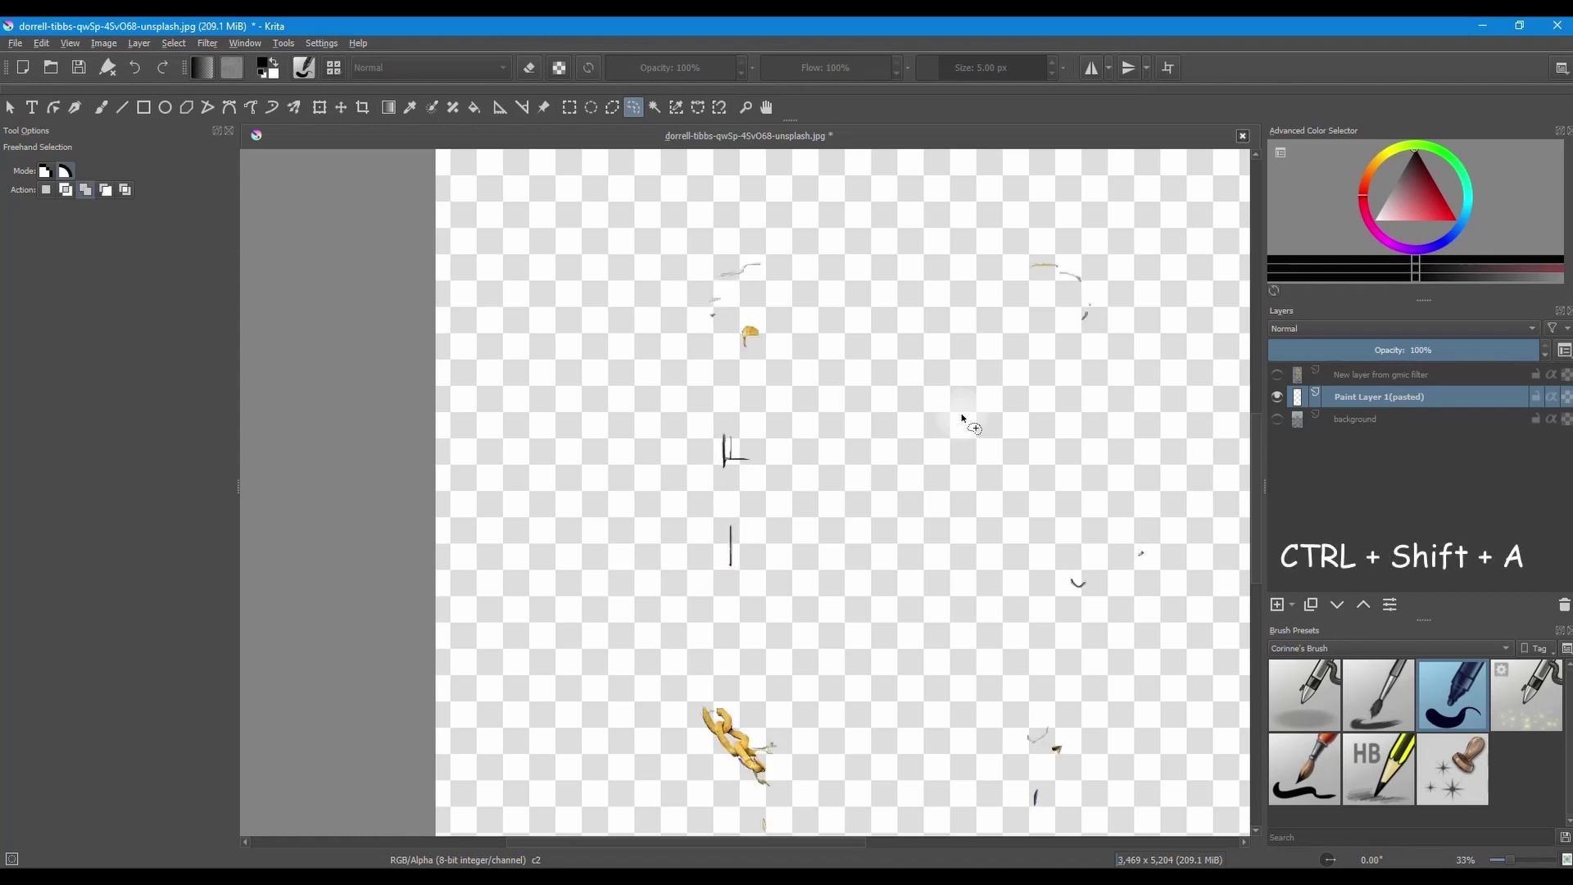
{"action": "left_click", "coordinate": [1365, 419]}
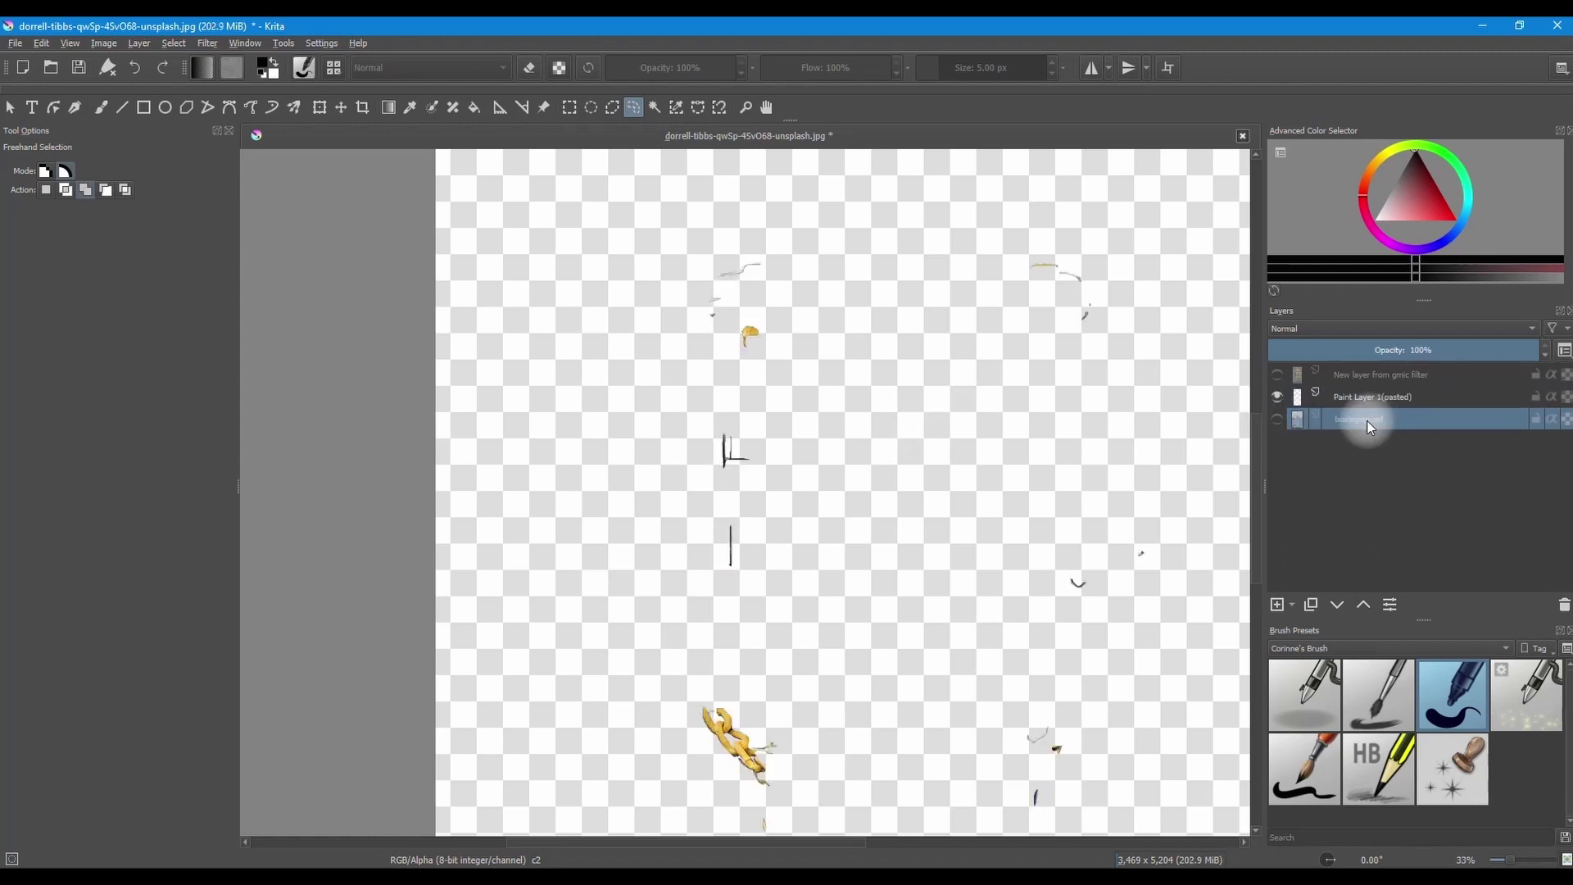
{"action": "left_click", "coordinate": [1563, 607]}
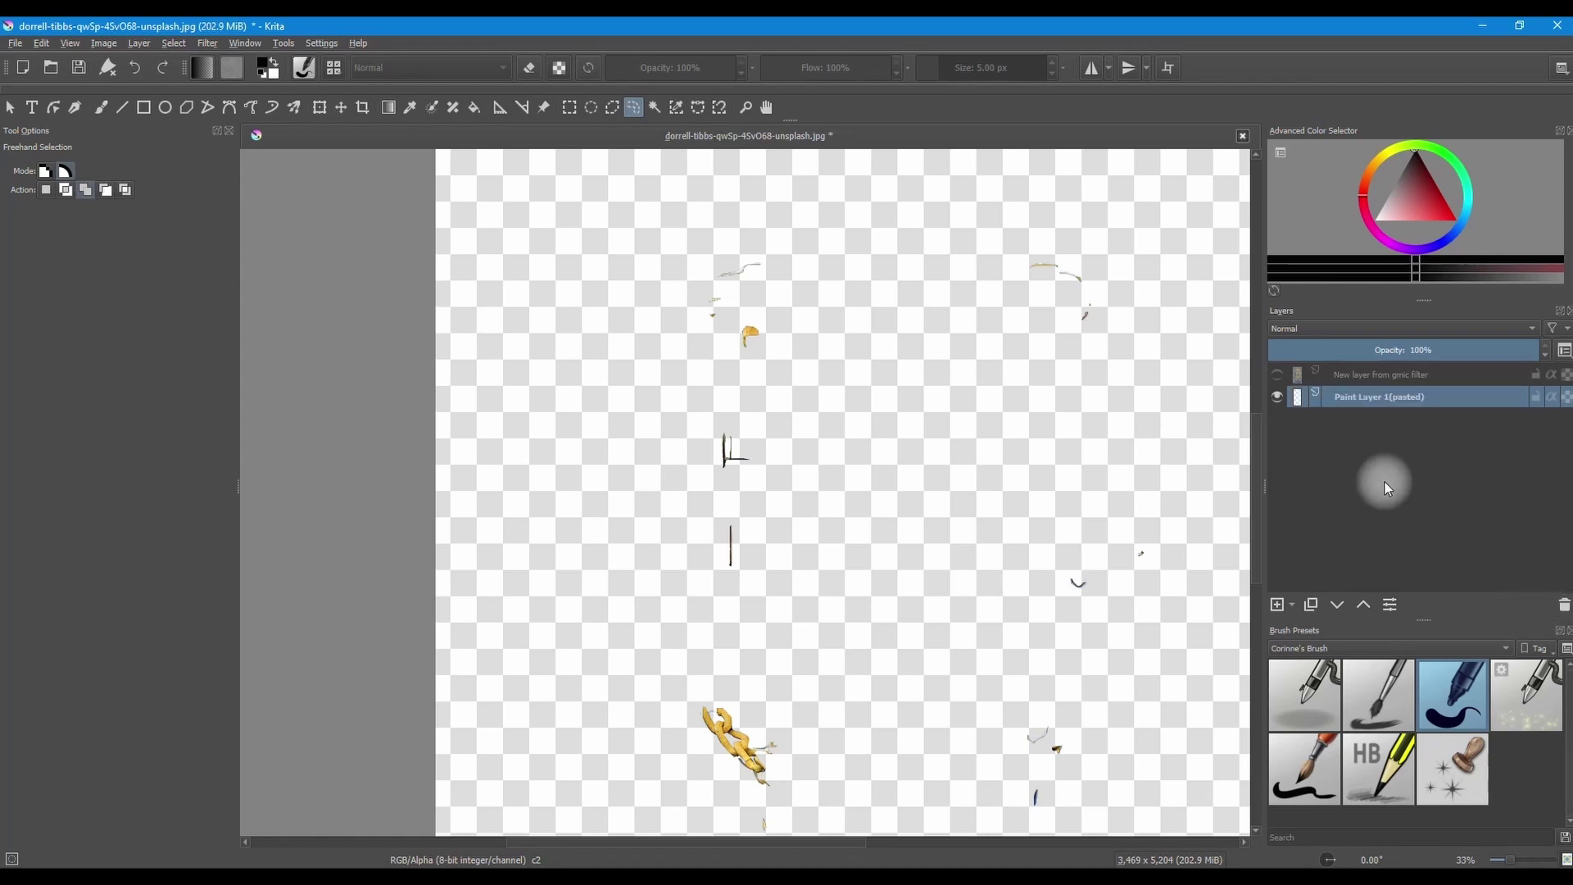
Step: Show 'New layer from gmic filter' and merge it down with Ctrl+E into Paint Layer 1 (pasted)
{"action": "left_click", "coordinate": [1277, 375]}
{"action": "scroll", "coordinate": [834, 334], "scroll_direction": "down", "scroll_amount": 3}
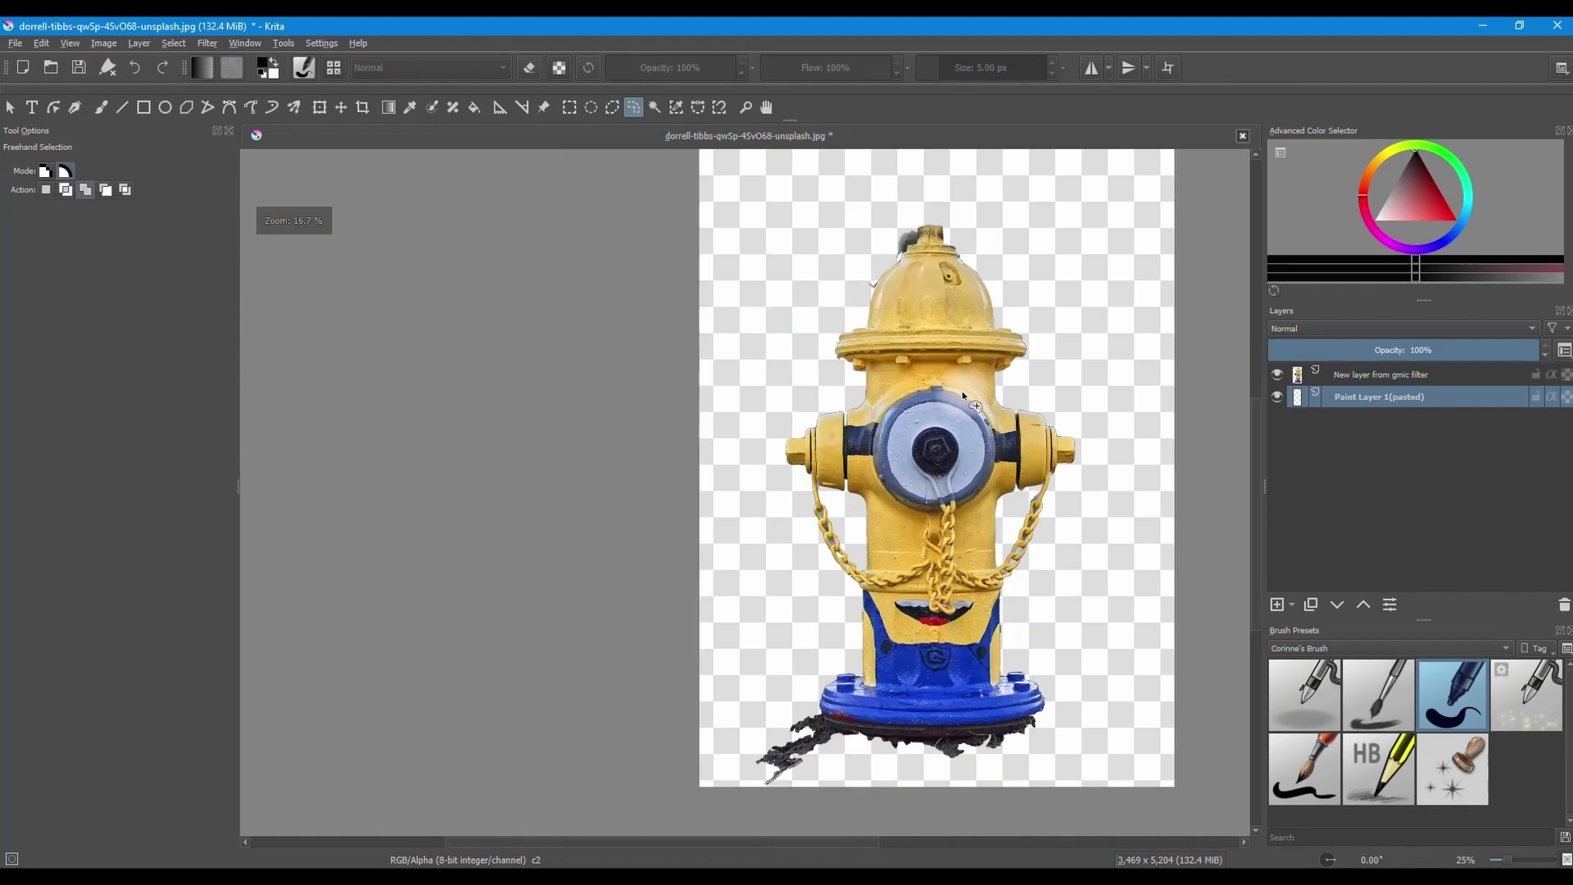
{"action": "scroll", "coordinate": [834, 335], "scroll_direction": "up", "scroll_amount": 3}
{"action": "scroll", "coordinate": [834, 334], "scroll_direction": "down", "scroll_amount": 1}
{"action": "left_click", "coordinate": [1344, 376]}
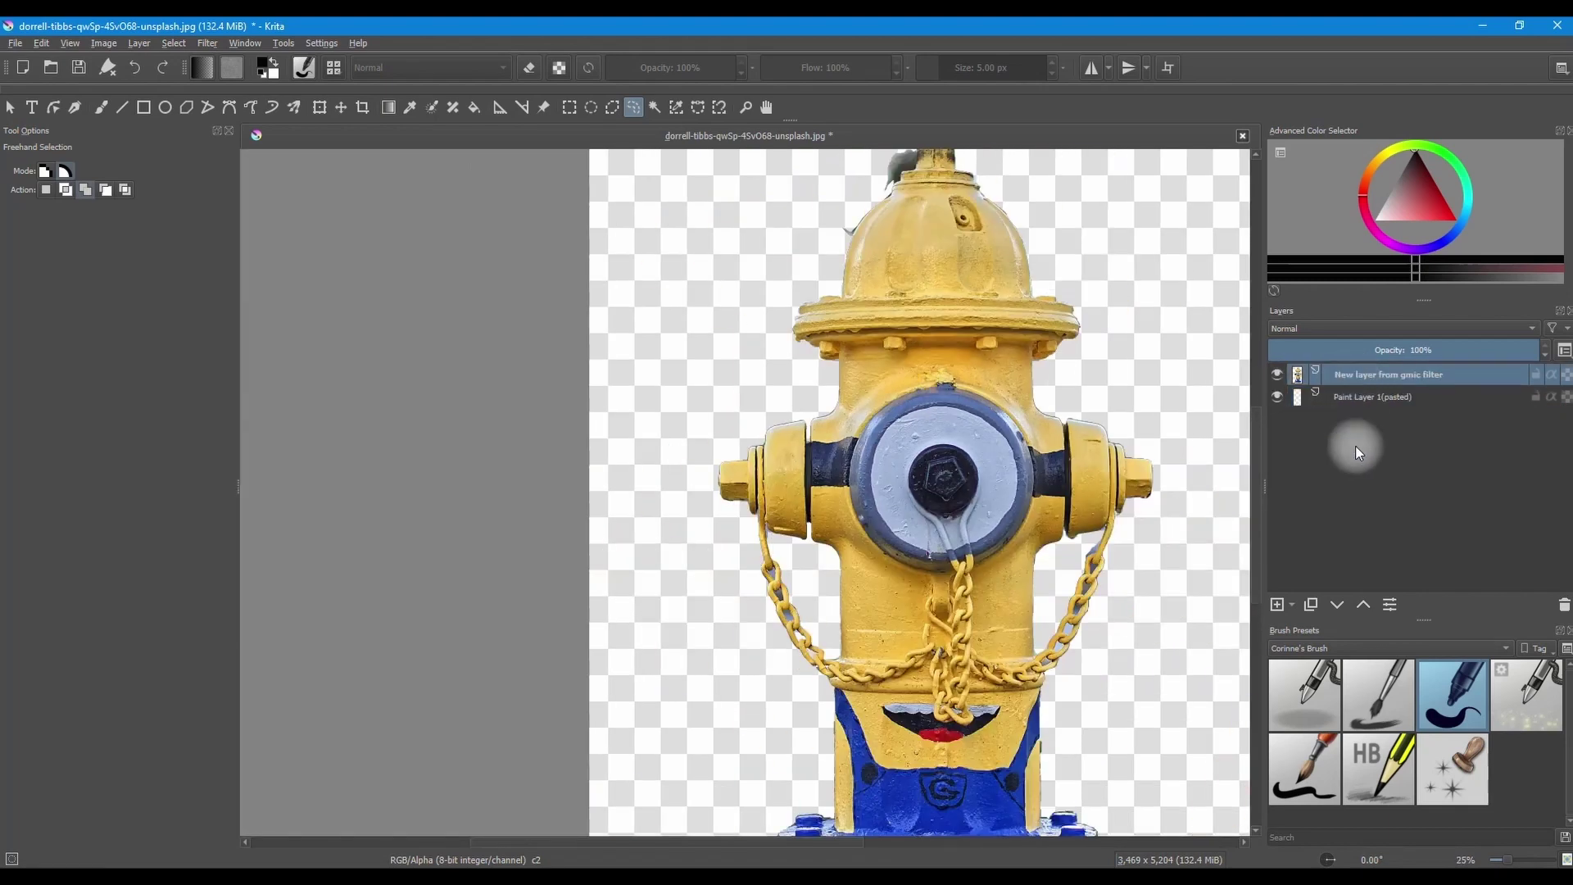
{"action": "key", "text": "ctrl+e"}
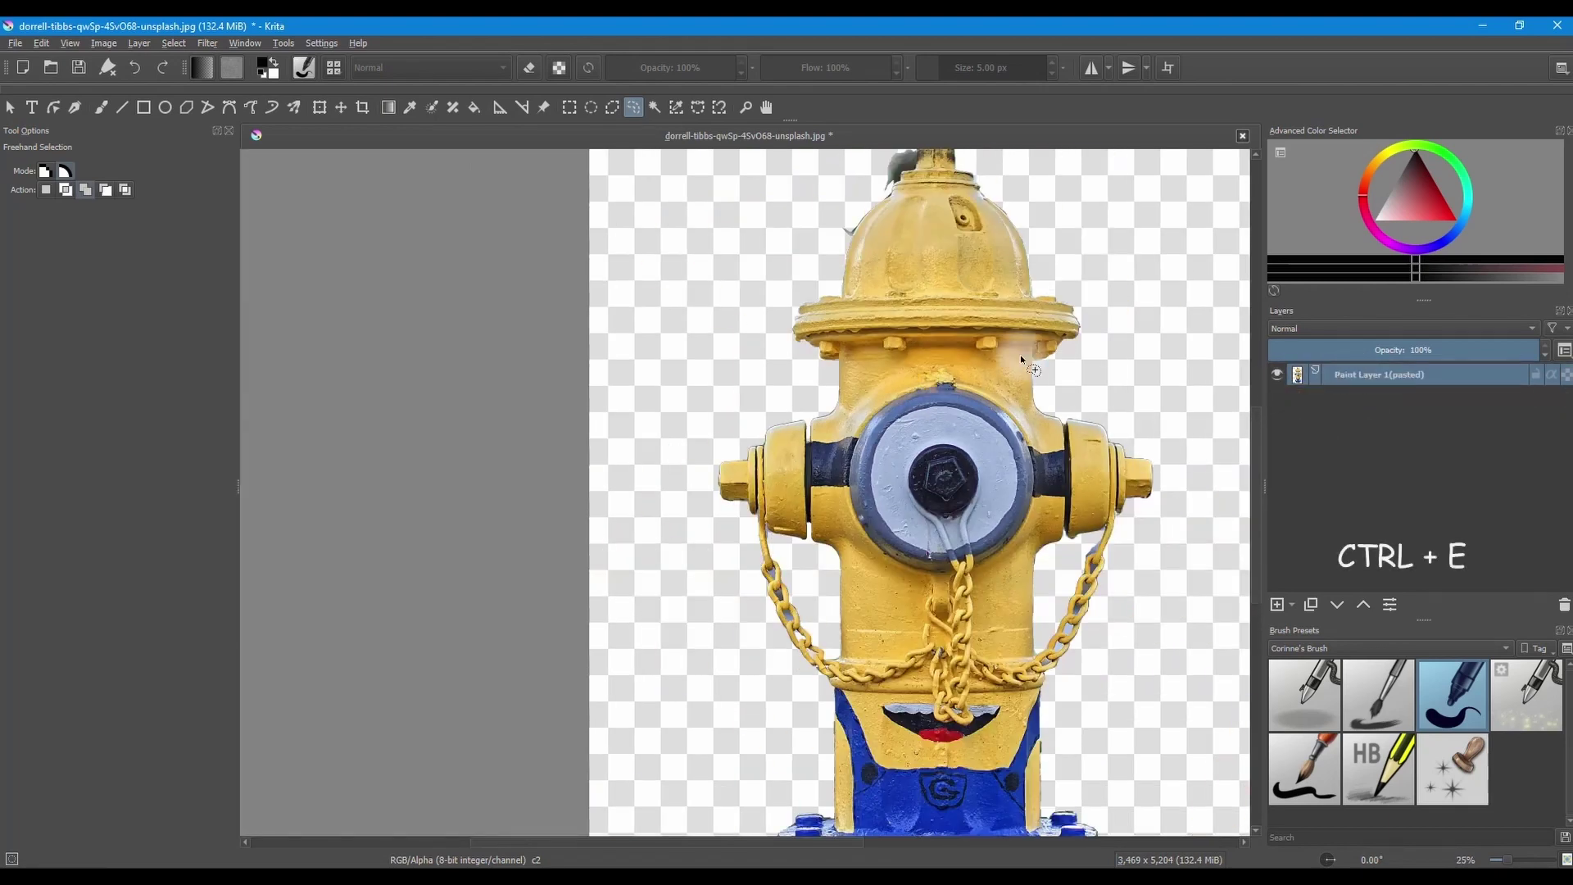
{"action": "scroll", "coordinate": [905, 339], "scroll_direction": "up", "scroll_amount": 2}
{"action": "left_click_drag", "start_coordinate": [828, 249], "coordinate": [824, 484]}
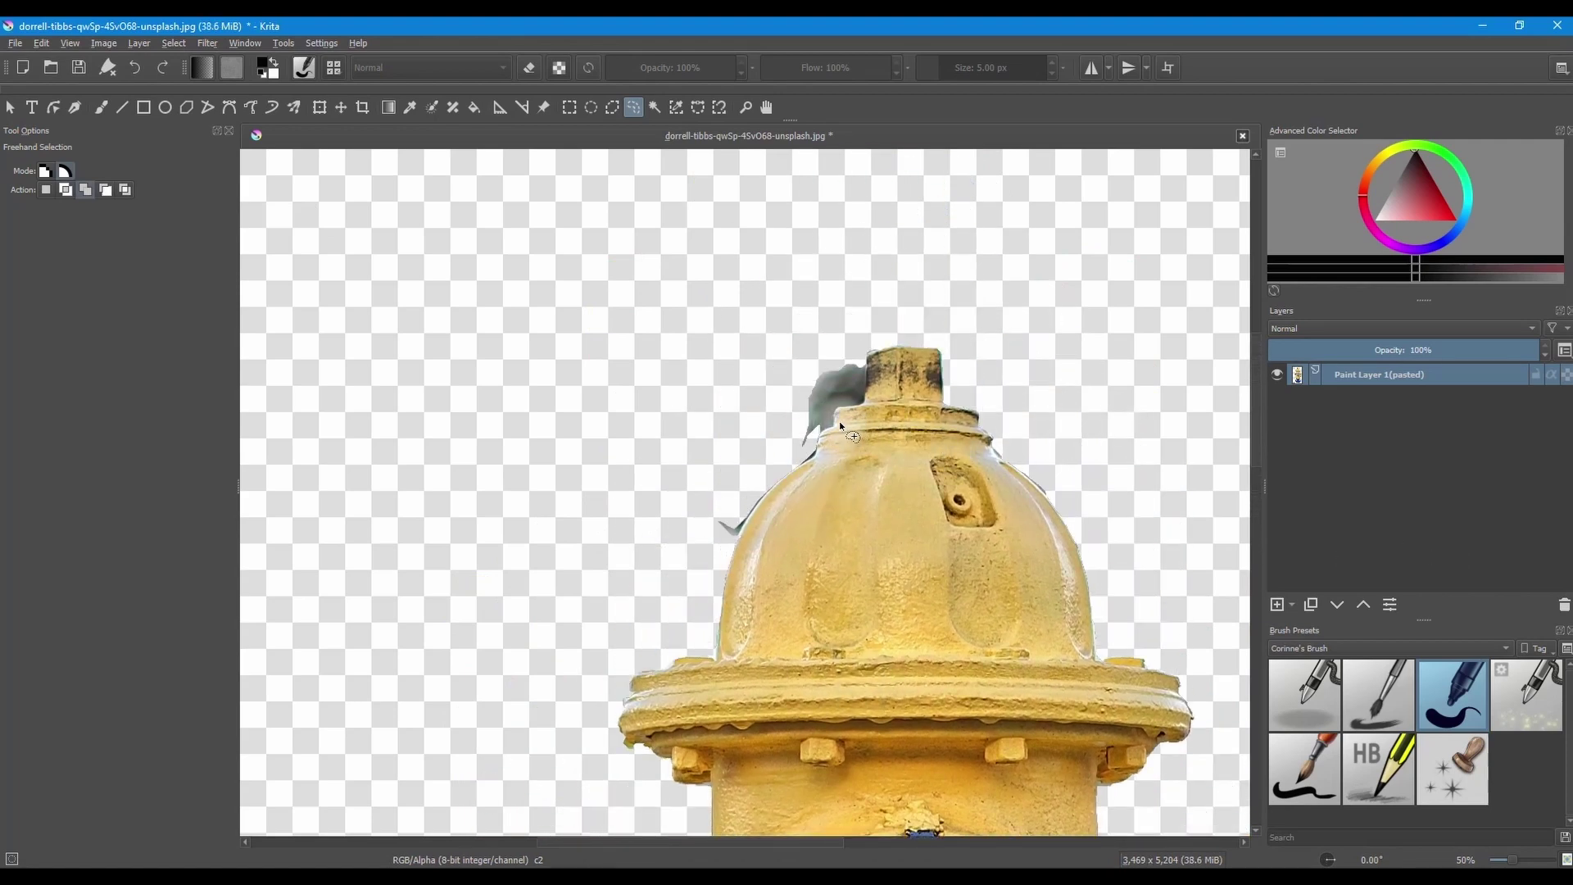
Step: Lasso and delete the grey smudge and small spike beside the hydrant's cap
{"action": "mouse_move", "coordinate": [828, 425]}
{"action": "left_mouse_down"}
{"action": "mouse_move", "coordinate": [863, 372]}
{"action": "mouse_move", "coordinate": [811, 361]}
{"action": "mouse_move", "coordinate": [789, 443]}
{"action": "left_mouse_up"}
{"action": "key", "text": "Delete"}
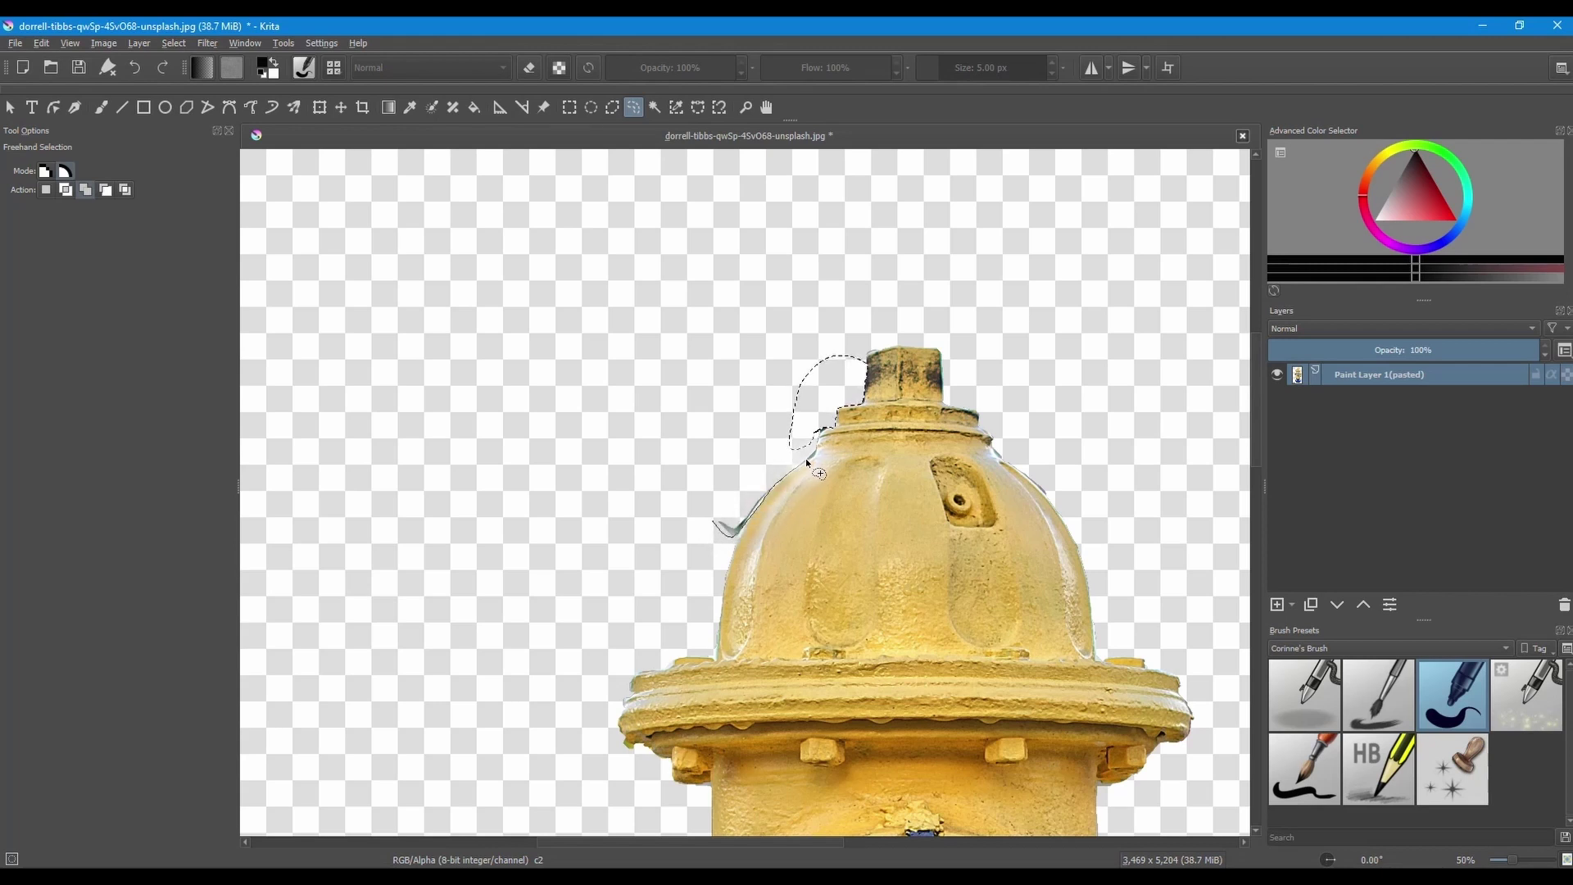
{"action": "left_click_drag", "start_coordinate": [807, 463], "coordinate": [711, 512]}
{"action": "key", "text": "Delete"}
Step: Delete the rock debris on both sides of the blue base, then deselect
{"action": "left_click_drag", "start_coordinate": [878, 607], "coordinate": [970, 299]}
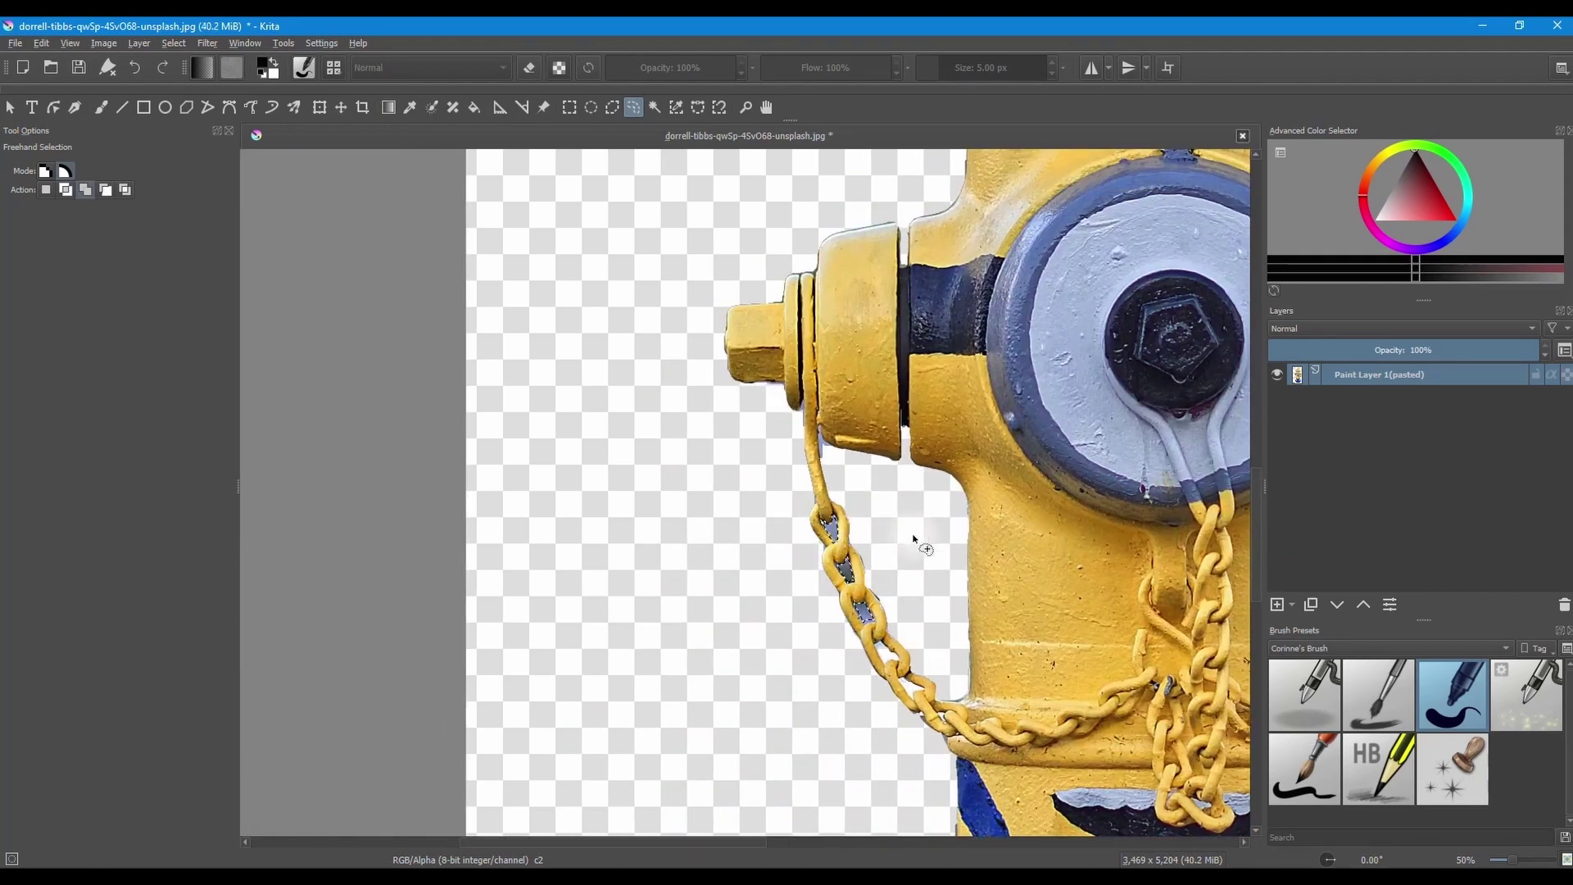
{"action": "mouse_move", "coordinate": [914, 539]}
{"action": "left_mouse_down"}
{"action": "mouse_move", "coordinate": [816, 73]}
{"action": "mouse_move", "coordinate": [689, 78]}
{"action": "left_mouse_up"}
{"action": "mouse_move", "coordinate": [568, 574]}
{"action": "left_mouse_down"}
{"action": "mouse_move", "coordinate": [585, 602]}
{"action": "mouse_move", "coordinate": [658, 624]}
{"action": "mouse_move", "coordinate": [508, 775]}
{"action": "mouse_move", "coordinate": [360, 648]}
{"action": "mouse_move", "coordinate": [568, 573]}
{"action": "left_mouse_up"}
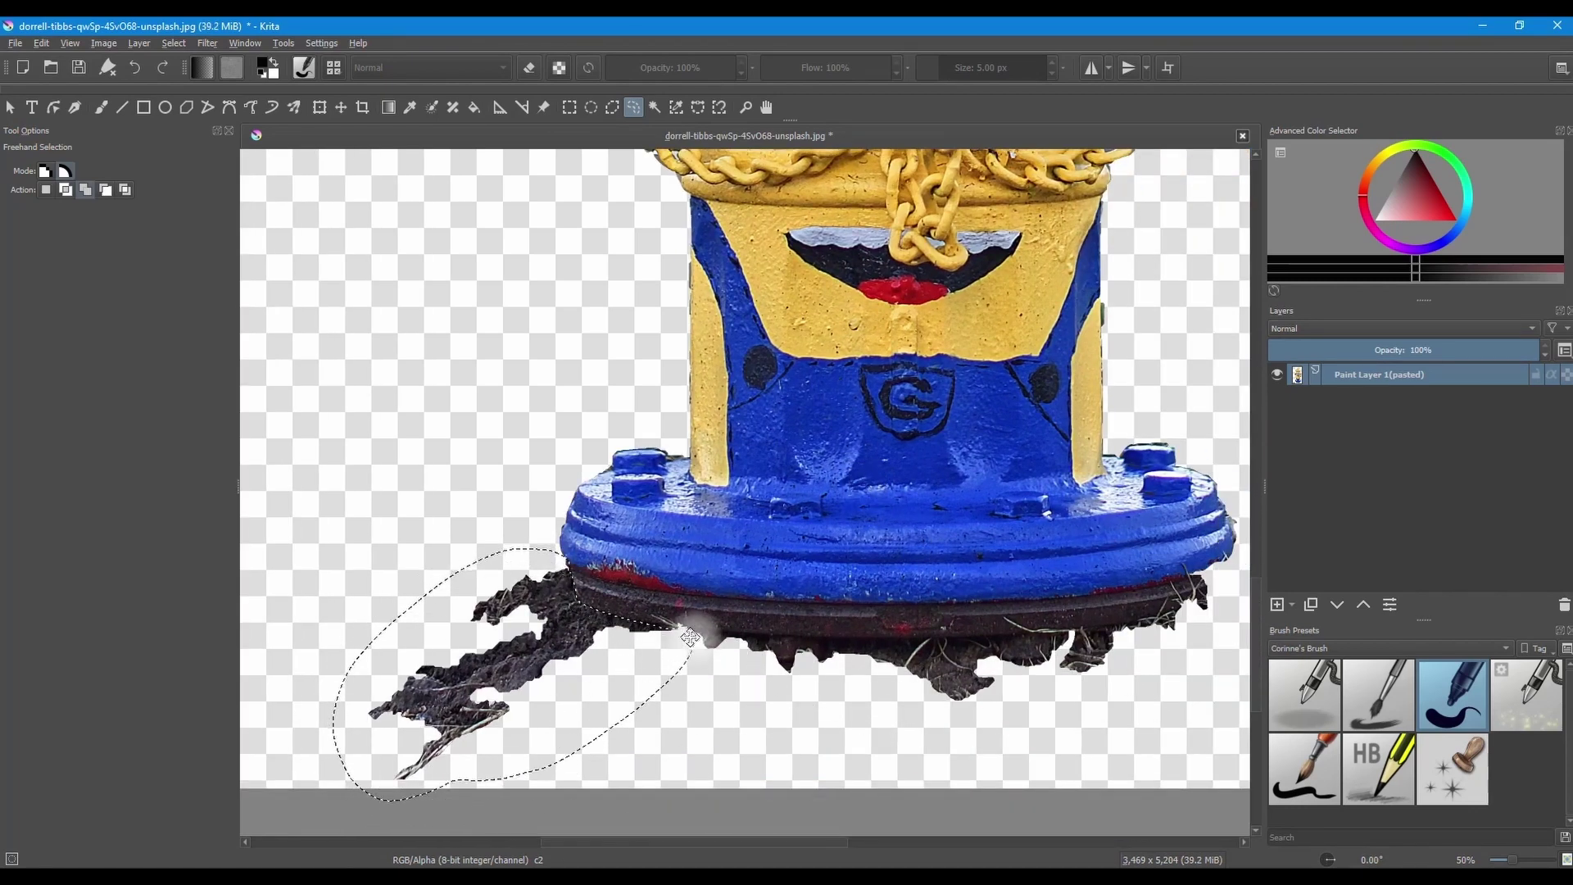
{"action": "mouse_move", "coordinate": [690, 637]}
{"action": "left_mouse_down"}
{"action": "mouse_move", "coordinate": [1201, 578]}
{"action": "mouse_move", "coordinate": [1147, 705]}
{"action": "mouse_move", "coordinate": [835, 717]}
{"action": "mouse_move", "coordinate": [700, 648]}
{"action": "left_mouse_up"}
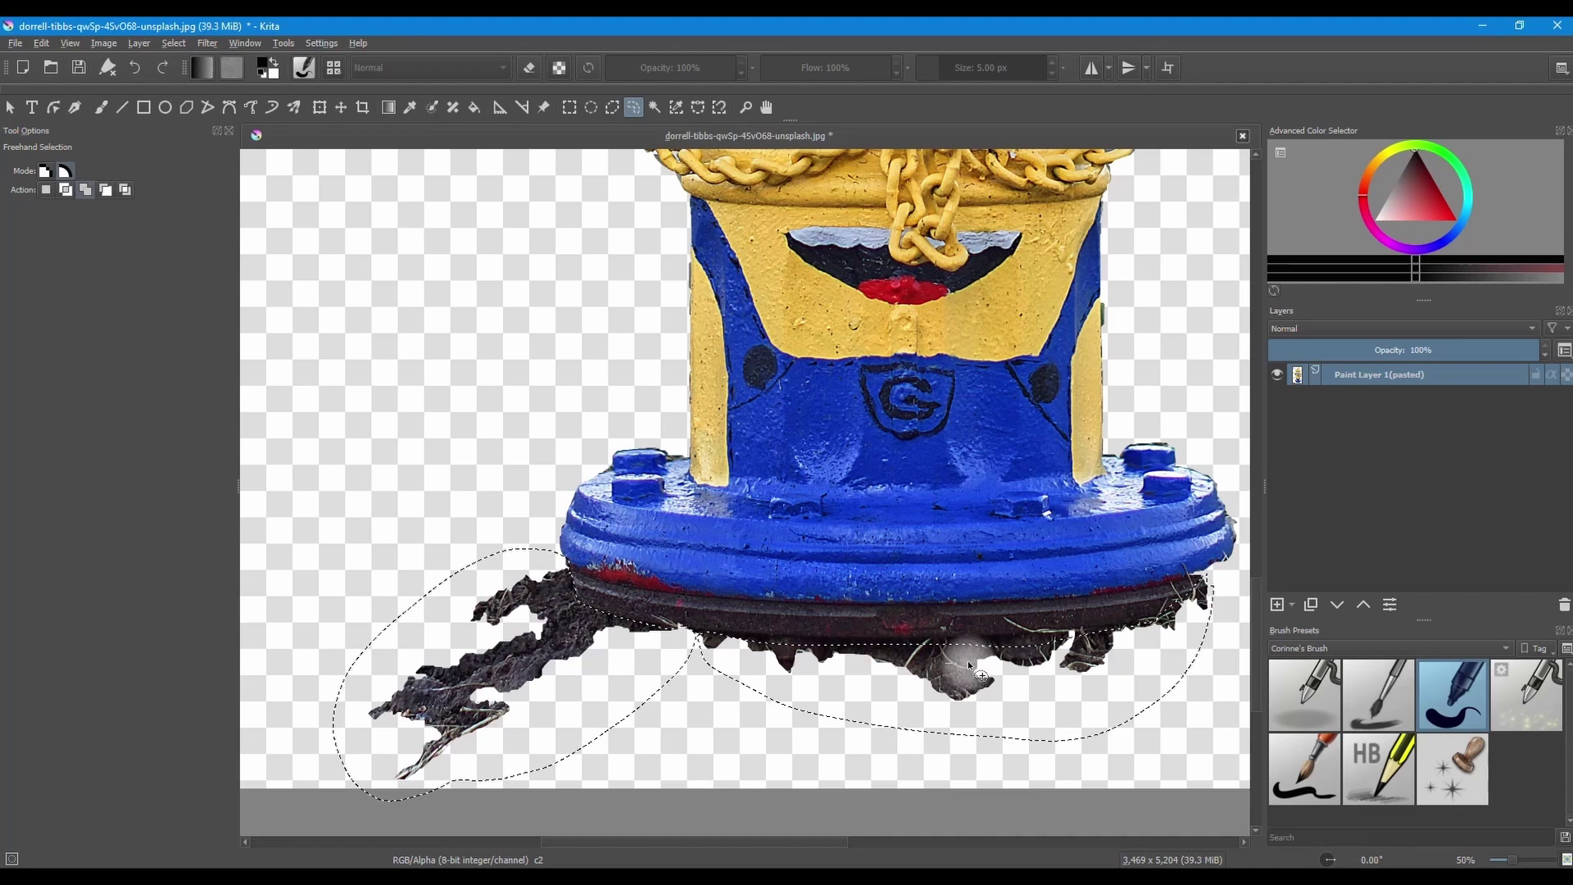
{"action": "key", "text": "Delete"}
{"action": "key", "text": "ctrl+shift+a"}
Step: Cut away the dark bottom rim and the red rim under the base
{"action": "left_click_drag", "start_coordinate": [1084, 658], "coordinate": [975, 677]}
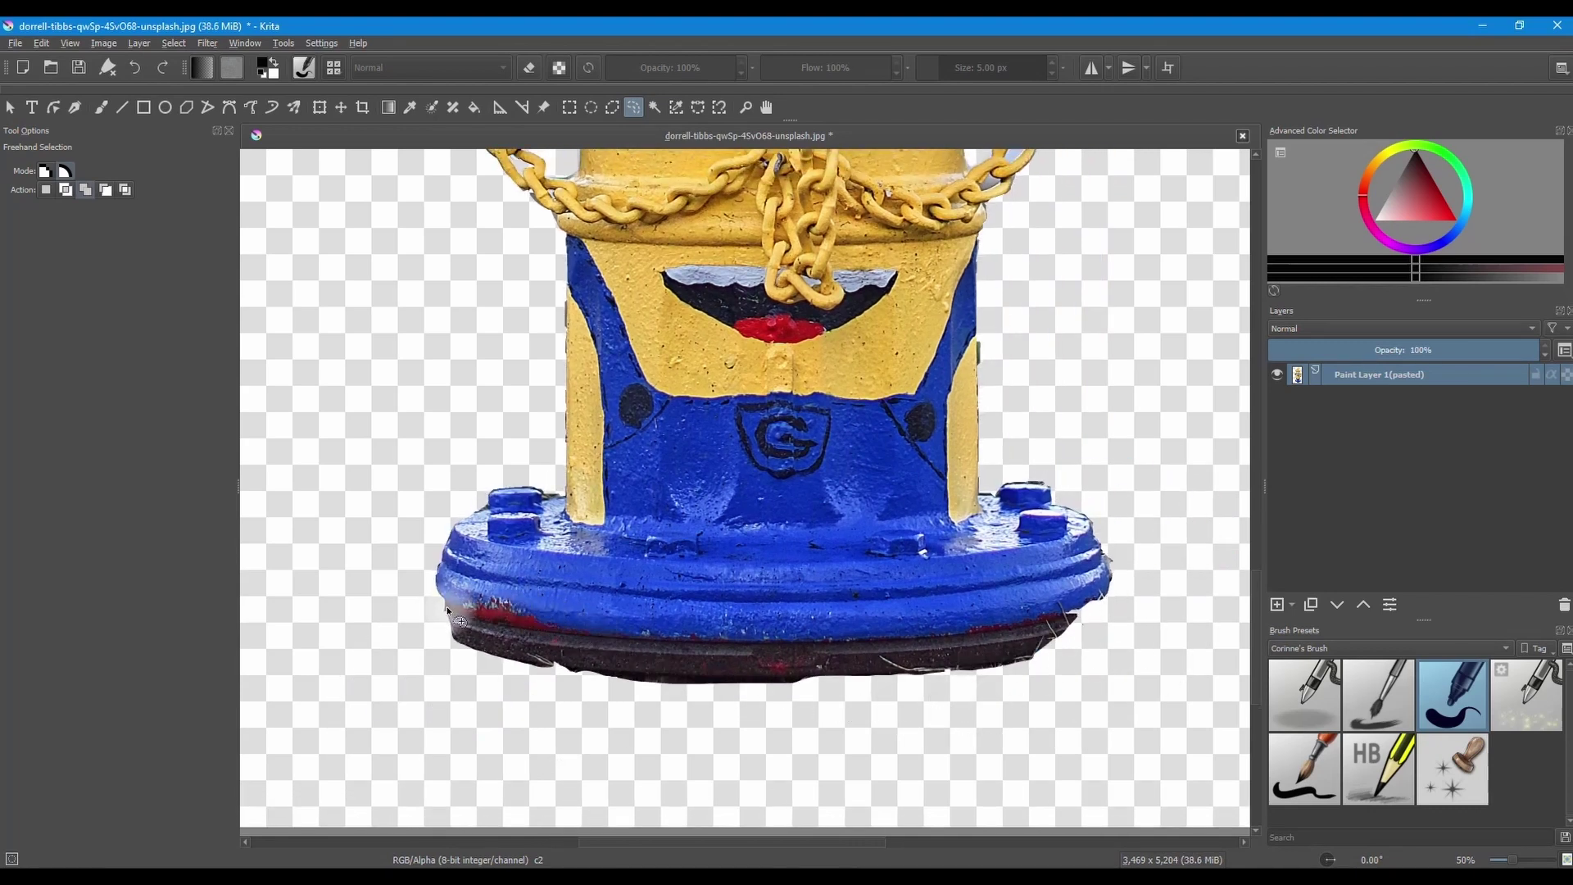
{"action": "left_click_drag", "start_coordinate": [448, 611], "coordinate": [486, 625]}
{"action": "left_click_drag", "start_coordinate": [623, 637], "coordinate": [690, 643]}
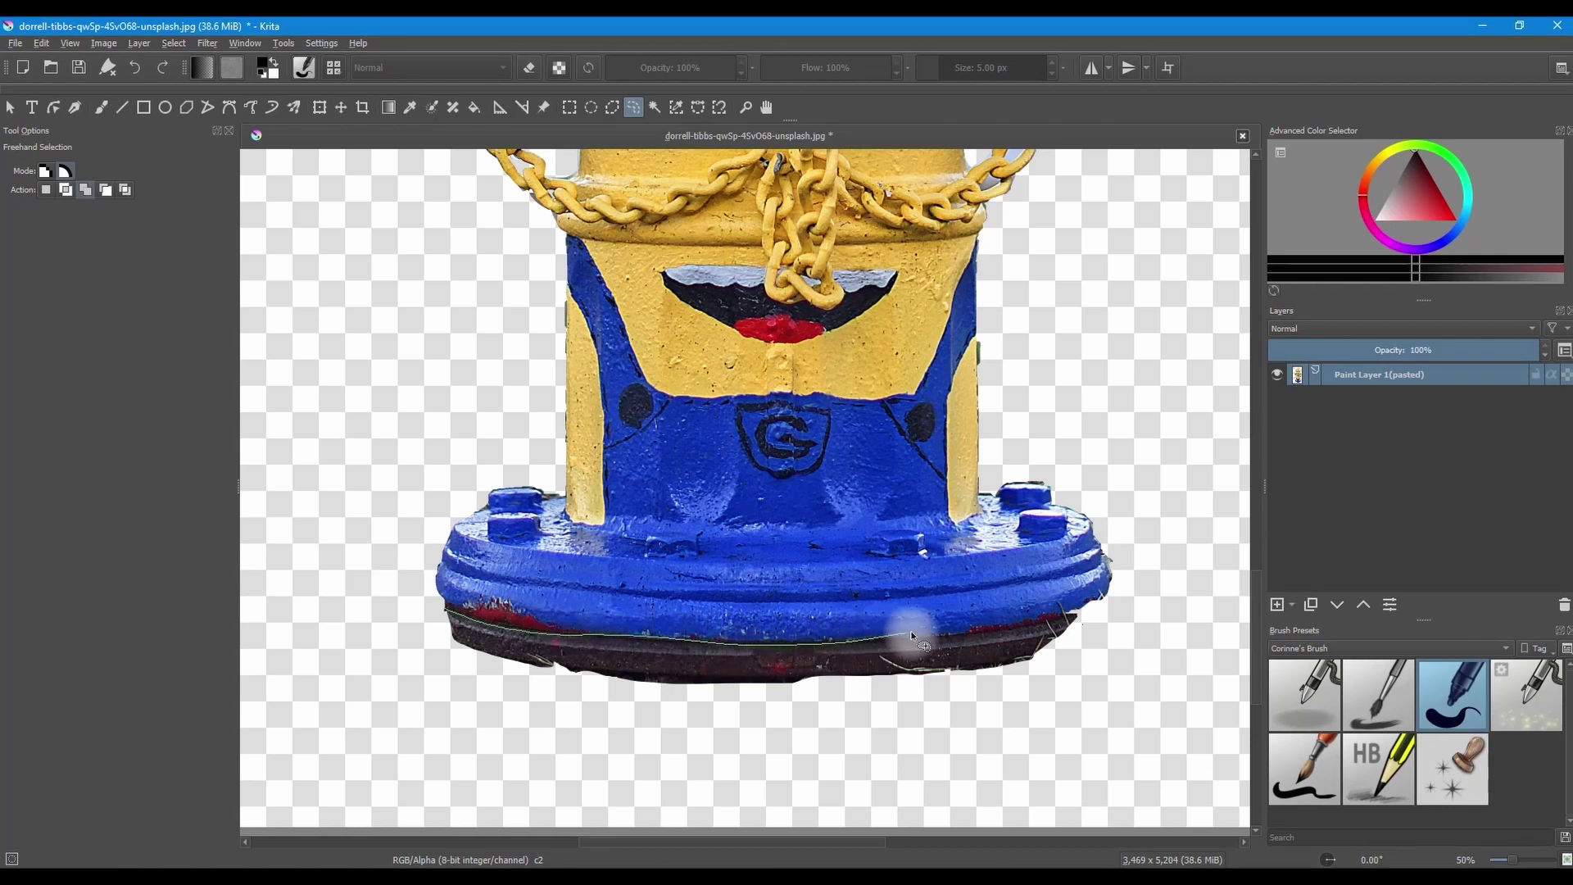
{"action": "mouse_move", "coordinate": [912, 633]}
{"action": "left_mouse_down"}
{"action": "mouse_move", "coordinate": [1104, 589]}
{"action": "mouse_move", "coordinate": [588, 730]}
{"action": "mouse_move", "coordinate": [447, 647]}
{"action": "left_mouse_up"}
{"action": "key", "text": "Delete"}
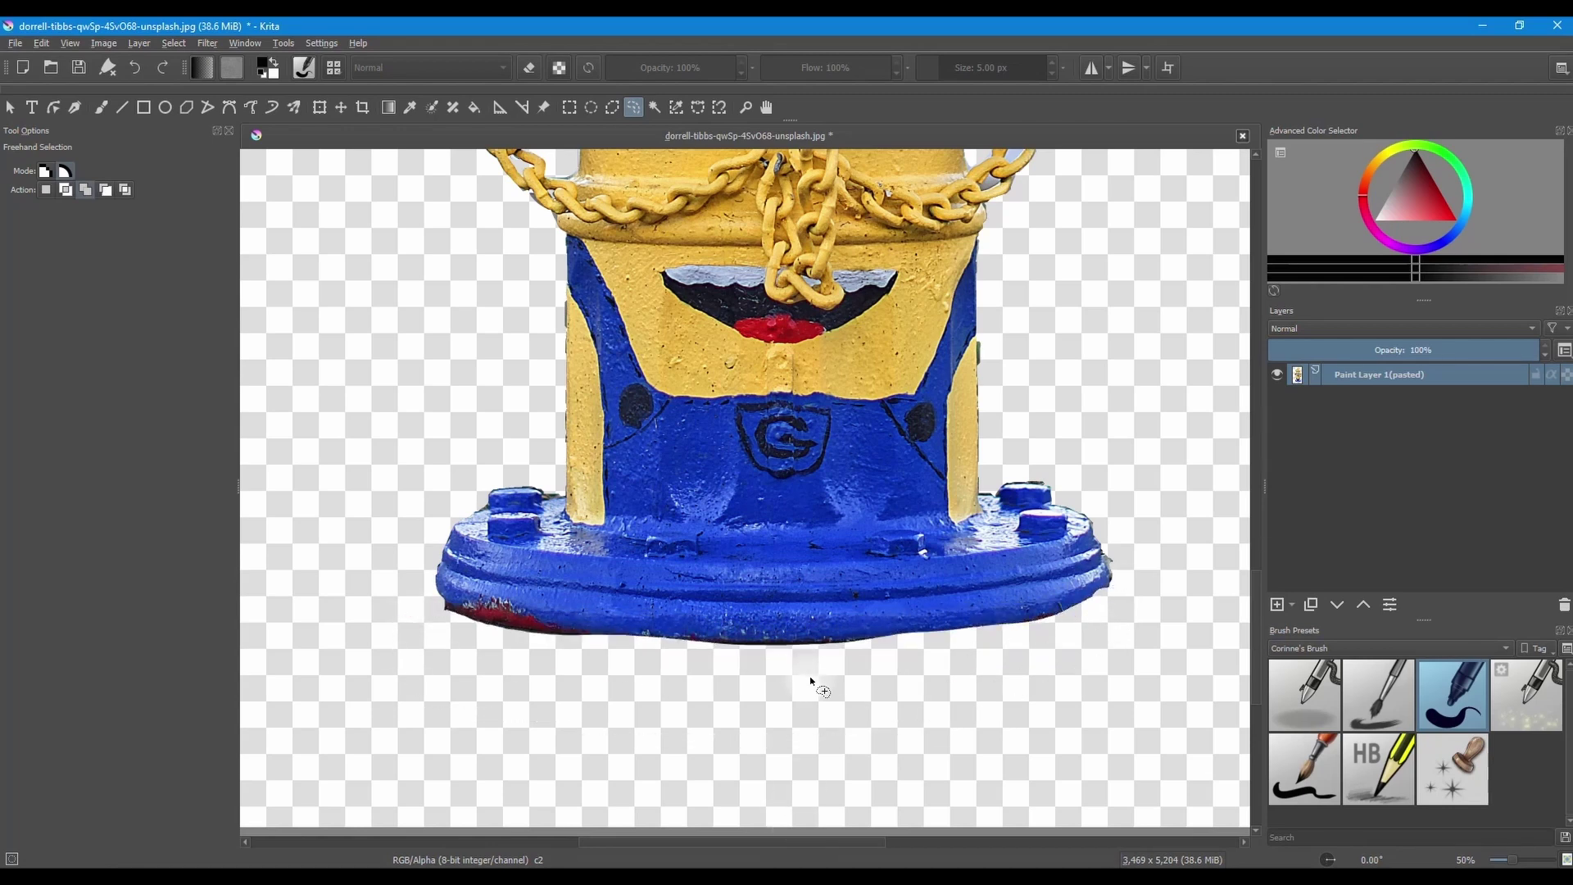
{"action": "mouse_move", "coordinate": [1102, 549]}
{"action": "left_mouse_down"}
{"action": "mouse_move", "coordinate": [1116, 651]}
{"action": "mouse_move", "coordinate": [459, 613]}
{"action": "mouse_move", "coordinate": [508, 625]}
{"action": "left_mouse_up"}
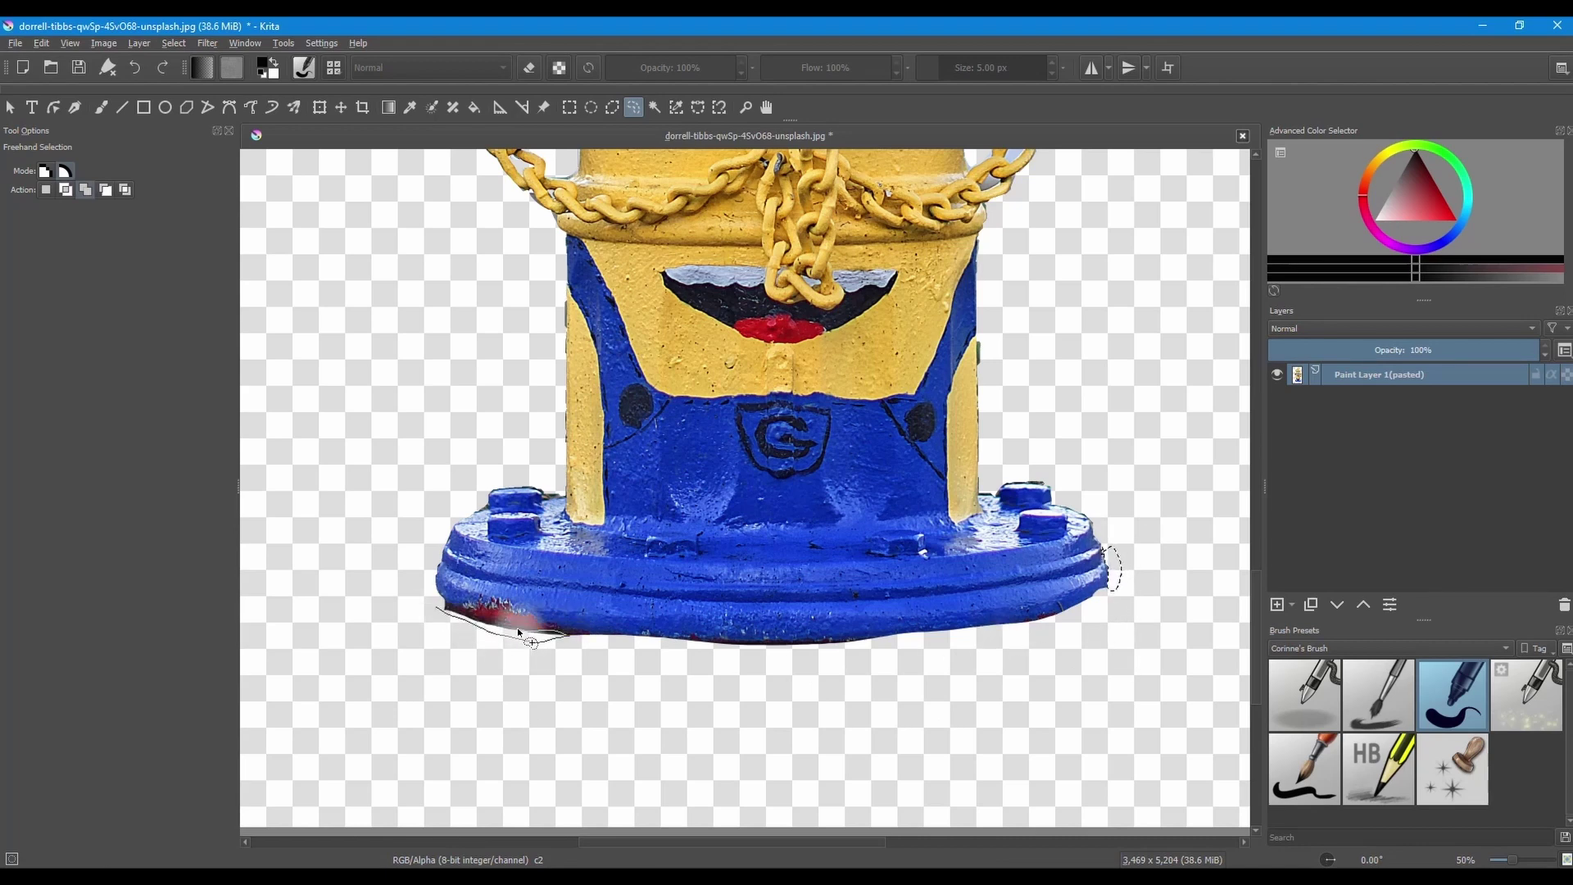
{"action": "key", "text": "Delete"}
Step: Delete the background showing through the gaps in the right chain
{"action": "scroll", "coordinate": [990, 517], "scroll_direction": "up", "scroll_amount": 5}
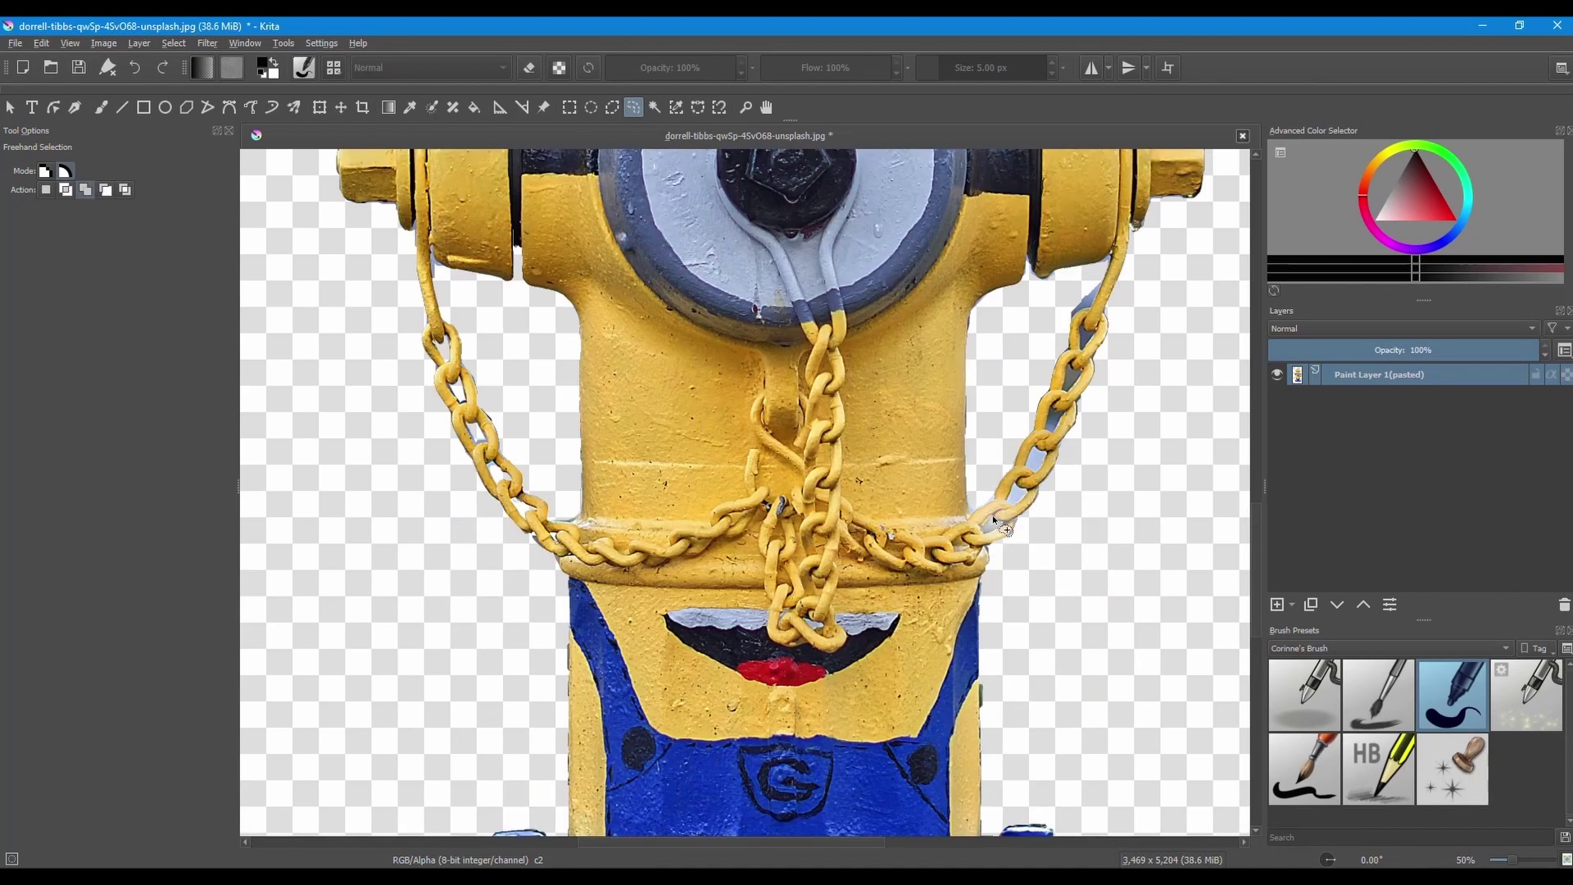
{"action": "left_click_drag", "start_coordinate": [1044, 451], "coordinate": [1093, 280]}
{"action": "key", "text": "Delete"}
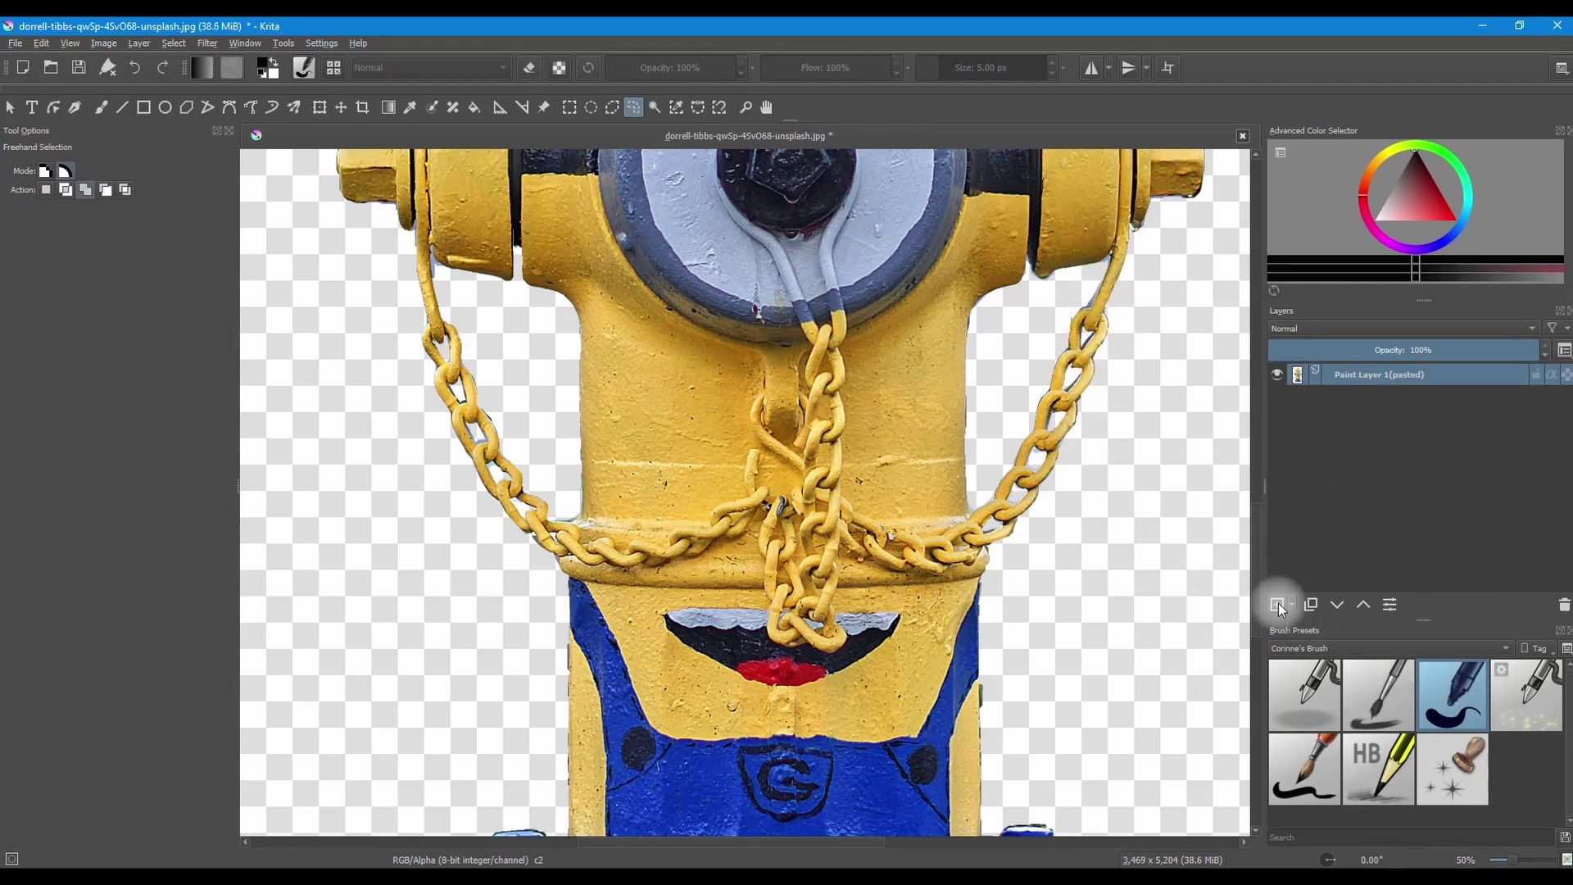
Step: Set up the Freehand Brush in eraser mode with a size of about 6 px
{"action": "key", "text": "b"}
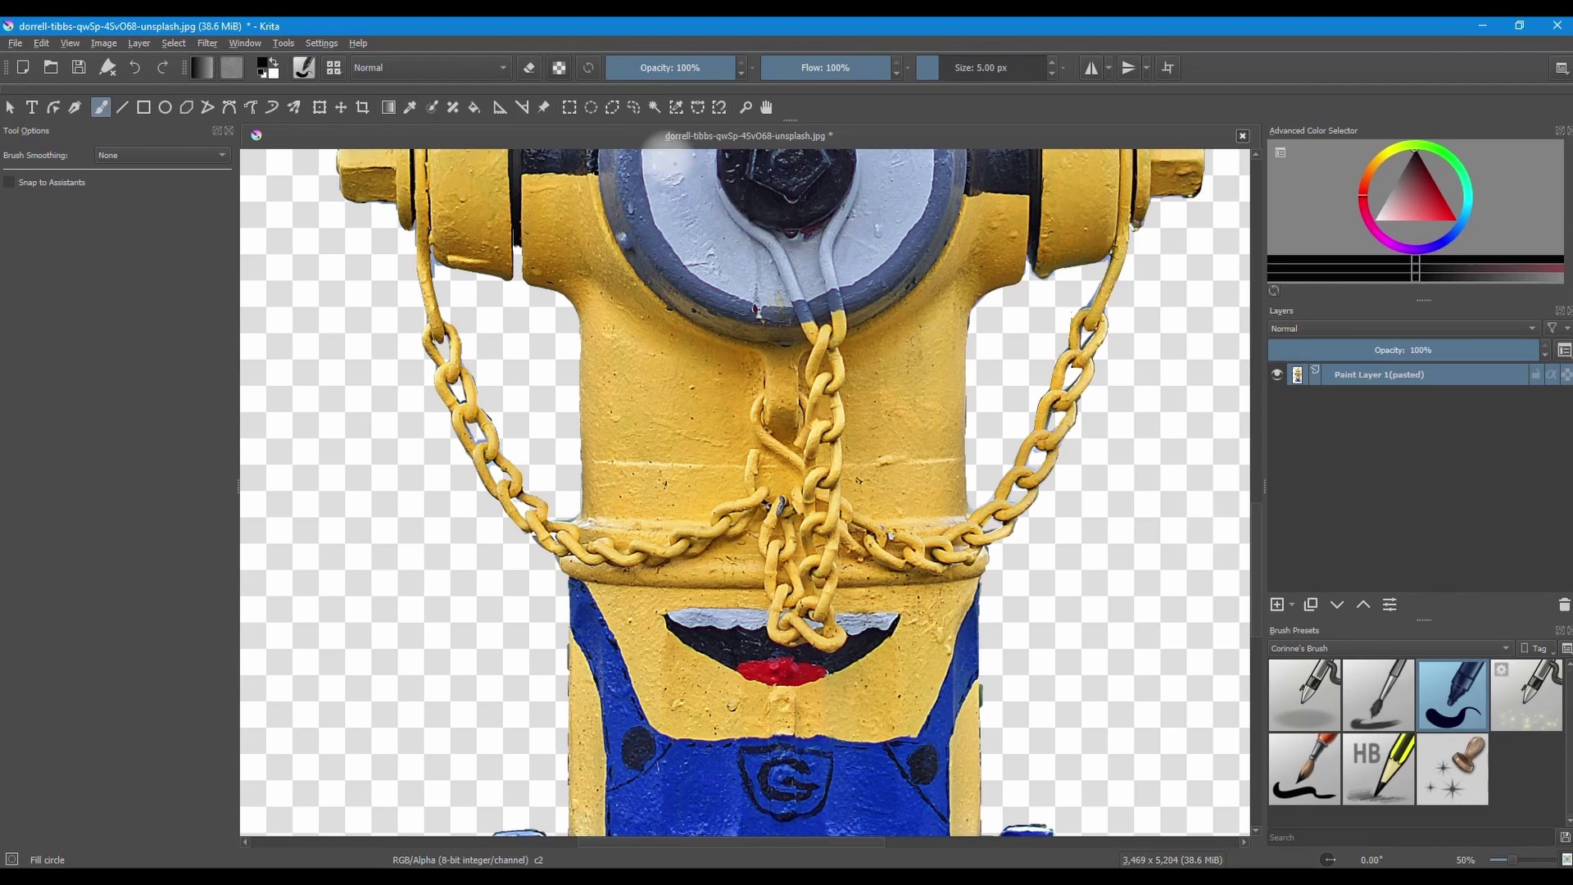
{"action": "left_click", "coordinate": [528, 67]}
{"action": "left_click", "coordinate": [923, 70]}
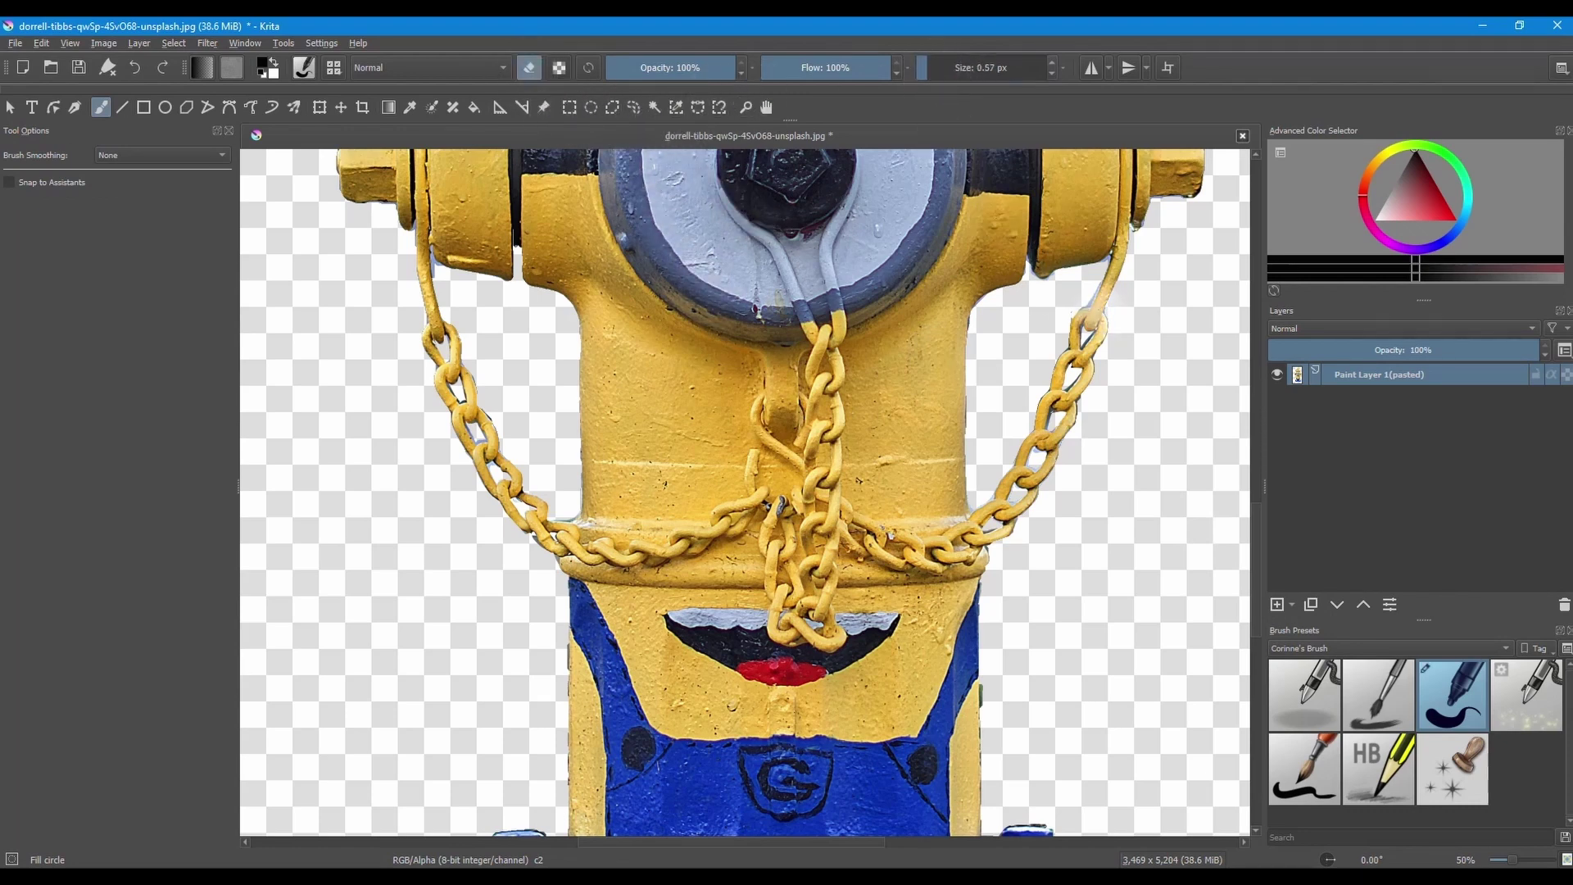
{"action": "left_click_drag", "start_coordinate": [959, 74], "coordinate": [940, 69]}
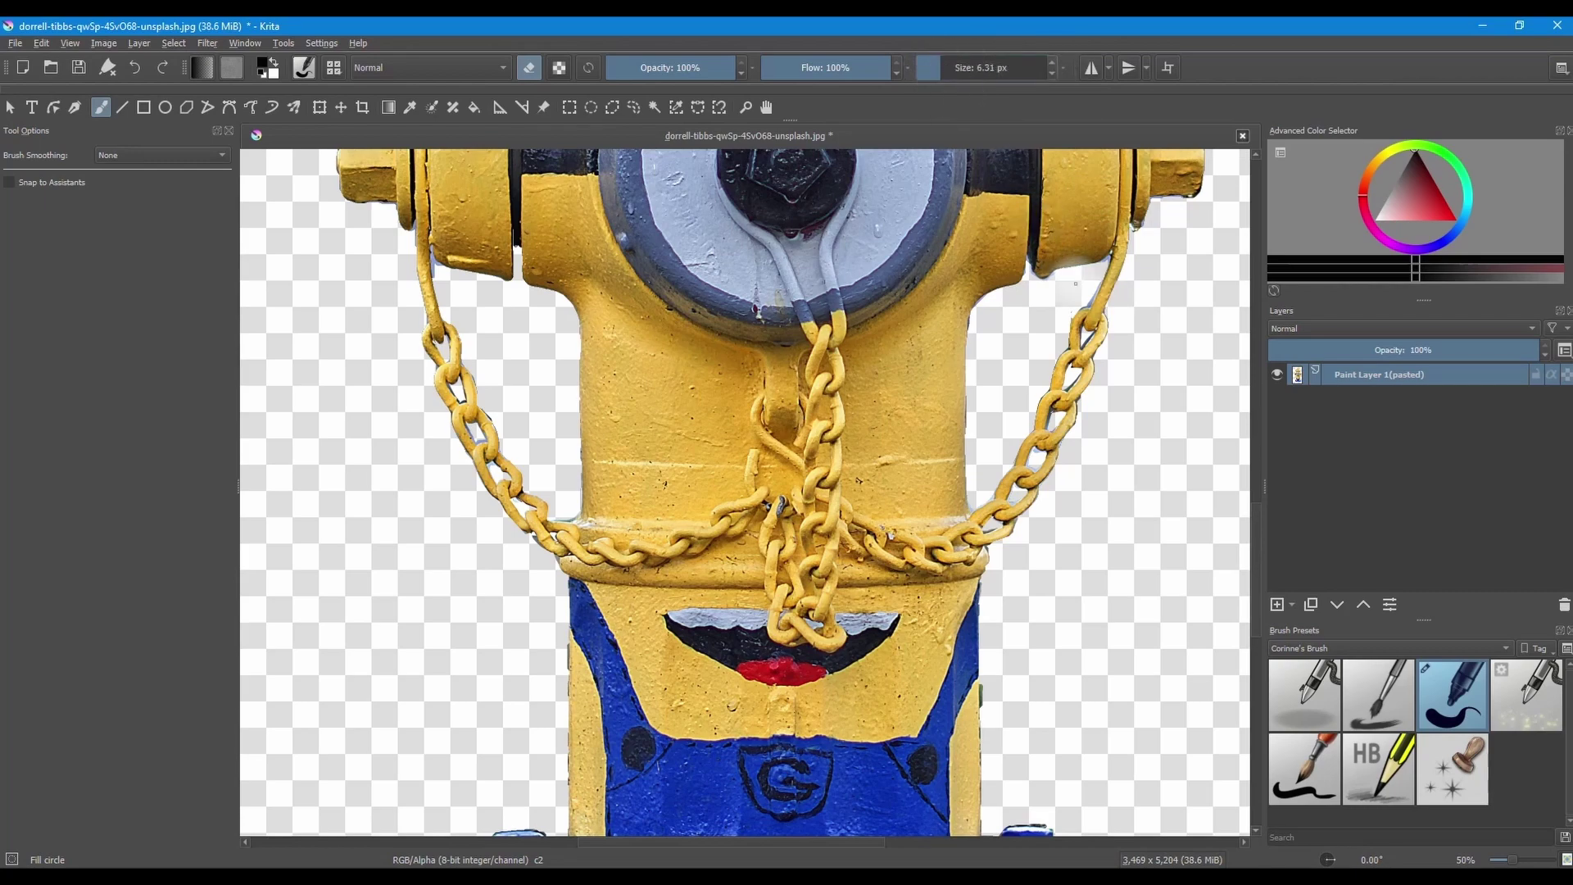
Step: Erase the stray pixels along the right chain and the bluish fringe on the neck edge
{"action": "left_click_drag", "start_coordinate": [1102, 262], "coordinate": [1037, 459]}
{"action": "scroll", "coordinate": [804, 483], "scroll_direction": "up", "scroll_amount": 3}
{"action": "scroll", "coordinate": [878, 386], "scroll_direction": "down", "scroll_amount": 1}
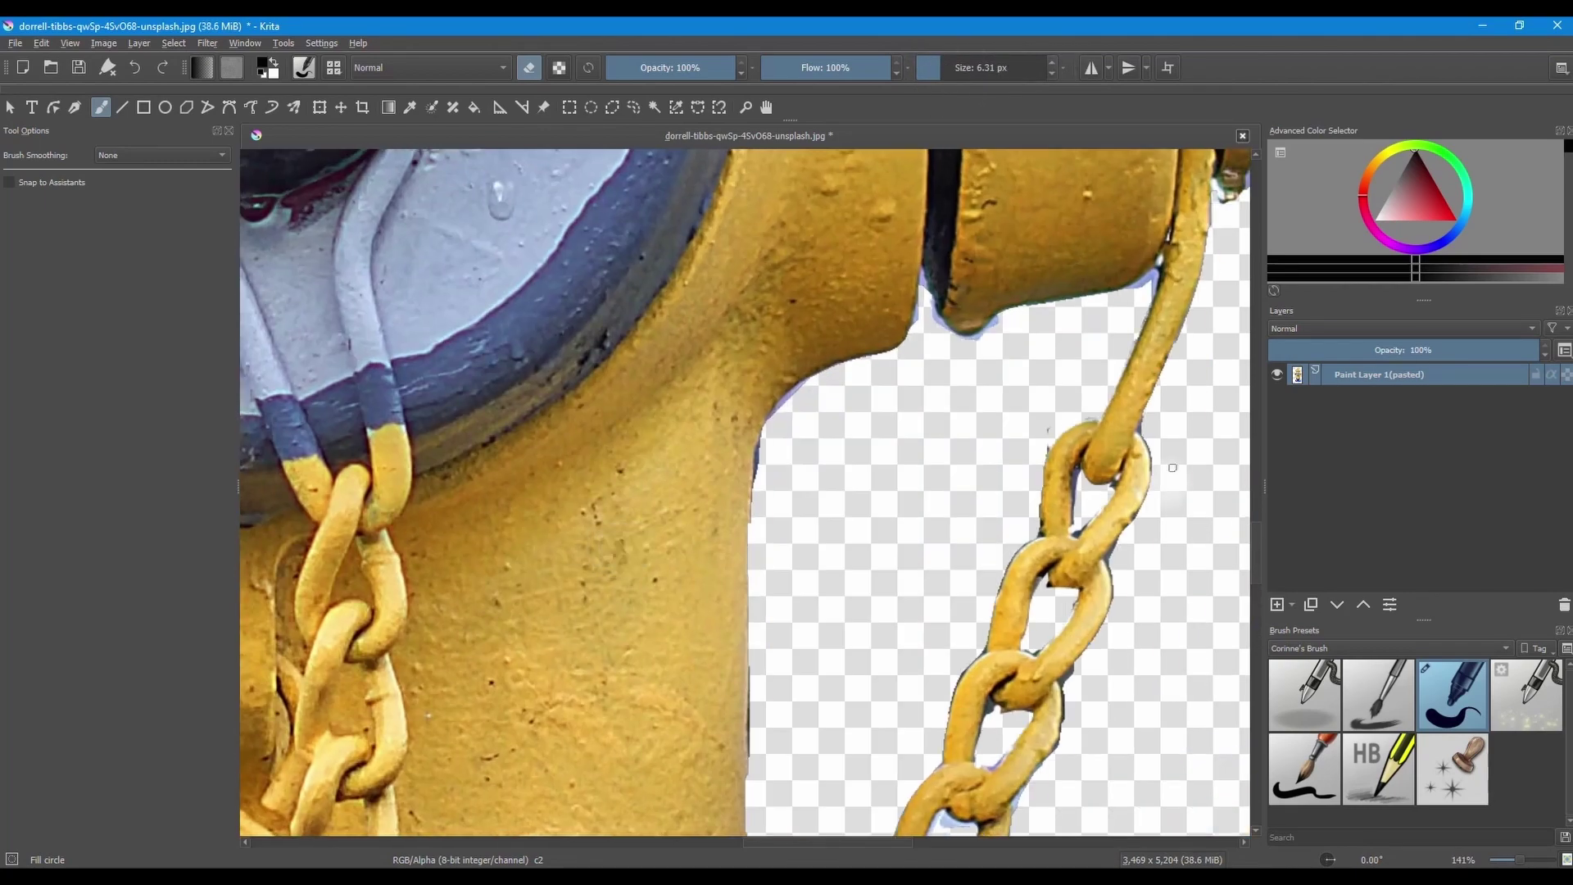
{"action": "mouse_move", "coordinate": [745, 492]}
{"action": "left_mouse_down"}
{"action": "mouse_move", "coordinate": [762, 403]}
{"action": "mouse_move", "coordinate": [875, 360]}
{"action": "mouse_move", "coordinate": [924, 275]}
{"action": "mouse_move", "coordinate": [905, 350]}
{"action": "mouse_move", "coordinate": [1016, 310]}
{"action": "left_mouse_up"}
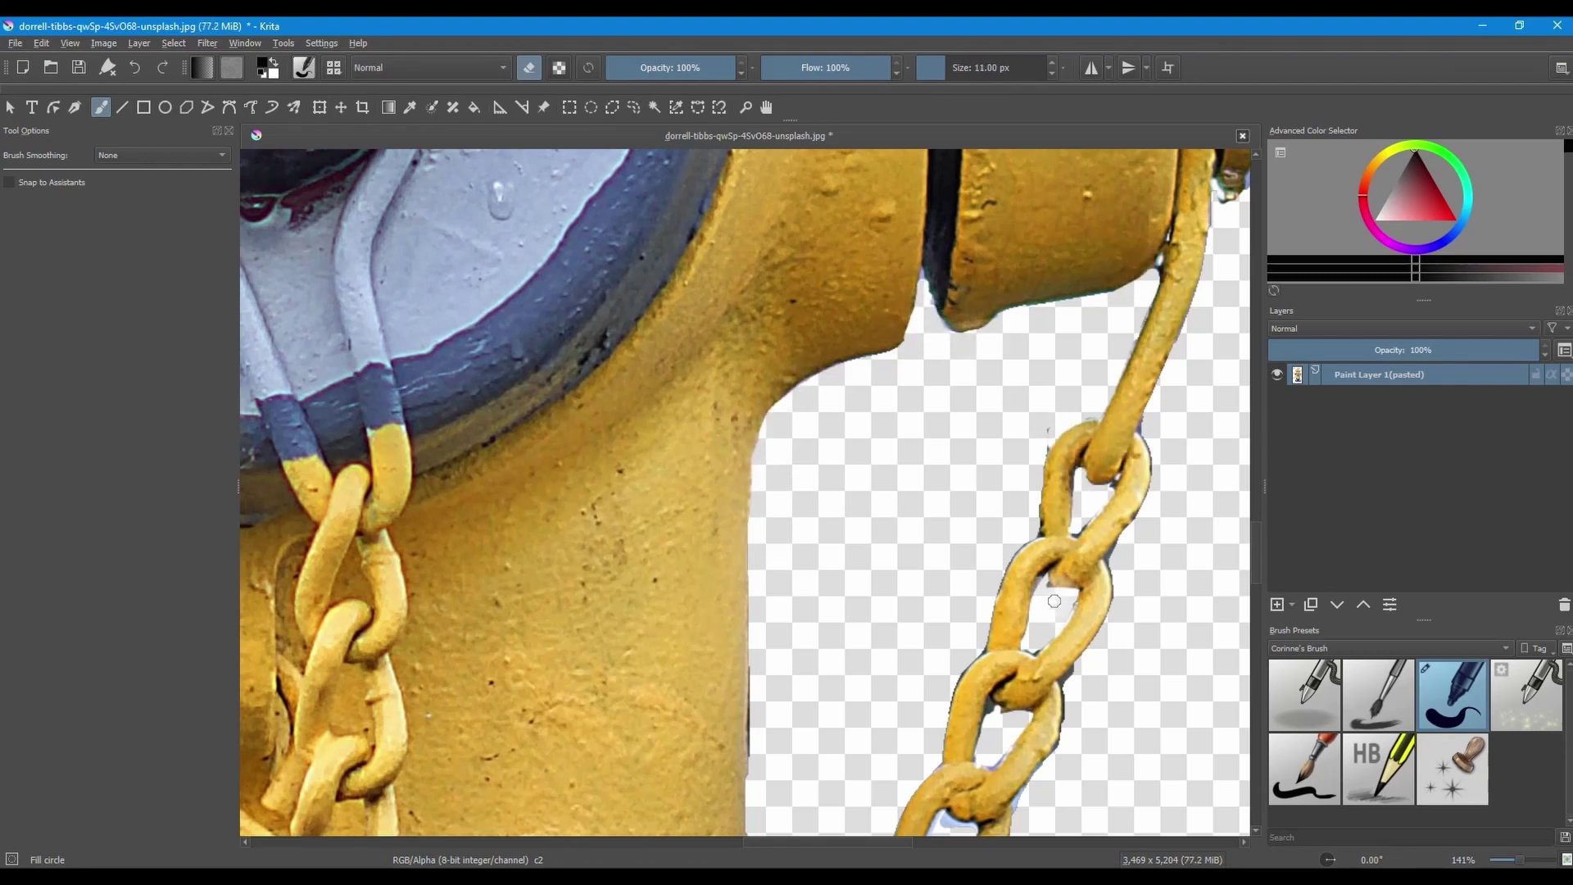
{"action": "scroll", "coordinate": [1098, 647], "scroll_direction": "down", "scroll_amount": 5}
{"action": "scroll", "coordinate": [817, 442], "scroll_direction": "down", "scroll_amount": 2}
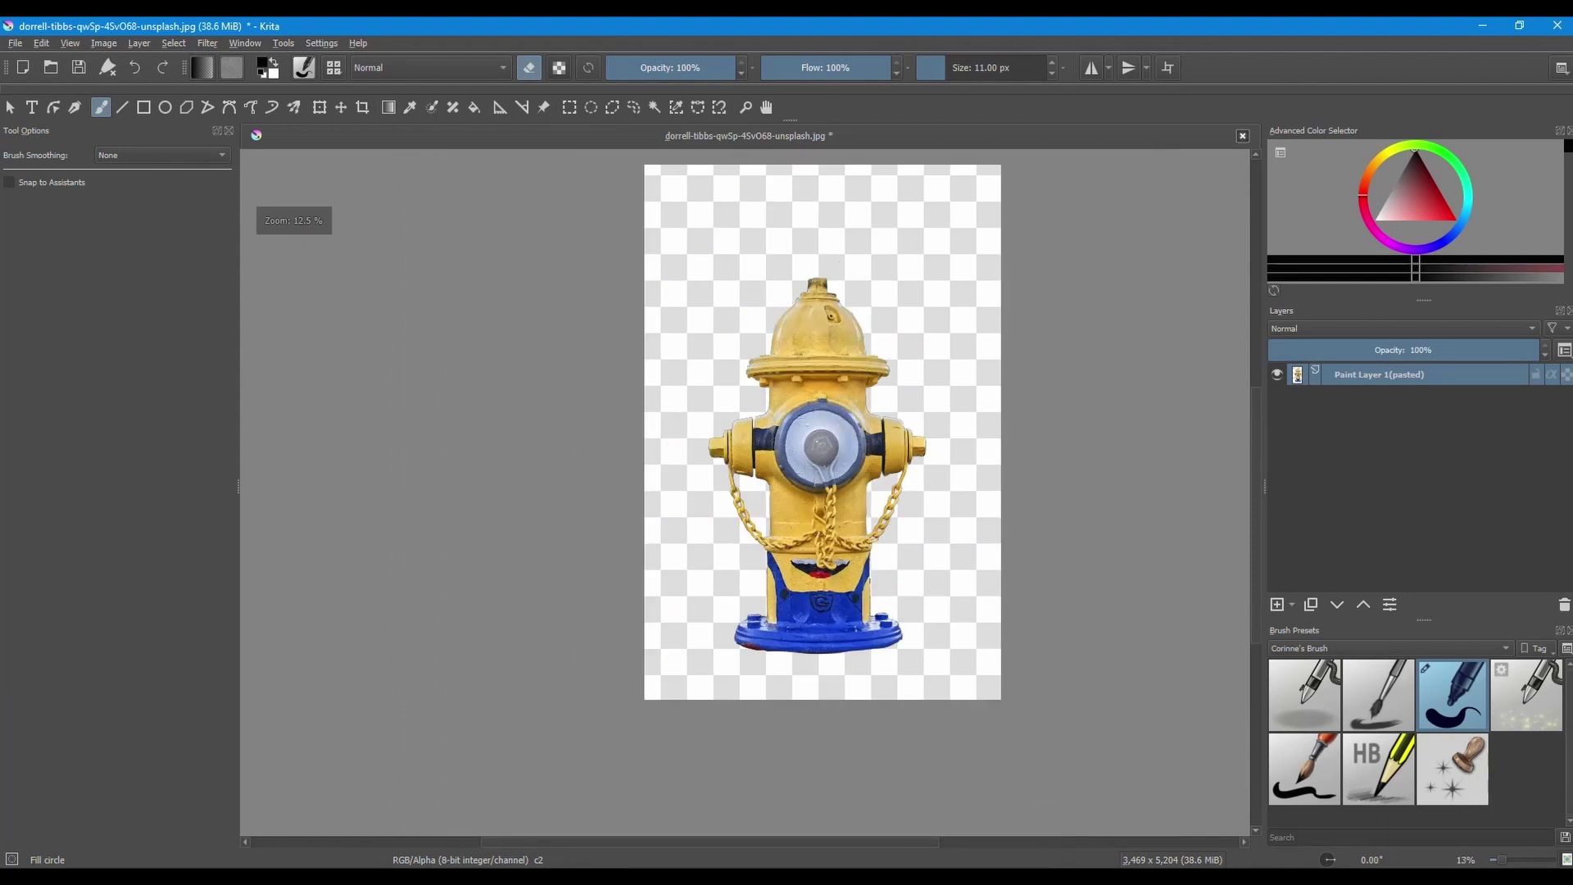
{"action": "scroll", "coordinate": [817, 443], "scroll_direction": "up", "scroll_amount": 1}
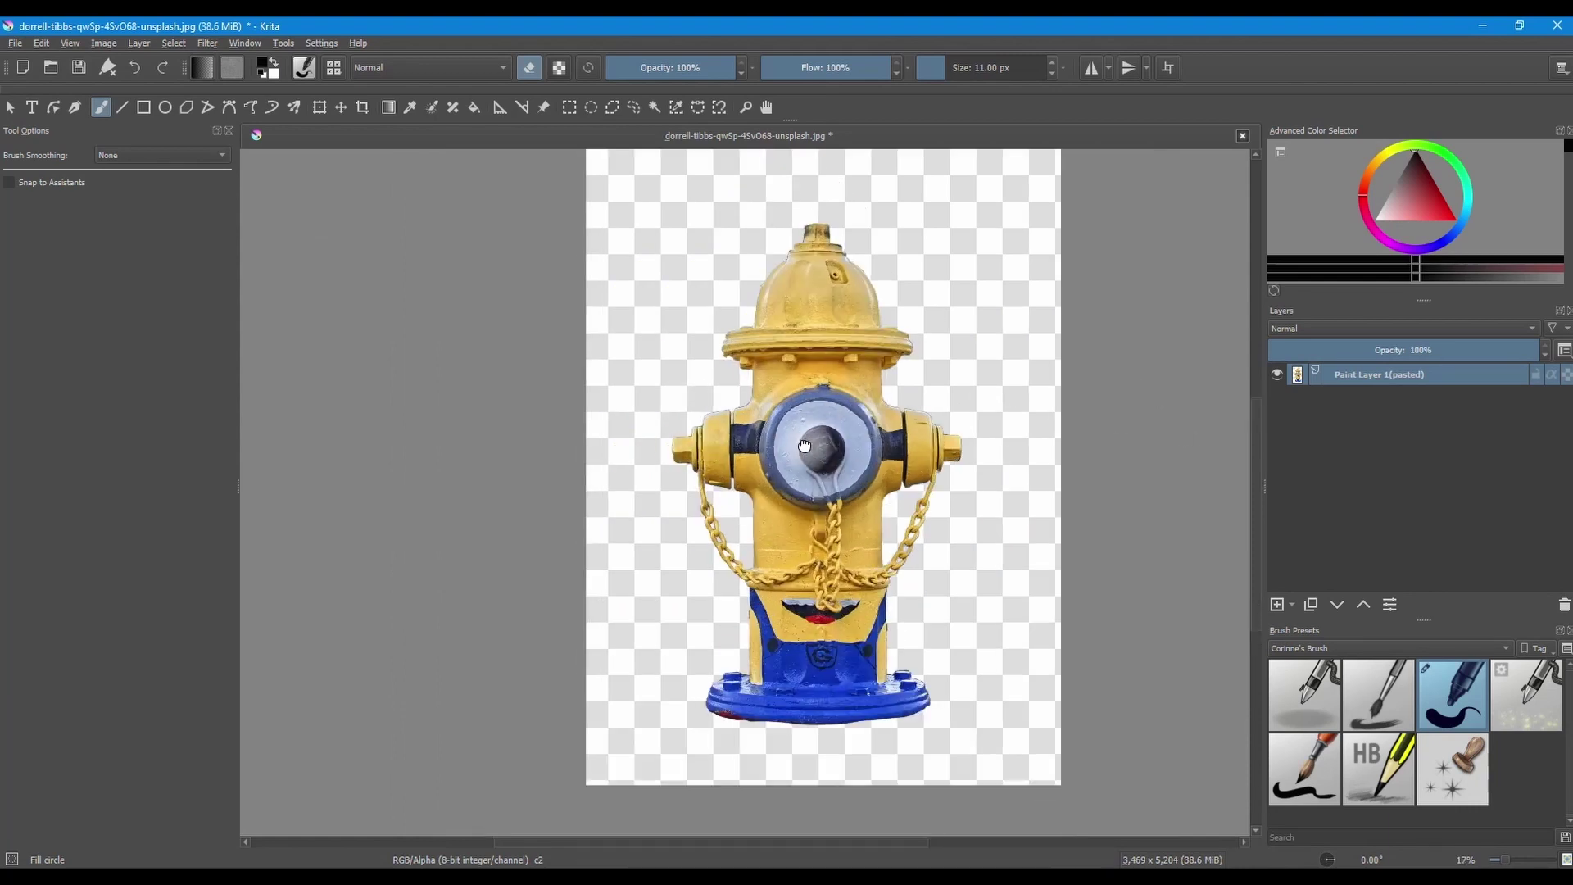
{"action": "left_click_drag", "start_coordinate": [819, 459], "coordinate": [799, 474]}
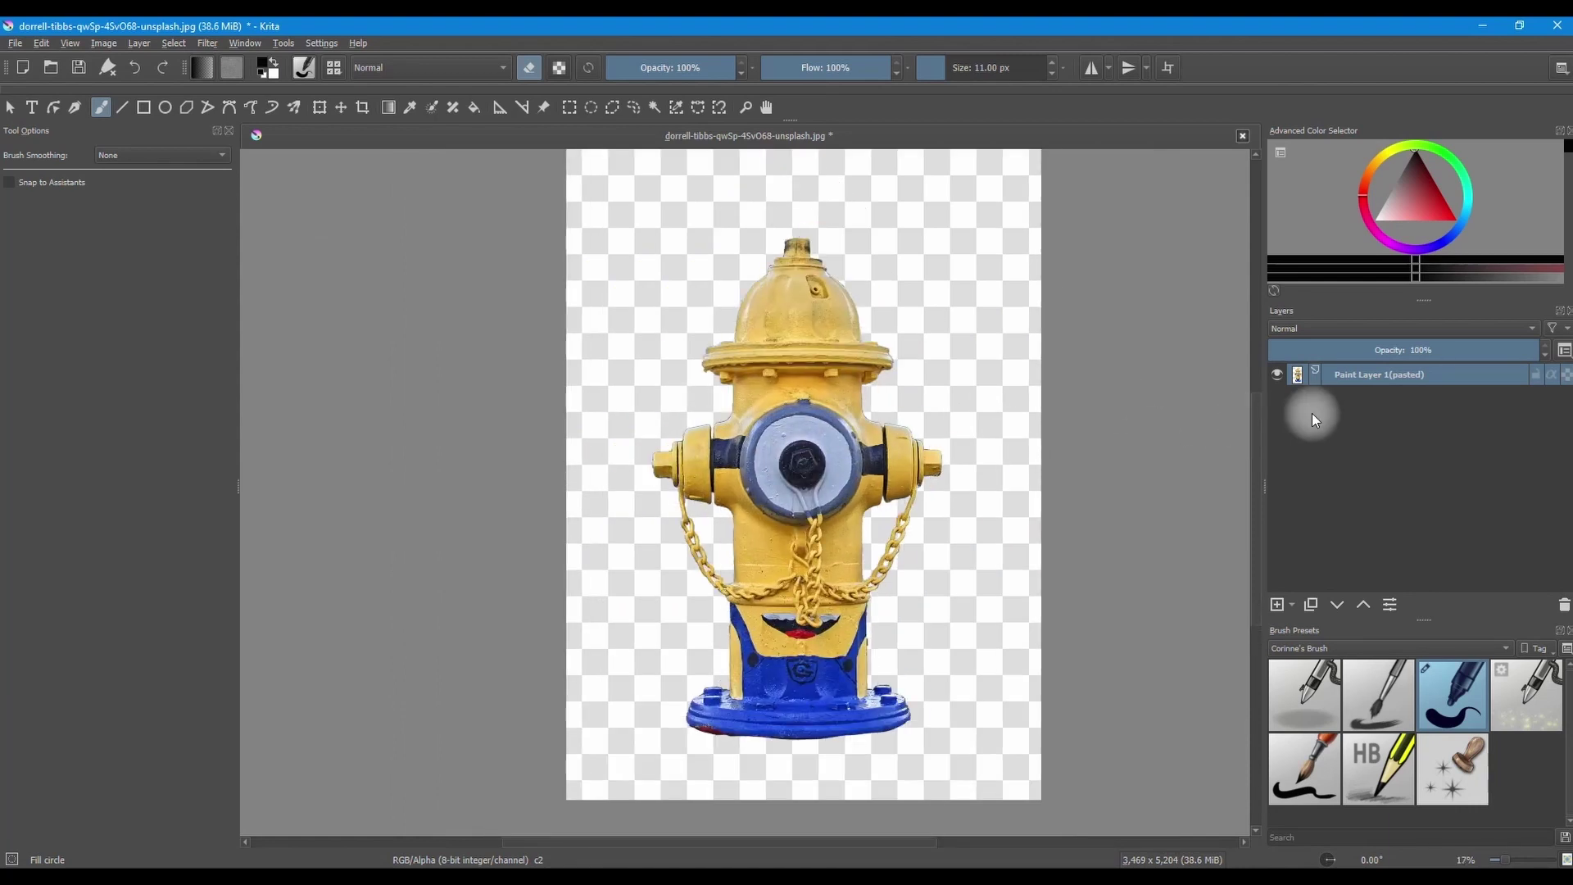